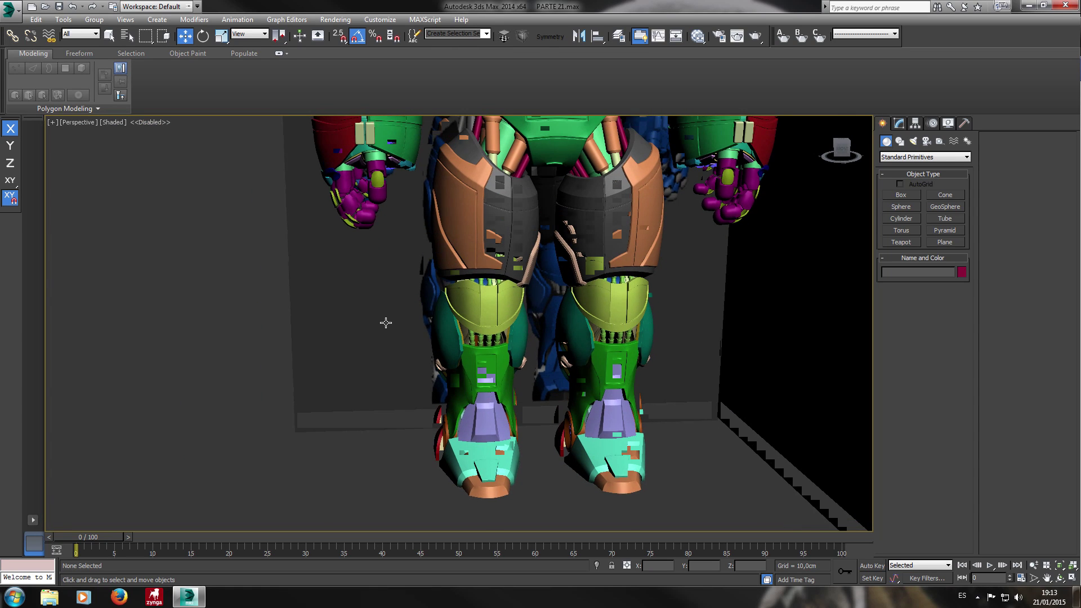
# Display the robot model in the Front view with edged faces turned on.
pyautogui.moveTo(591, 272); pyautogui.dragTo(610, 454, button='middle')
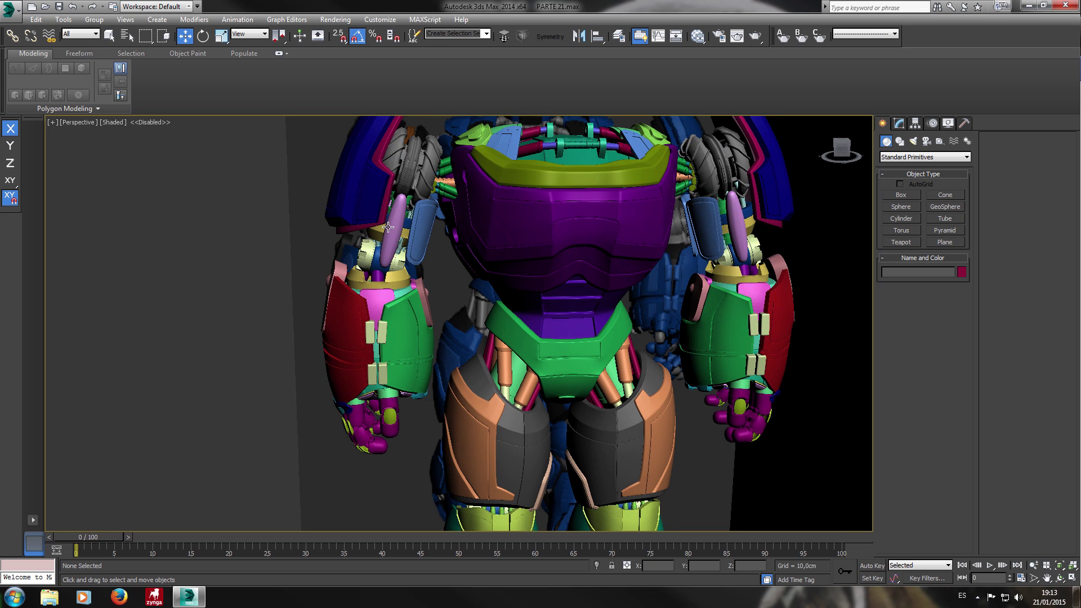
pyautogui.moveTo(502, 209); pyautogui.dragTo(495, 360, button='middle')
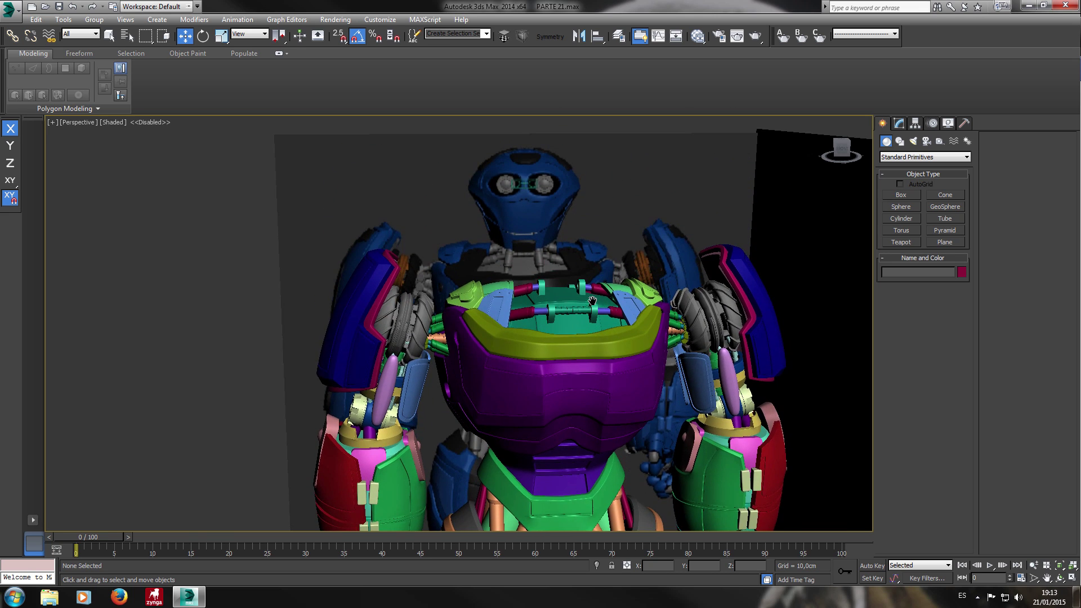
pyautogui.scroll(3, 553, 255)
pyautogui.press('f')
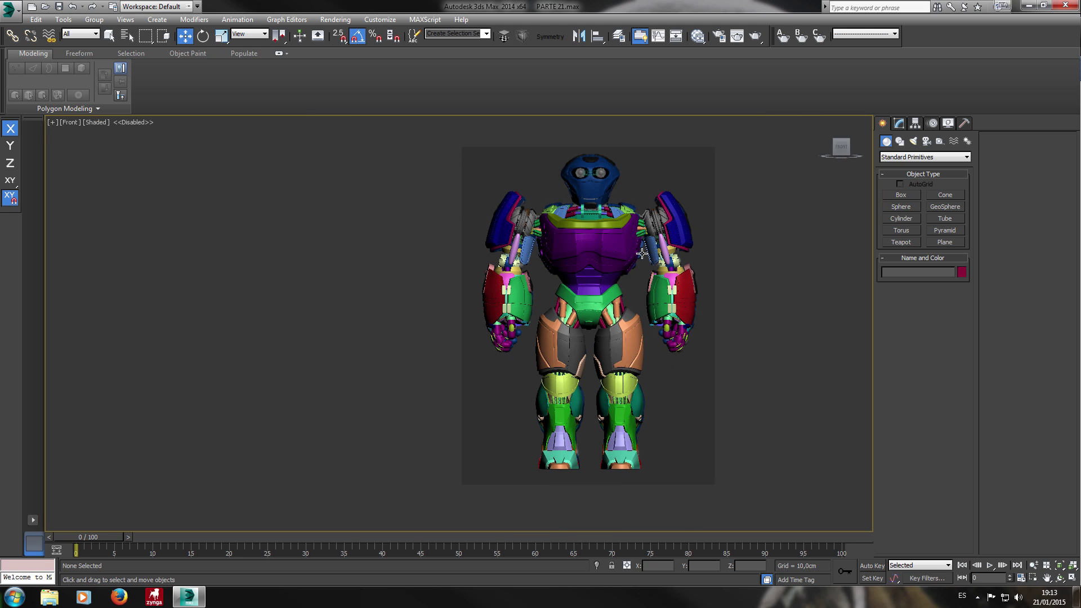
pyautogui.press('F4')
# Isolate the blue robot reference image planes so the modelled body parts are hidden.
pyautogui.scroll(4, 622, 281)
pyautogui.moveTo(719, 169); pyautogui.dragTo(563, 241)
pyautogui.rightClick(563, 241)
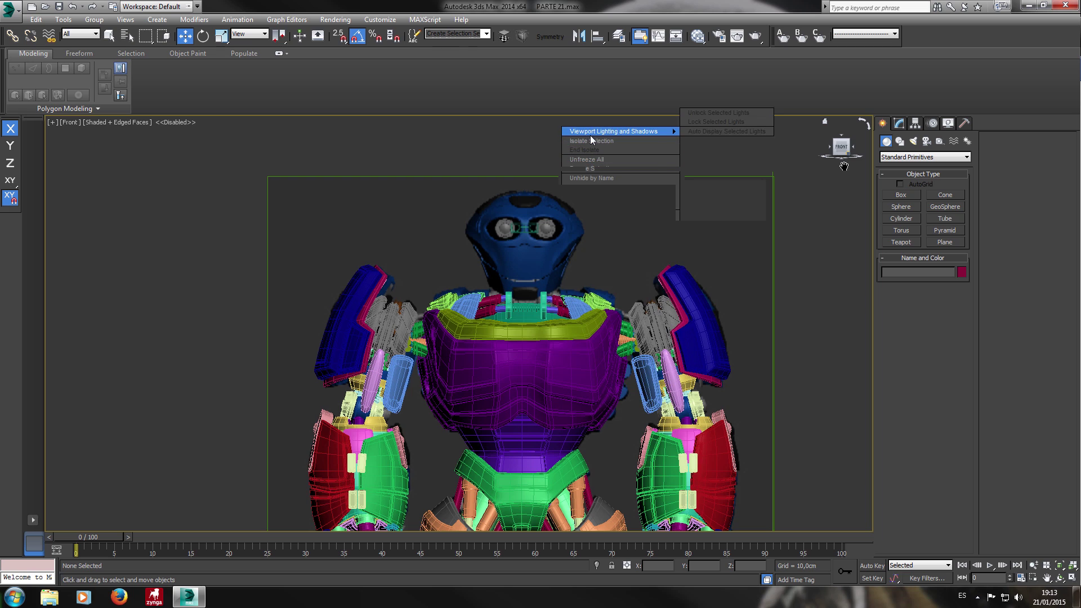
pyautogui.click(595, 141)
pyautogui.click(698, 220)
pyautogui.moveTo(609, 201); pyautogui.dragTo(662, 289, button='middle')
pyautogui.scroll(4, 513, 287)
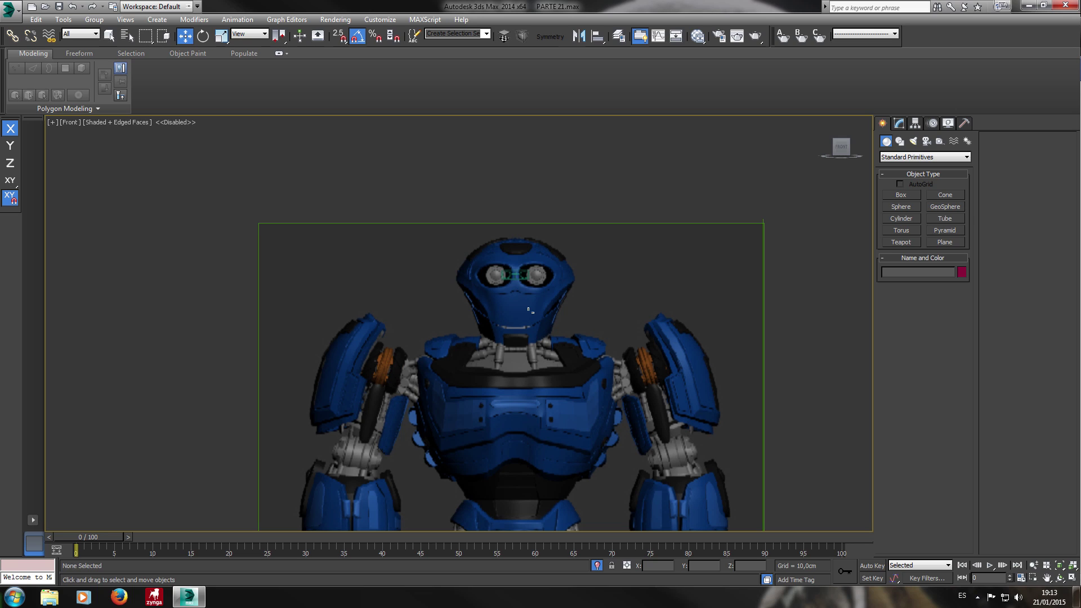
# Create a plane with one length and one width segment over the chin in the Front view.
pyautogui.click(932, 242)
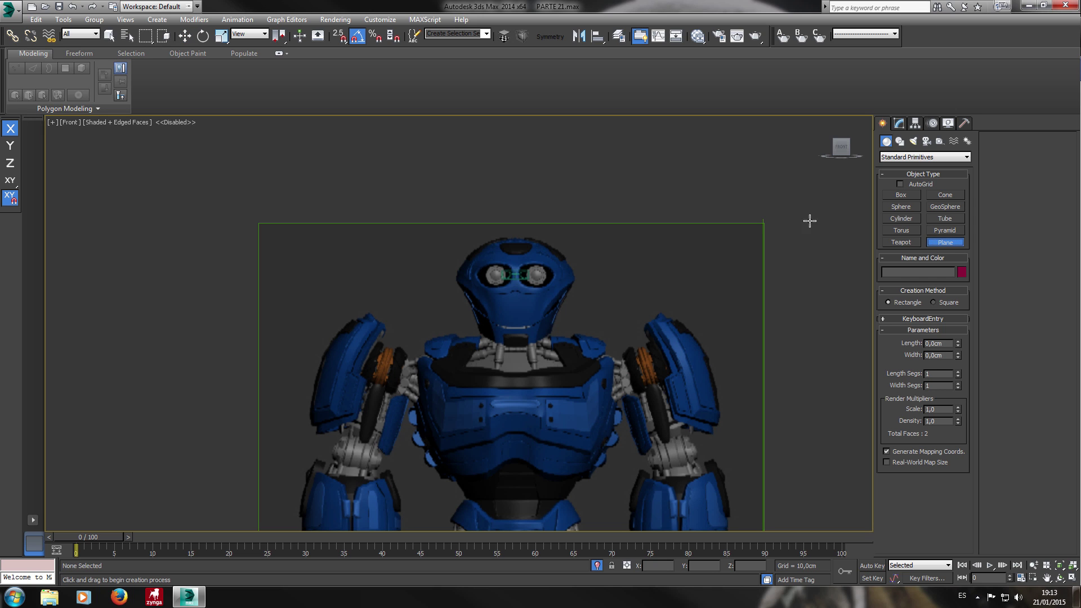
pyautogui.scroll(5, 544, 293)
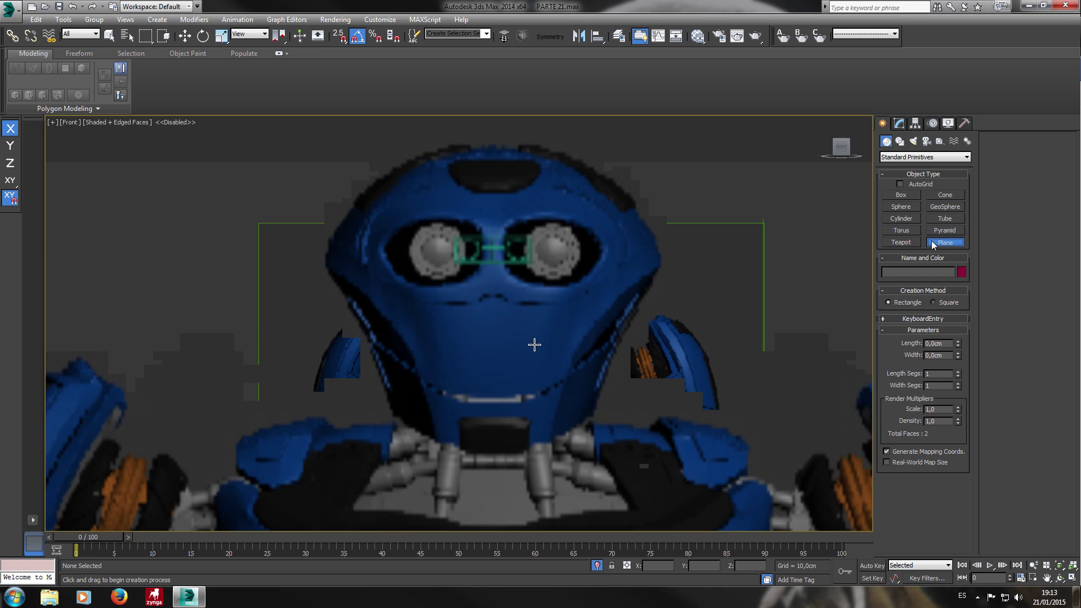
pyautogui.scroll(3, 499, 431)
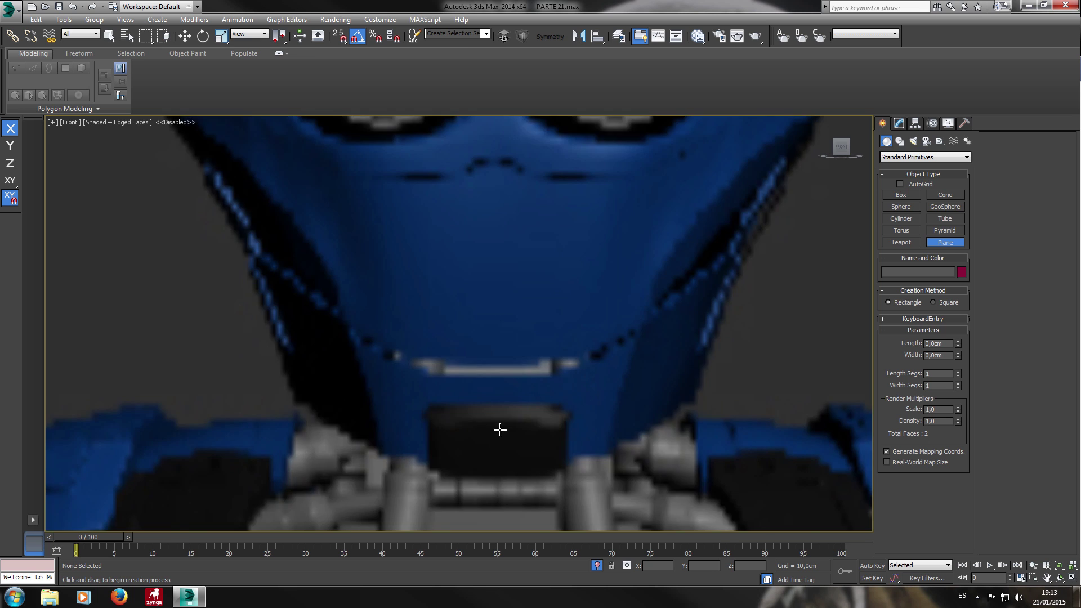
pyautogui.moveTo(496, 379); pyautogui.dragTo(609, 455)
pyautogui.moveTo(504, 386); pyautogui.dragTo(608, 451)
pyautogui.scroll(-4, 583, 381)
pyautogui.scroll(3, 586, 371)
# Shift the new plane slightly along X so its inner edge sits near the head's centre line.
pyautogui.press('w')
pyautogui.scroll(-3, 580, 374)
pyautogui.scroll(2, 580, 372)
pyautogui.scroll(-2, 581, 372)
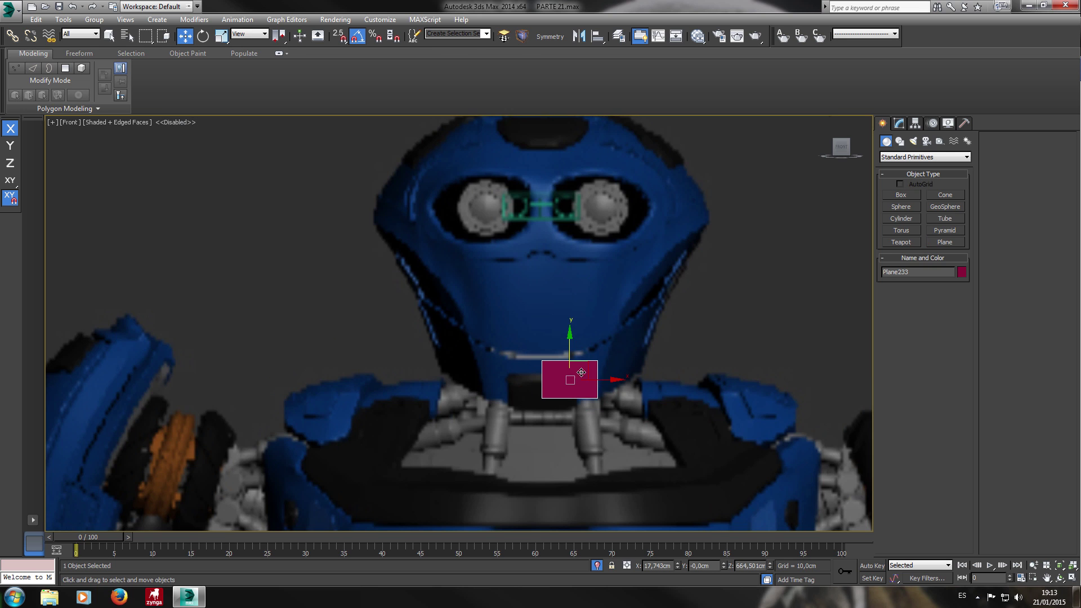
pyautogui.moveTo(526, 369); pyautogui.dragTo(498, 367, button='middle')
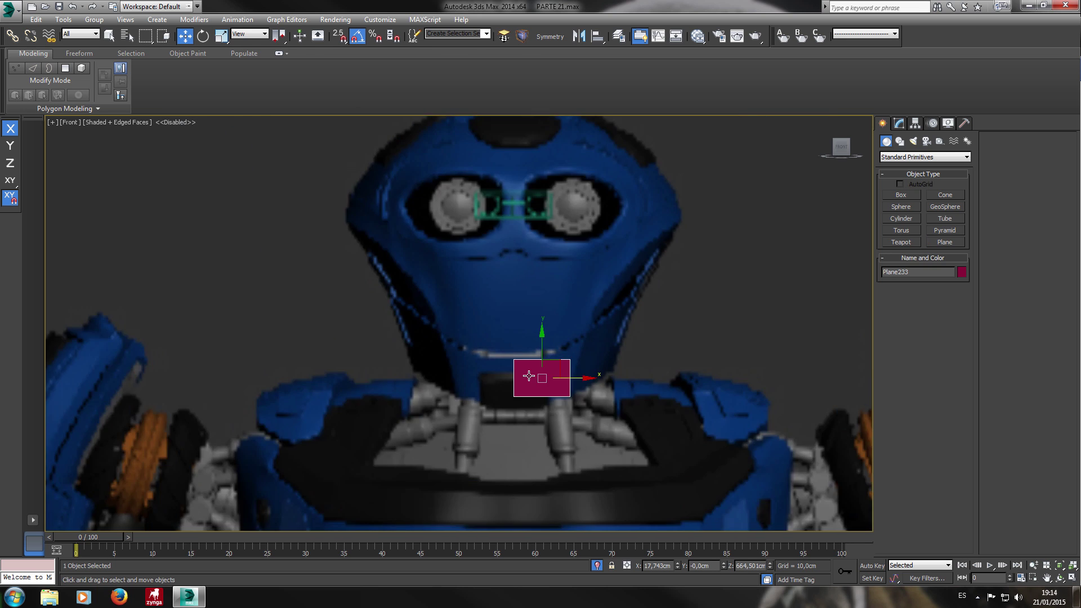
pyautogui.scroll(3, 468, 368)
pyautogui.scroll(-3, 468, 368)
pyautogui.scroll(3, 574, 367)
pyautogui.scroll(-1, 591, 369)
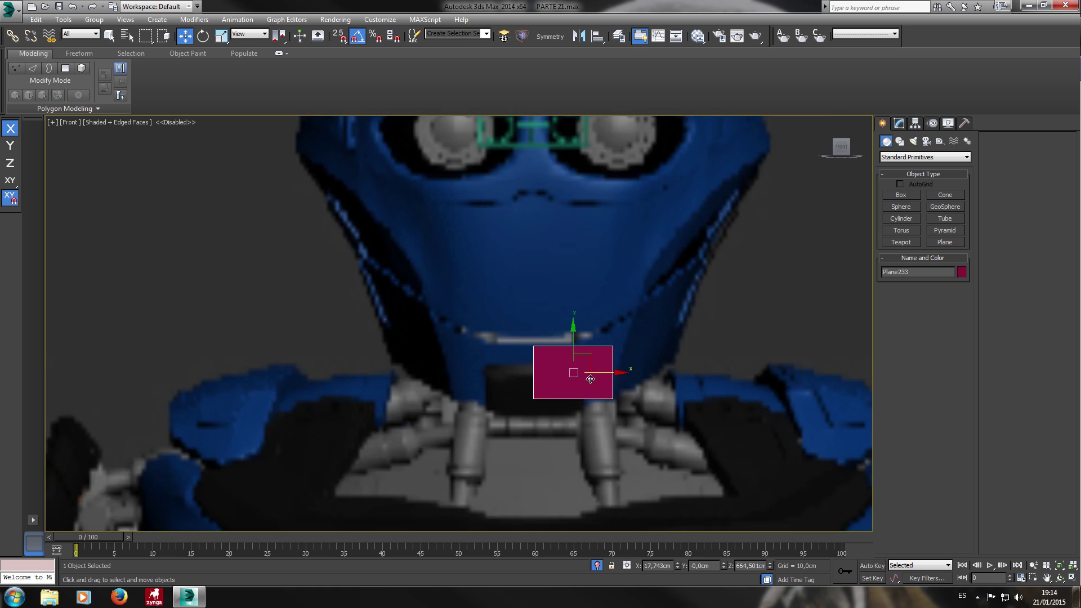
pyautogui.scroll(1, 589, 378)
pyautogui.moveTo(609, 382); pyautogui.dragTo(615, 383)
# Convert the chin plane to an editable poly and start editing its vertices.
pyautogui.rightClick(603, 376)
pyautogui.moveTo(703, 471)
pyautogui.click(764, 476)
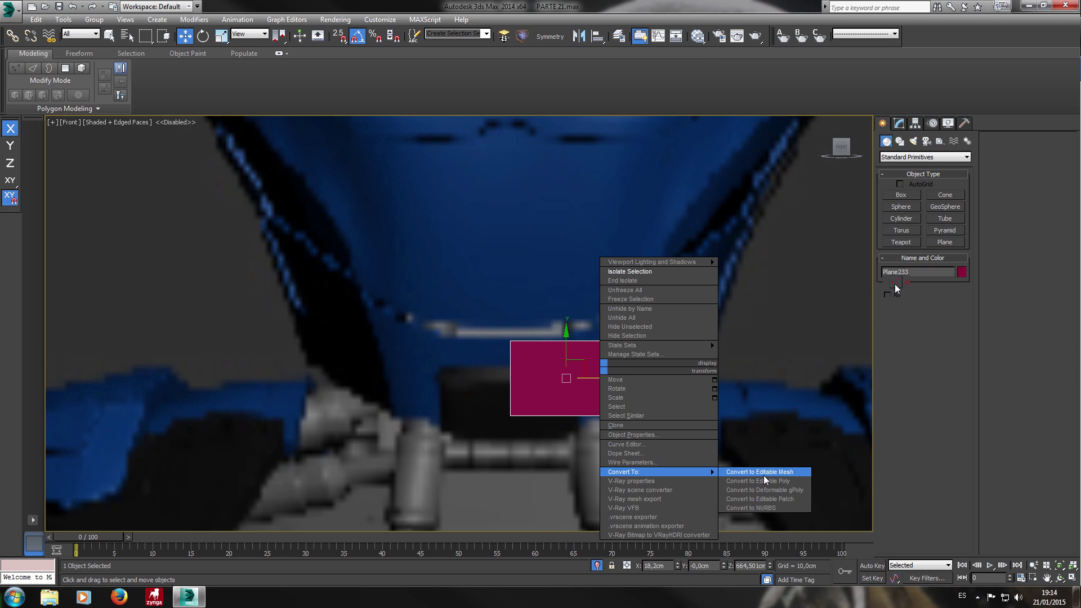
pyautogui.click(764, 479)
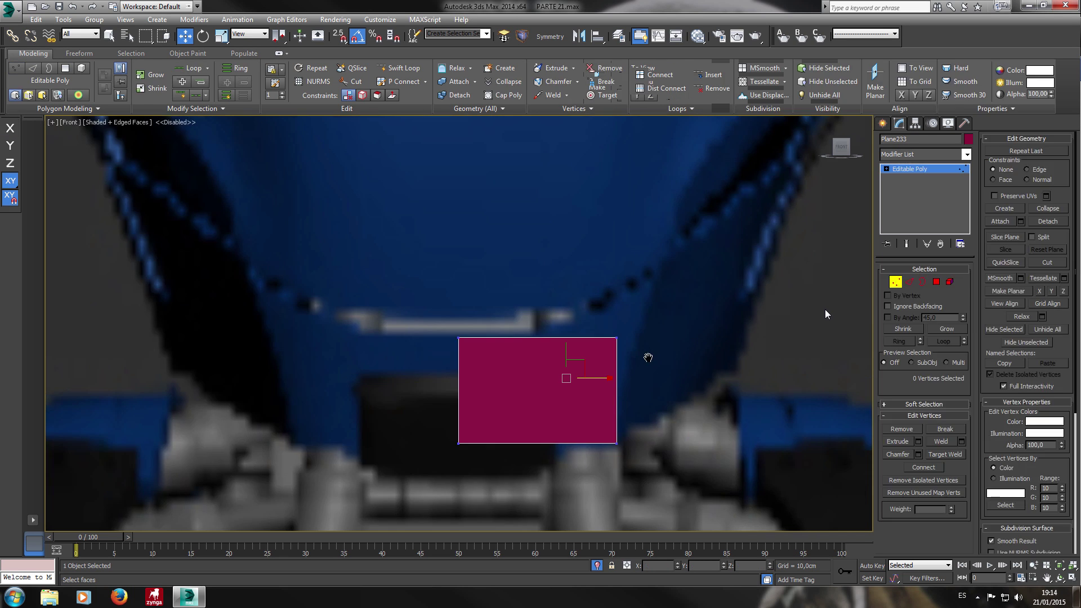
# Reshape the plane to the chin outline by moving its upper outer, lower outer and lower inner corner vertices.
pyautogui.moveTo(644, 309); pyautogui.dragTo(567, 386)
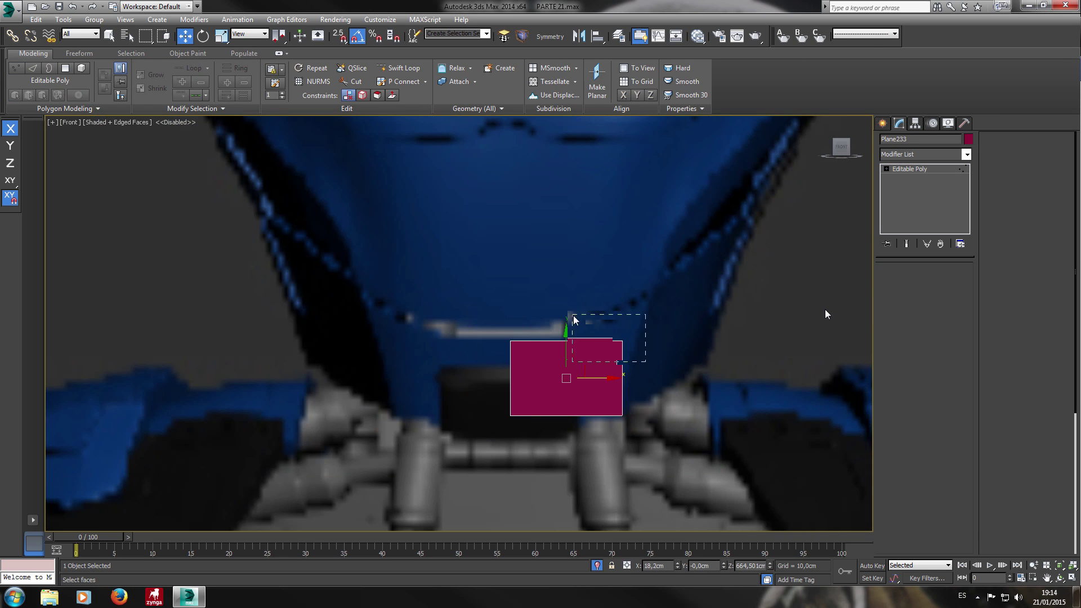
pyautogui.moveTo(623, 338); pyautogui.dragTo(671, 293)
pyautogui.moveTo(656, 479); pyautogui.dragTo(563, 427)
pyautogui.moveTo(639, 434)
pyautogui.mouseDown()
pyautogui.moveTo(518, 461)
pyautogui.moveTo(634, 429)
pyautogui.moveTo(631, 441)
pyautogui.mouseUp()
pyautogui.click(460, 443)
pyautogui.click(458, 444)
pyautogui.moveTo(460, 428); pyautogui.dragTo(468, 455)
pyautogui.scroll(-4, 462, 406)
pyautogui.scroll(3, 464, 405)
pyautogui.scroll(-3, 529, 429)
# Move all four vertices of the plane forward in the Left view to the front of the chin.
pyautogui.hotkey('ctrl', 'a')
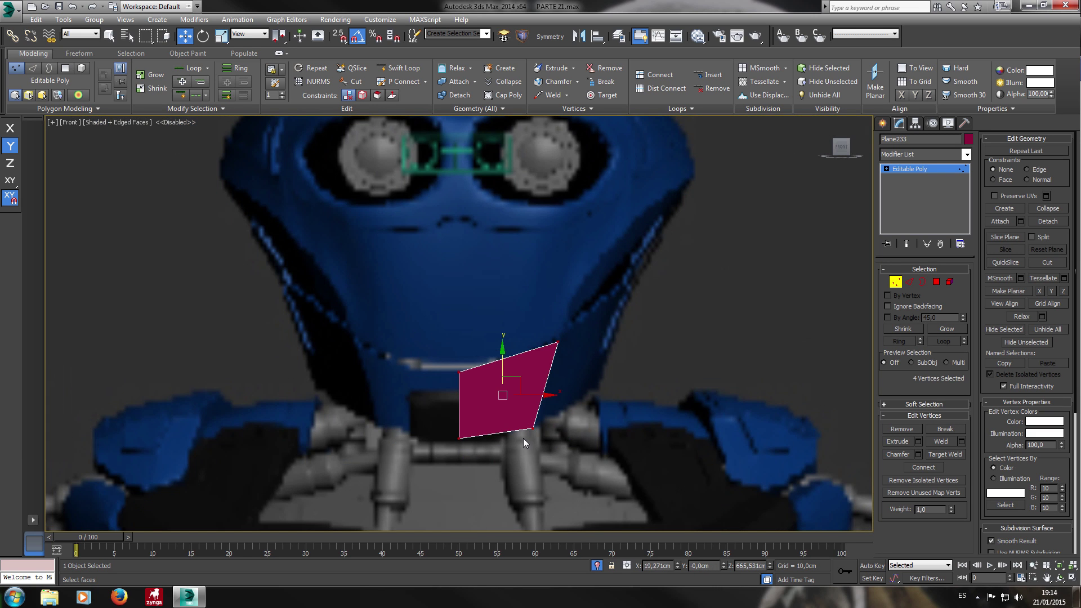
pyautogui.moveTo(398, 314); pyautogui.dragTo(603, 461)
pyautogui.press('l')
pyautogui.moveTo(584, 423); pyautogui.dragTo(524, 384, button='middle')
pyautogui.scroll(2, 523, 383)
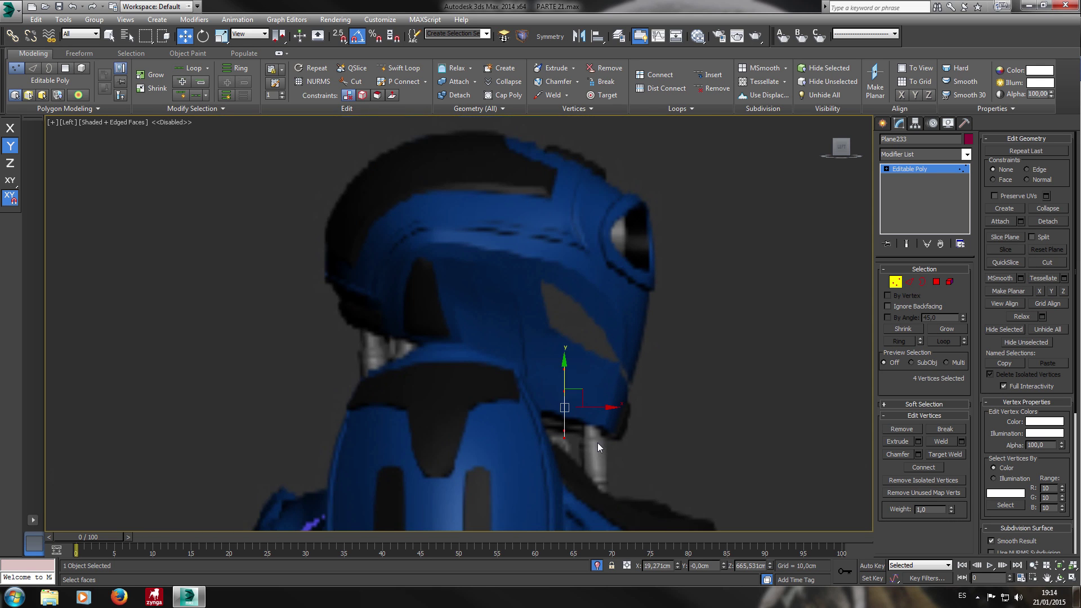
pyautogui.moveTo(554, 368); pyautogui.dragTo(641, 393)
pyautogui.scroll(3, 633, 385)
# Set back the plane's upper inner and lower outer vertices in the Left view to follow the chin's side profile.
pyautogui.click(589, 327)
pyautogui.click(591, 307)
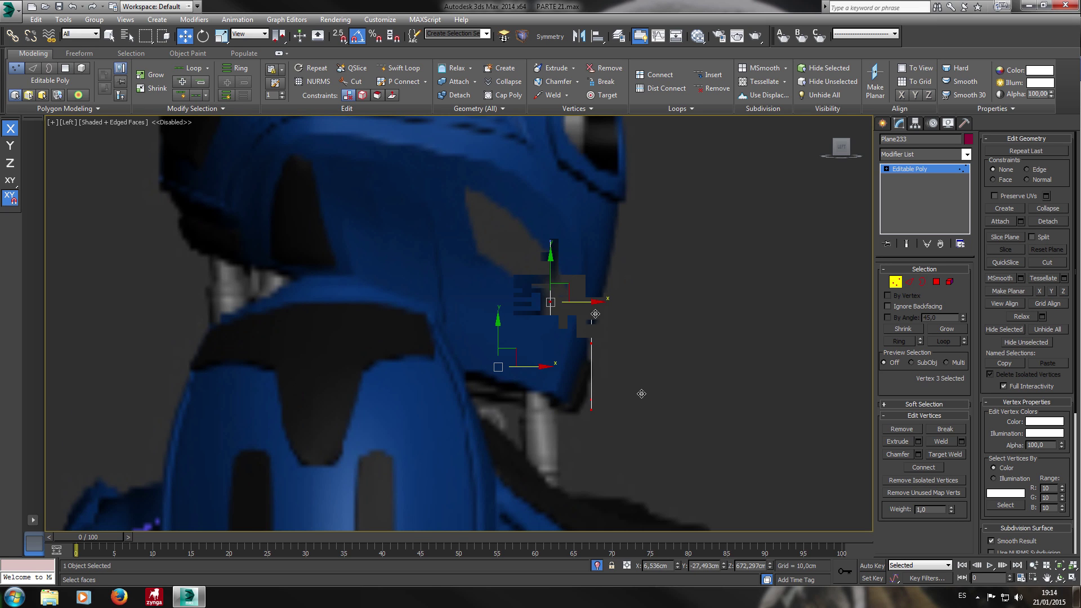
pyautogui.scroll(2, 591, 309)
pyautogui.moveTo(591, 314); pyautogui.dragTo(590, 313)
pyautogui.click(550, 414)
pyautogui.moveTo(598, 424); pyautogui.dragTo(545, 427)
pyautogui.moveTo(599, 372); pyautogui.dragTo(613, 428, button='middle')
pyautogui.click(558, 356)
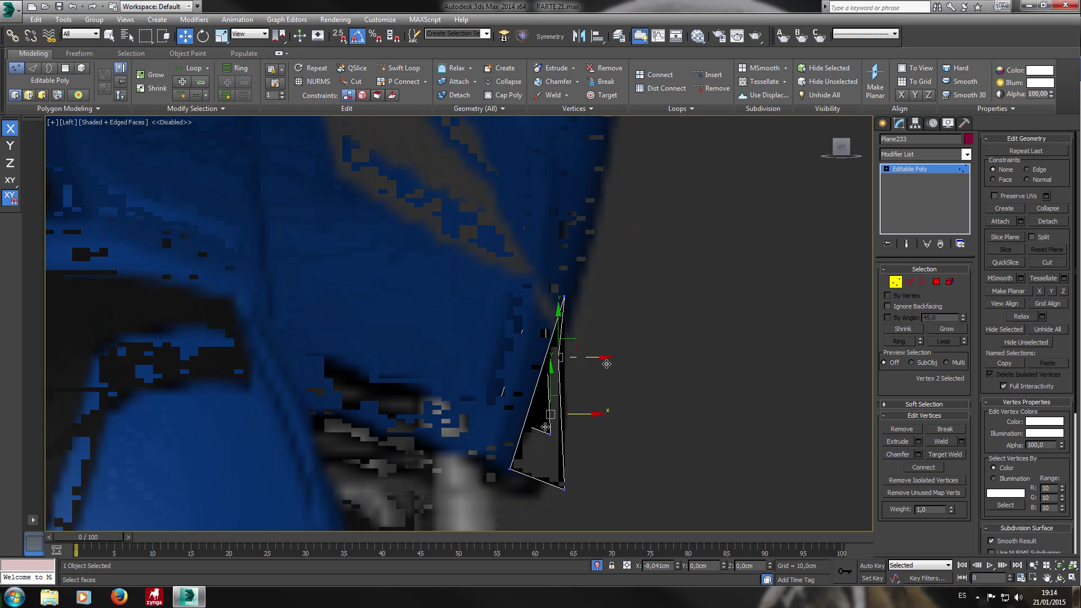
pyautogui.moveTo(594, 361)
pyautogui.mouseDown()
pyautogui.moveTo(567, 360)
pyautogui.moveTo(593, 361)
pyautogui.mouseUp()
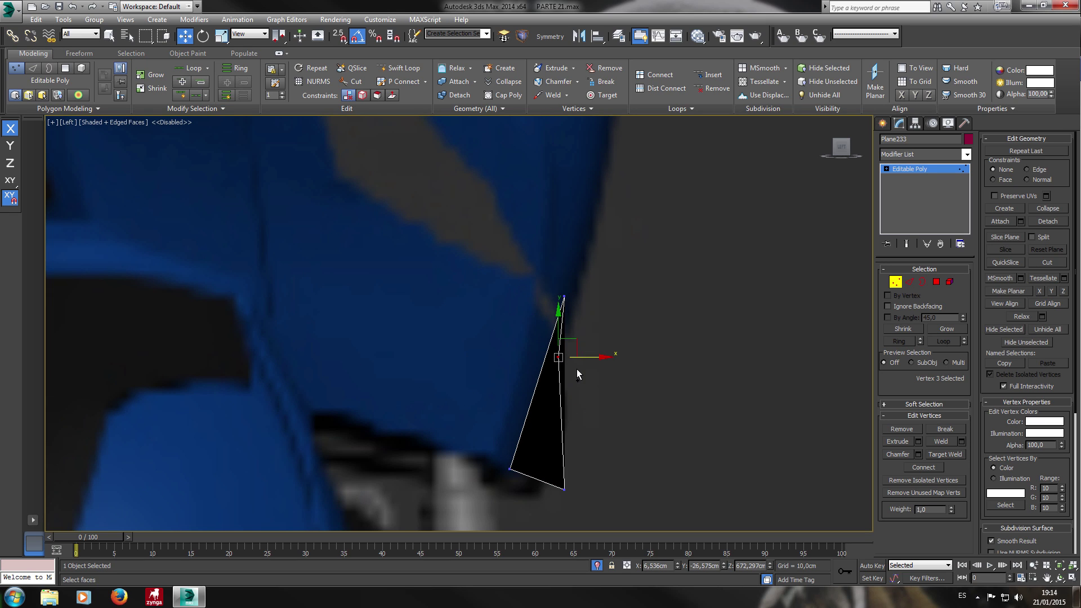
# Move the upper outer and lower inner vertices back in the Left view to complete the slanted chin profile.
pyautogui.moveTo(545, 285); pyautogui.dragTo(574, 307)
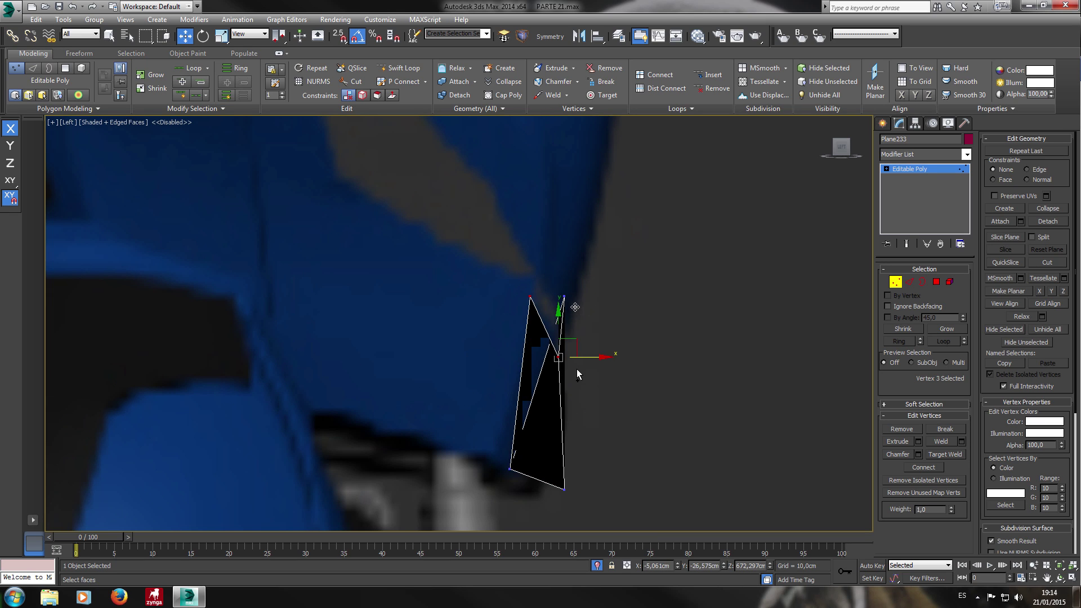
pyautogui.moveTo(549, 500); pyautogui.dragTo(600, 500)
pyautogui.click(515, 474)
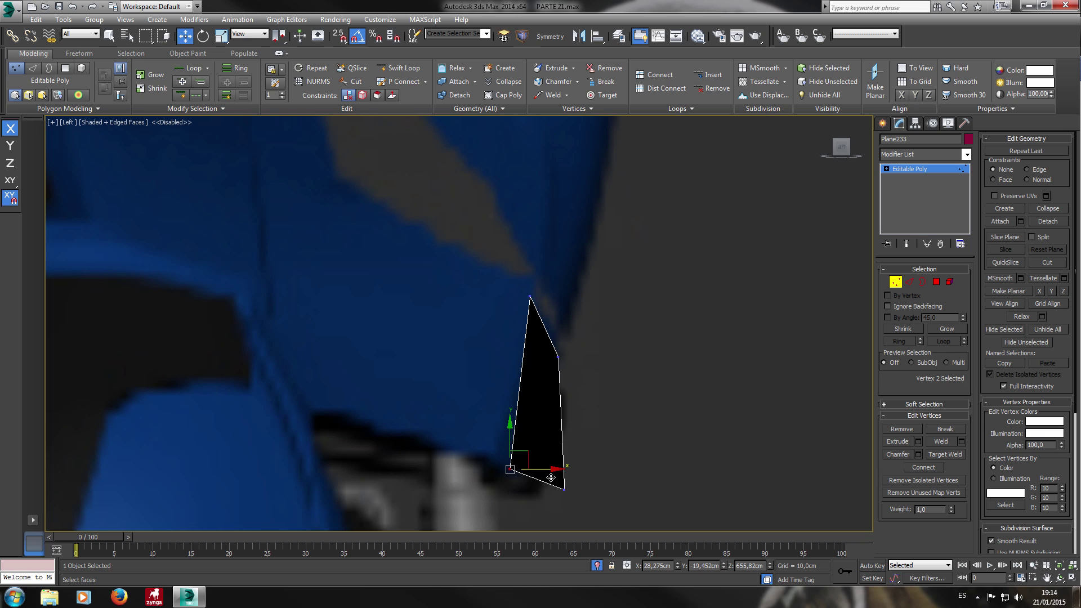
pyautogui.moveTo(550, 477); pyautogui.dragTo(633, 496)
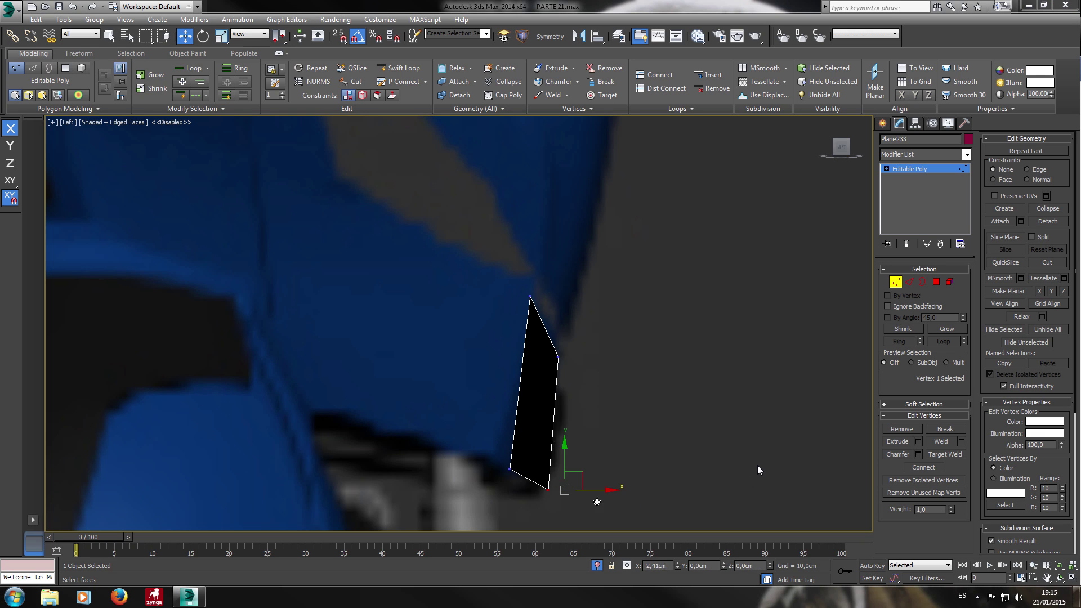
pyautogui.moveTo(588, 485); pyautogui.dragTo(561, 485)
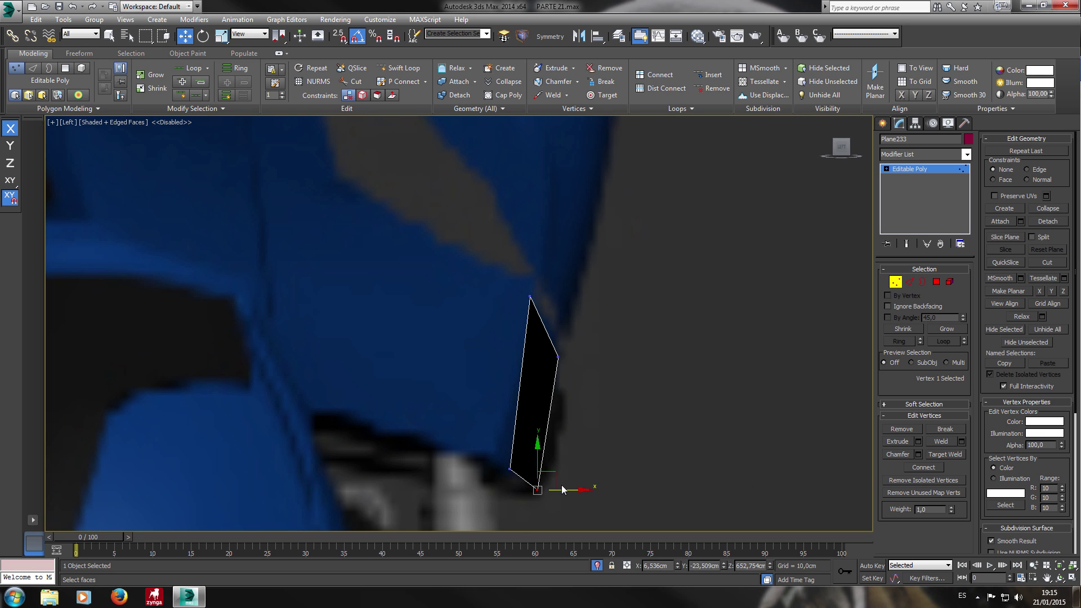
# Mirror the whole chin plane about X without cloning and place it on the other side of the centre line.
pyautogui.press('f')
pyautogui.press('l')
pyautogui.press('f')
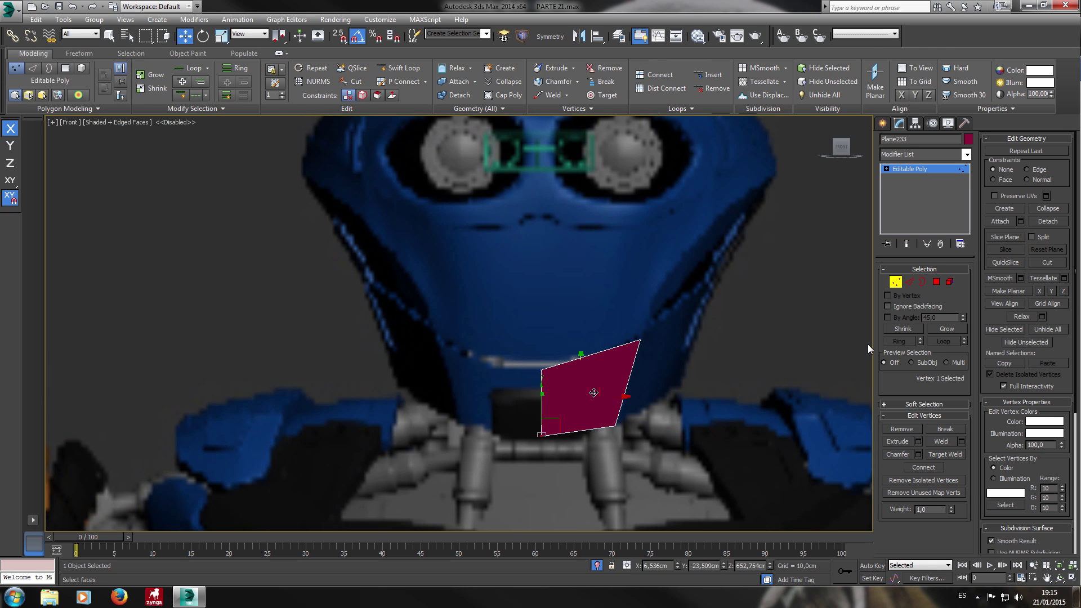
pyautogui.press('1')
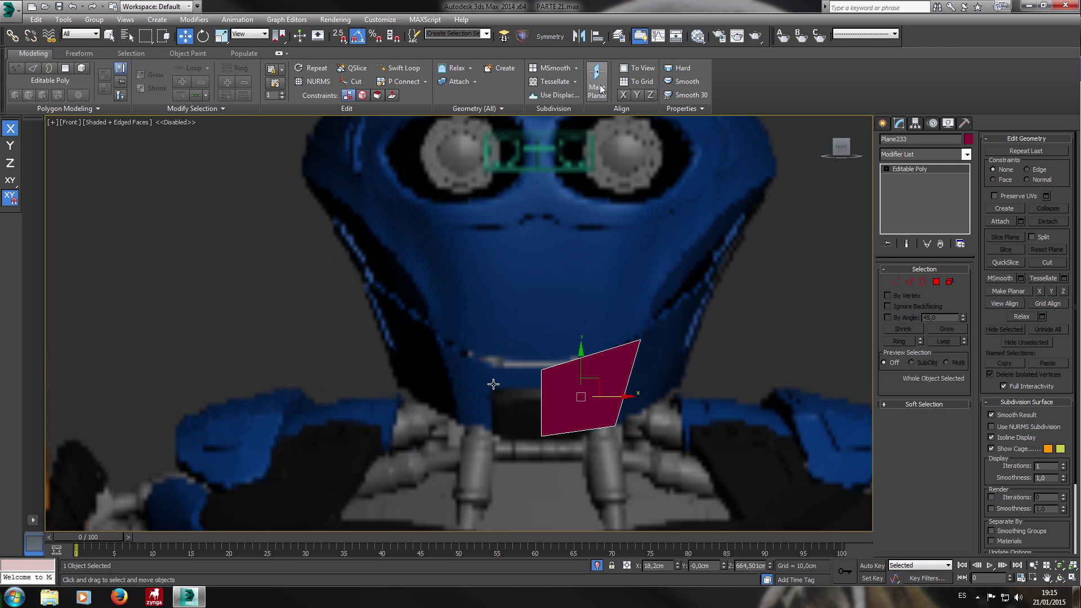
pyautogui.click(579, 37)
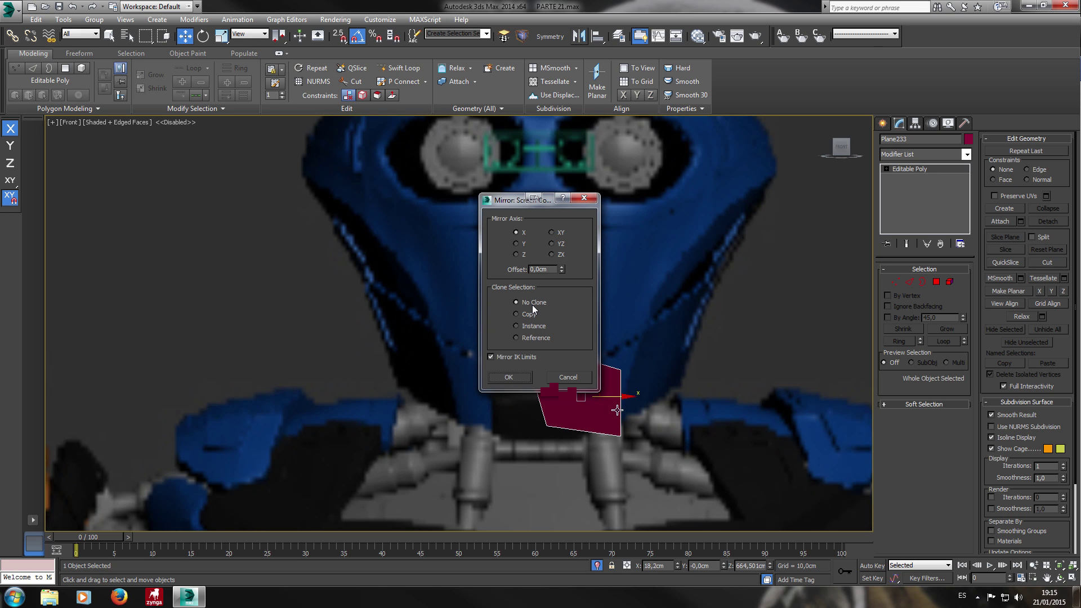
pyautogui.press('Return')
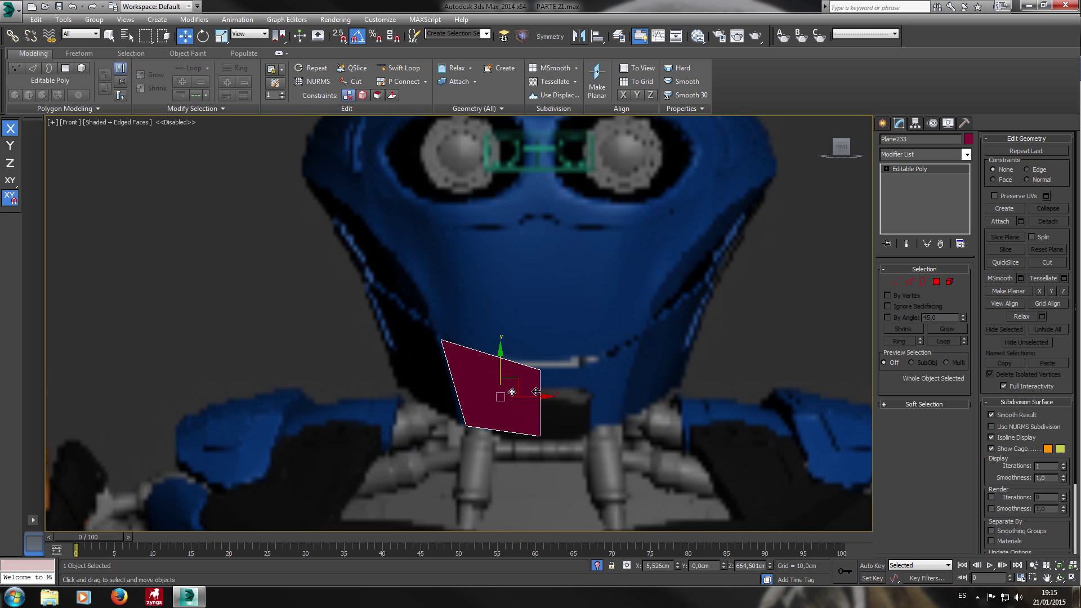
# Check the mirrored plane in the Left view and nudge it slightly in the negative X direction in the Front view.
pyautogui.press('l')
pyautogui.press('f')
pyautogui.press('l')
pyautogui.scroll(-6, 533, 382)
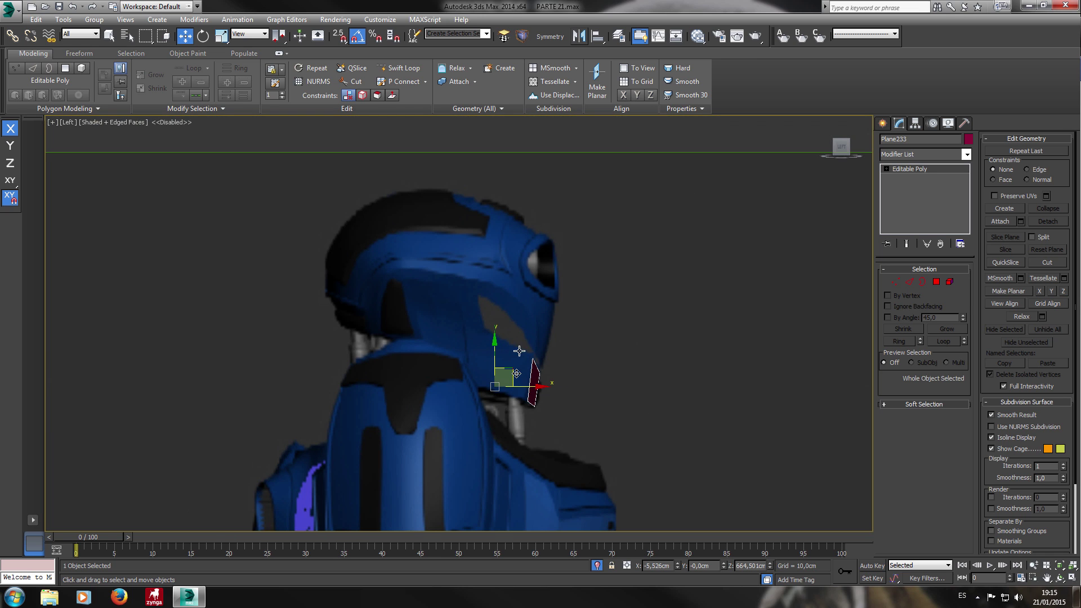
pyautogui.press('f')
pyautogui.press('l')
pyautogui.press('f')
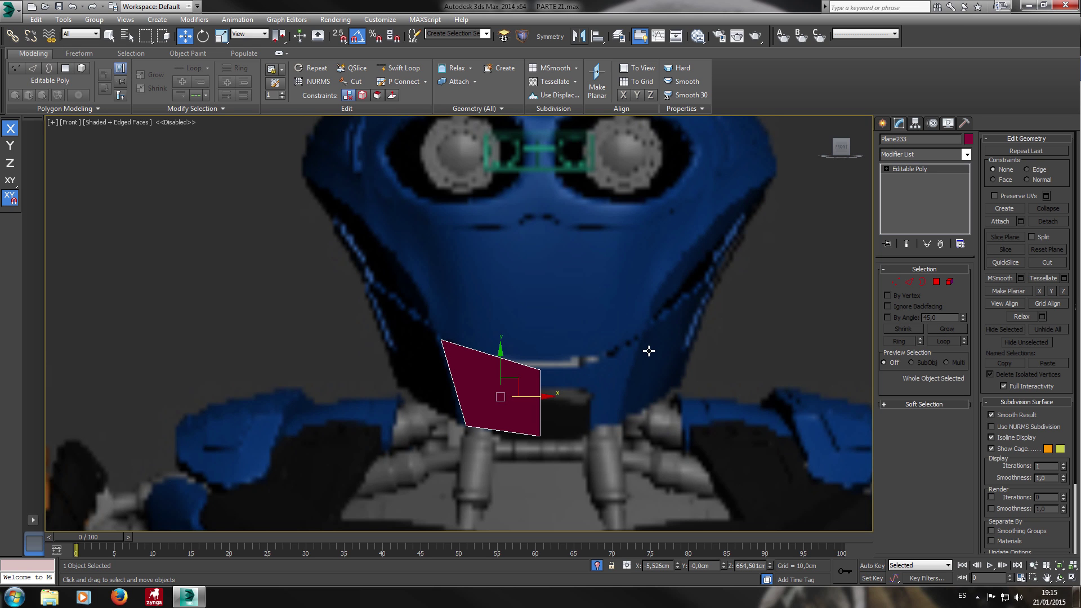
pyautogui.scroll(3, 528, 344)
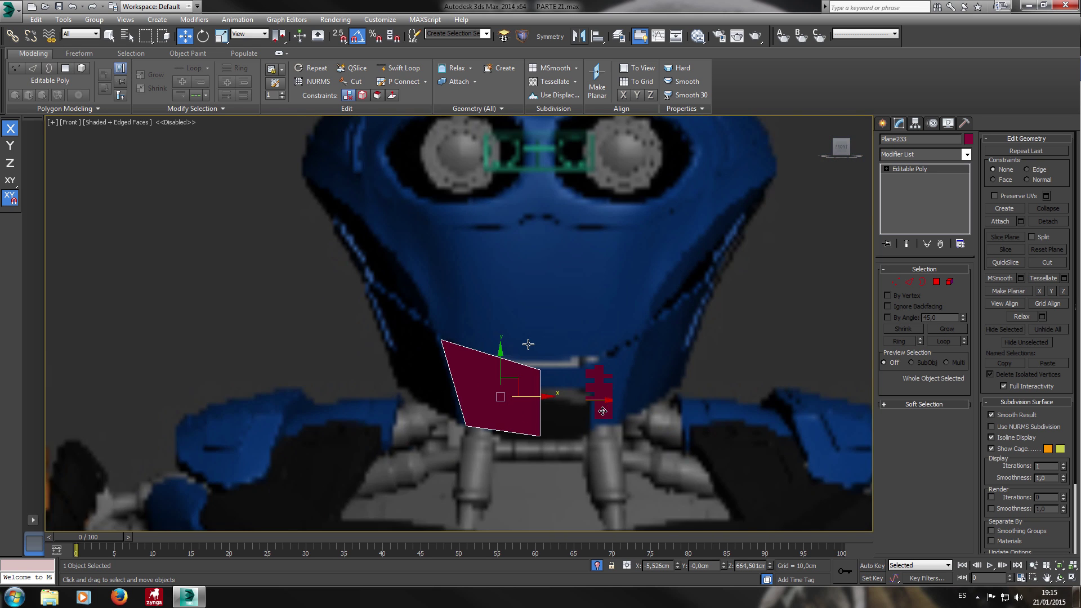
pyautogui.moveTo(605, 410); pyautogui.dragTo(600, 410)
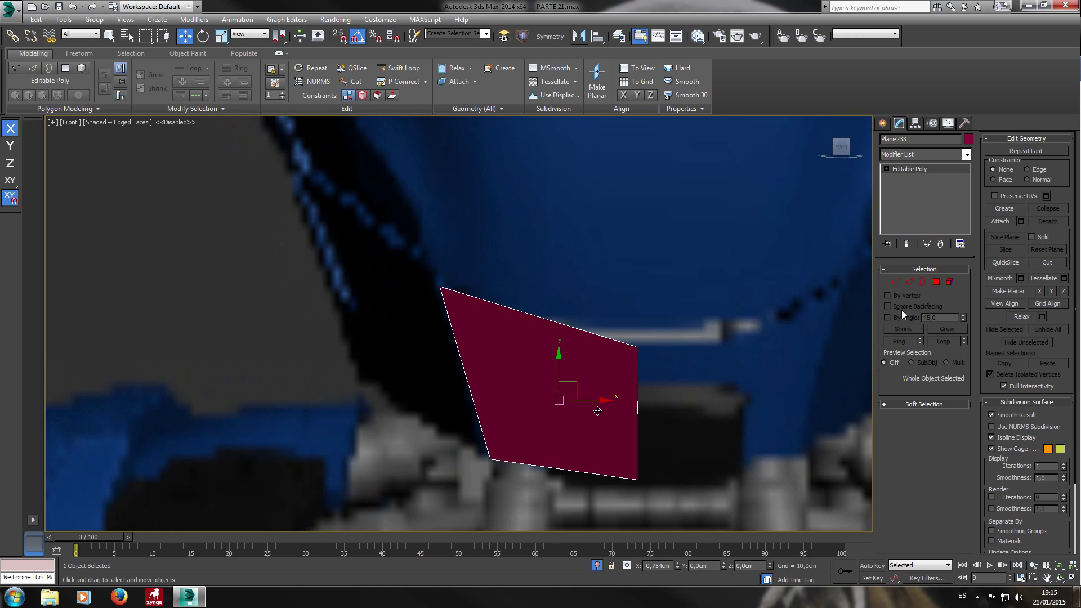
# Extrude the plane's outer edge backward and upward along the jaw in the Left view to add a side polygon.
pyautogui.click(899, 284)
pyautogui.press('l')
pyautogui.press('f')
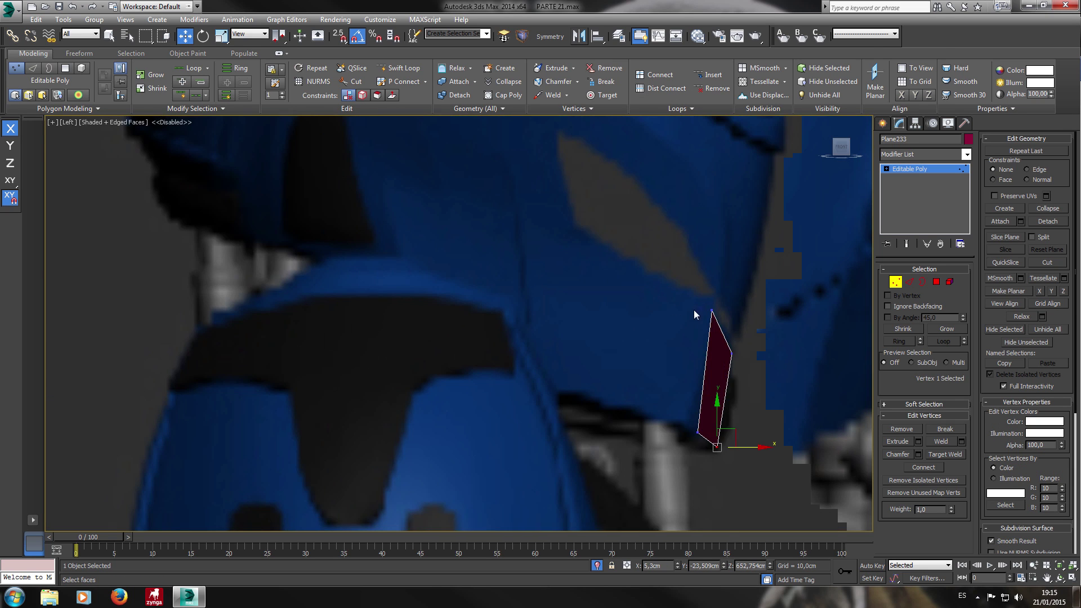
pyautogui.press('l')
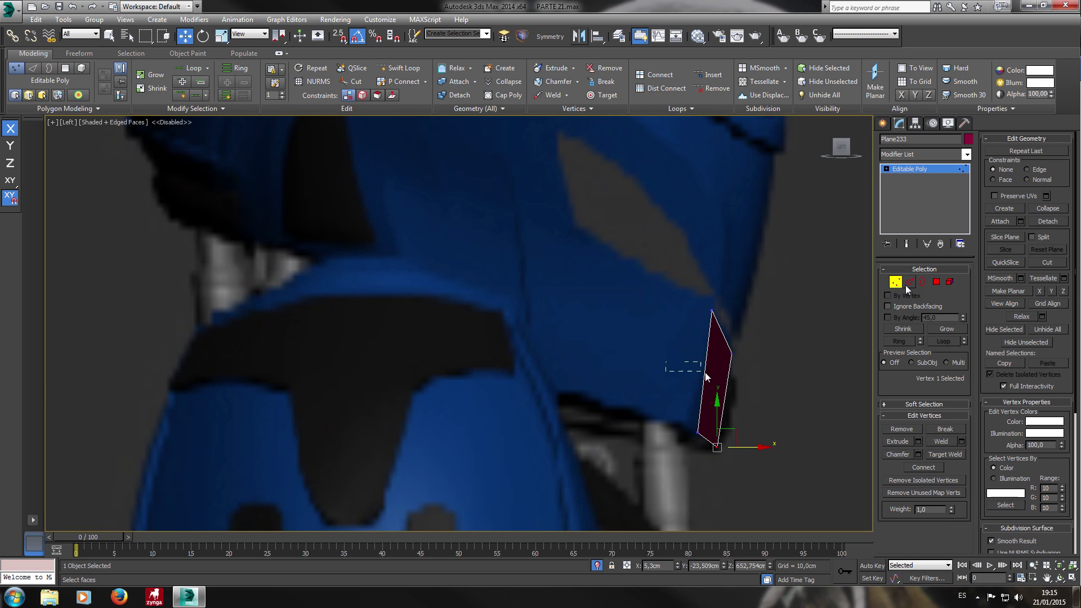
pyautogui.click(908, 282)
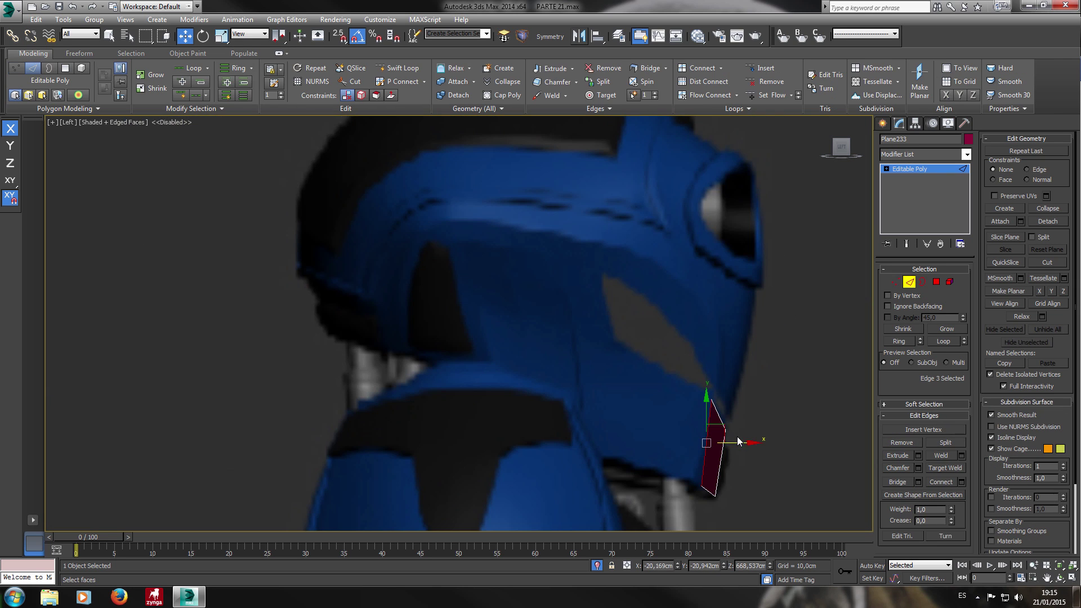
pyautogui.moveTo(732, 435)
pyautogui.keyDown('shift'); pyautogui.mouseDown()
pyautogui.moveTo(642, 391)
pyautogui.moveTo(633, 374)
pyautogui.mouseUp(); pyautogui.keyUp('shift')
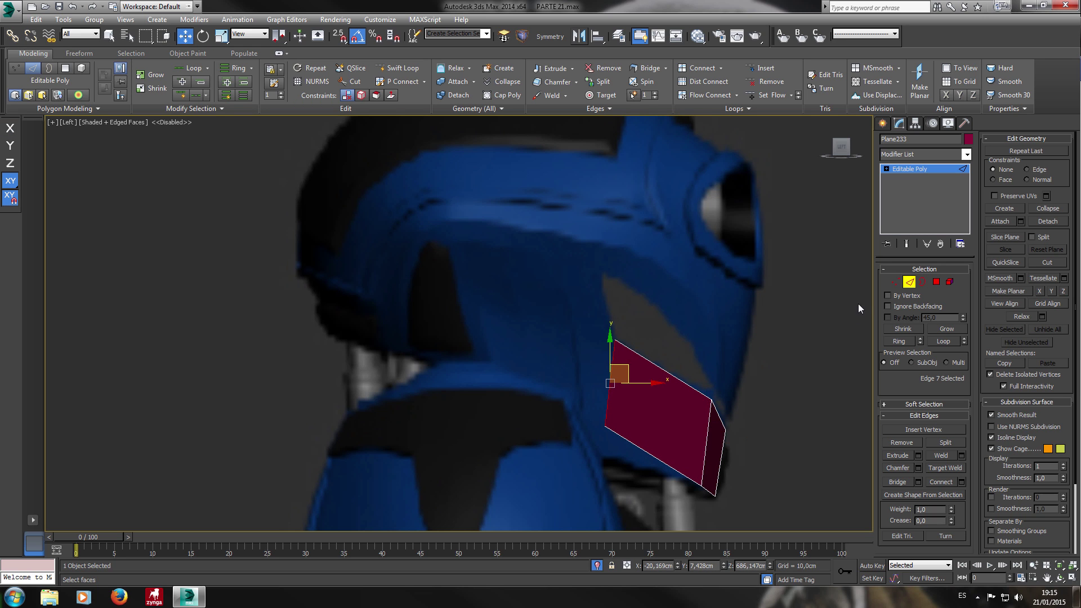
# Move the side polygon's lower rear vertex down and forward toward the jaw's underside in the Left view.
pyautogui.click(895, 282)
pyautogui.moveTo(604, 392); pyautogui.dragTo(569, 301, button='middle')
pyautogui.scroll(2, 568, 301)
pyautogui.moveTo(592, 386); pyautogui.dragTo(532, 320)
pyautogui.moveTo(589, 345); pyautogui.dragTo(623, 389)
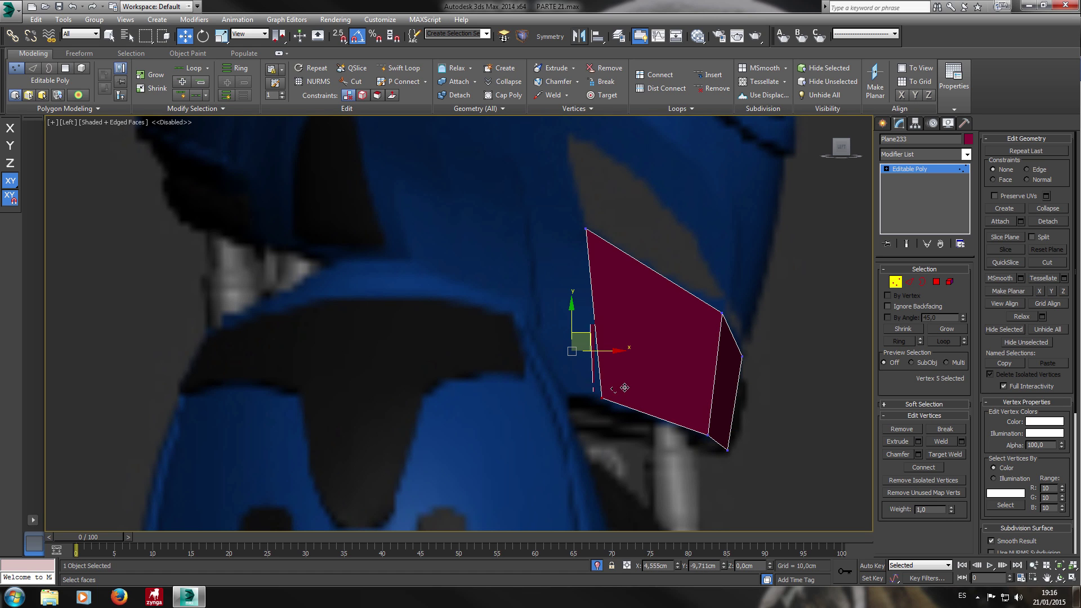
# Raise the side polygon's upper front vertex slightly and shift its lower rear vertex forward in the Left view.
pyautogui.scroll(5, 748, 309)
pyautogui.click(697, 320)
pyautogui.moveTo(709, 309); pyautogui.dragTo(720, 301)
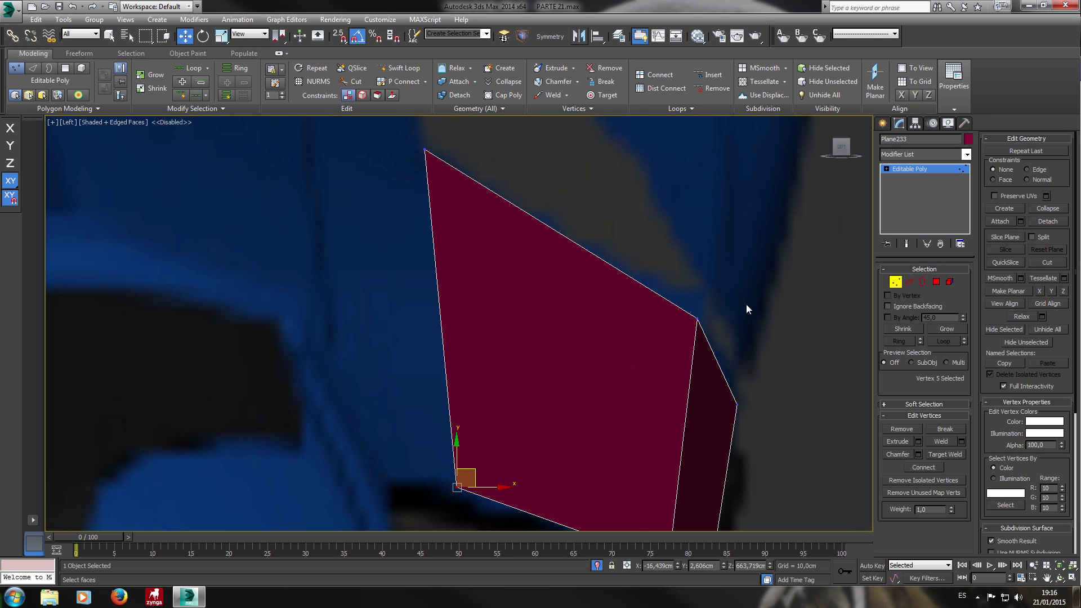
pyautogui.scroll(-5, 746, 304)
pyautogui.click(707, 304)
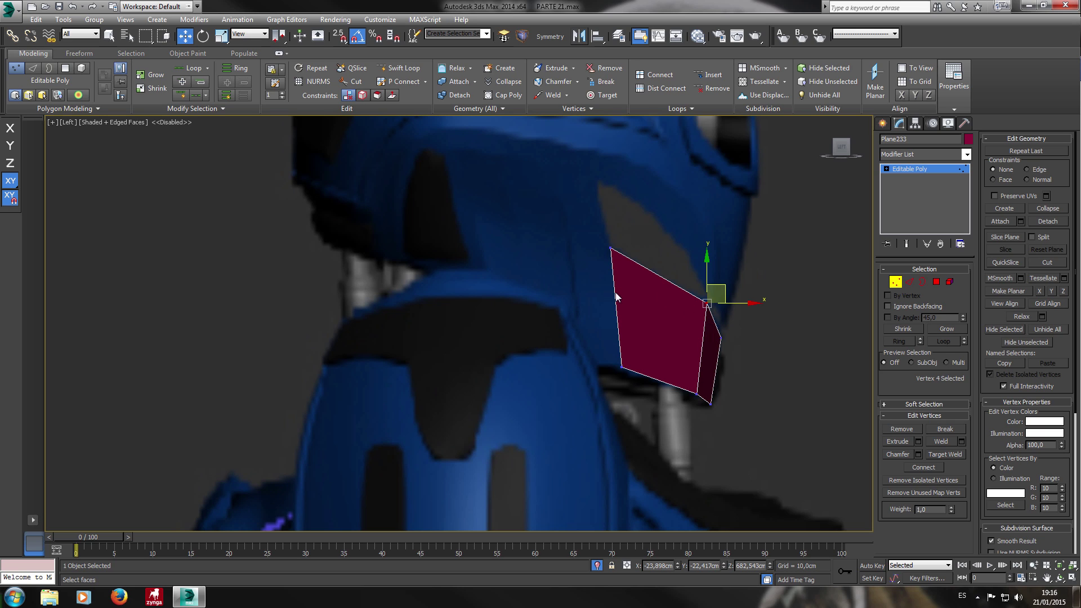
pyautogui.moveTo(630, 365)
pyautogui.mouseDown()
pyautogui.moveTo(637, 374)
pyautogui.moveTo(657, 360)
pyautogui.mouseUp()
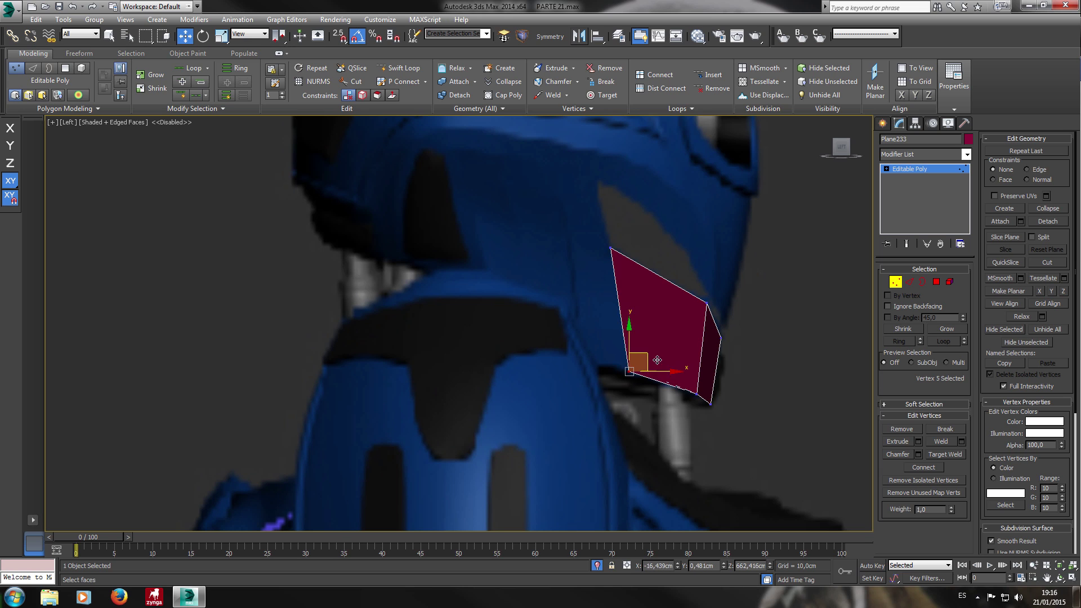
pyautogui.scroll(-2, 605, 266)
pyautogui.scroll(2, 617, 254)
pyautogui.scroll(-2, 656, 372)
# Select the side polygon's two rear vertices and move them outward in the Front view.
pyautogui.click(907, 283)
pyautogui.moveTo(619, 307); pyautogui.dragTo(650, 315)
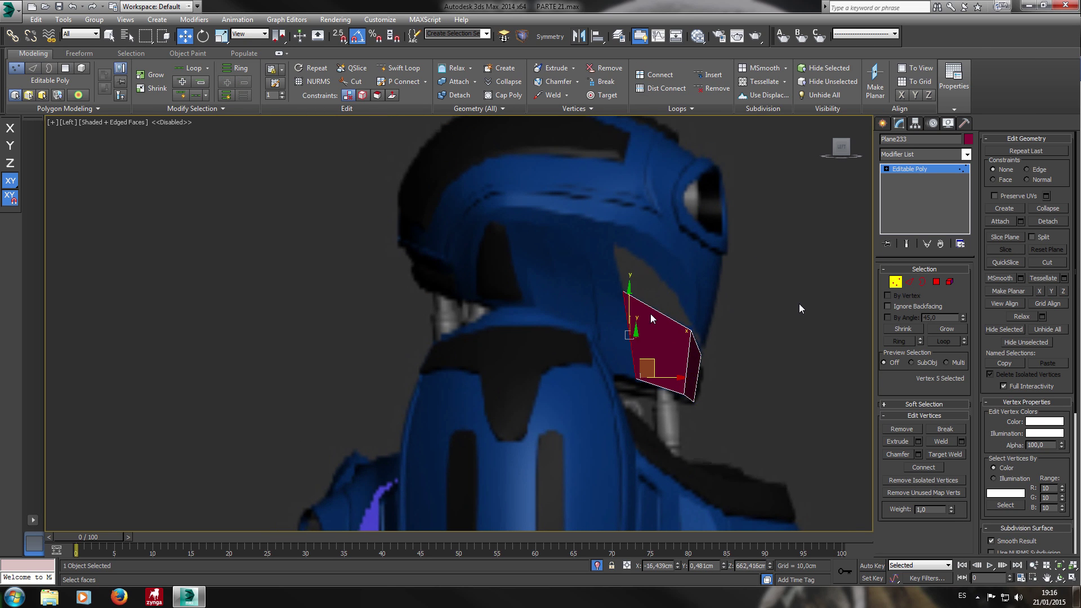
pyautogui.press('2')
pyautogui.click(896, 282)
pyautogui.press('2')
pyautogui.moveTo(591, 272); pyautogui.dragTo(644, 409)
pyautogui.press('1')
pyautogui.press('f')
pyautogui.moveTo(773, 353); pyautogui.dragTo(541, 317, button='middle')
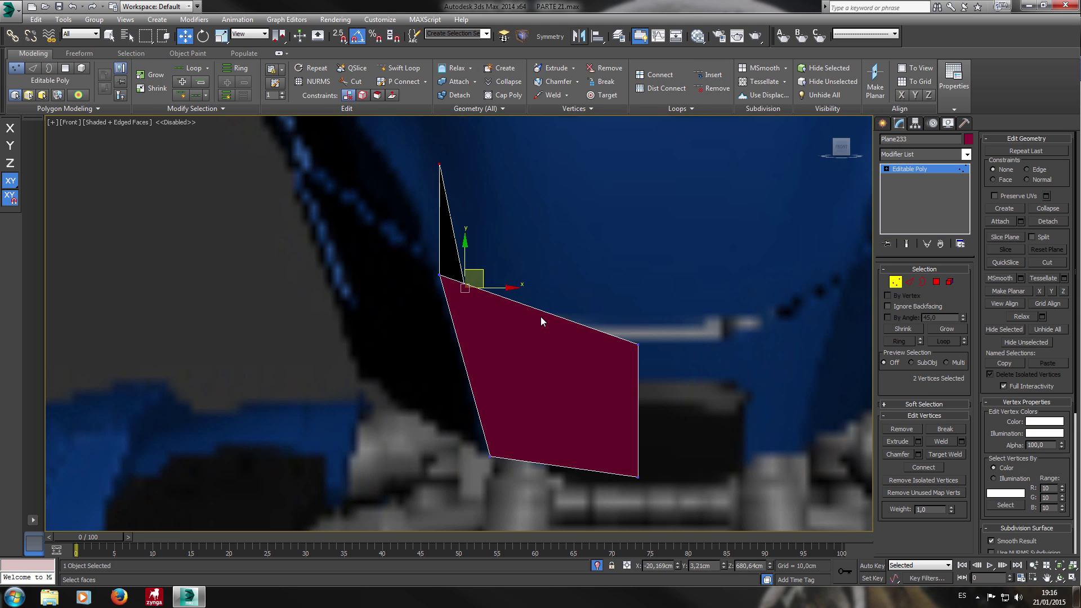
pyautogui.moveTo(742, 325); pyautogui.dragTo(624, 329)
# Adjust the lower and upper rear vertices individually to follow the head's outer silhouette in the Front view.
pyautogui.moveTo(629, 471); pyautogui.dragTo(552, 434)
pyautogui.moveTo(618, 439); pyautogui.dragTo(610, 400)
pyautogui.moveTo(611, 352); pyautogui.dragTo(642, 417, button='middle')
pyautogui.moveTo(512, 217); pyautogui.dragTo(539, 226)
pyautogui.moveTo(630, 275); pyautogui.dragTo(598, 273)
pyautogui.scroll(-2, 590, 274)
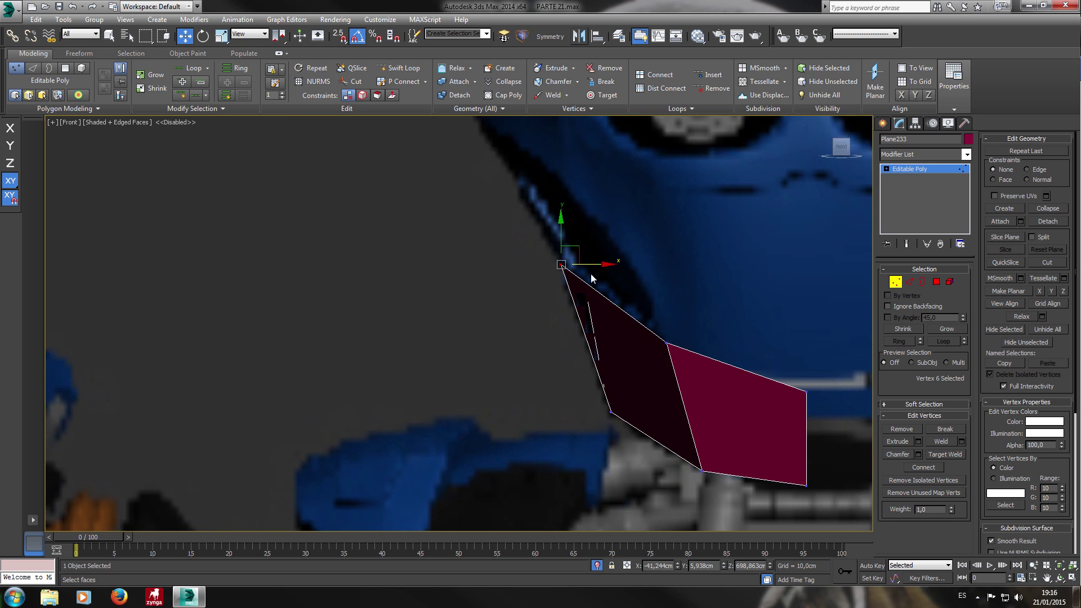
pyautogui.moveTo(591, 275); pyautogui.dragTo(552, 272, button='middle')
pyautogui.press('F5')
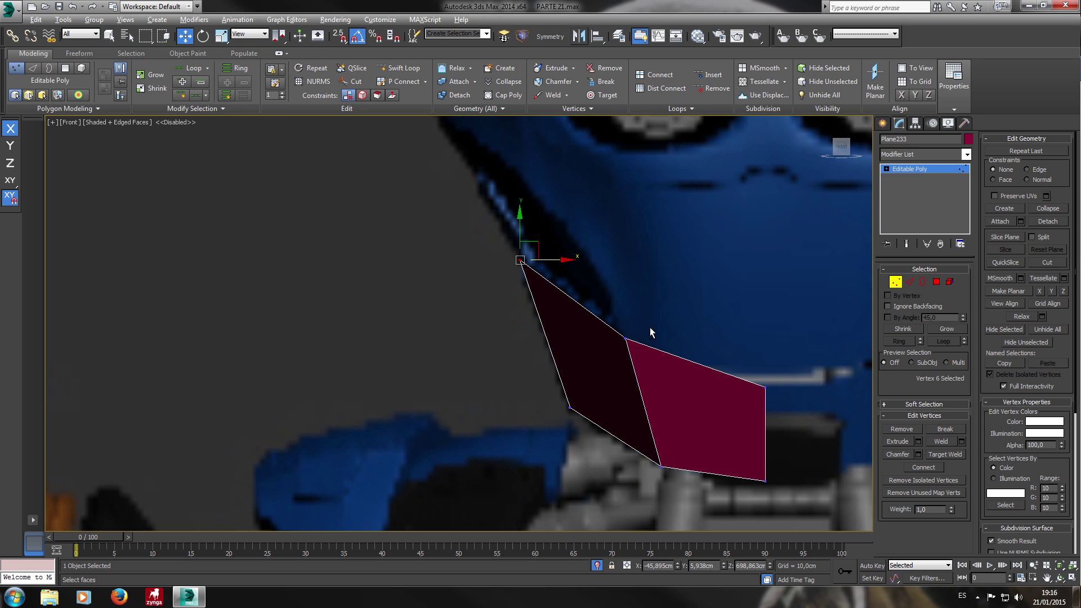
# Move the lower rear vertex forward and down toward the jaw's underside in the Left view.
pyautogui.press('l')
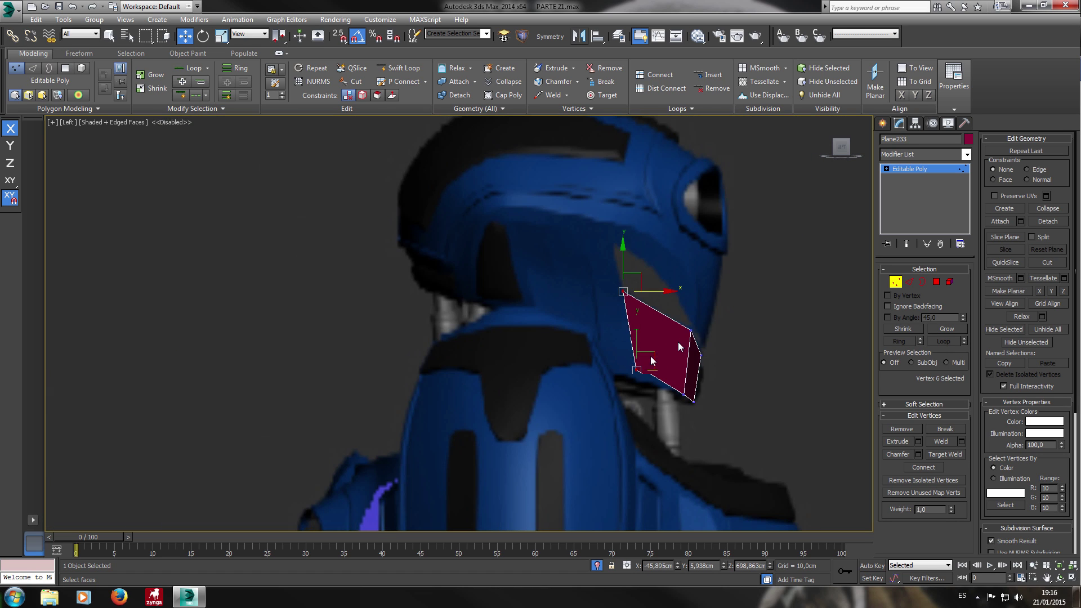
pyautogui.scroll(4, 636, 361)
pyautogui.click(637, 369)
pyautogui.moveTo(660, 364); pyautogui.dragTo(687, 397)
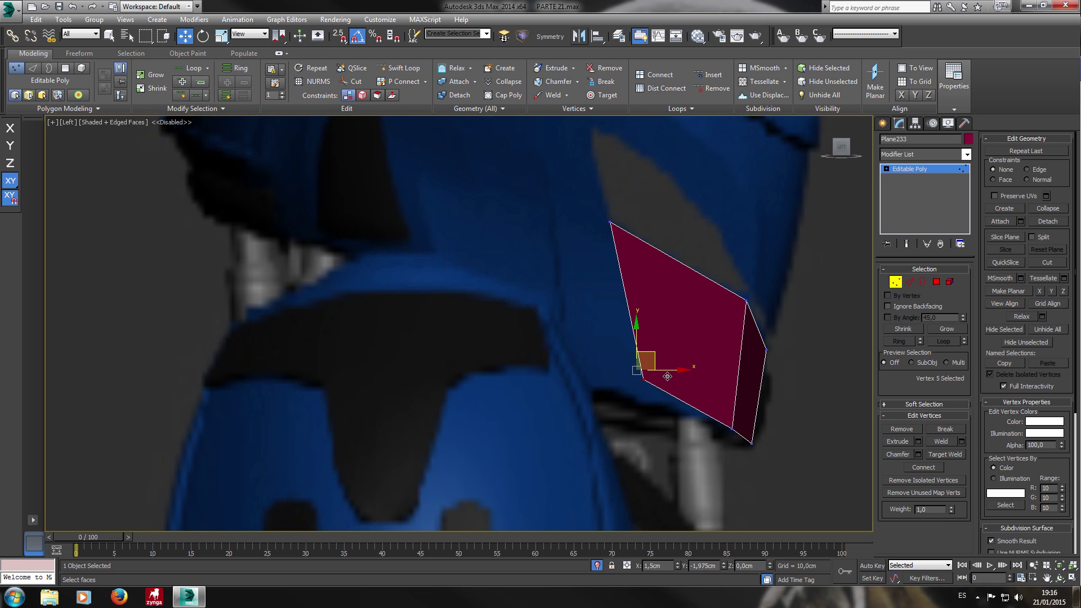
# Refine the lower rear vertex against the silhouette in the Front view and lower it to the jaw line in the Left view.
pyautogui.press('f')
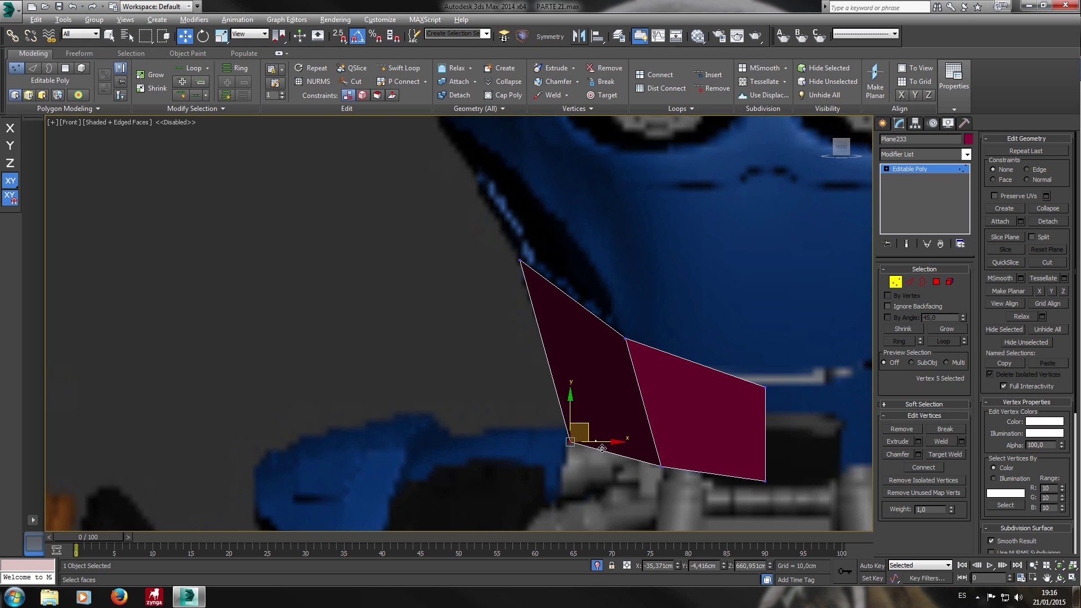
pyautogui.moveTo(596, 442); pyautogui.dragTo(617, 398)
pyautogui.moveTo(604, 405); pyautogui.dragTo(581, 386)
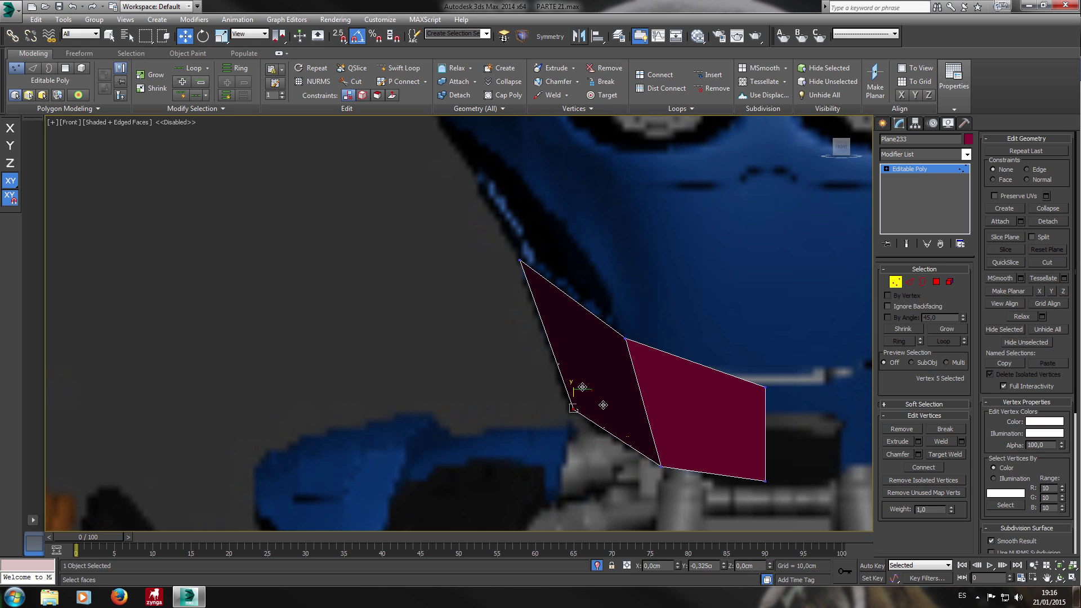
pyautogui.press('l')
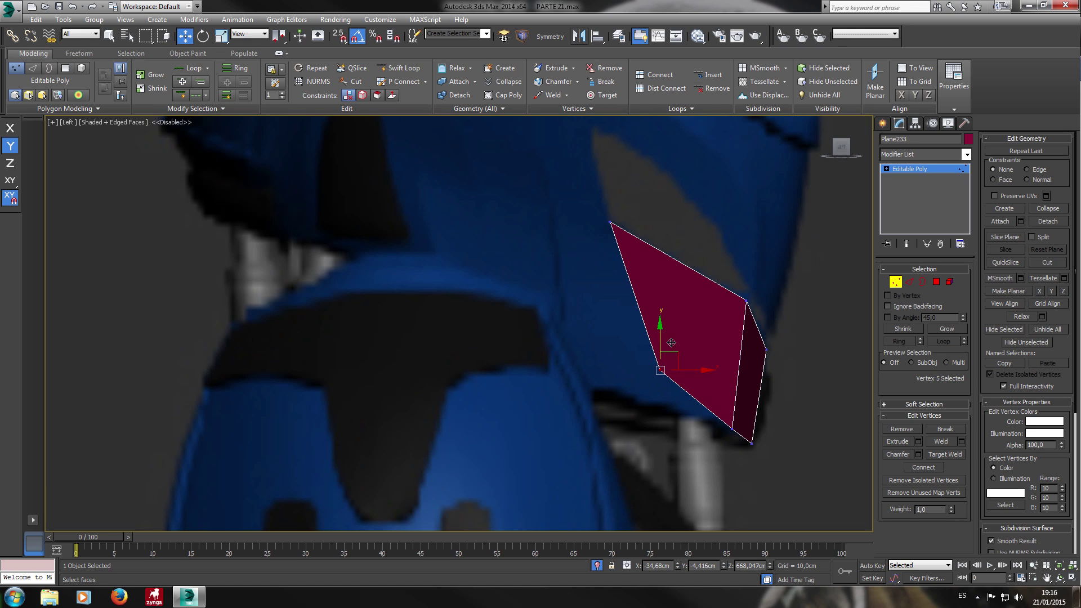
pyautogui.moveTo(681, 359); pyautogui.dragTo(681, 387)
pyautogui.scroll(-8, 680, 390)
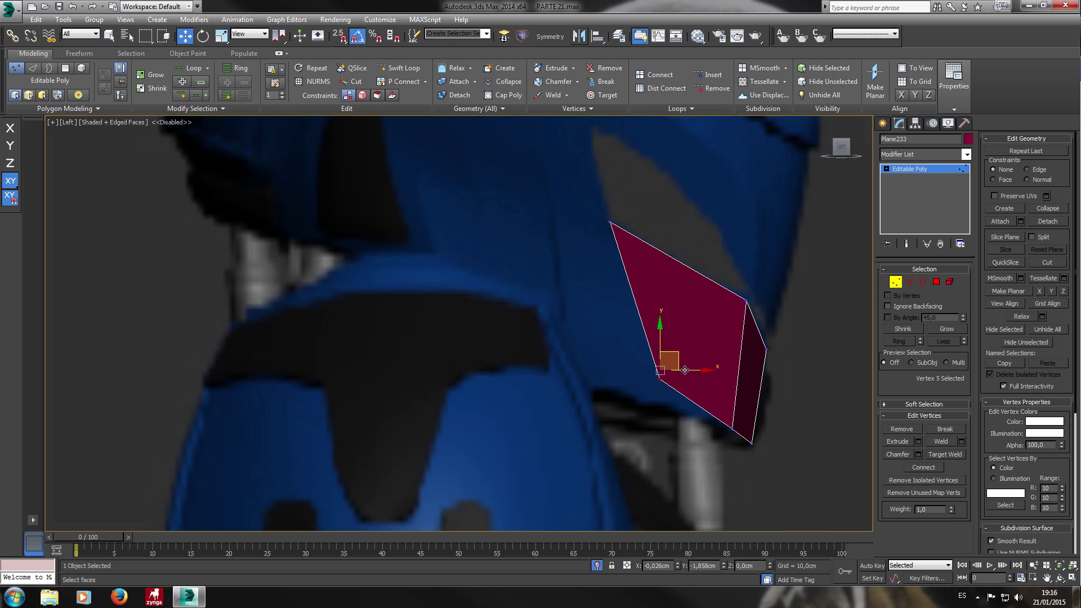
# Extrude the rear edge backward into a second side polygon, shifting its rear edge outward and its front edge inward in the Front view.
pyautogui.click(907, 284)
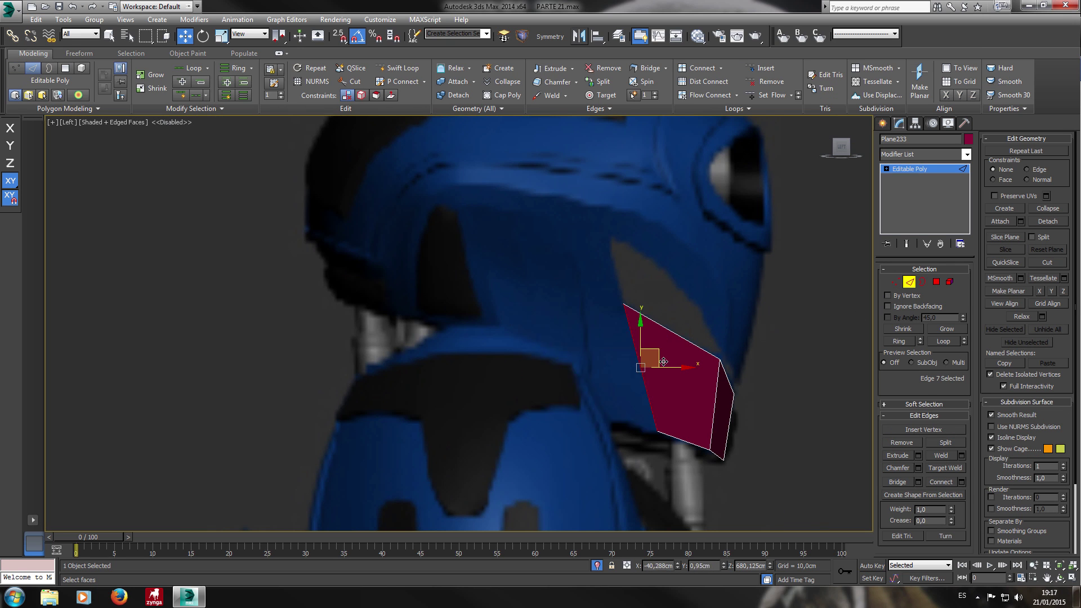
pyautogui.keyDown('shift'); pyautogui.moveTo(641, 363); pyautogui.dragTo(511, 322); pyautogui.keyUp('shift')
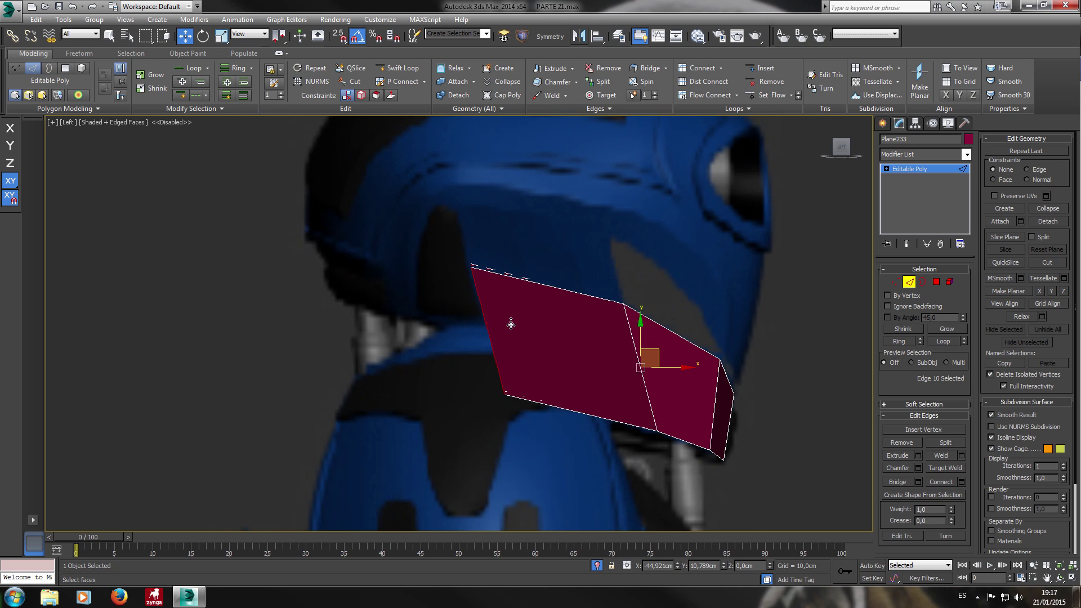
pyautogui.press('f')
pyautogui.keyDown('shift'); pyautogui.moveTo(593, 309); pyautogui.dragTo(579, 309); pyautogui.keyUp('shift')
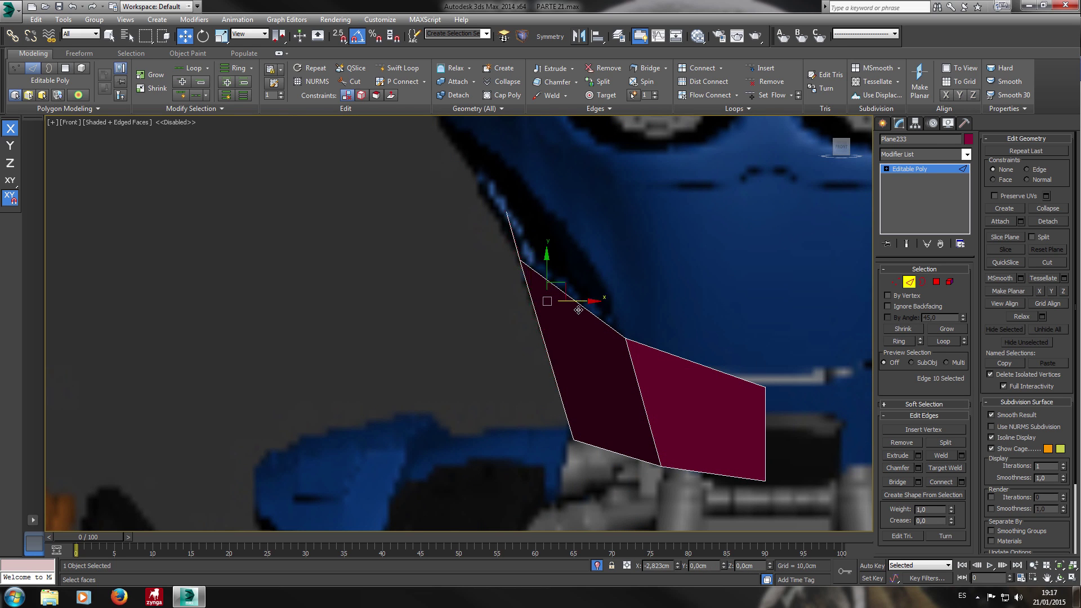
pyautogui.click(559, 367)
pyautogui.keyDown('shift'); pyautogui.moveTo(585, 359); pyautogui.dragTo(622, 358); pyautogui.keyUp('shift')
# Extrude the second side polygon's top edge upward in the Left view to add a cheek polygon.
pyautogui.press('l')
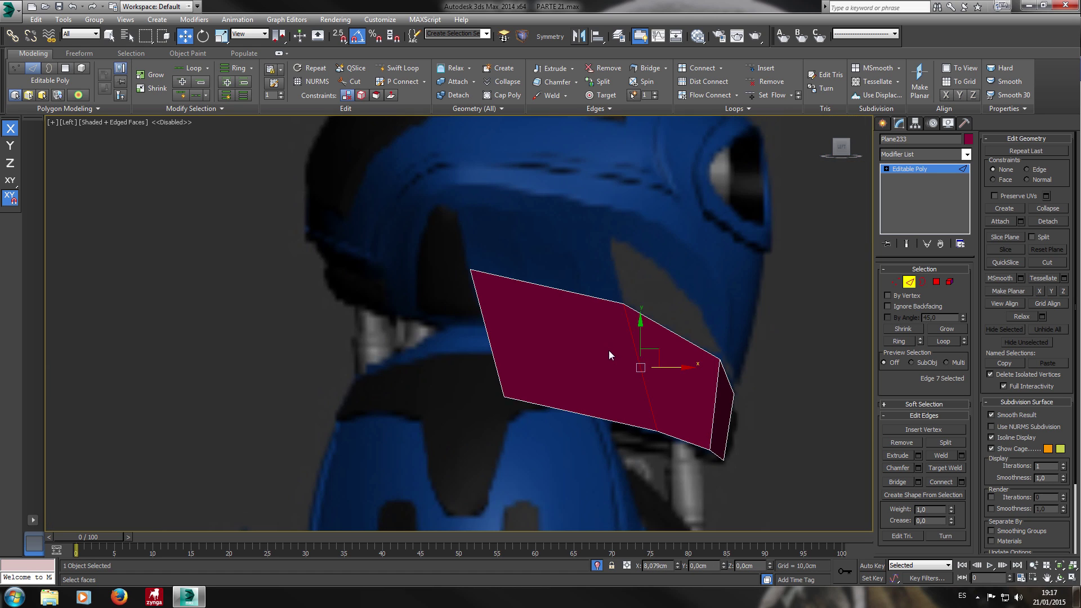
pyautogui.click(559, 290)
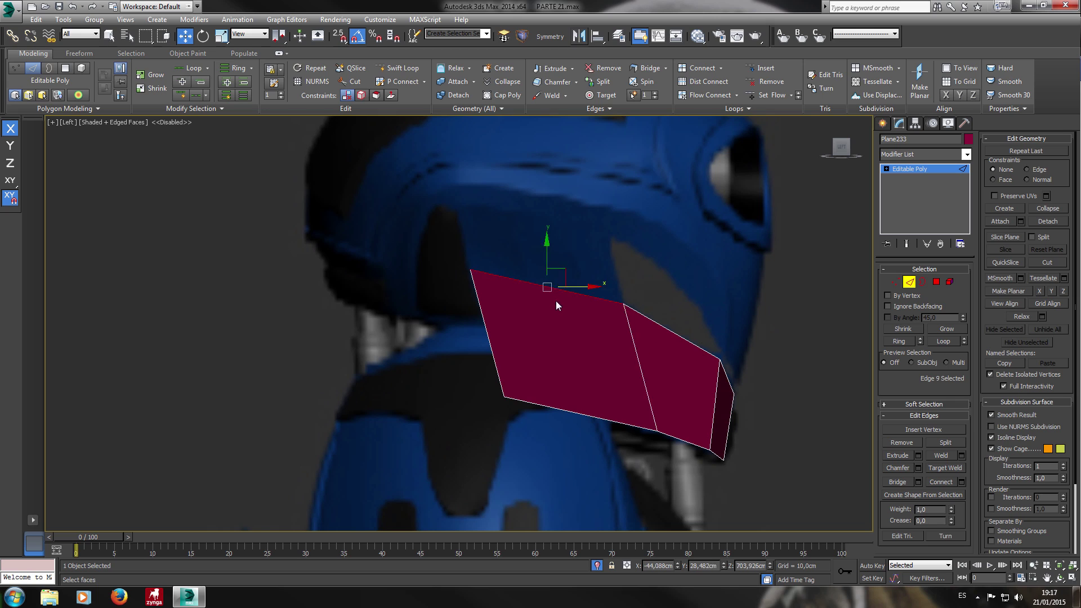
pyautogui.click(568, 274)
pyautogui.keyDown('shift'); pyautogui.moveTo(568, 274); pyautogui.dragTo(554, 210); pyautogui.keyUp('shift')
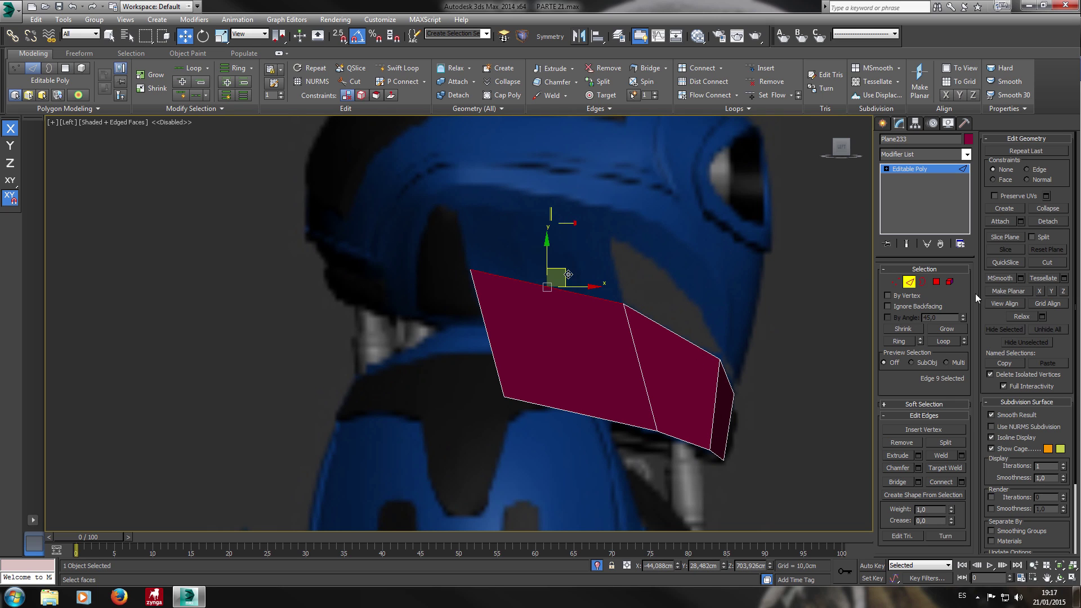
# Fit the cheek polygon's upper rear vertex to the dark side panel's corner and select its upper front vertex.
pyautogui.click(892, 282)
pyautogui.moveTo(437, 192); pyautogui.dragTo(469, 208)
pyautogui.scroll(4, 460, 199)
pyautogui.moveTo(613, 271); pyautogui.dragTo(510, 255, button='middle')
pyautogui.moveTo(604, 240); pyautogui.dragTo(684, 256)
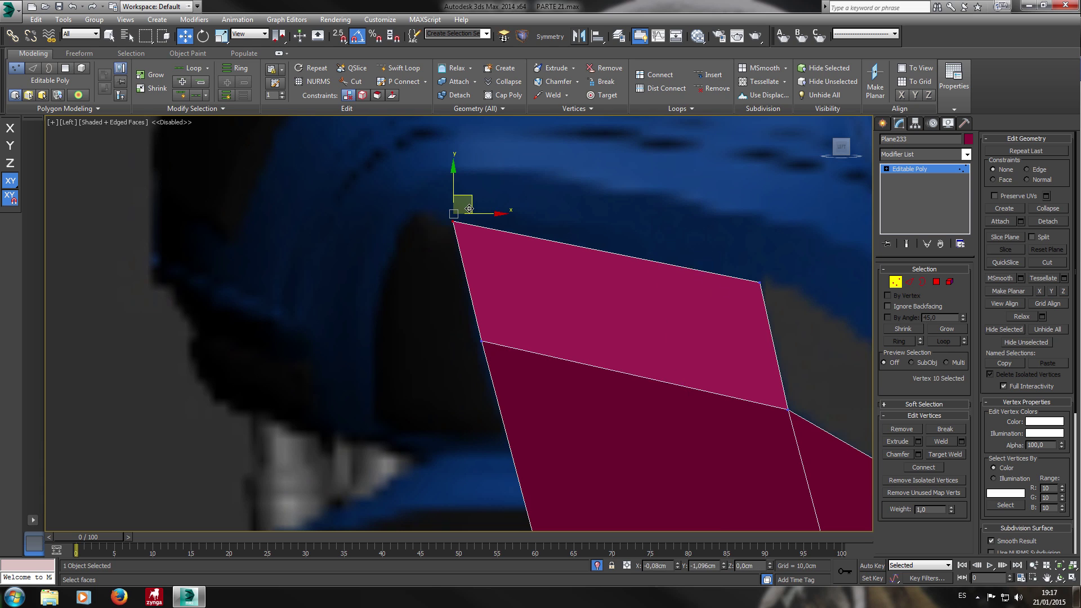
# Move the cheek polygon's two top vertices outward along X in the Front view and fine-tune the upper front vertex.
pyautogui.hotkey('ctrl', 'z')
pyautogui.hotkey('ctrl', 'z')
pyautogui.press('f')
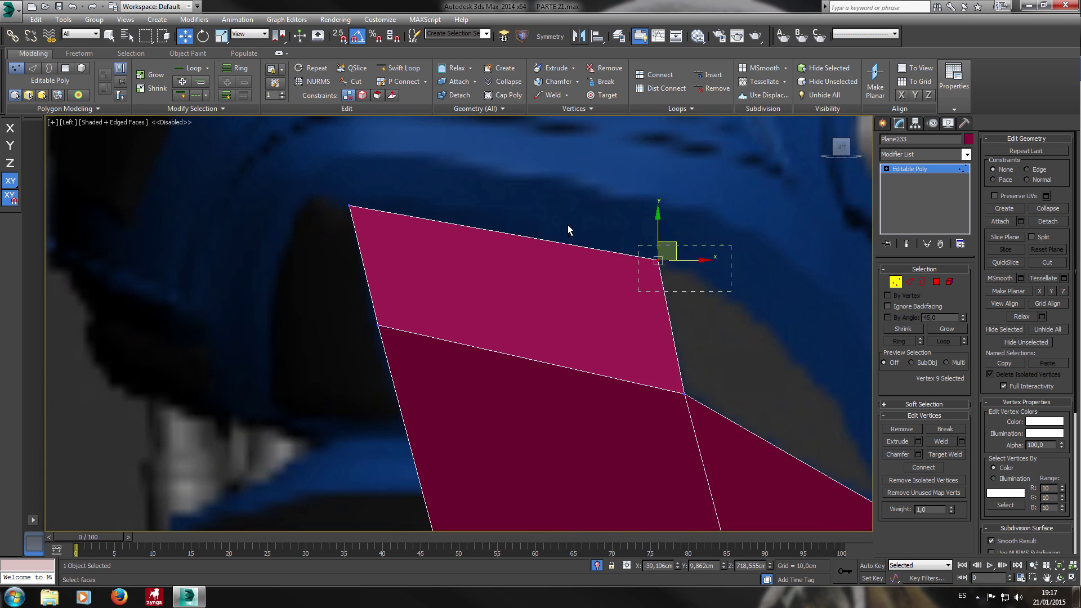
pyautogui.moveTo(533, 217); pyautogui.dragTo(556, 311, button='middle')
pyautogui.moveTo(594, 248); pyautogui.dragTo(497, 281)
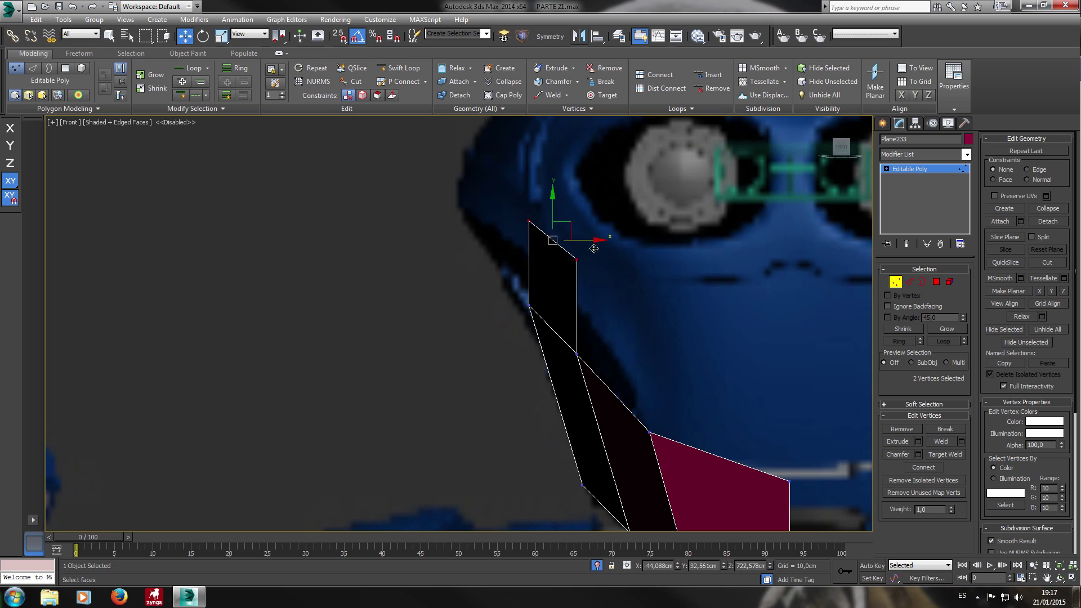
pyautogui.click(558, 259)
pyautogui.hotkey('ctrl', 'z')
pyautogui.moveTo(557, 258); pyautogui.dragTo(561, 259)
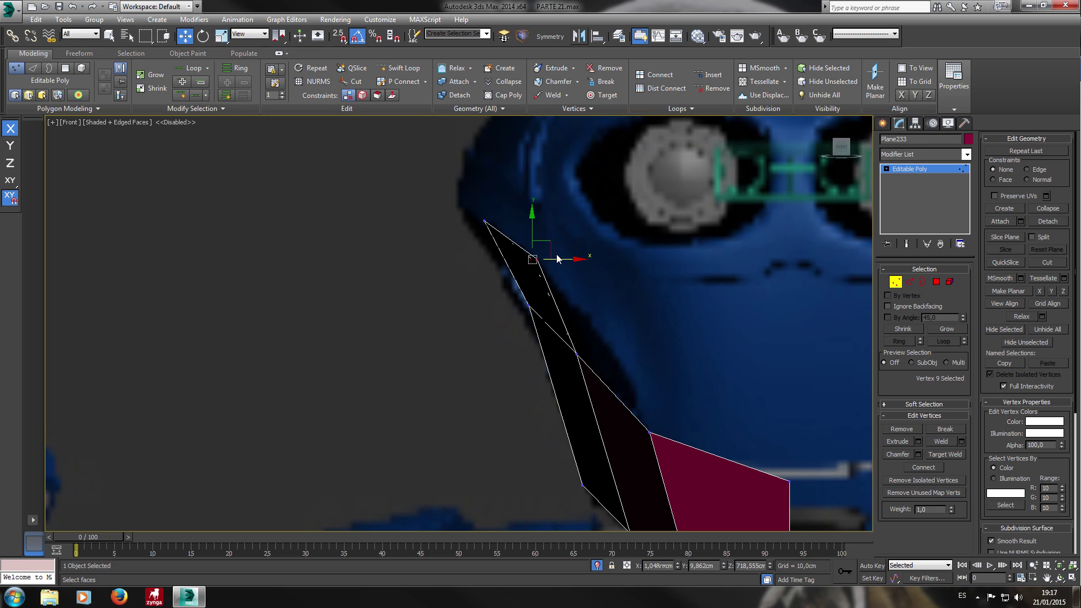
# Select the two vertices along the cheek polygon's lower edge and nudge them slightly outward in the Front view.
pyautogui.moveTo(592, 364); pyautogui.dragTo(518, 297)
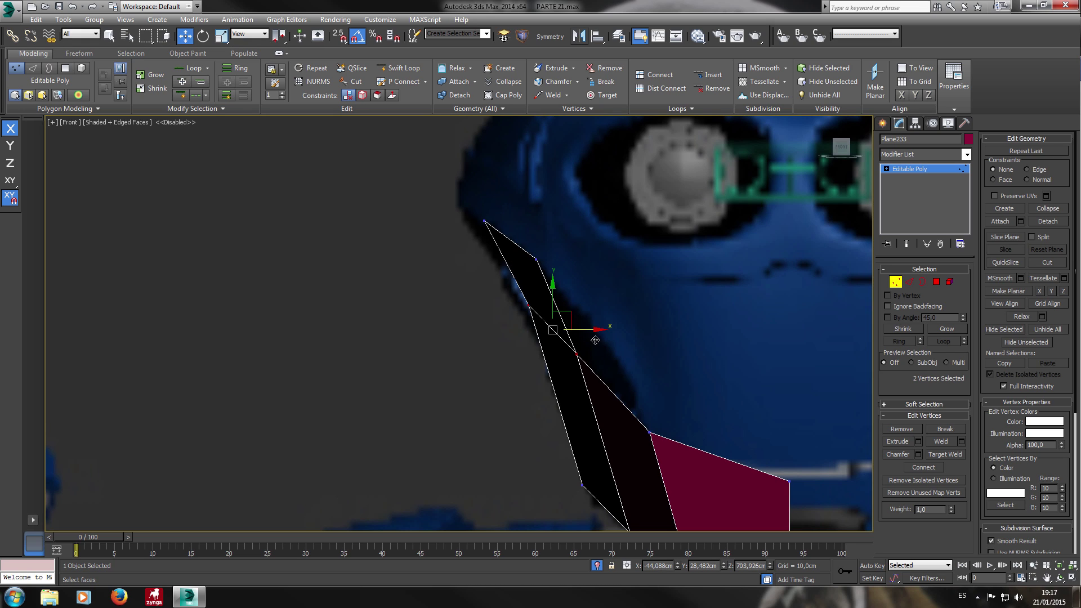
pyautogui.scroll(-3, 592, 367)
pyautogui.moveTo(588, 341); pyautogui.dragTo(548, 288, button='middle')
# Make the jaw mesh see-through and compare its outline with the side reference in the Left view.
pyautogui.press('l')
pyautogui.scroll(-2, 549, 289)
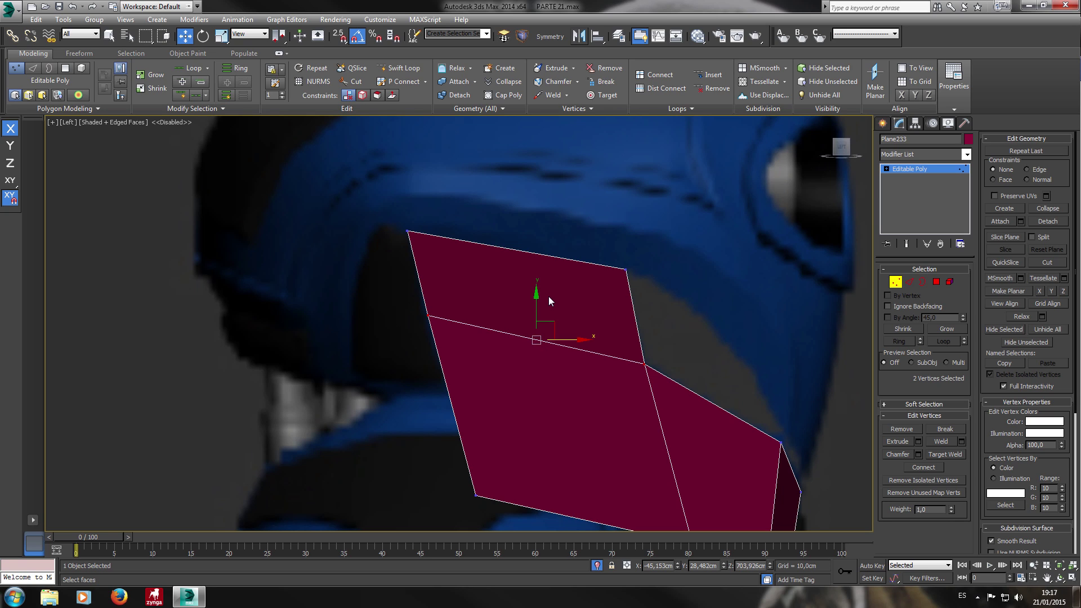
pyautogui.hotkey('alt', 'x')
pyautogui.scroll(-3, 569, 254)
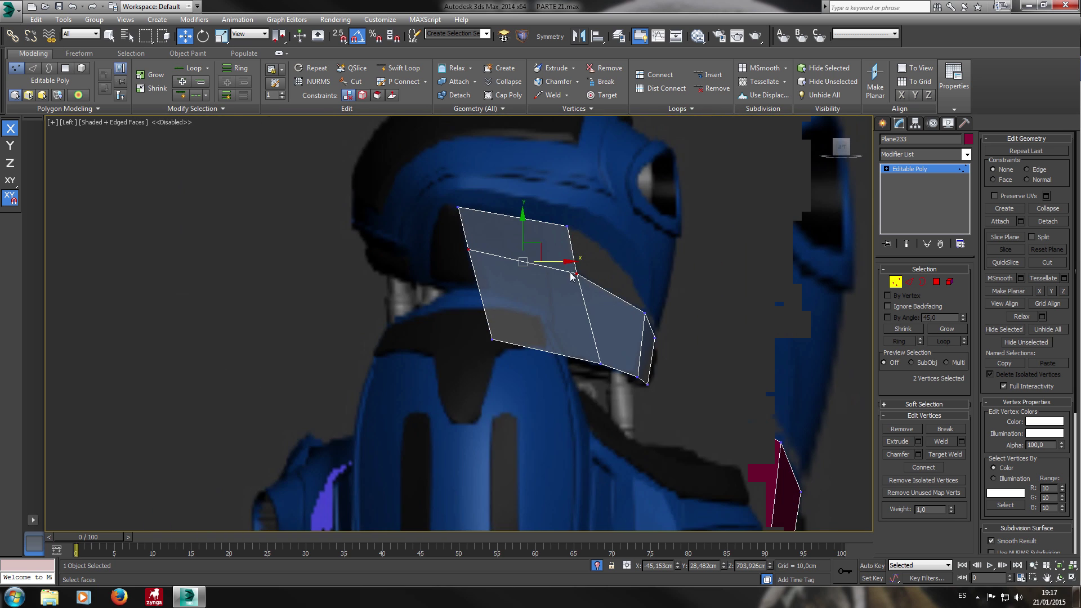
pyautogui.scroll(6, 588, 290)
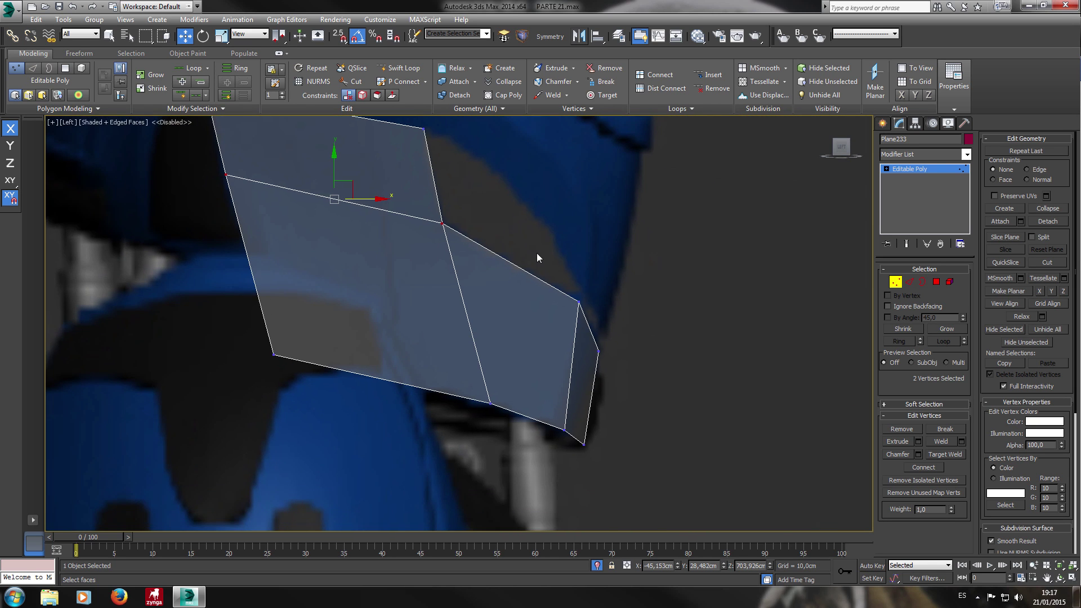
# Connect the chin polygon's top and bottom edges with 2 segments in the Front view.
pyautogui.press('f')
pyautogui.scroll(8, 589, 286)
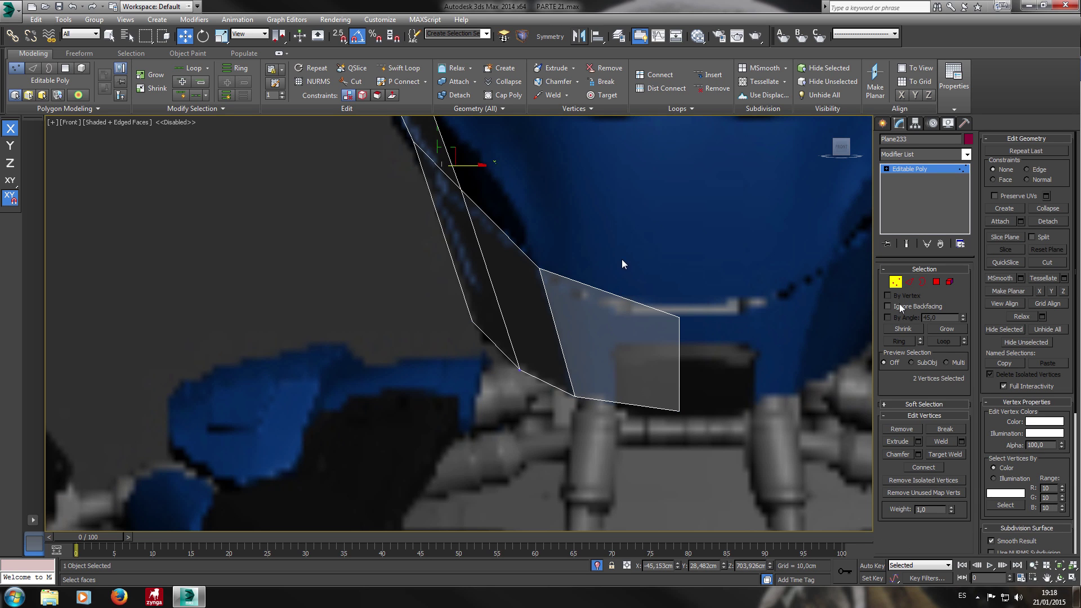
pyautogui.press('2')
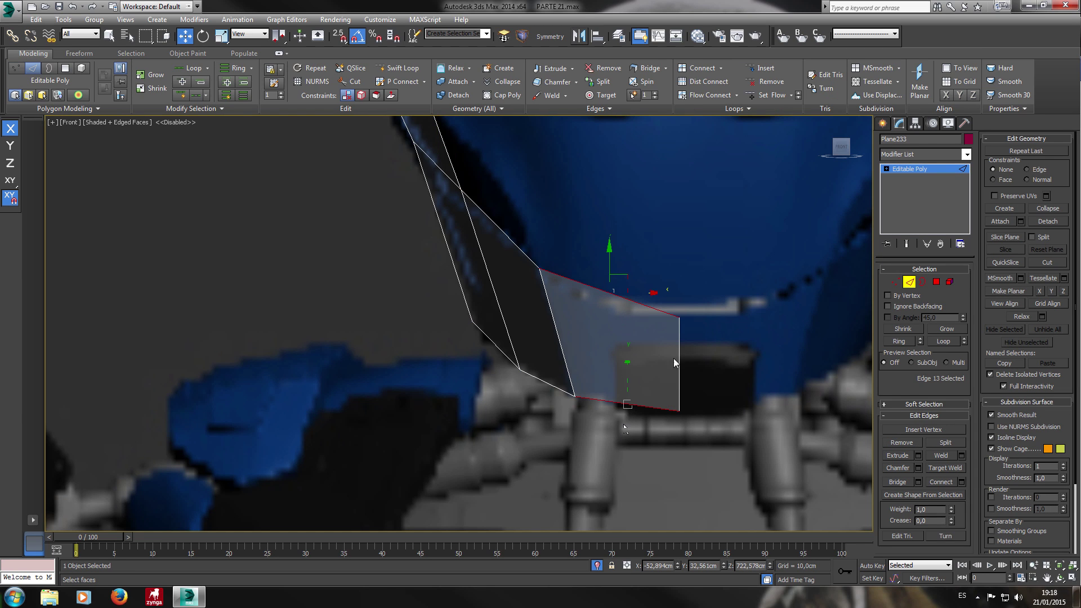
pyautogui.click(687, 410)
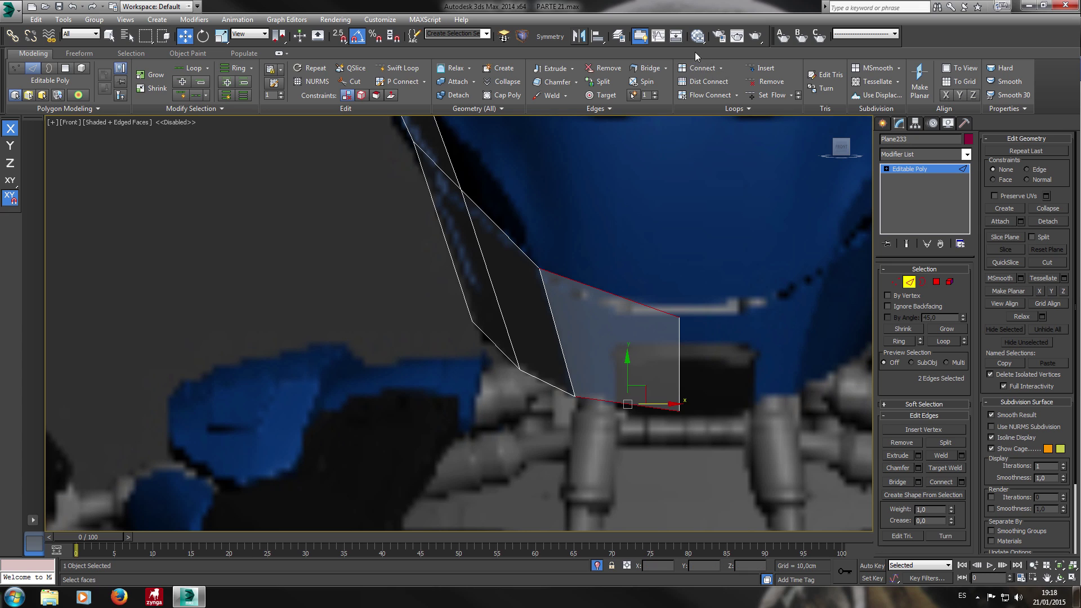
pyautogui.click(722, 69)
pyautogui.click(724, 83)
pyautogui.moveTo(613, 315); pyautogui.dragTo(596, 309, button='middle')
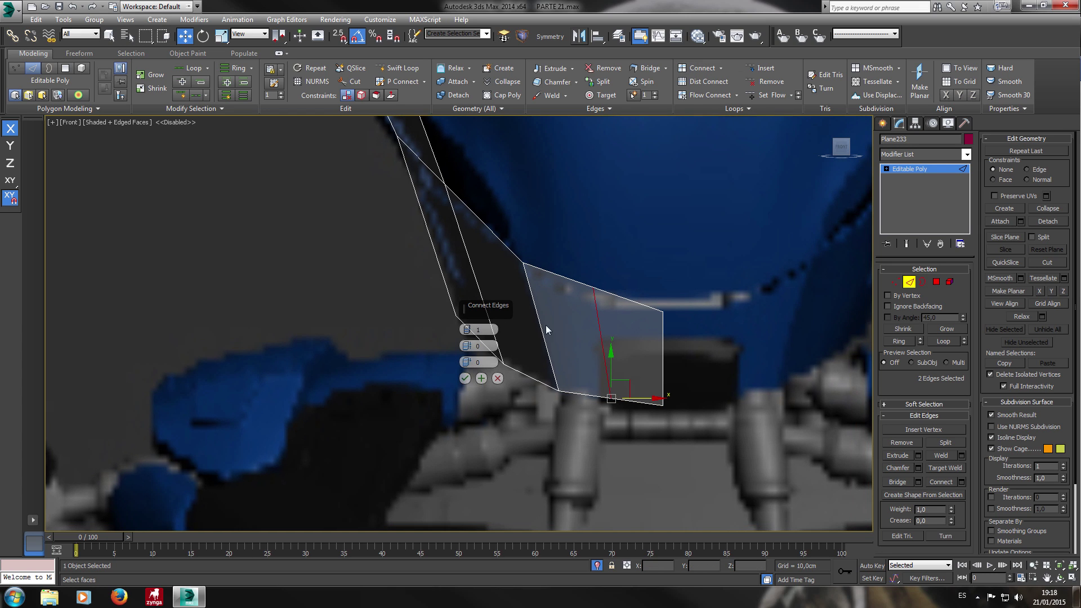
pyautogui.click(465, 328)
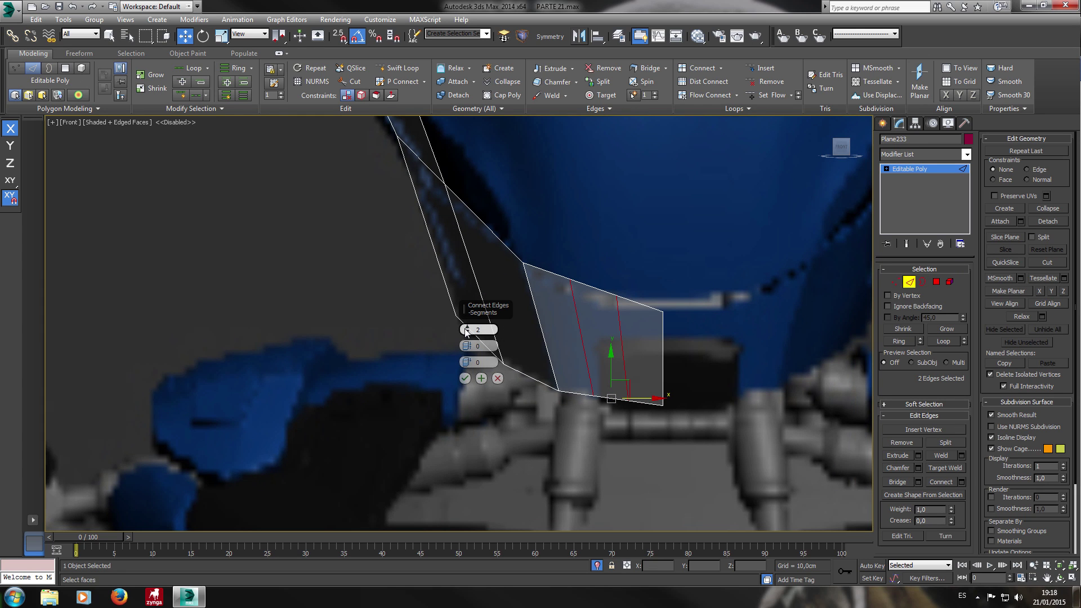
# Turn on the Edge constraint and lower the chin's two new upper-edge vertices in the Front view to follow the reference outline.
pyautogui.click(895, 282)
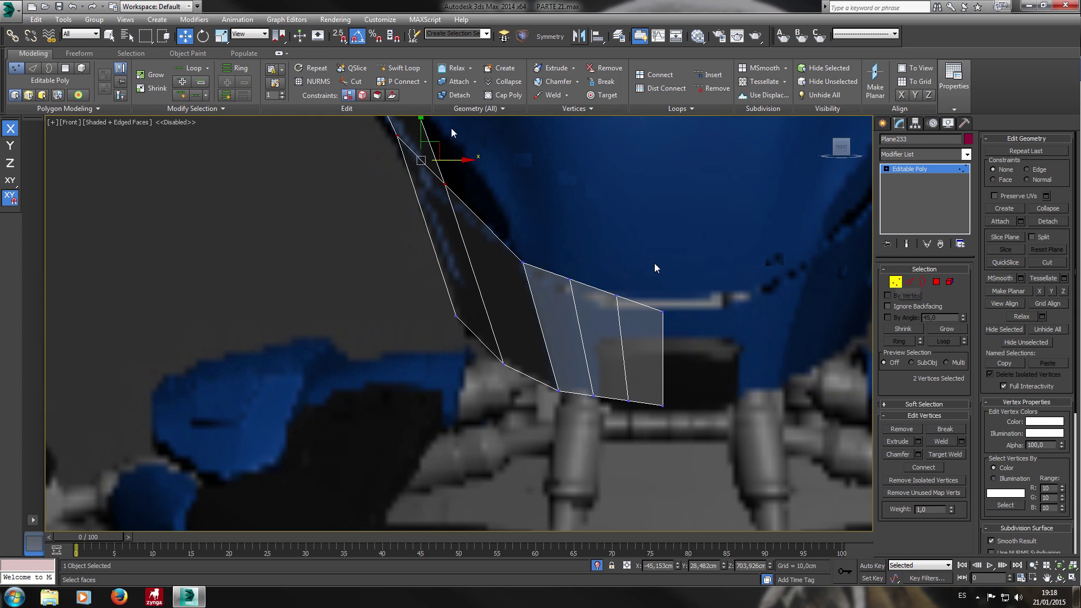
pyautogui.click(363, 96)
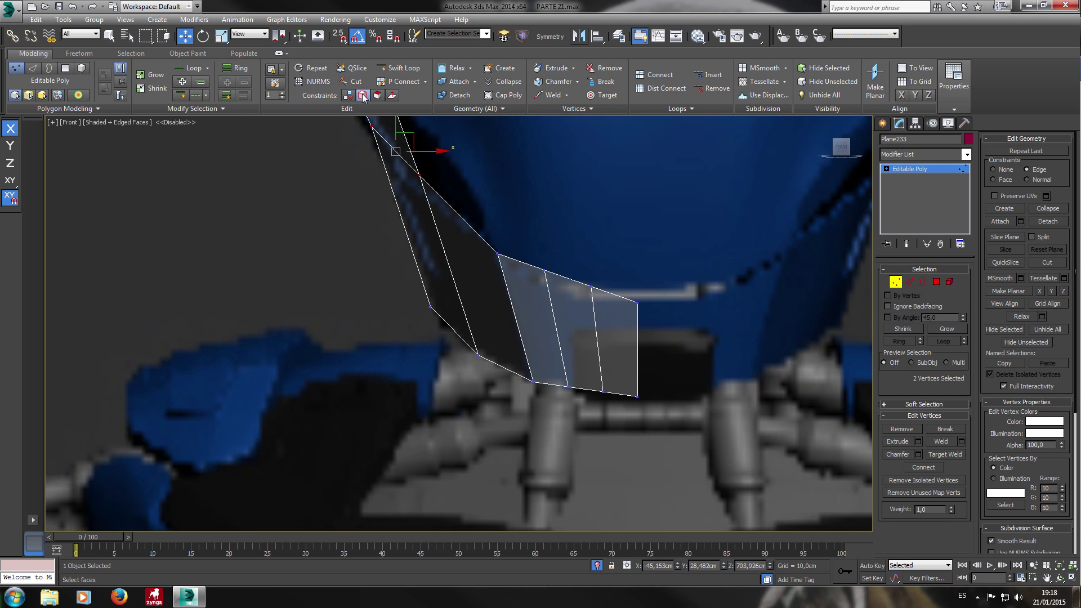
pyautogui.click(544, 271)
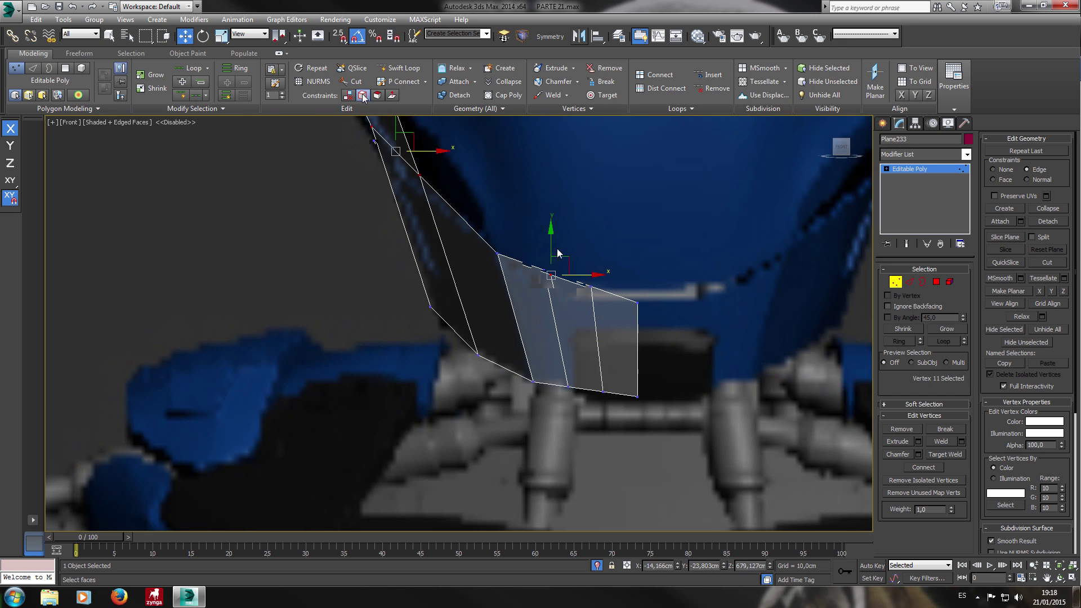
pyautogui.scroll(2, 556, 245)
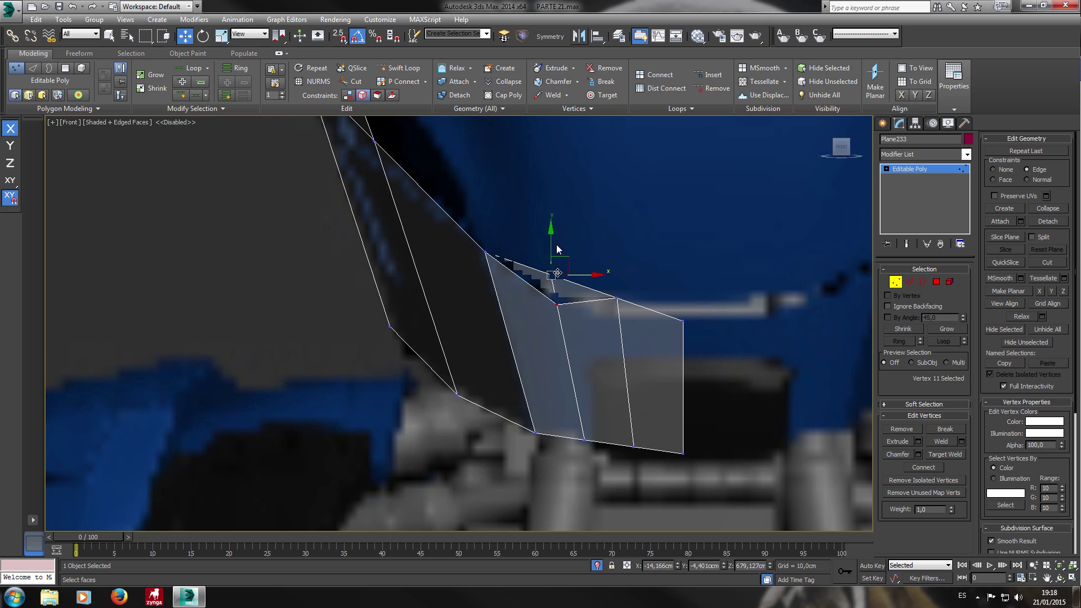
pyautogui.click(617, 298)
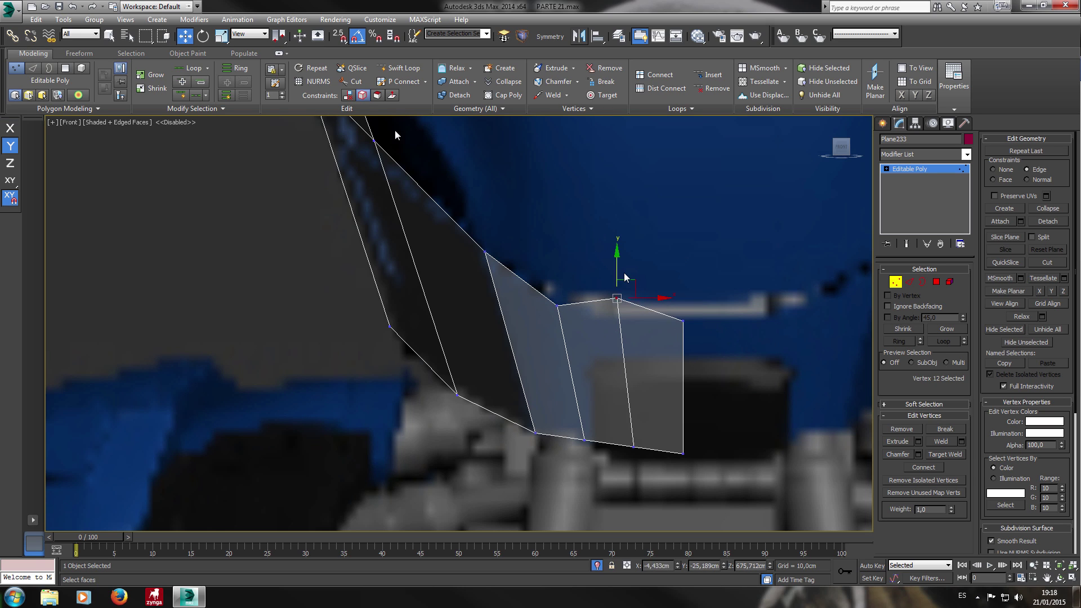
pyautogui.click(682, 321)
pyautogui.moveTo(649, 309); pyautogui.dragTo(649, 265, button='middle')
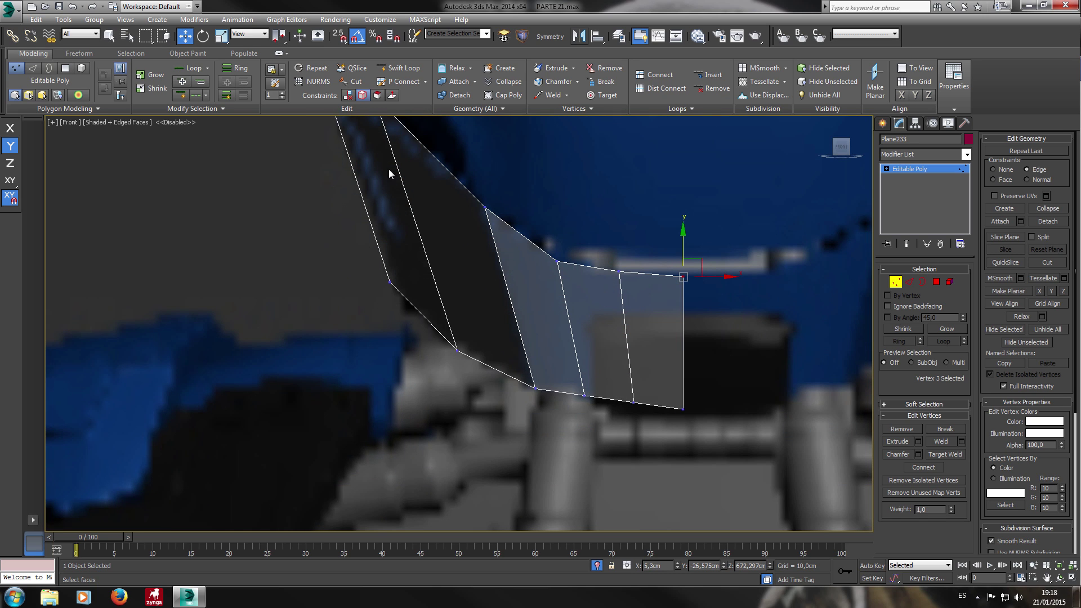
# Fine-tune the chin's lower-edge vertices in the Front view, raising the corner vertex at the centre line slightly to level the edge.
pyautogui.click(586, 396)
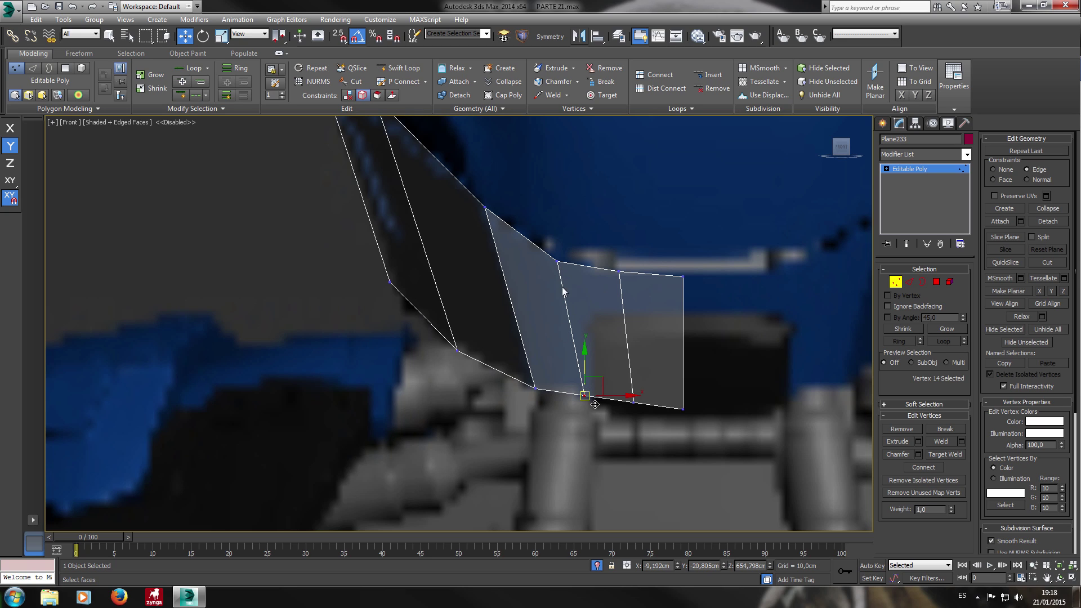
pyautogui.moveTo(594, 399); pyautogui.dragTo(595, 442)
pyautogui.rightClick(595, 443)
pyautogui.moveTo(589, 369); pyautogui.dragTo(590, 401)
pyautogui.moveTo(595, 442); pyautogui.dragTo(586, 403)
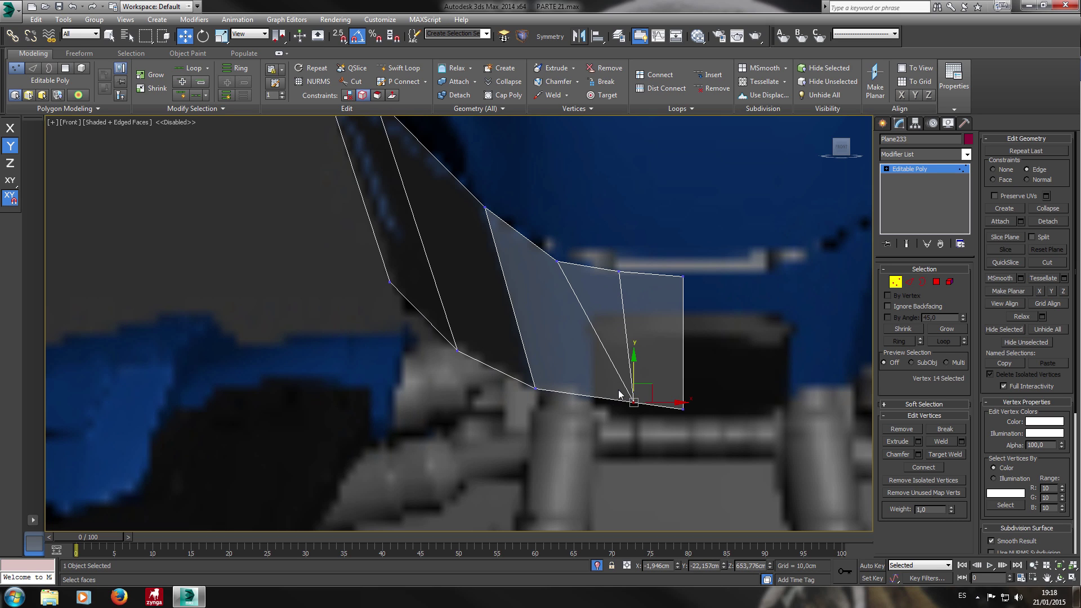
pyautogui.moveTo(619, 392); pyautogui.dragTo(592, 373)
pyautogui.click(634, 402)
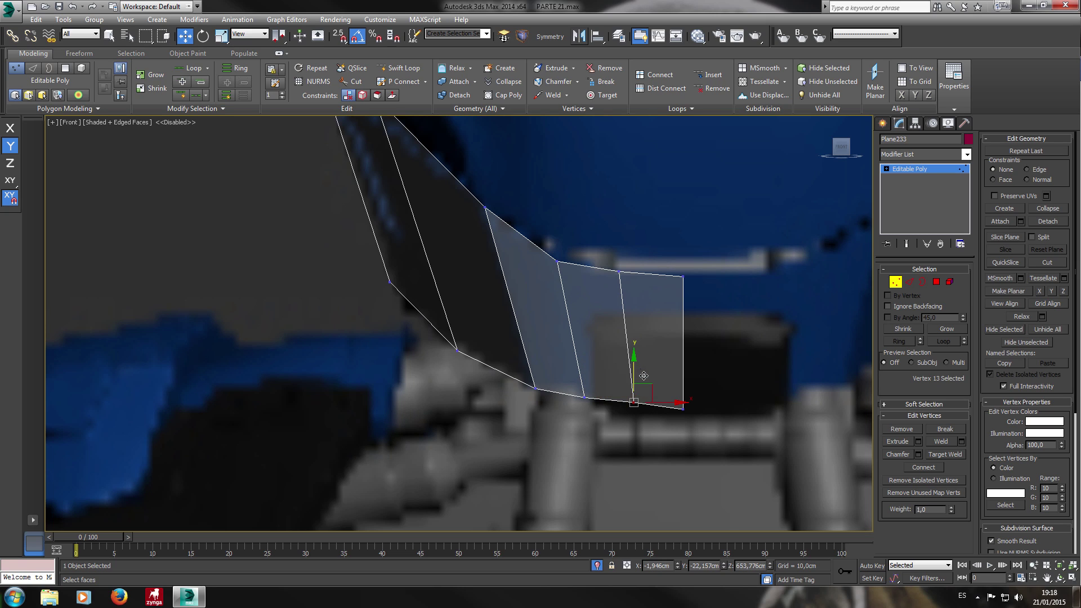
pyautogui.moveTo(640, 369); pyautogui.dragTo(695, 378)
pyautogui.click(683, 409)
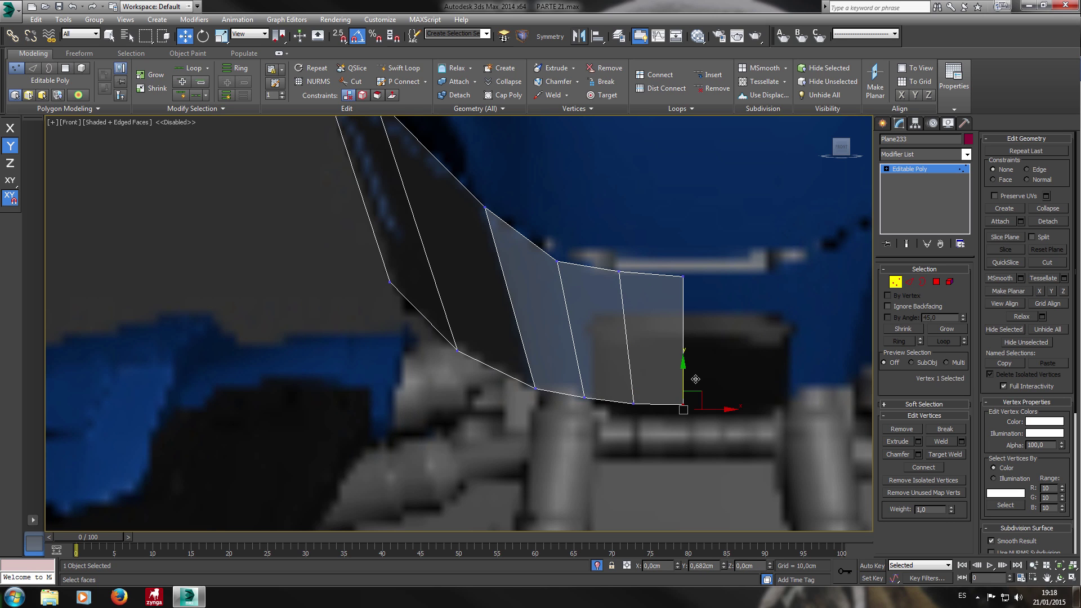
# Move the chin's upper front vertices forward along X in the Left view to match the side reference.
pyautogui.moveTo(575, 307)
pyautogui.mouseDown(button='middle')
pyautogui.moveTo(667, 341)
pyautogui.moveTo(650, 306)
pyautogui.moveTo(647, 321)
pyautogui.moveTo(563, 289)
pyautogui.mouseUp(button='middle')
pyautogui.press('l')
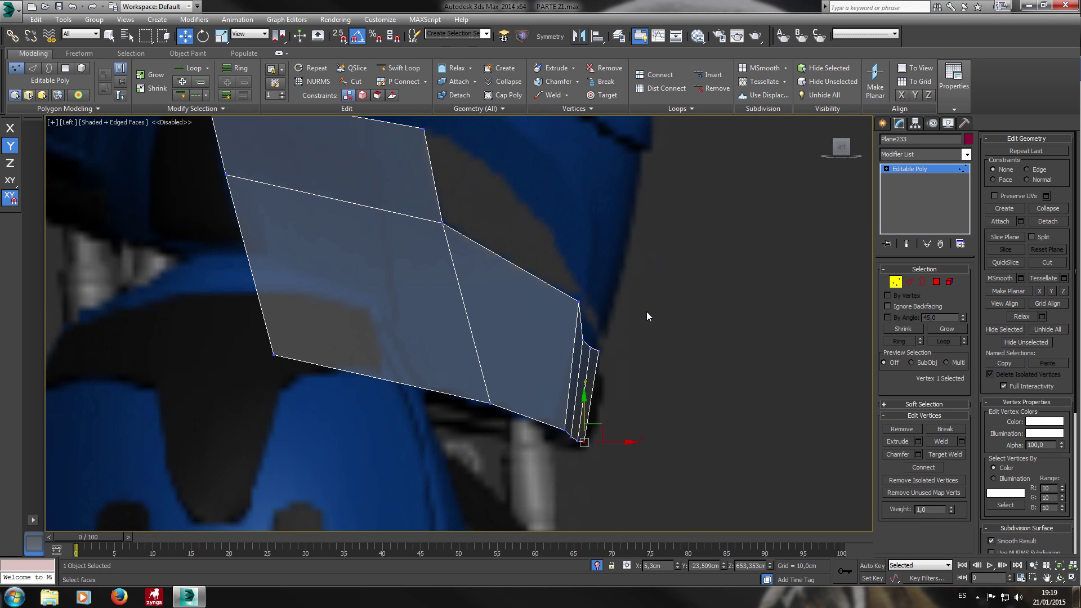
pyautogui.scroll(5, 592, 345)
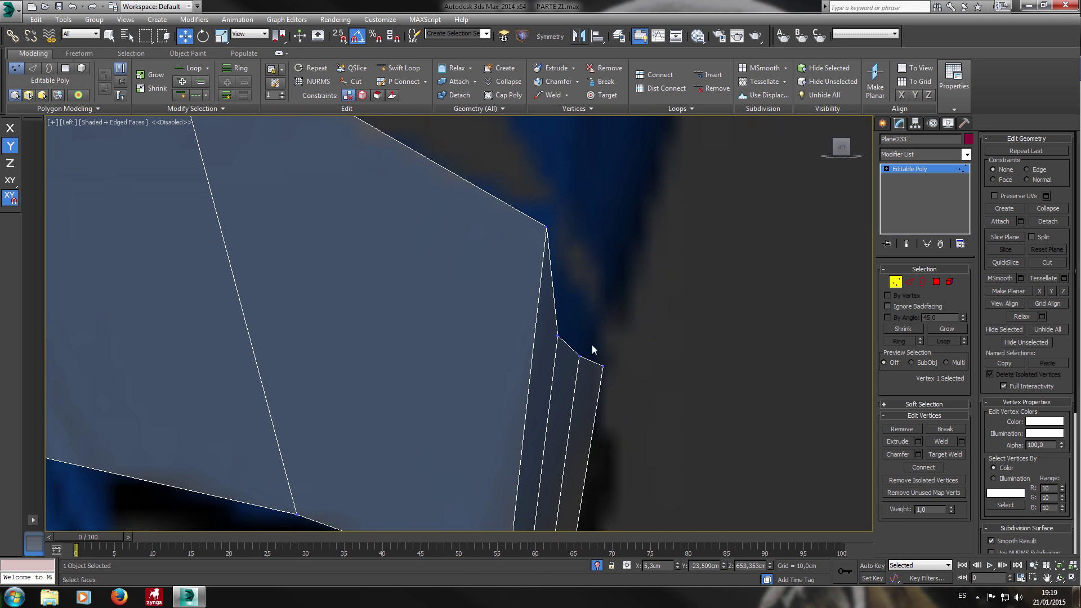
pyautogui.moveTo(613, 362); pyautogui.dragTo(629, 363)
pyautogui.moveTo(534, 354); pyautogui.dragTo(623, 350)
pyautogui.moveTo(624, 351); pyautogui.dragTo(616, 181, button='middle')
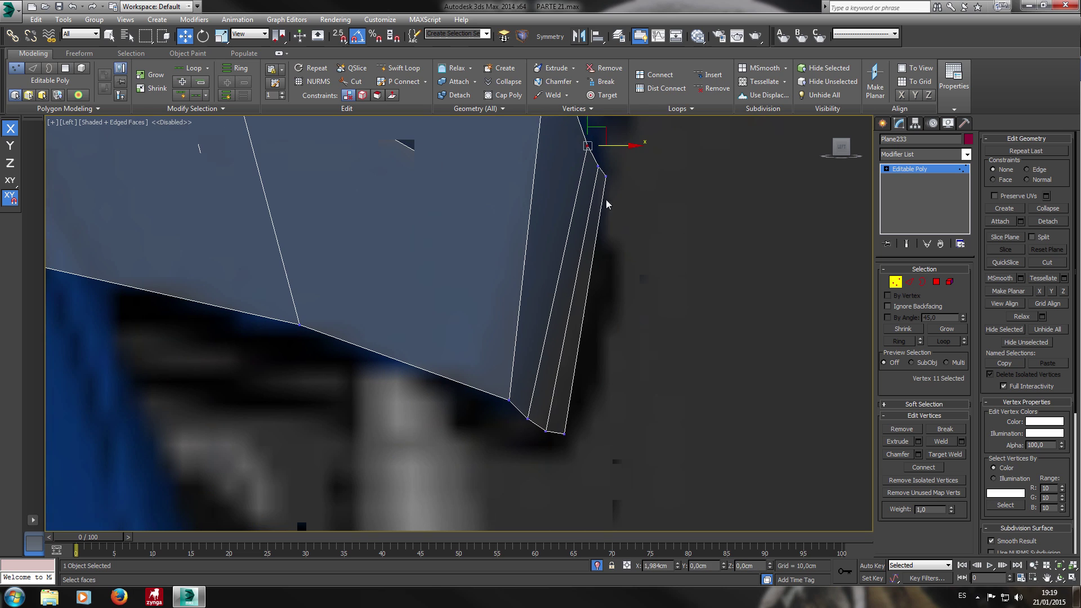
# Move the chin's two new lower vertices forward along X in the Left view to round the bottom edge.
pyautogui.moveTo(529, 439); pyautogui.dragTo(514, 405)
pyautogui.moveTo(565, 429)
pyautogui.mouseDown()
pyautogui.moveTo(576, 429)
pyautogui.moveTo(541, 423)
pyautogui.moveTo(583, 435)
pyautogui.mouseUp()
pyautogui.click(587, 436)
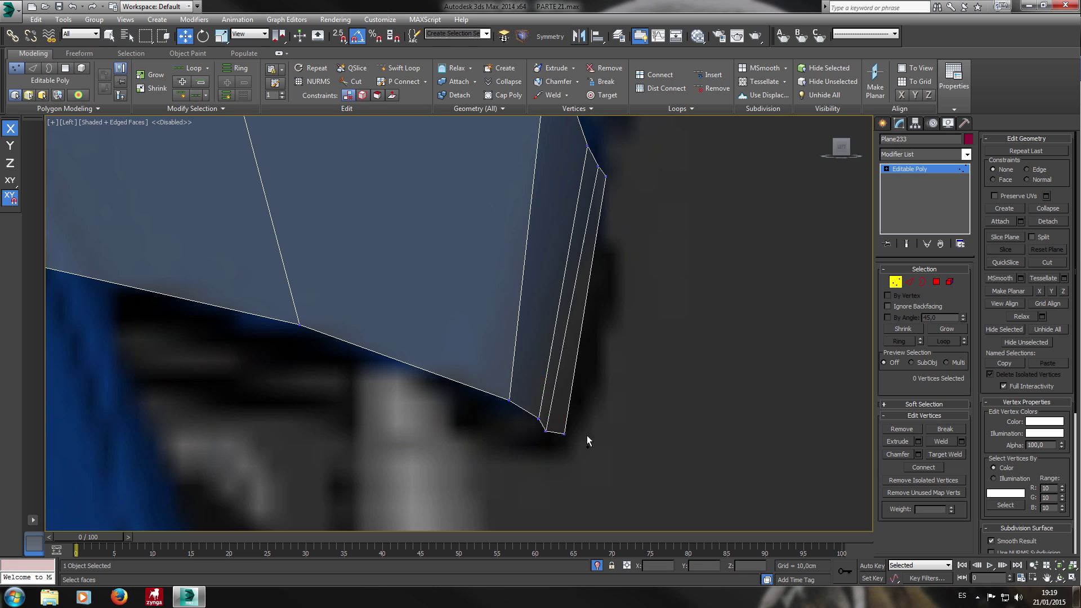
pyautogui.hotkey('ctrl', 'z')
pyautogui.moveTo(642, 291); pyautogui.dragTo(640, 365, button='middle')
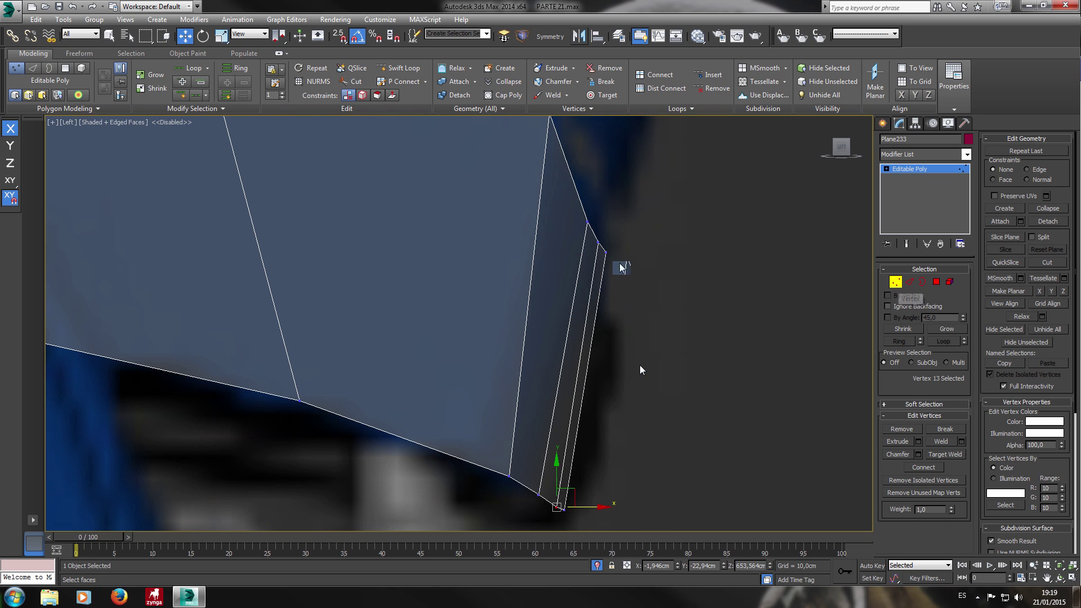
pyautogui.scroll(-3, 558, 302)
pyautogui.scroll(4, 555, 306)
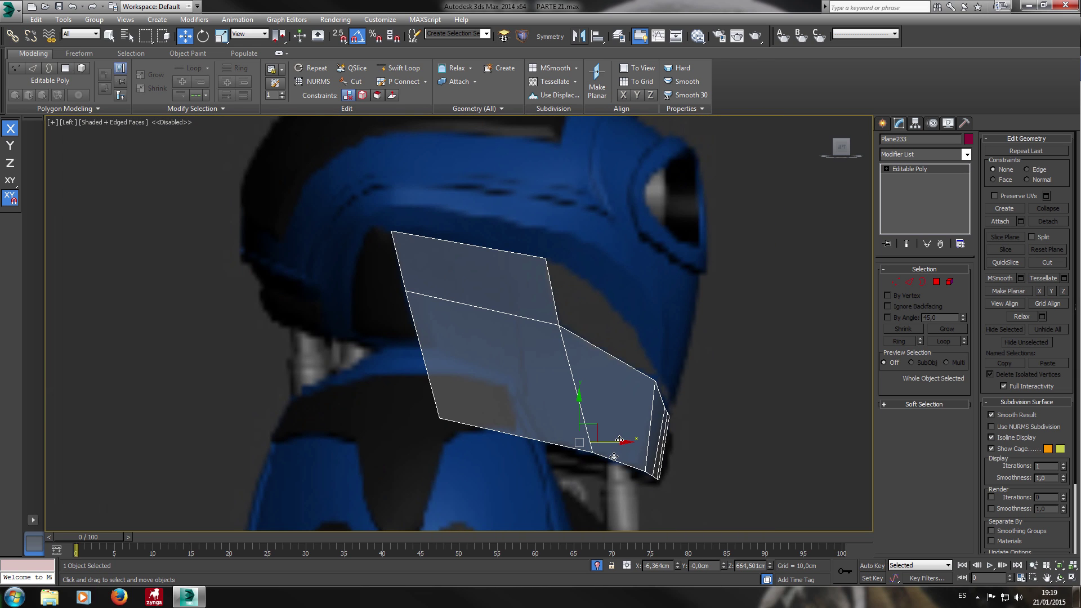
# Shift the whole jaw mesh forward along X to see the side reference behind it, and undo the shift.
pyautogui.moveTo(615, 443); pyautogui.dragTo(890, 444)
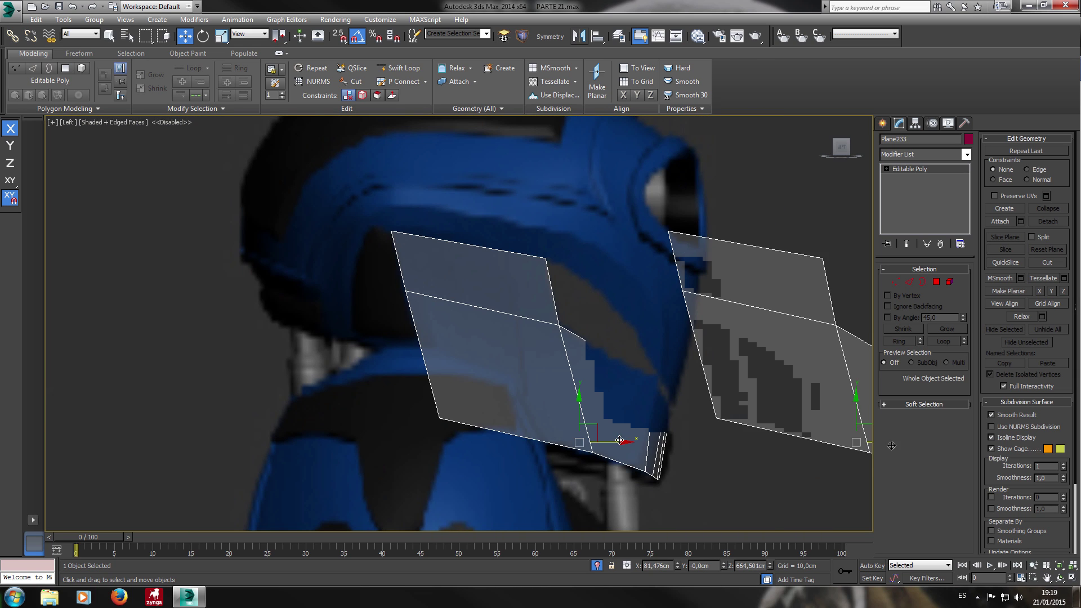
pyautogui.hotkey('ctrl', 'z')
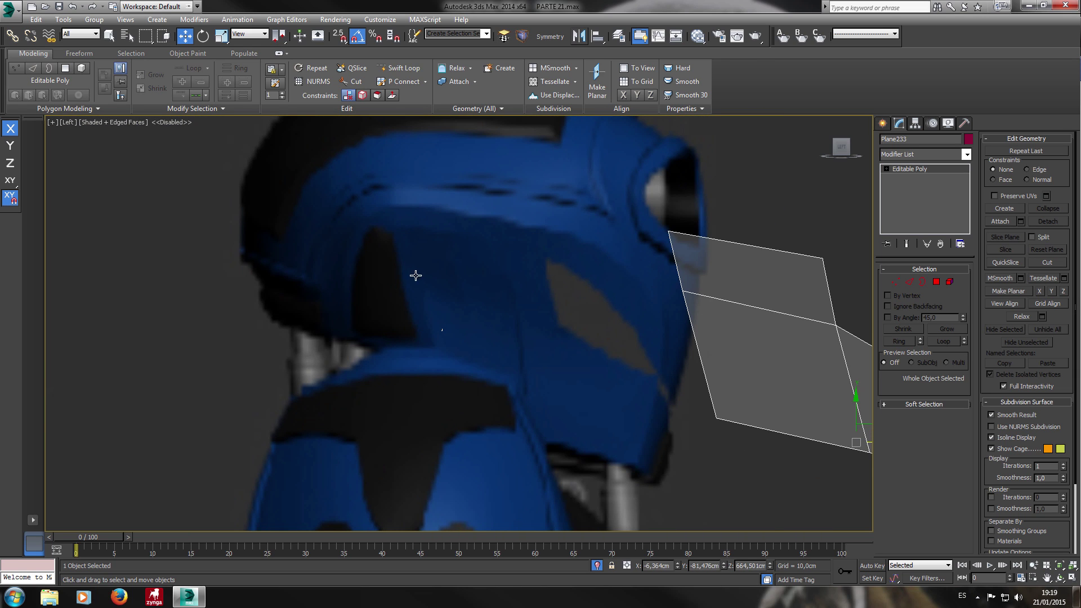
pyautogui.moveTo(634, 432); pyautogui.dragTo(840, 432)
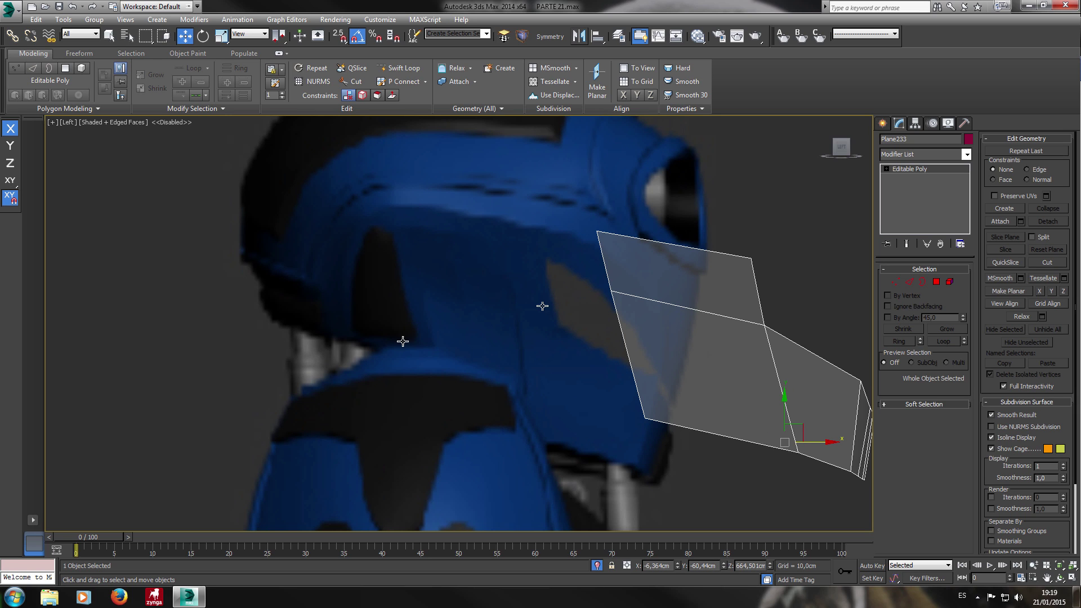
pyautogui.hotkey('ctrl', 'z')
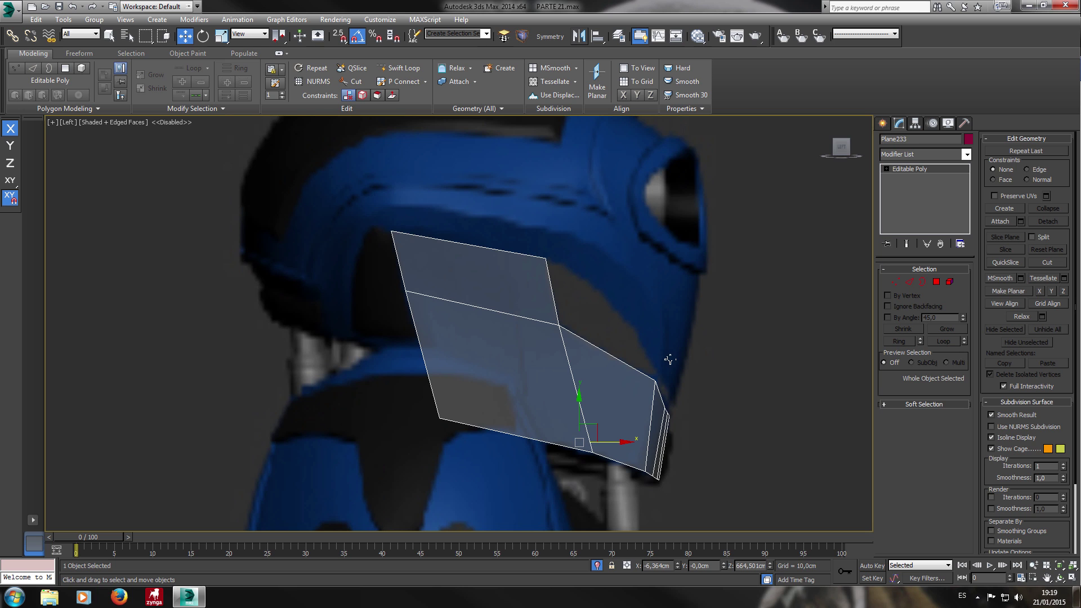
# Move the cheek's lower middle vertex slightly inward in the Perspective view and compare the shape with the Front and Left references.
pyautogui.press('f')
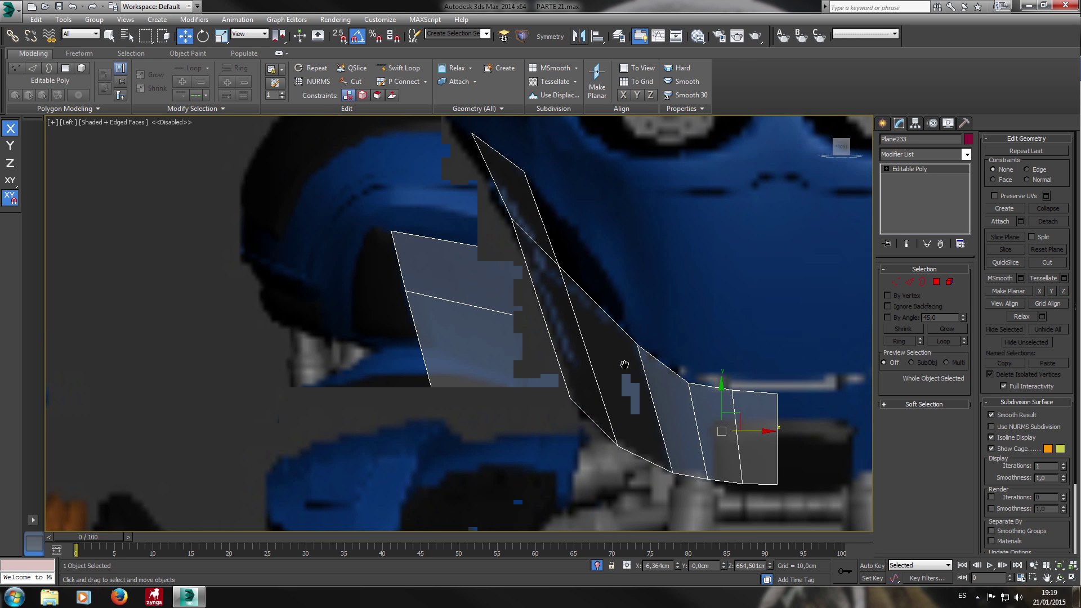
pyautogui.press('p')
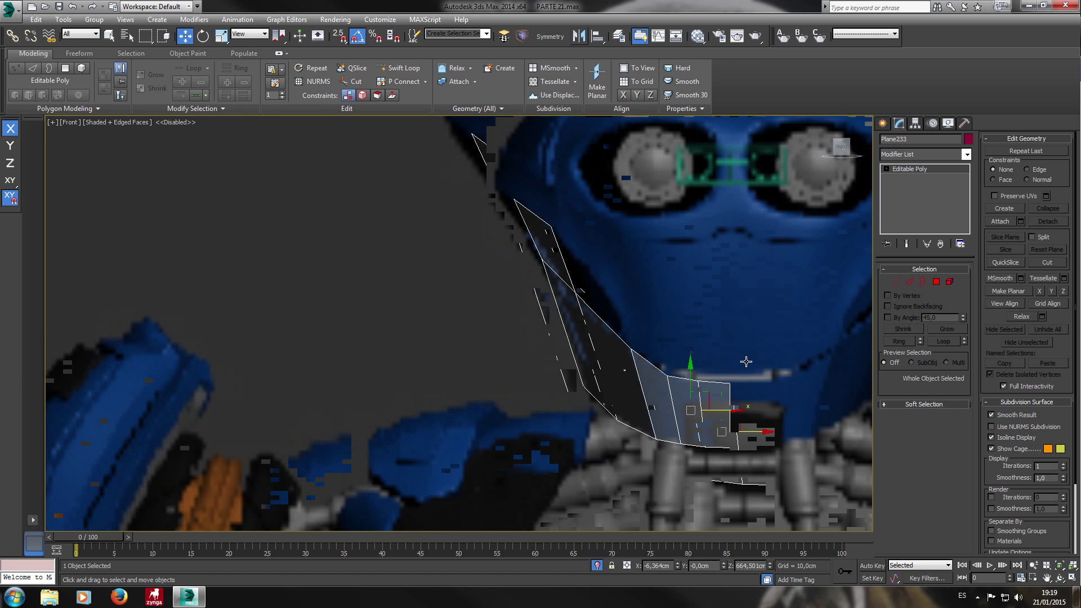
pyautogui.keyDown('alt'); pyautogui.moveTo(579, 325); pyautogui.dragTo(634, 367, button='middle'); pyautogui.keyUp('alt')
pyautogui.keyDown('alt'); pyautogui.moveTo(527, 243); pyautogui.dragTo(580, 237, button='middle'); pyautogui.keyUp('alt')
pyautogui.click(894, 283)
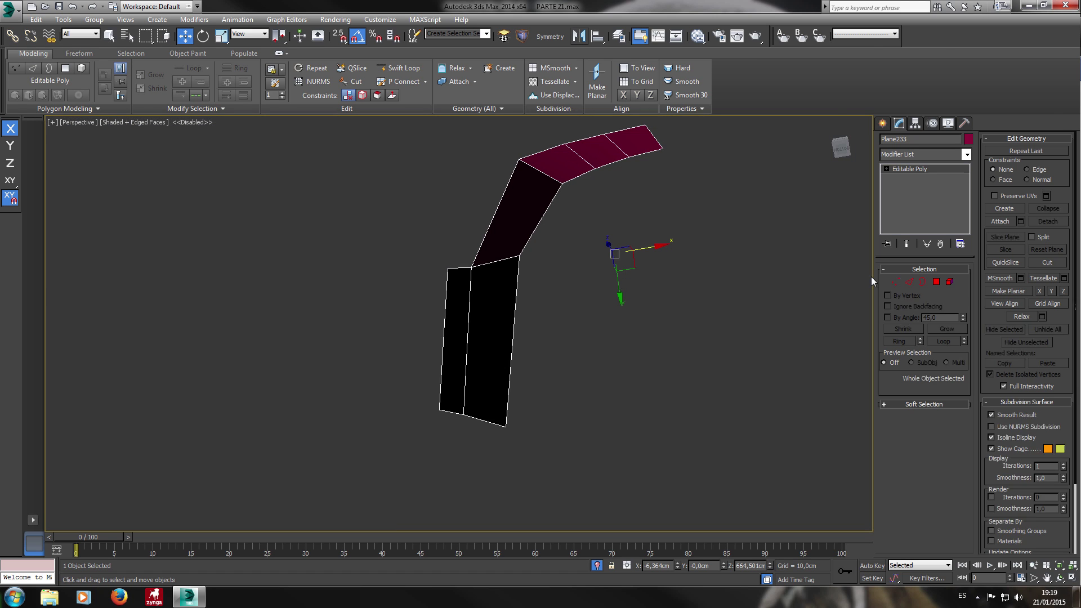
pyautogui.click(519, 255)
pyautogui.moveTo(531, 265); pyautogui.dragTo(569, 263)
pyautogui.keyDown('alt'); pyautogui.moveTo(569, 263); pyautogui.dragTo(621, 352, button='middle'); pyautogui.keyUp('alt')
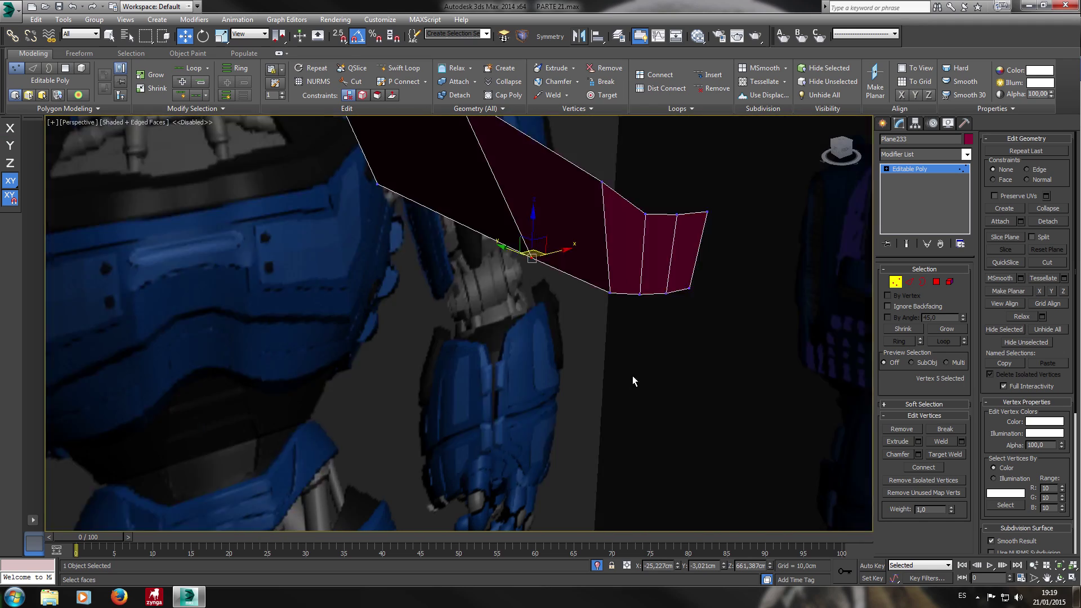
pyautogui.keyDown('alt'); pyautogui.moveTo(633, 376); pyautogui.dragTo(458, 321, button='middle'); pyautogui.keyUp('alt')
pyautogui.press('f')
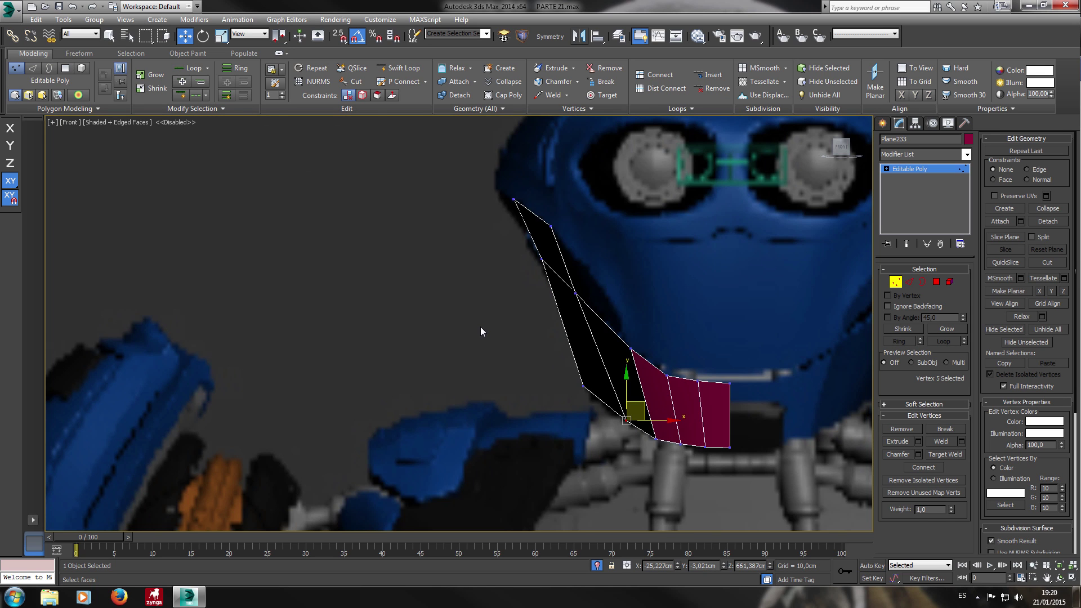
pyautogui.press('l')
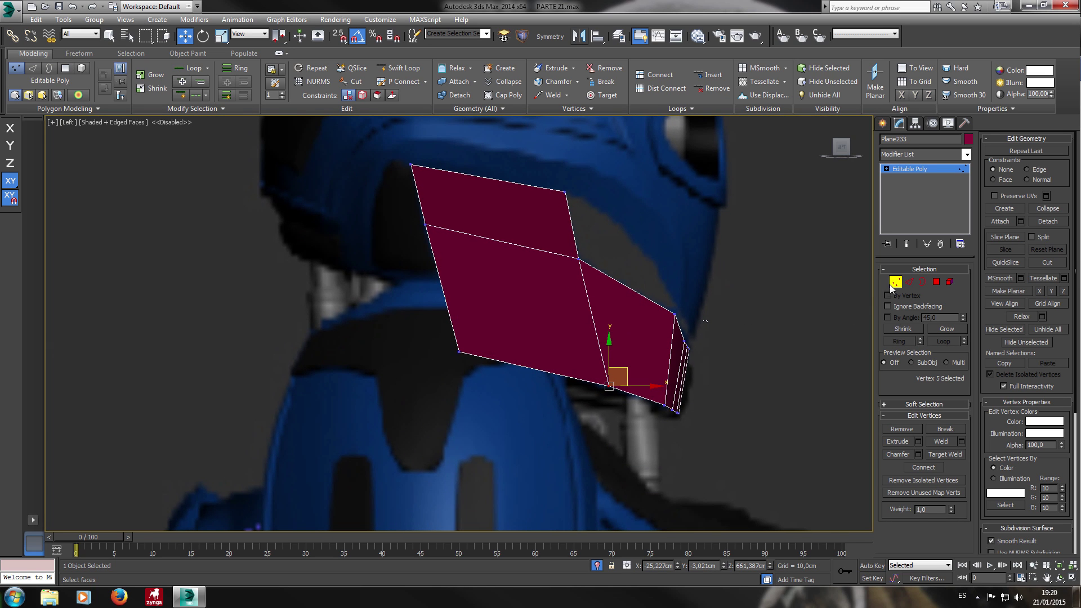
# Make the mesh see-through and connect the rear cheek's three lengthwise edges with 2 segments in the Left view, spreading them slightly with Pinch.
pyautogui.moveTo(702, 312); pyautogui.dragTo(553, 249, button='middle')
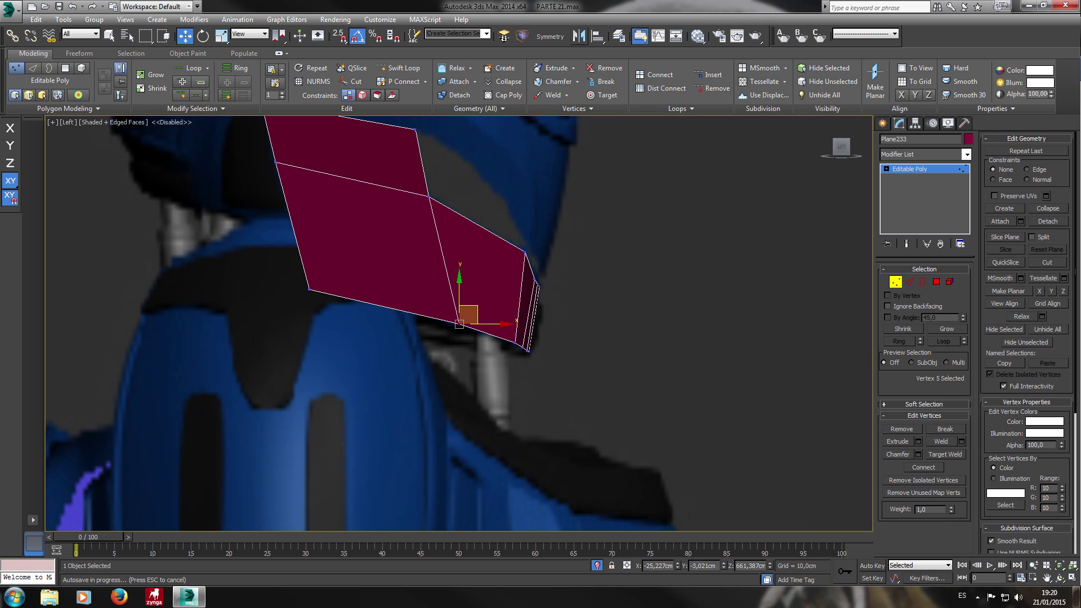
pyautogui.click(569, 263)
pyautogui.moveTo(568, 275); pyautogui.dragTo(568, 270, button='middle')
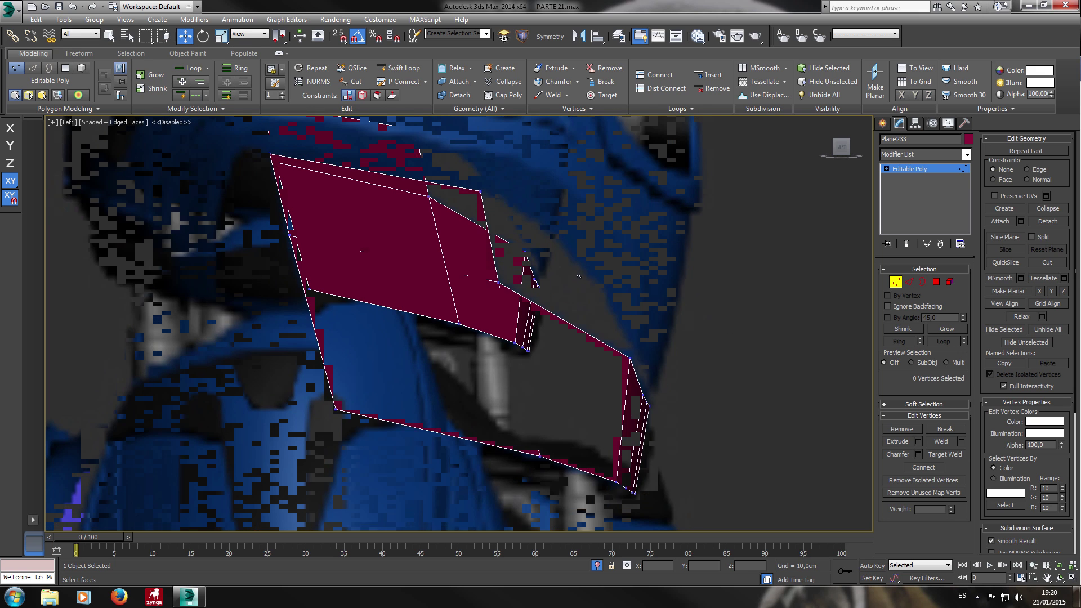
pyautogui.click(895, 282)
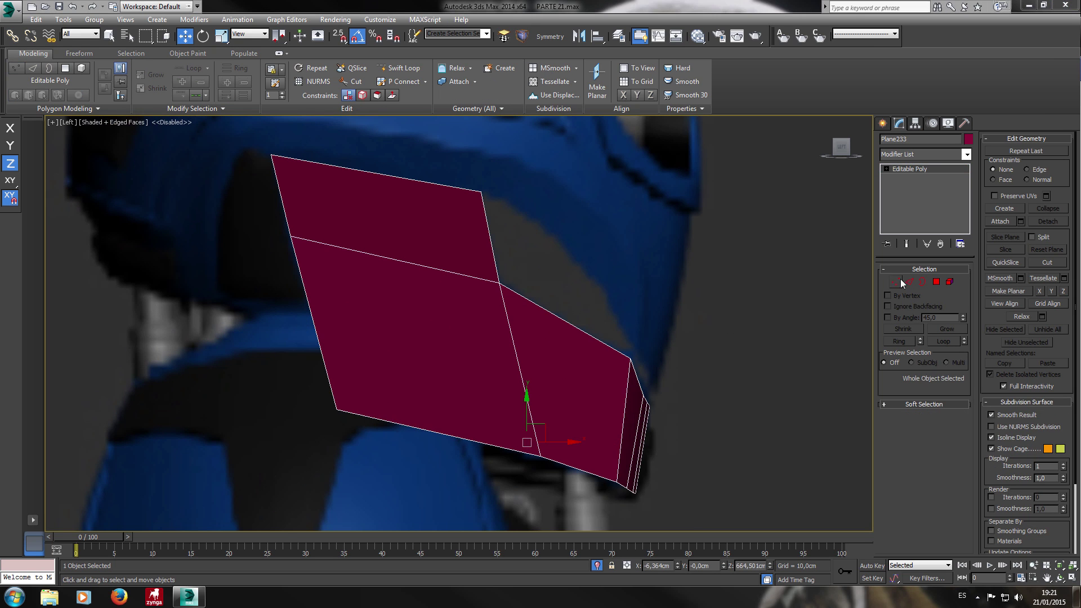
pyautogui.press('2')
pyautogui.moveTo(410, 471); pyautogui.dragTo(397, 157)
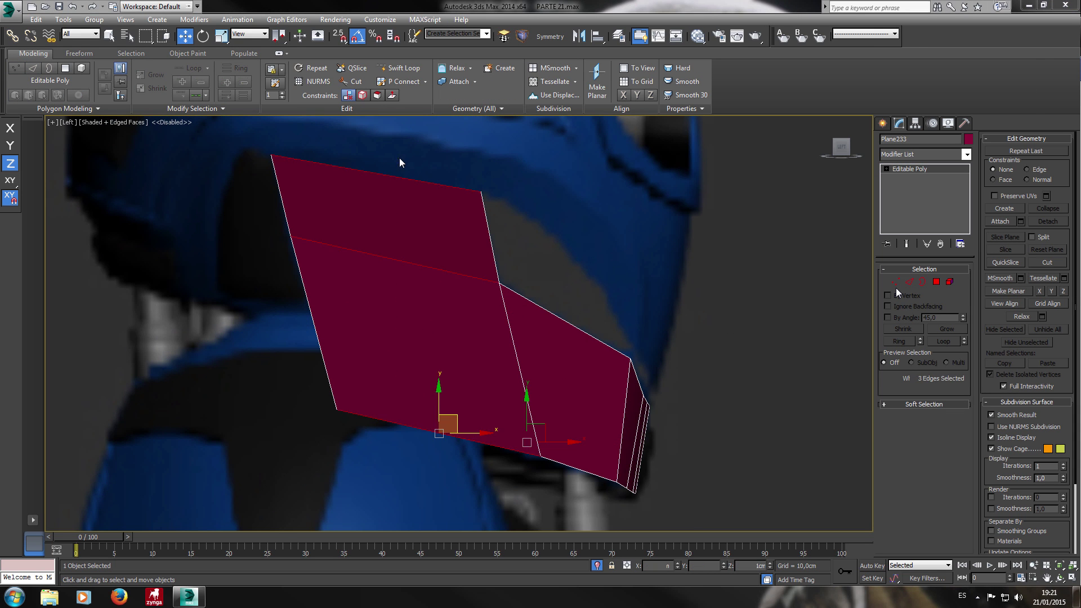
pyautogui.hotkey('alt', 'x')
pyautogui.press('2')
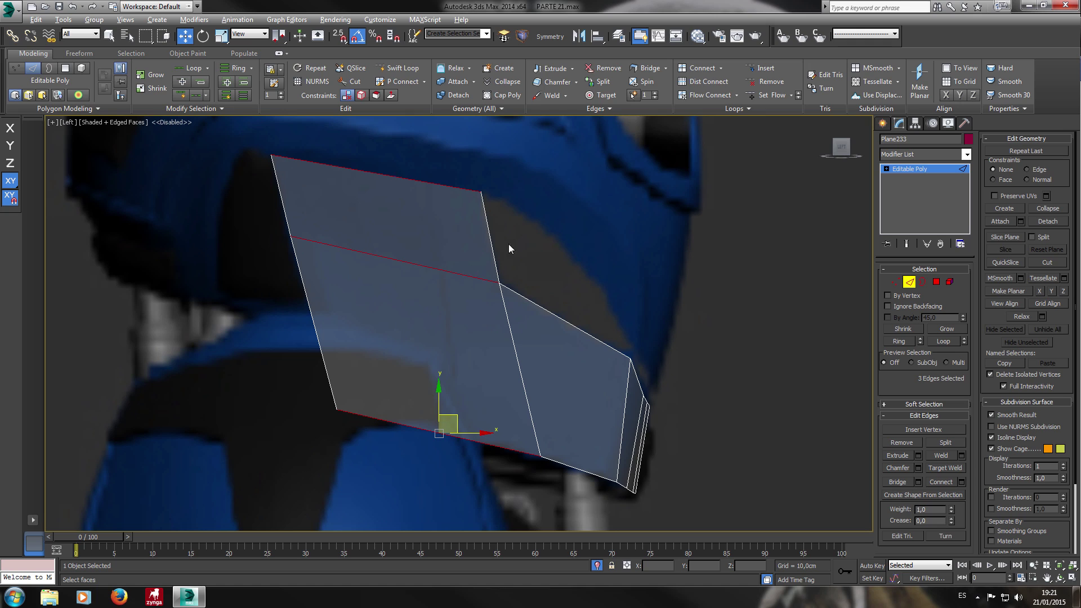
pyautogui.click(721, 69)
pyautogui.click(723, 81)
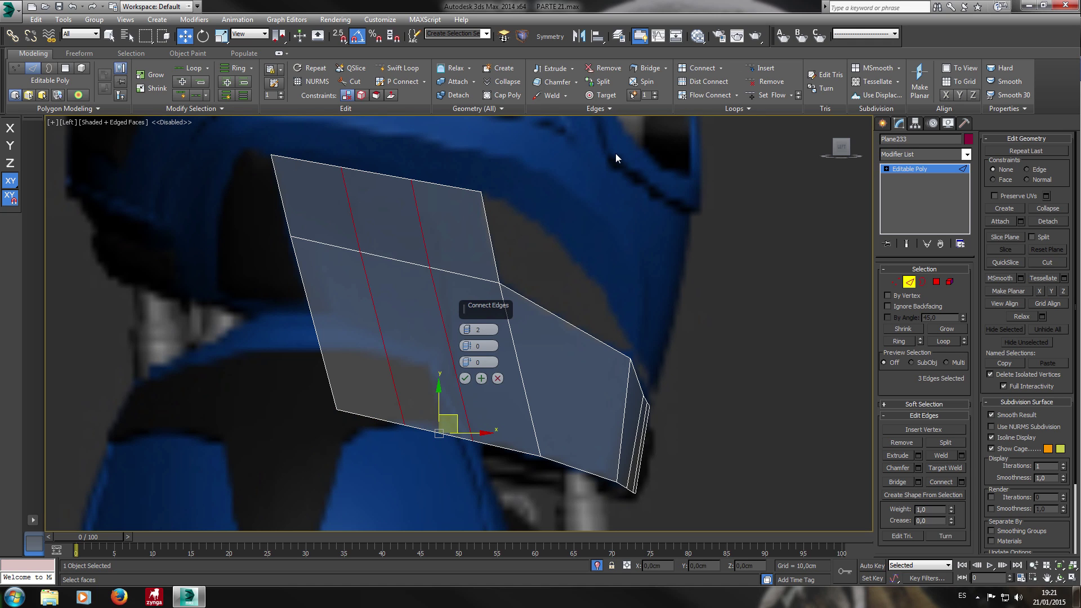
pyautogui.moveTo(473, 347); pyautogui.dragTo(474, 345)
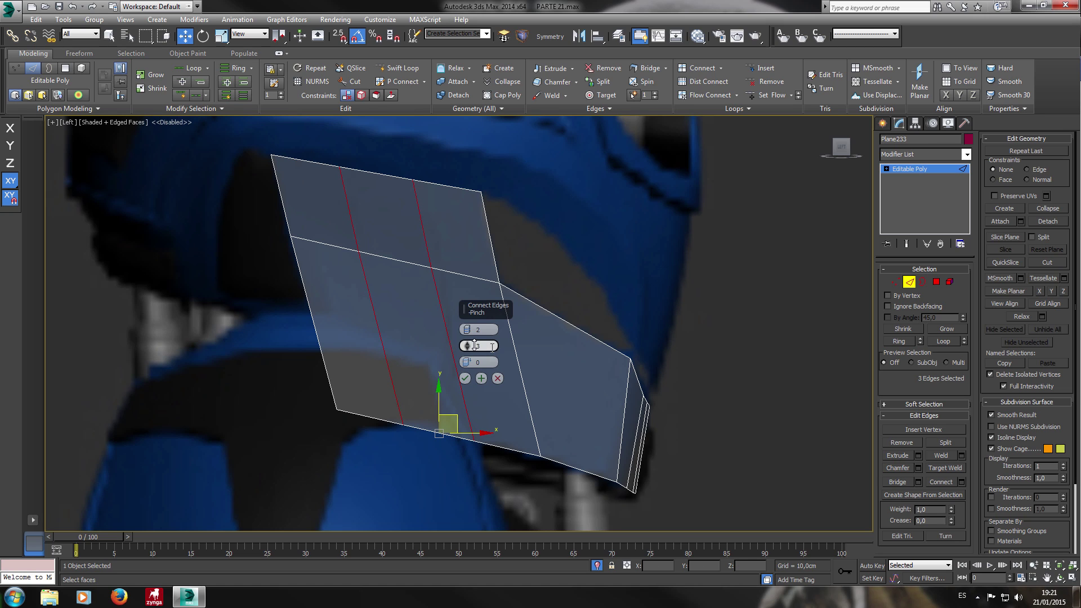
pyautogui.click(465, 378)
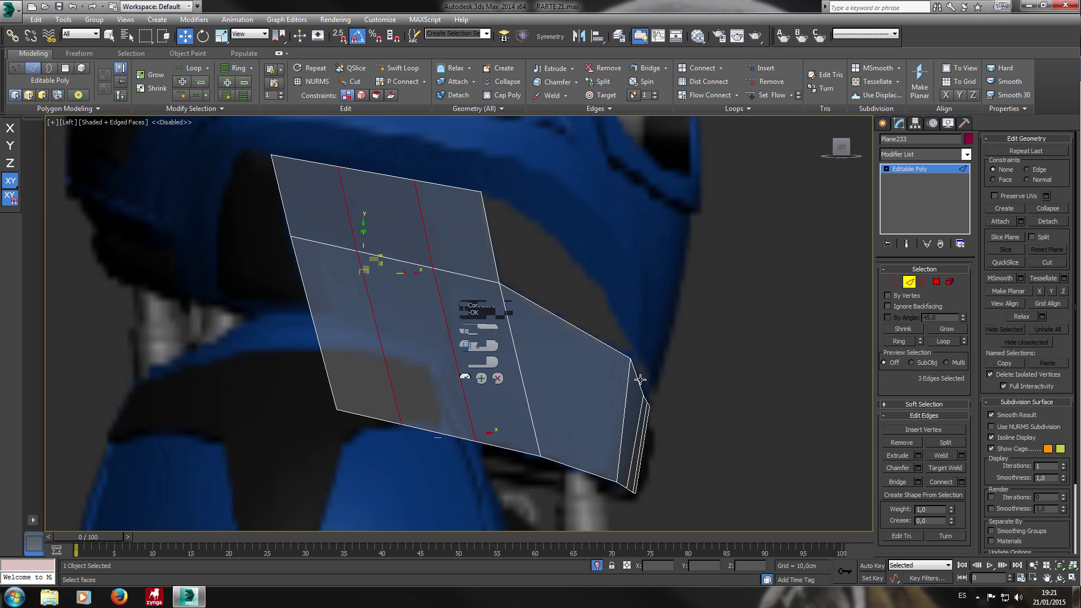
# Connect the side mesh's upper row of crosswise edges with 1 segment, and the lower row through the chin likewise.
pyautogui.moveTo(563, 235); pyautogui.dragTo(239, 201)
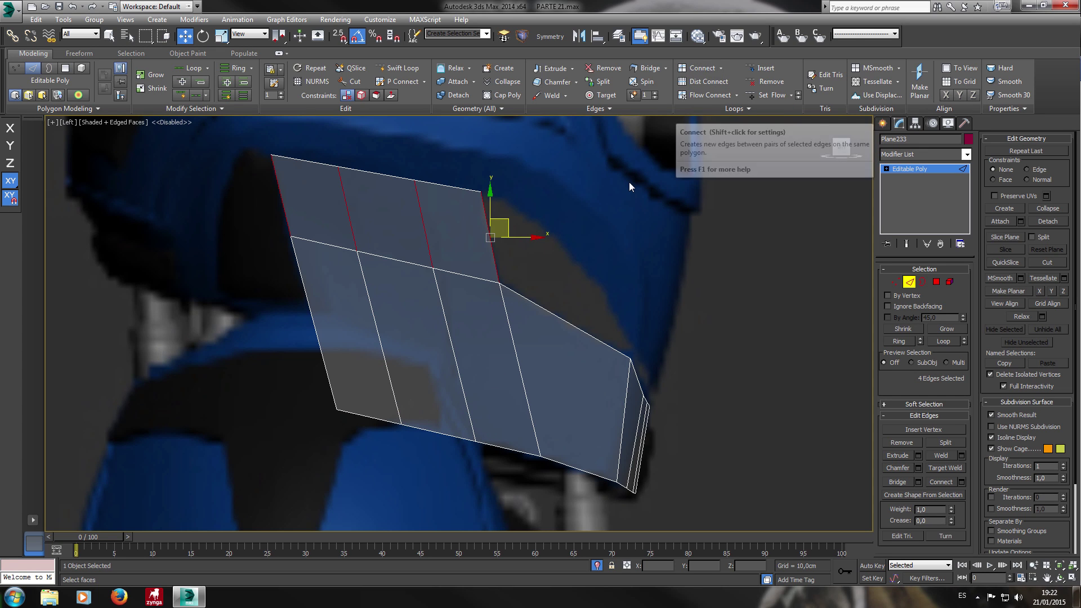
pyautogui.keyDown('shift'); pyautogui.click(722, 68); pyautogui.keyUp('shift')
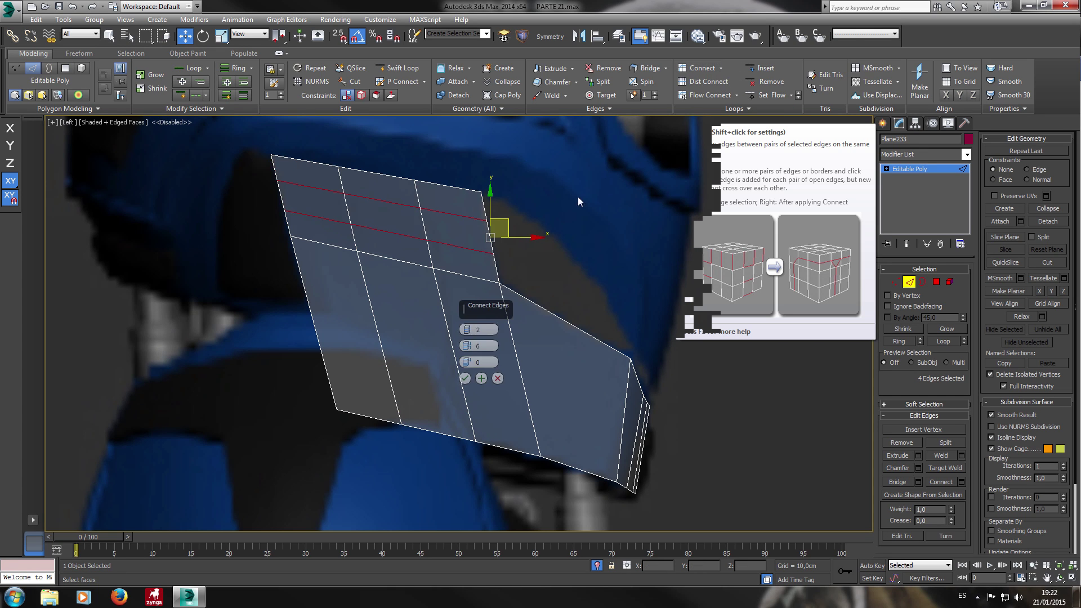
pyautogui.click(468, 331)
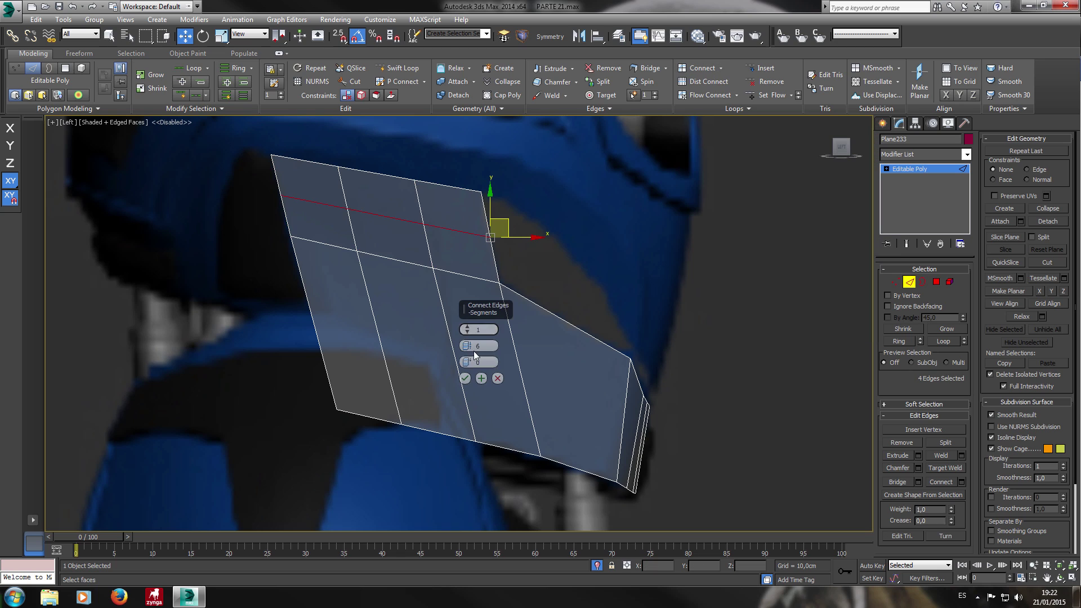
pyautogui.moveTo(675, 438); pyautogui.dragTo(470, 424)
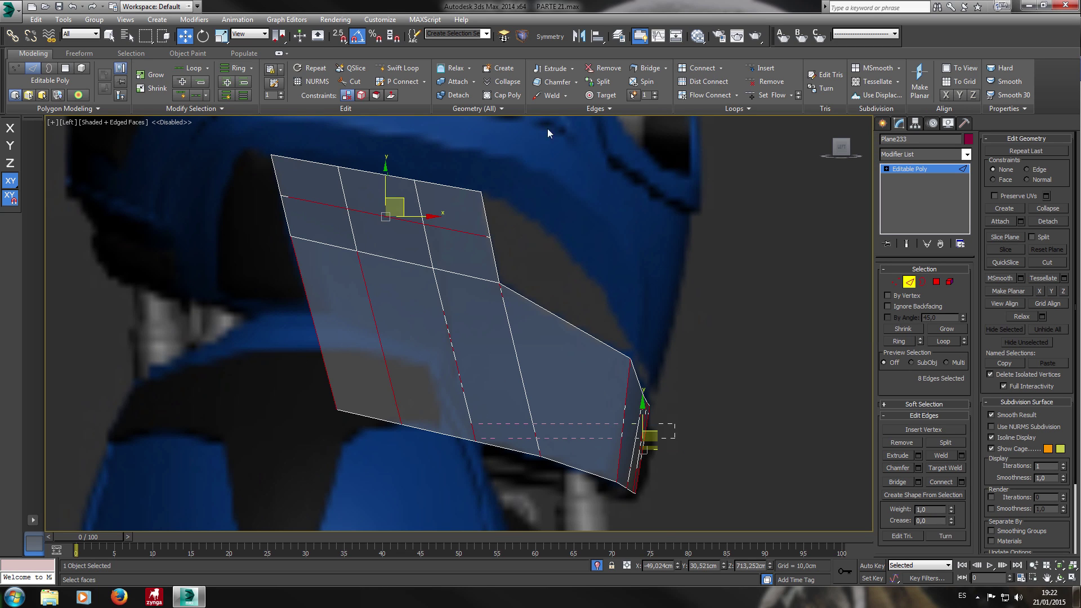
pyautogui.click(696, 70)
pyautogui.moveTo(470, 429); pyautogui.dragTo(470, 429)
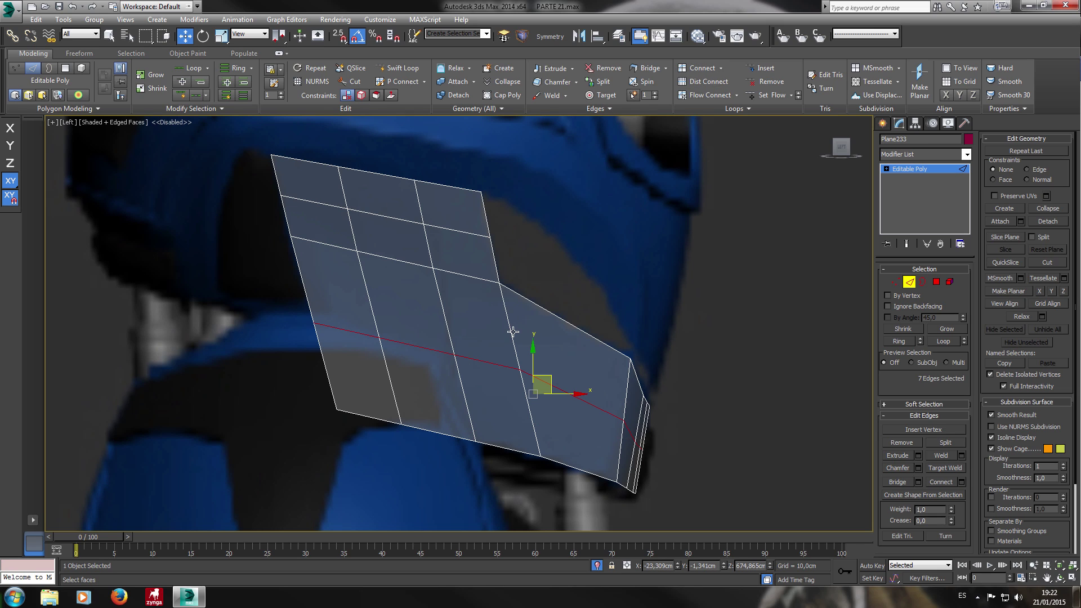
# With the Edge constraint on, slide the upper new edge loop up toward the top border and the lower loop down toward the bottom.
pyautogui.click(361, 95)
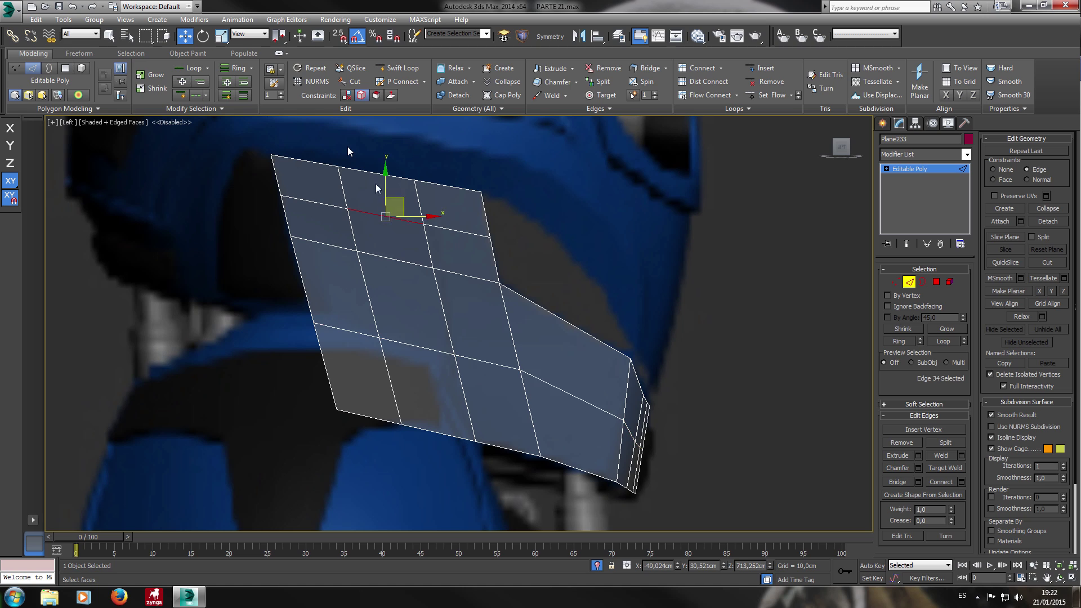
pyautogui.doubleClick(392, 217)
pyautogui.moveTo(393, 197); pyautogui.dragTo(387, 165)
pyautogui.click(449, 357)
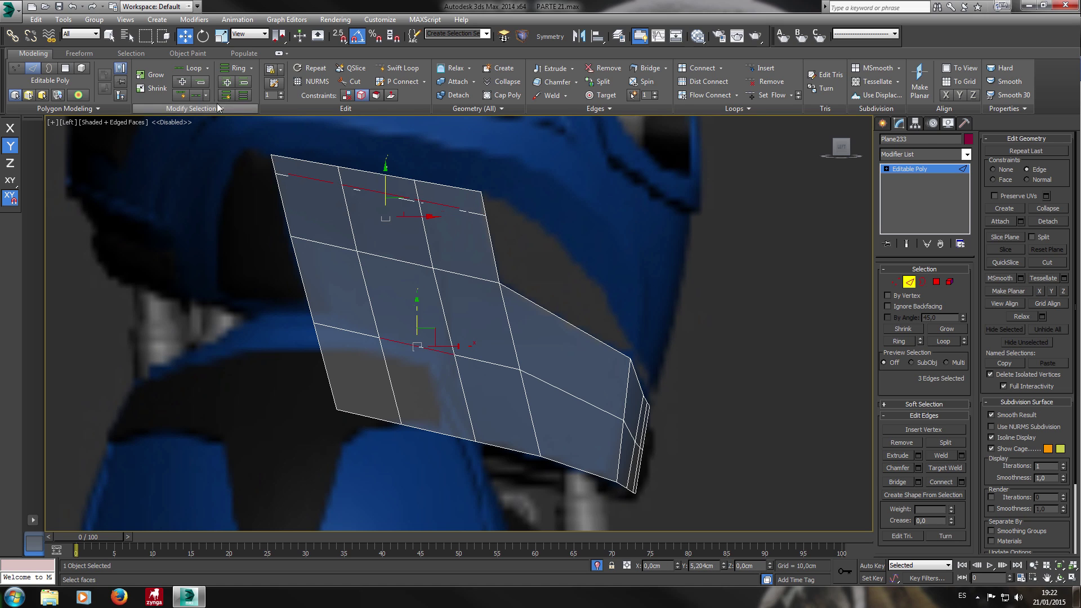
pyautogui.click(188, 72)
pyautogui.moveTo(543, 367); pyautogui.dragTo(543, 400)
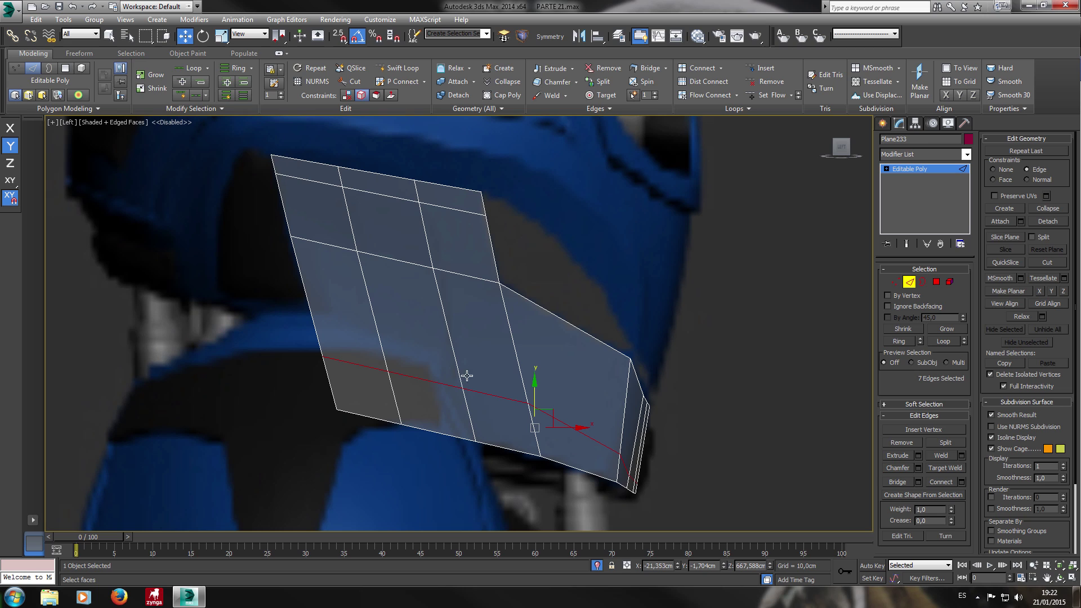
# Slide the lower loop's three rear cheek edges further down along the Y axis, close to the bottom border.
pyautogui.click(486, 394)
pyautogui.click(424, 379)
pyautogui.keyDown('ctrl'); pyautogui.click(491, 396); pyautogui.keyUp('ctrl')
pyautogui.keyDown('ctrl'); pyautogui.click(381, 370); pyautogui.keyUp('ctrl')
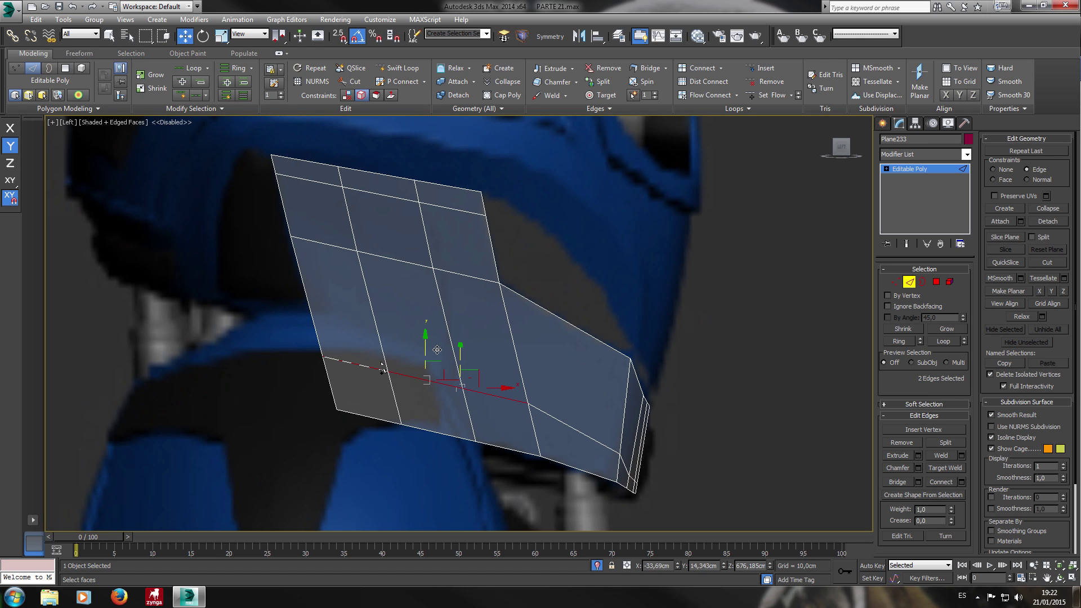
pyautogui.moveTo(431, 352); pyautogui.dragTo(434, 378)
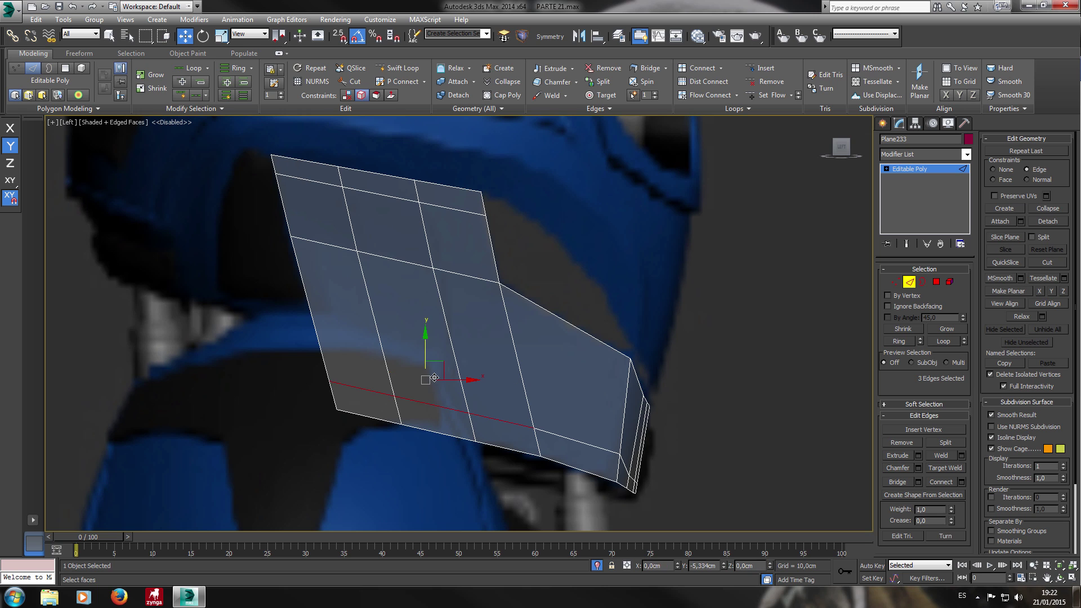
# Select the lower loop's three vertices at the front of the chin and slide them up along their edges in the Left view.
pyautogui.scroll(6, 634, 471)
pyautogui.moveTo(634, 471); pyautogui.dragTo(579, 393, button='middle')
pyautogui.scroll(2, 578, 393)
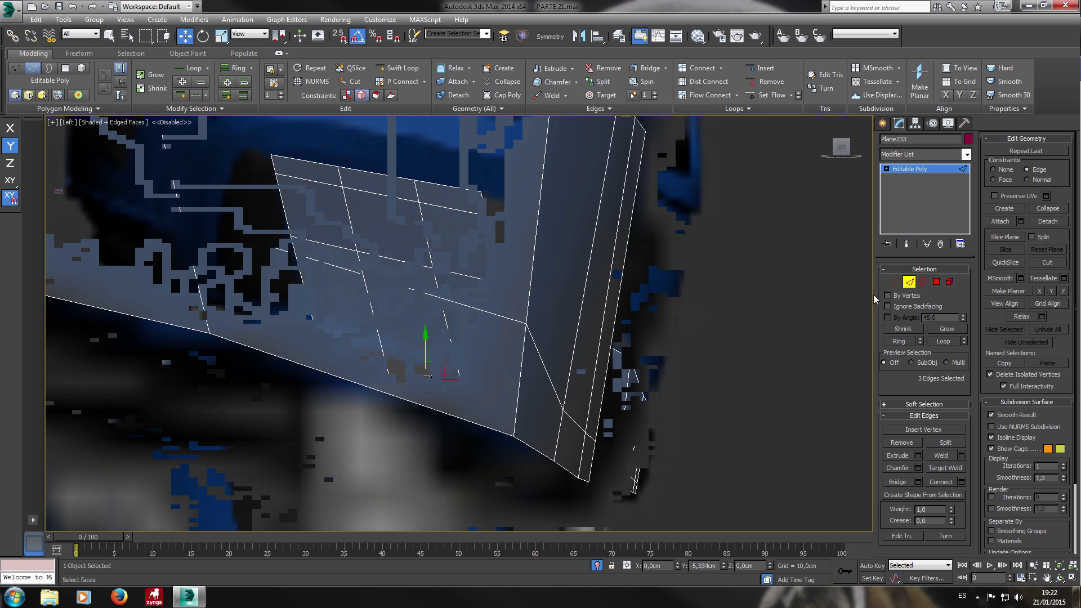
pyautogui.click(898, 279)
pyautogui.moveTo(643, 459); pyautogui.dragTo(549, 376)
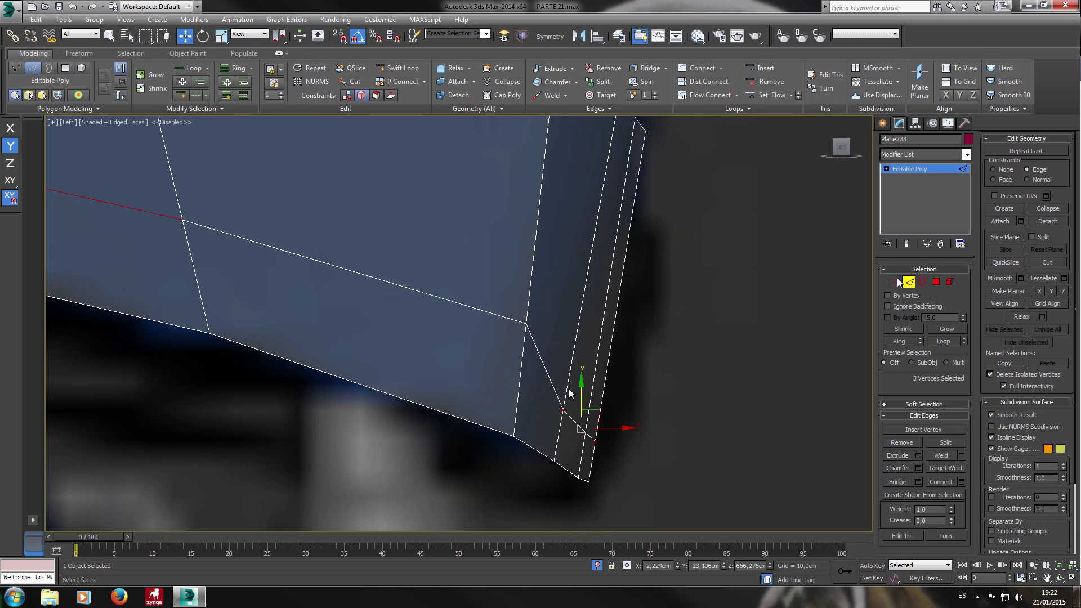
pyautogui.moveTo(588, 406); pyautogui.dragTo(595, 344)
pyautogui.scroll(-4, 640, 342)
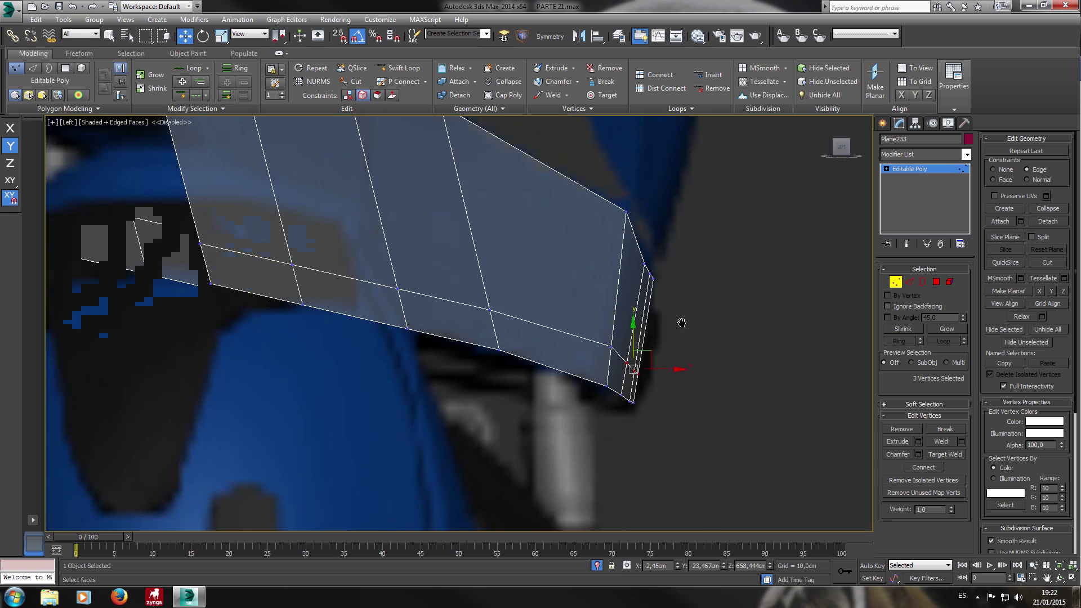
pyautogui.scroll(-3, 687, 336)
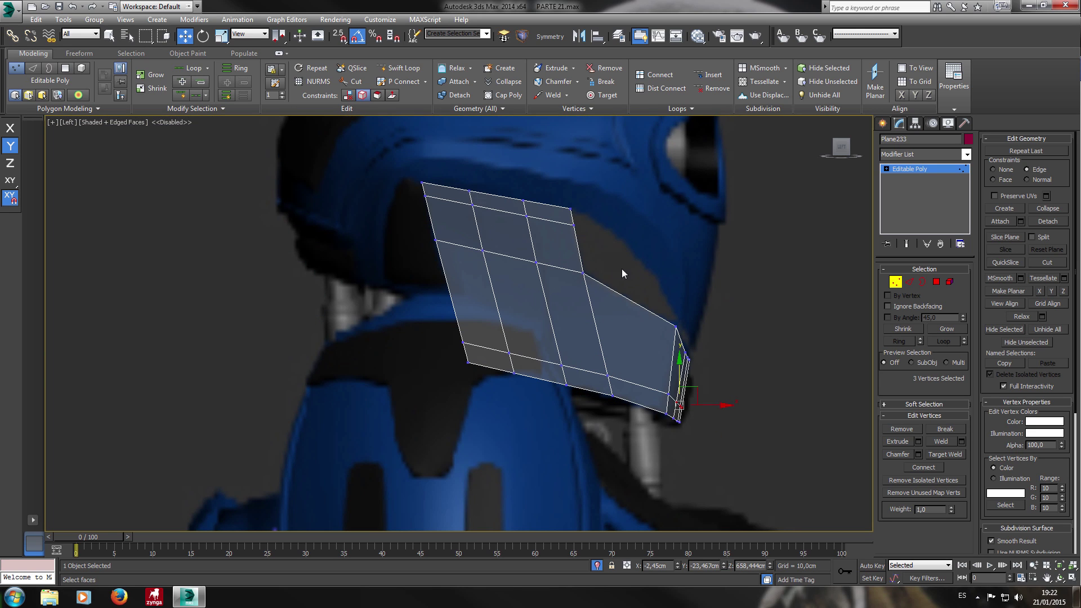
# Set the constraint to None and extrude the cheek's four rear border edges diagonally in the Top view, about 8.6 cm in X and 9 cm in Y.
pyautogui.click(910, 282)
pyautogui.moveTo(398, 208); pyautogui.dragTo(444, 211)
pyautogui.press('2')
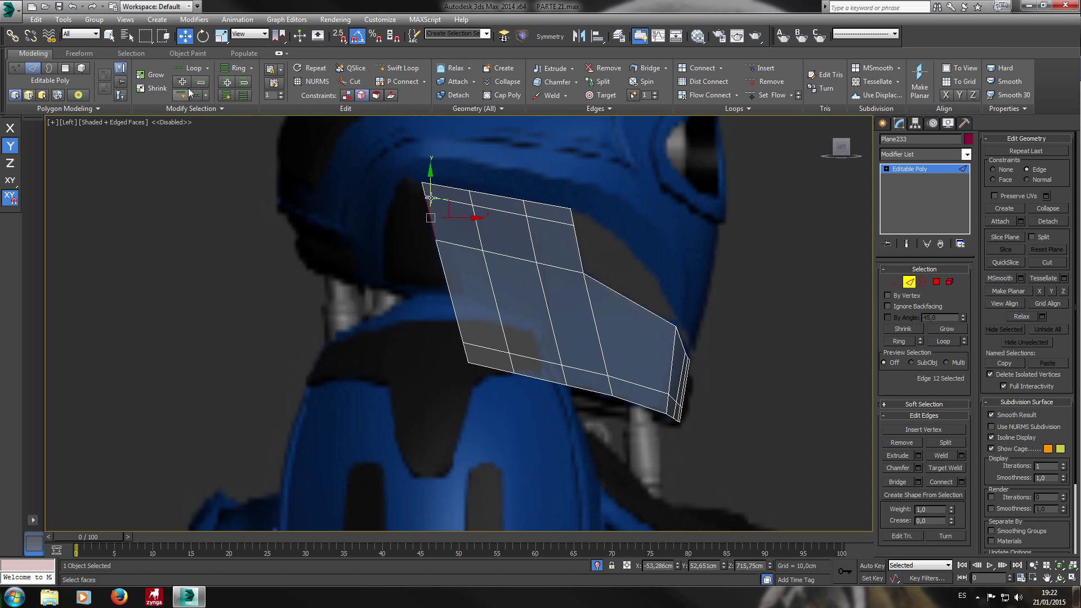
pyautogui.hotkey('ctrl', 'z')
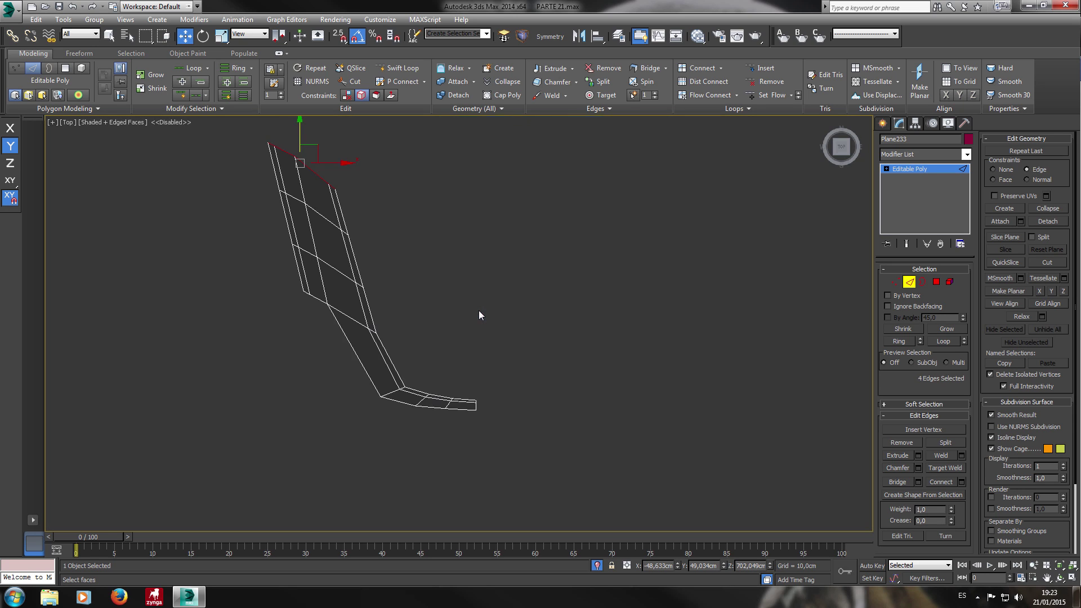
pyautogui.press('t')
pyautogui.scroll(4, 497, 308)
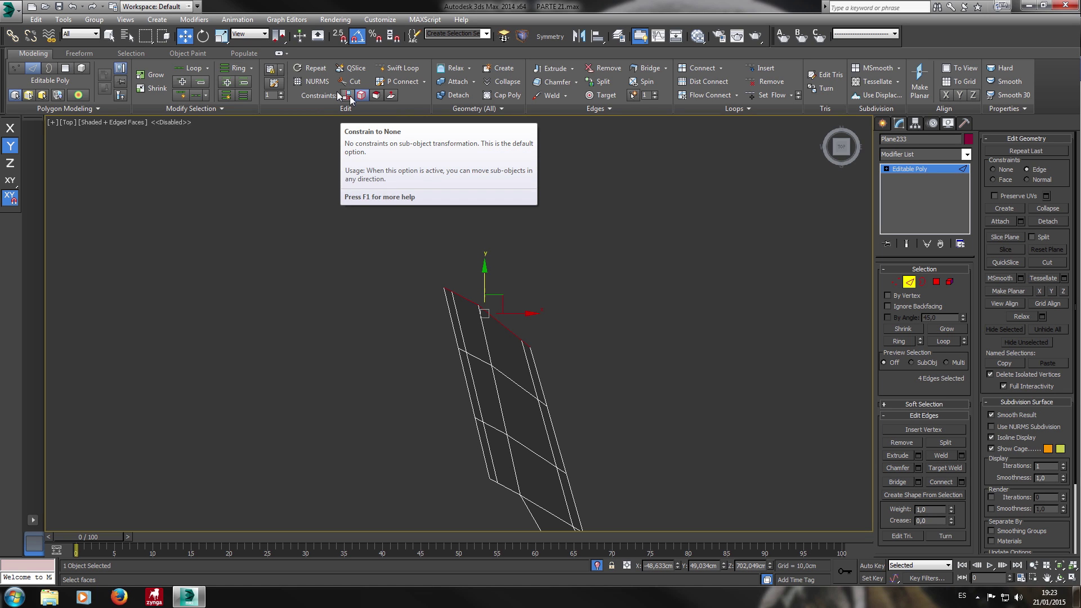
pyautogui.click(350, 98)
pyautogui.keyDown('shift'); pyautogui.moveTo(493, 304); pyautogui.dragTo(549, 267); pyautogui.keyUp('shift')
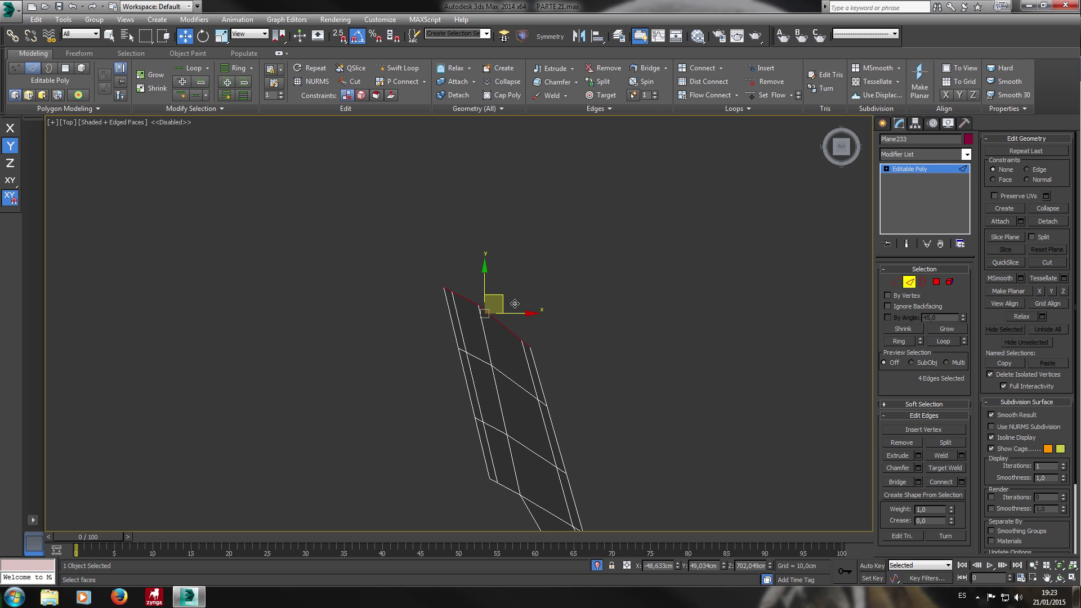
pyautogui.press('F8')
pyautogui.keyDown('shift'); pyautogui.moveTo(514, 304); pyautogui.dragTo(551, 265); pyautogui.keyUp('shift')
pyautogui.press('l')
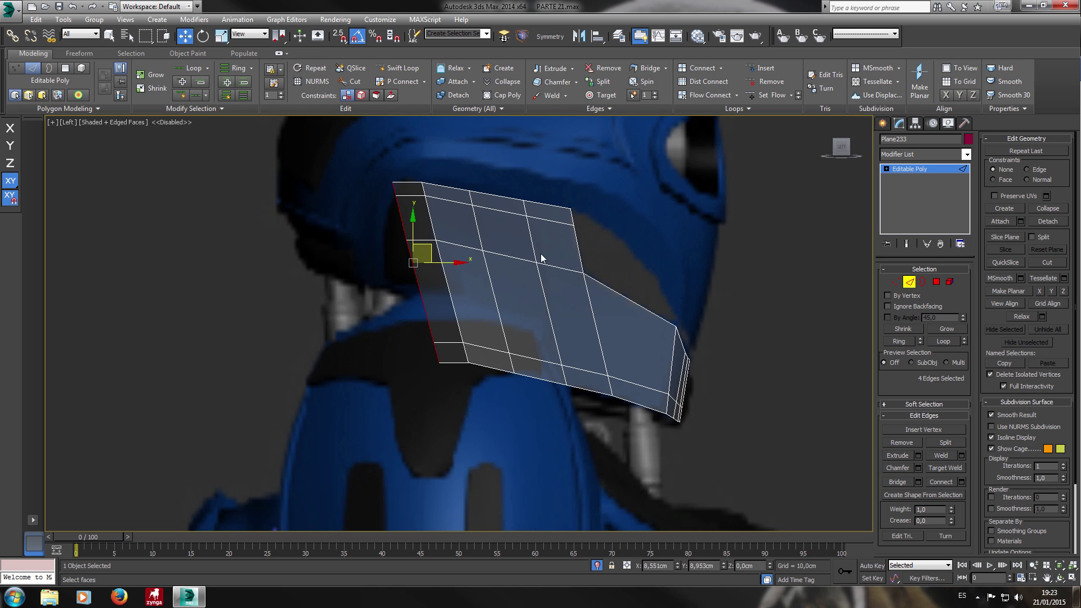
# Try moving the extruded rear edges further back along X in the Left view, undo the move and compare with the Top view.
pyautogui.moveTo(447, 265); pyautogui.dragTo(440, 272)
pyautogui.hotkey('ctrl', 'z')
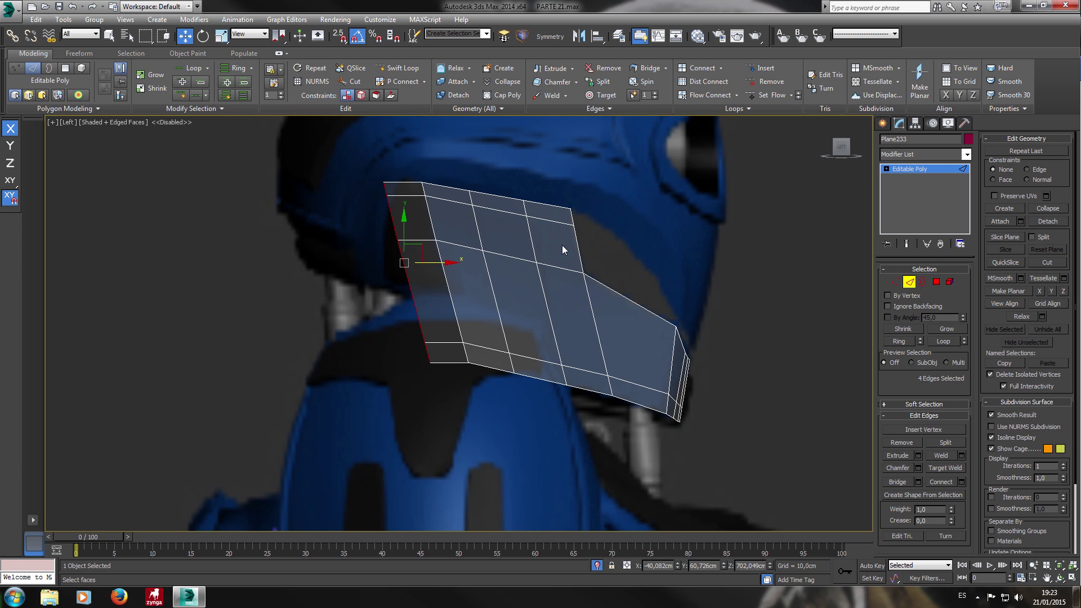
pyautogui.press('t')
pyautogui.press('l')
pyautogui.press('t')
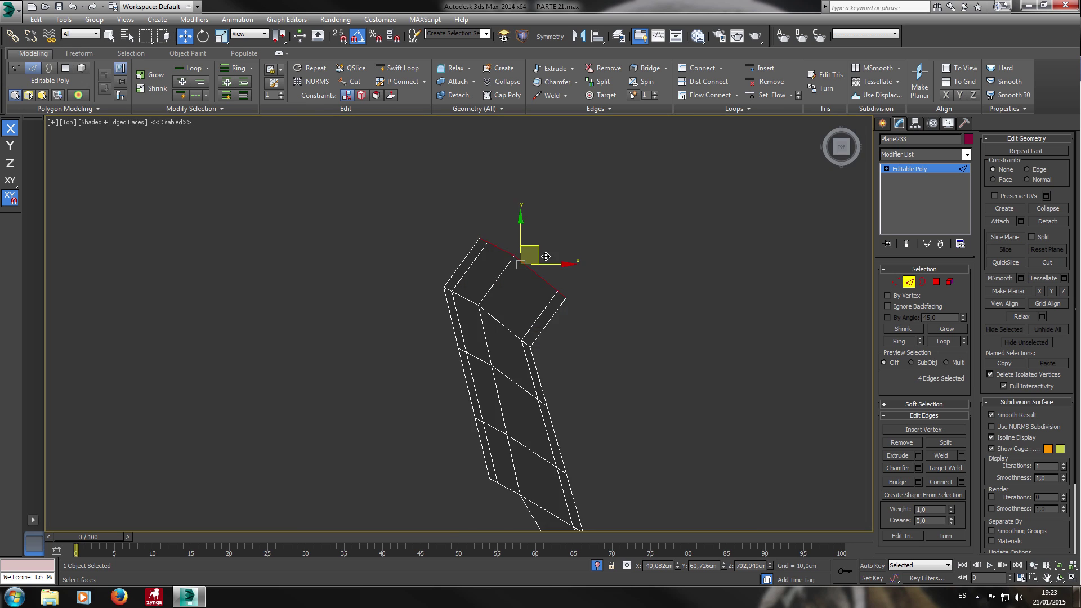
pyautogui.press('l')
pyautogui.press('t')
pyautogui.press('l')
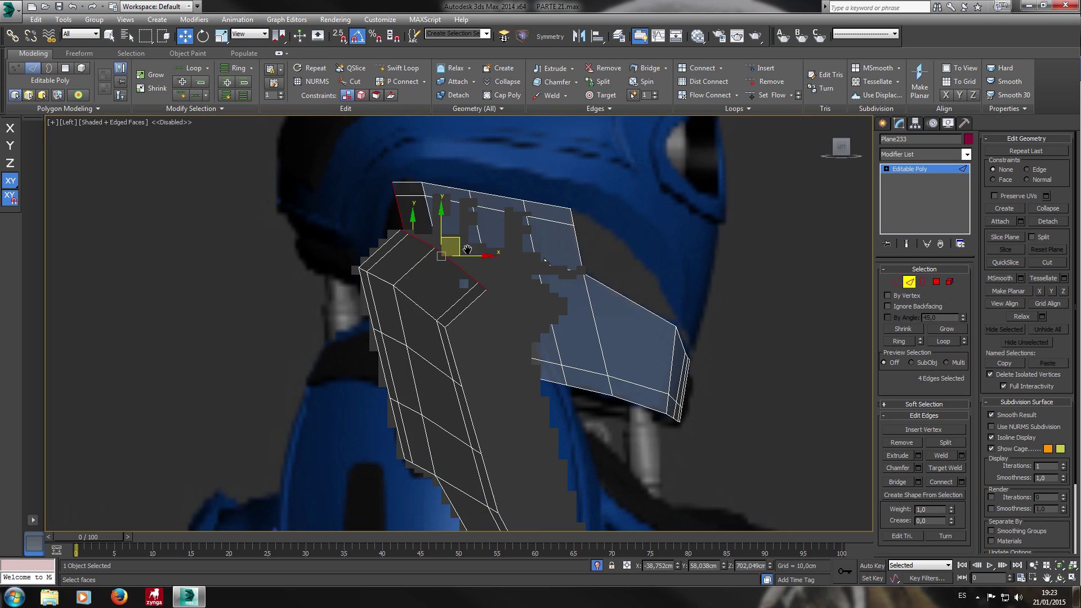
# Extrude the four rear border edges again along X in the Top view, carrying the strip across the back past the head's centre.
pyautogui.moveTo(483, 254); pyautogui.dragTo(434, 238, button='middle')
pyautogui.keyDown('shift'); pyautogui.moveTo(465, 248); pyautogui.dragTo(647, 255); pyautogui.keyUp('shift')
pyautogui.scroll(-3, 644, 259)
pyautogui.moveTo(645, 258); pyautogui.dragTo(595, 231, button='middle')
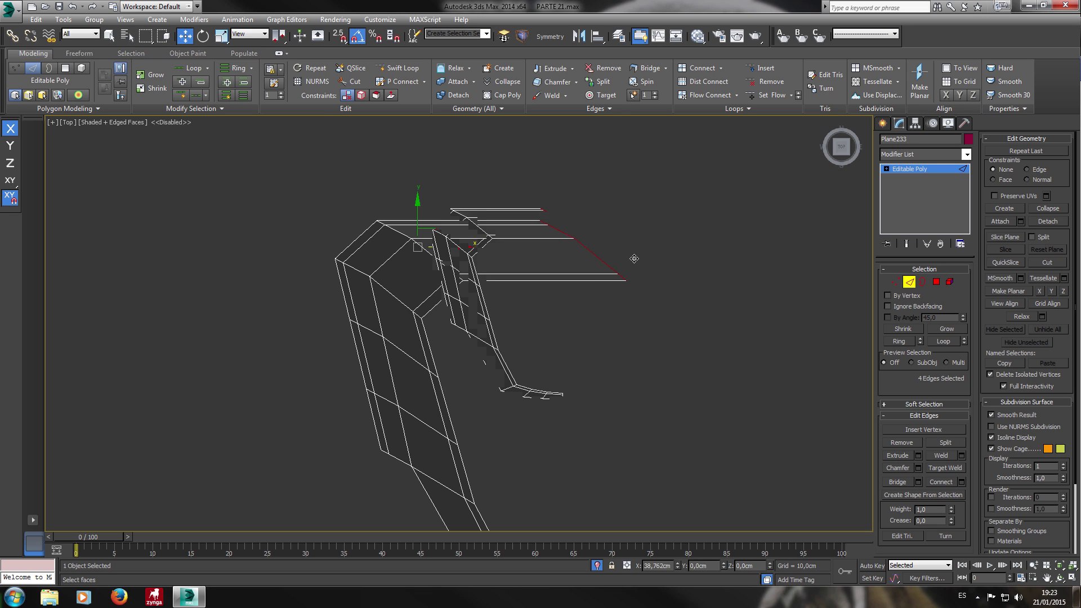
pyautogui.moveTo(604, 223); pyautogui.dragTo(651, 231)
# Show the mesh's vertices and examine the slanted end of the new back strip in the Top and Perspective views.
pyautogui.click(895, 284)
pyautogui.scroll(3, 611, 239)
pyautogui.scroll(3, 528, 221)
pyautogui.press('1')
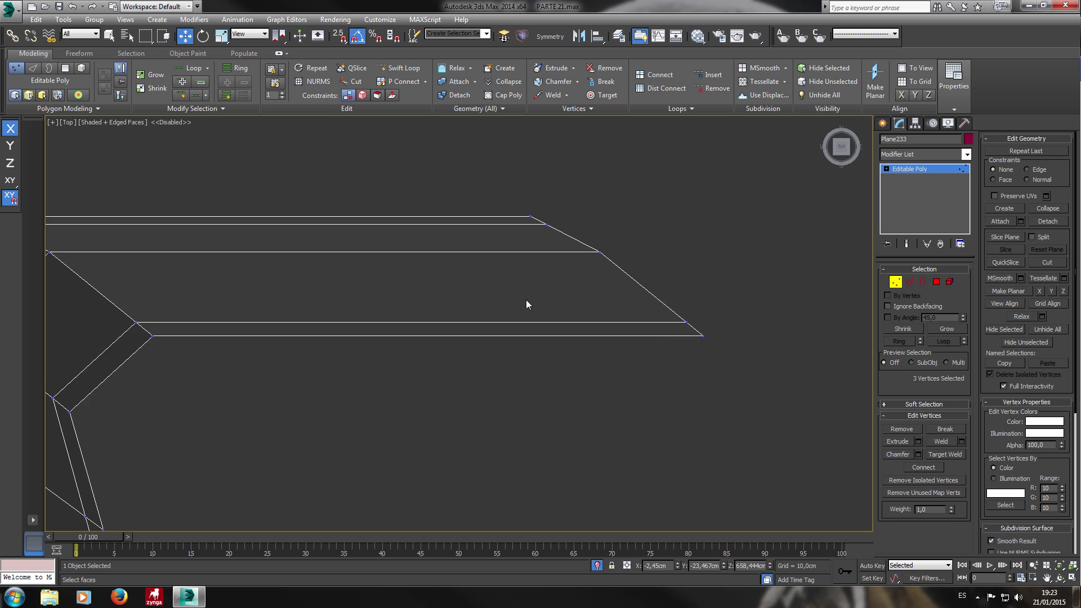
pyautogui.press('p')
pyautogui.scroll(-6, 526, 300)
pyautogui.keyDown('alt'); pyautogui.moveTo(526, 299); pyautogui.dragTo(736, 237, button='middle'); pyautogui.keyUp('alt')
pyautogui.scroll(6, 526, 307)
pyautogui.moveTo(526, 306); pyautogui.dragTo(539, 322, button='middle')
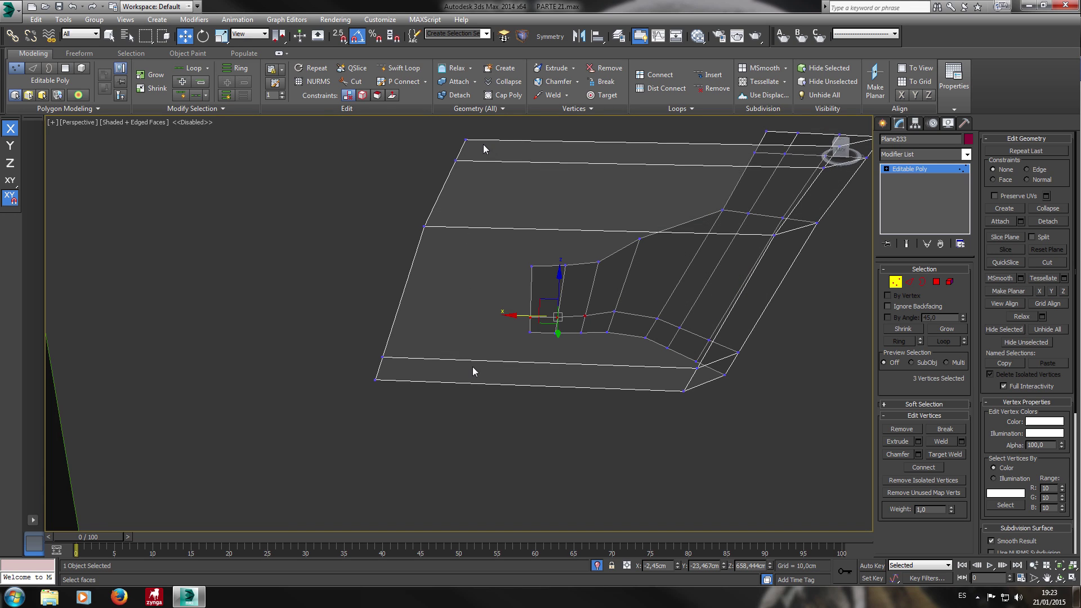
pyautogui.press('t')
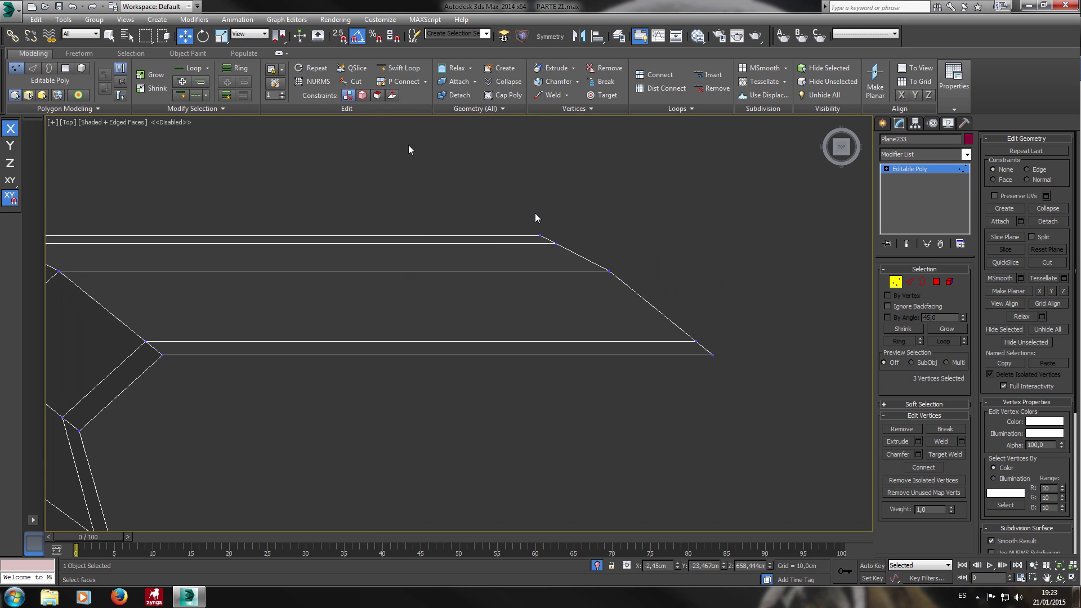
# Align the back strip's slanted end vertices in X with its topmost vertex, using vertex snapping and the Edge constraint, and restore the None constraint.
pyautogui.click(366, 96)
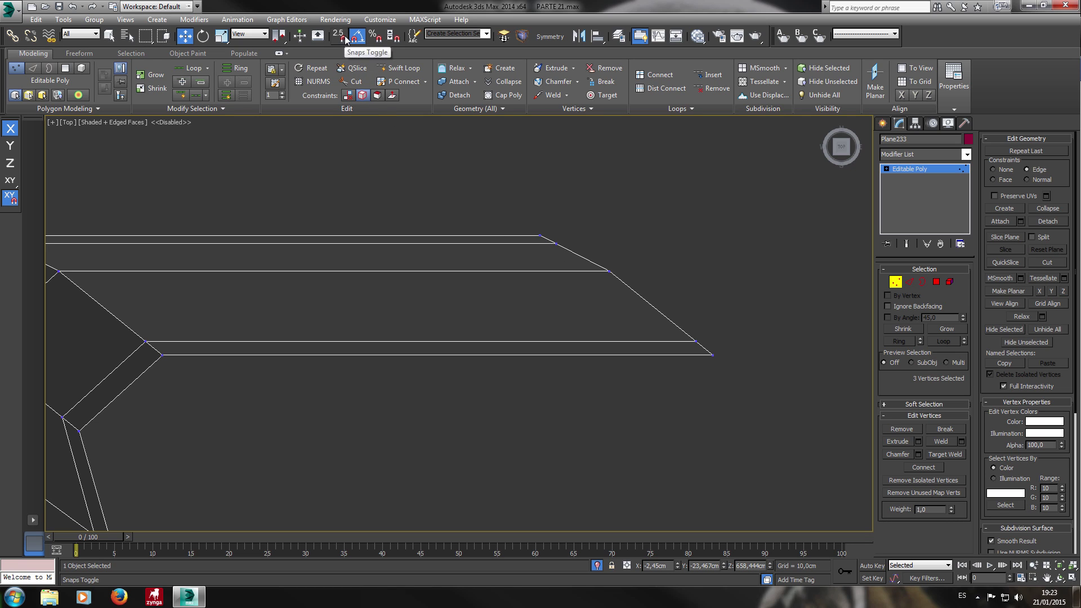
pyautogui.moveTo(550, 251)
pyautogui.mouseDown()
pyautogui.moveTo(598, 251)
pyautogui.moveTo(561, 239)
pyautogui.mouseUp()
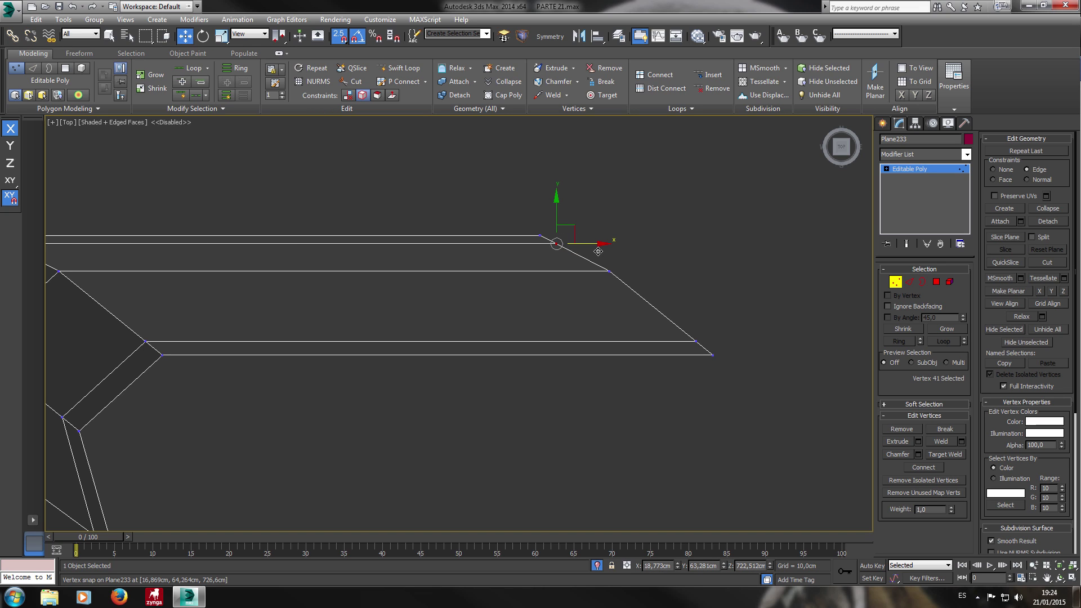
pyautogui.moveTo(638, 276); pyautogui.dragTo(571, 262)
pyautogui.moveTo(667, 345); pyautogui.dragTo(555, 279)
pyautogui.moveTo(741, 342); pyautogui.dragTo(551, 342)
pyautogui.hotkey('ctrl', 'z')
pyautogui.hotkey('ctrl', 'z')
pyautogui.click(333, 42)
pyautogui.click(347, 95)
# Select the back strip's five end vertices and snap them along X to the chin's open end in the Top view.
pyautogui.moveTo(562, 281); pyautogui.dragTo(518, 376)
pyautogui.scroll(-4, 520, 202)
pyautogui.press('s')
pyautogui.moveTo(536, 210); pyautogui.dragTo(536, 230, button='middle')
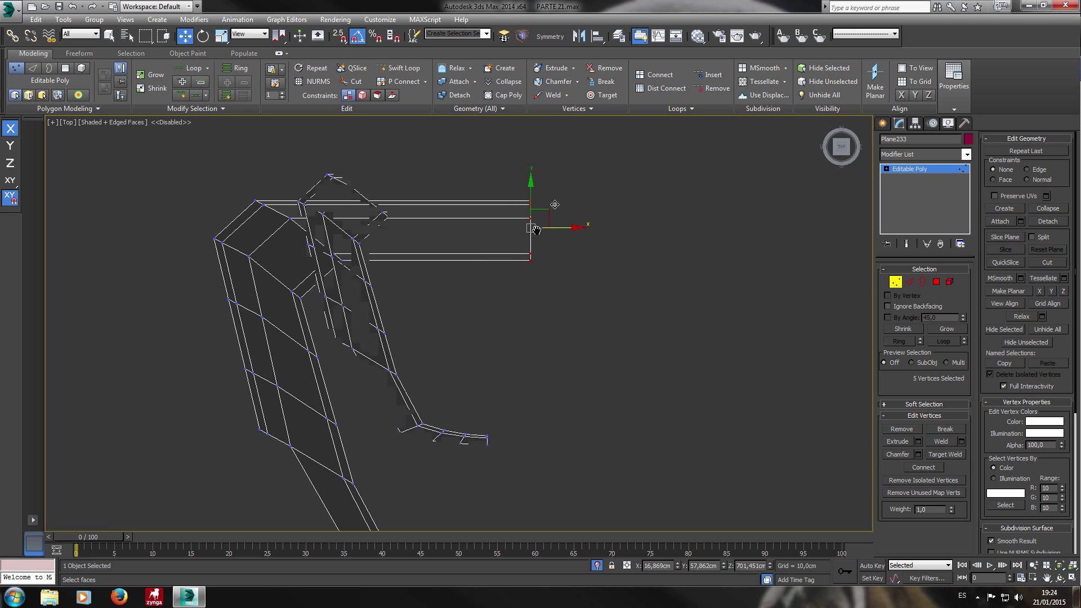
pyautogui.click(341, 37)
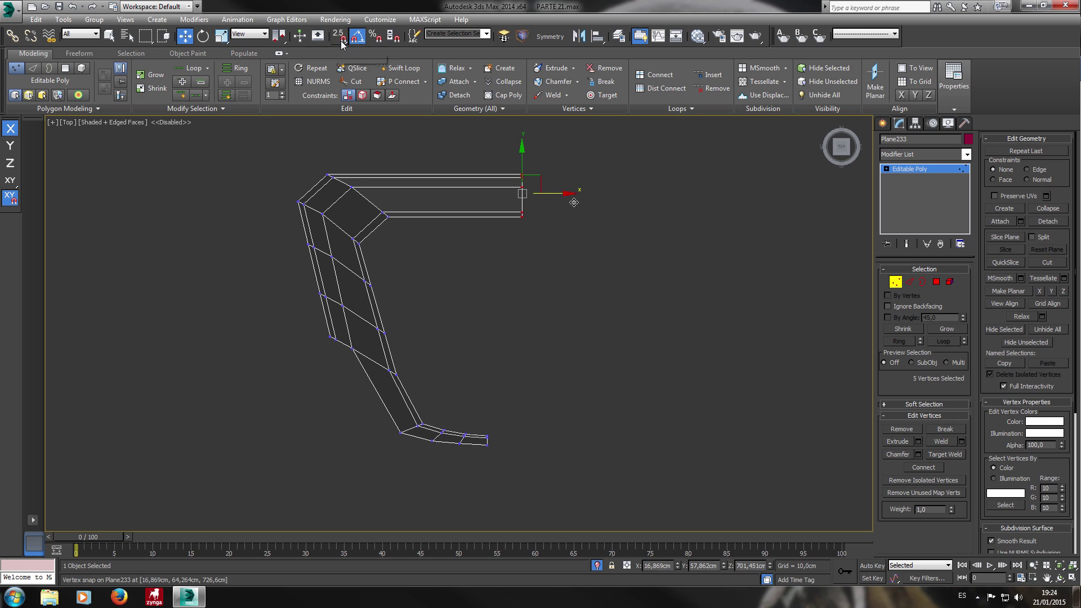
pyautogui.moveTo(522, 194); pyautogui.dragTo(496, 442)
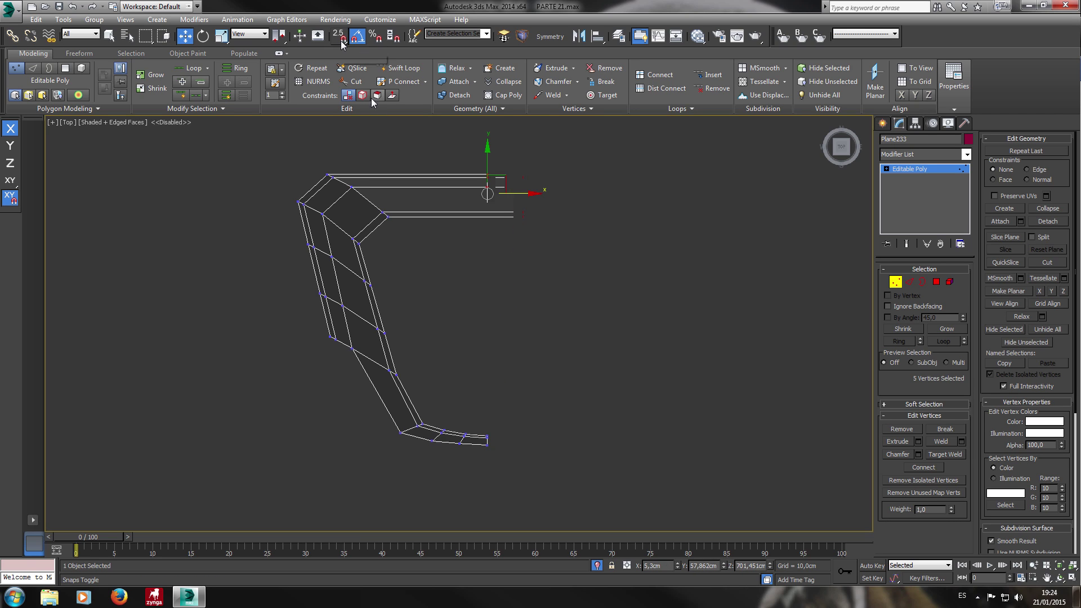
# Turn snapping off, move the open-end vertices of the back strip and chin together along X to the head's centre line, and check the Front view.
pyautogui.click(342, 40)
pyautogui.moveTo(535, 138); pyautogui.dragTo(454, 497)
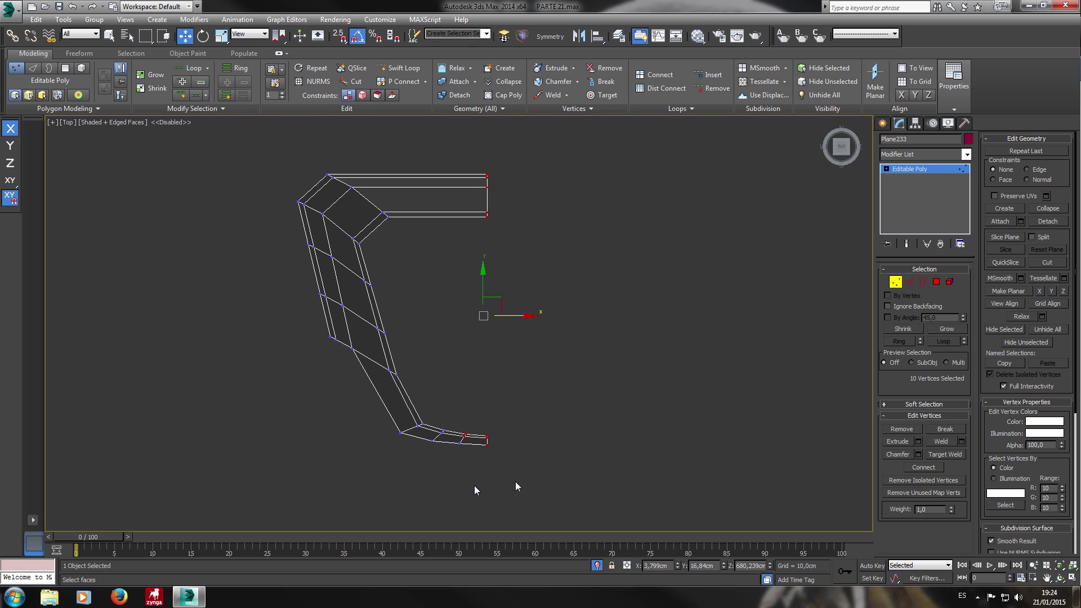
pyautogui.moveTo(506, 310); pyautogui.dragTo(542, 324)
pyautogui.rightClick(542, 325)
pyautogui.hotkey('ctrl', 'z')
pyautogui.hotkey('ctrl', 'z')
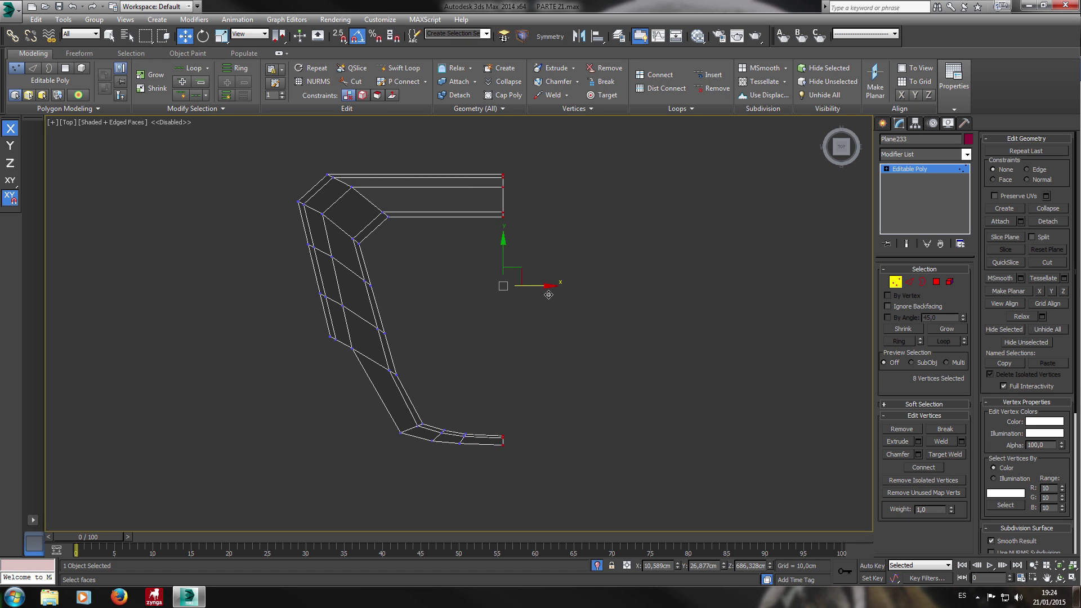
pyautogui.press('f')
pyautogui.moveTo(591, 301); pyautogui.dragTo(571, 289, button='middle')
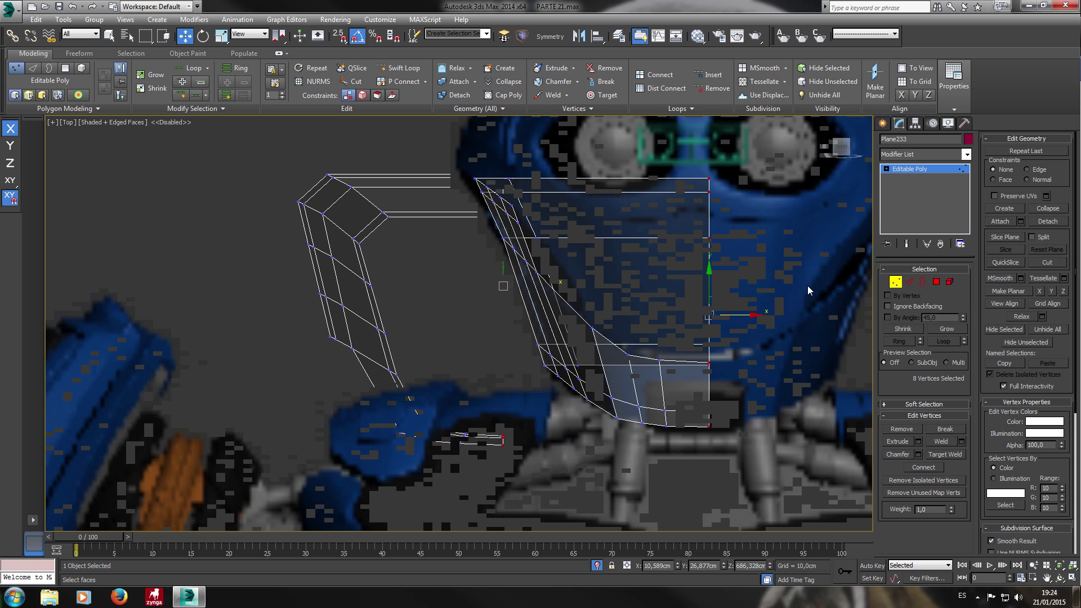
pyautogui.press('f')
pyautogui.press('l')
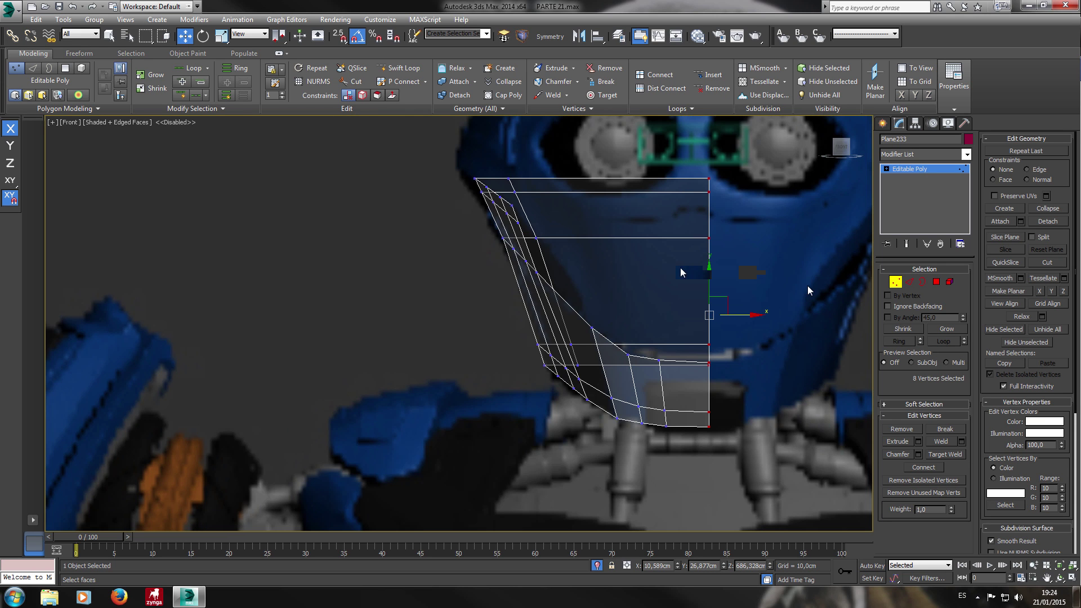
# Select the back strip's five long horizontal edges and connect them with two segments, pinch 6 and slide 0.
pyautogui.press('l')
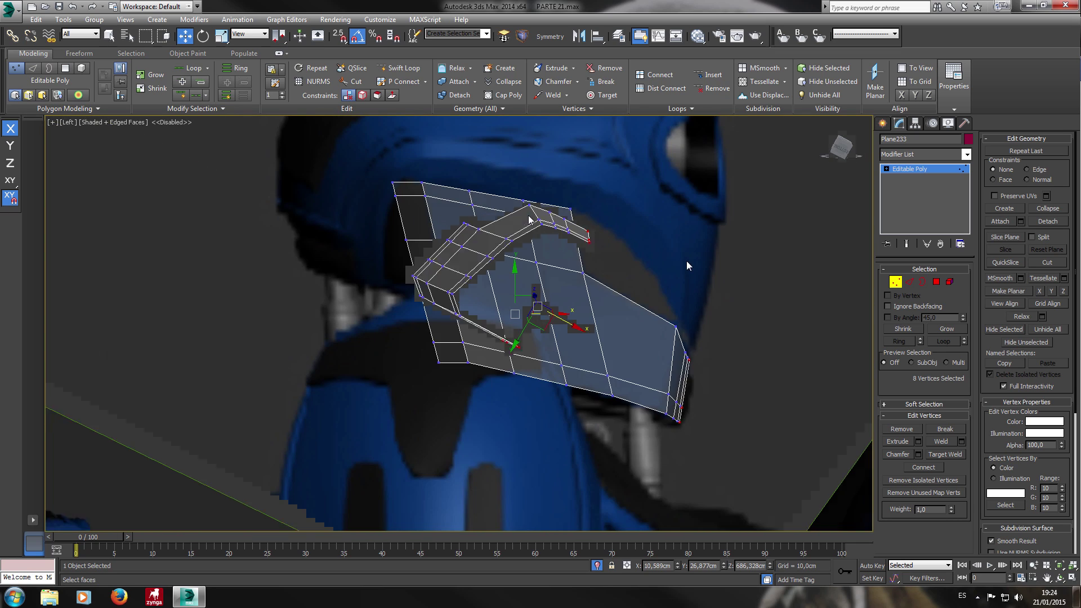
pyautogui.press('p')
pyautogui.scroll(2, 501, 249)
pyautogui.keyDown('alt'); pyautogui.moveTo(501, 249); pyautogui.dragTo(567, 247, button='middle'); pyautogui.keyUp('alt')
pyautogui.click(488, 269)
pyautogui.click(908, 281)
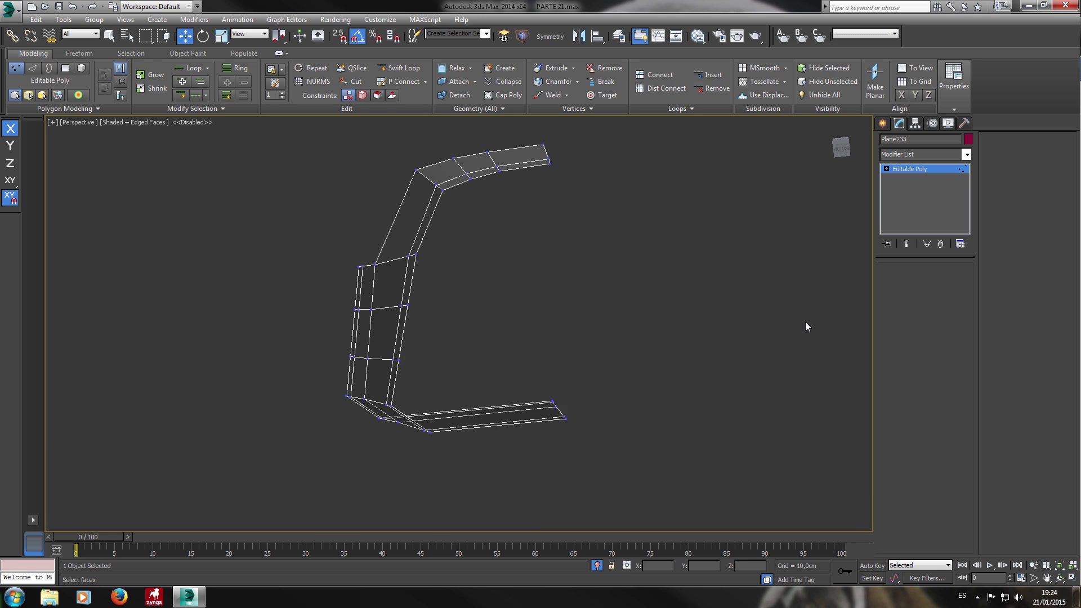
pyautogui.moveTo(485, 492); pyautogui.dragTo(472, 361)
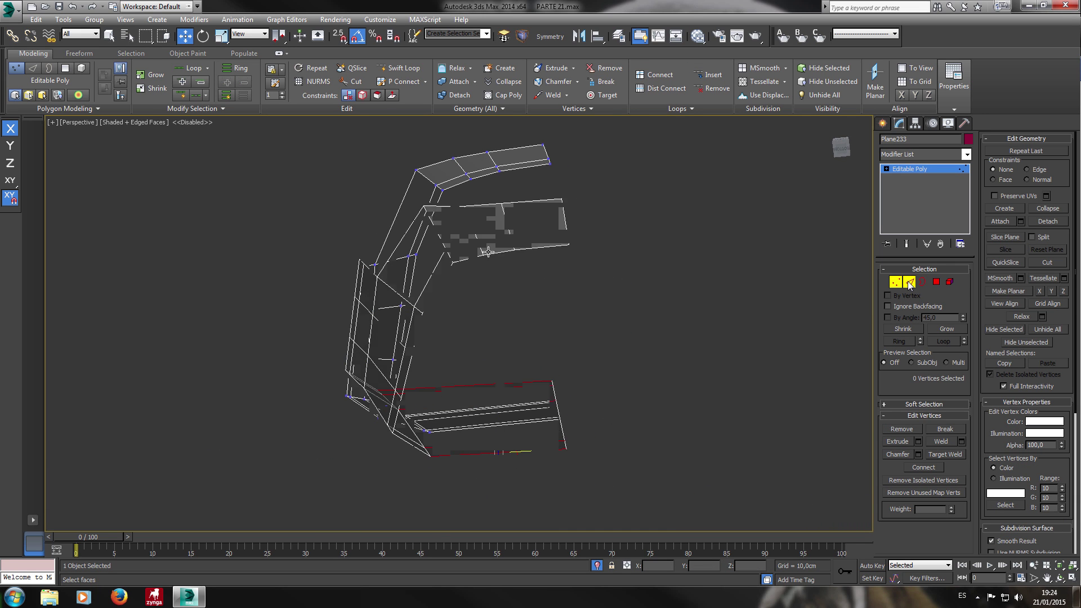
pyautogui.click(909, 283)
pyautogui.click(721, 68)
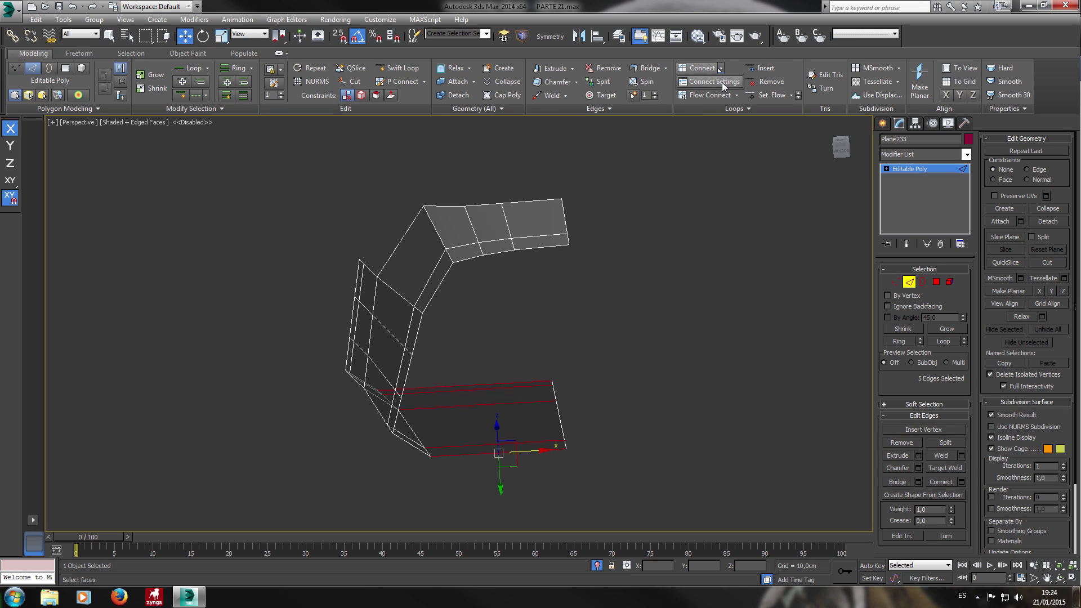
pyautogui.click(721, 83)
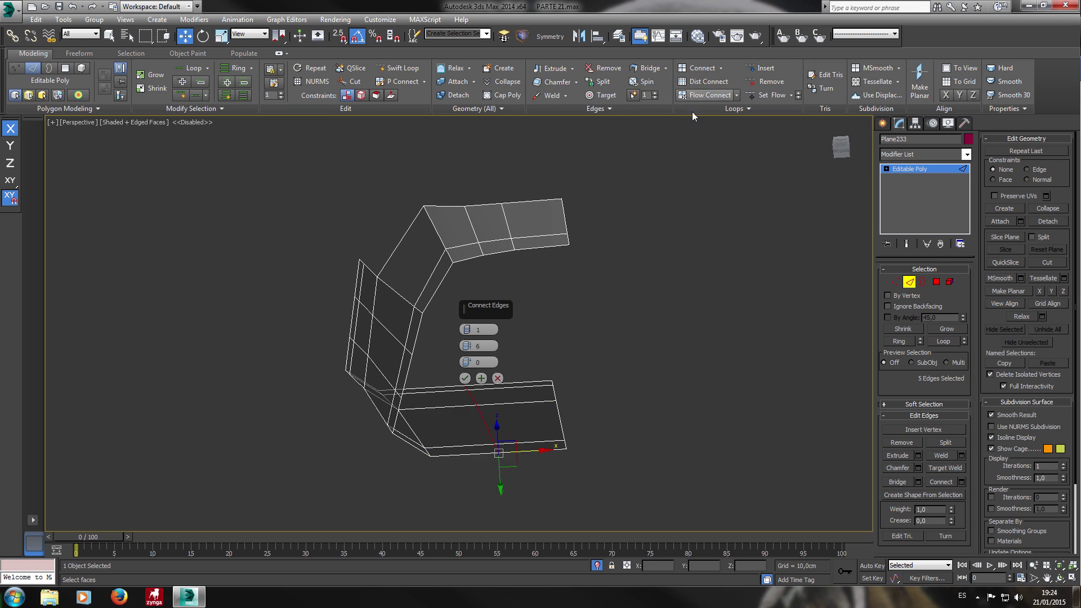
pyautogui.click(468, 329)
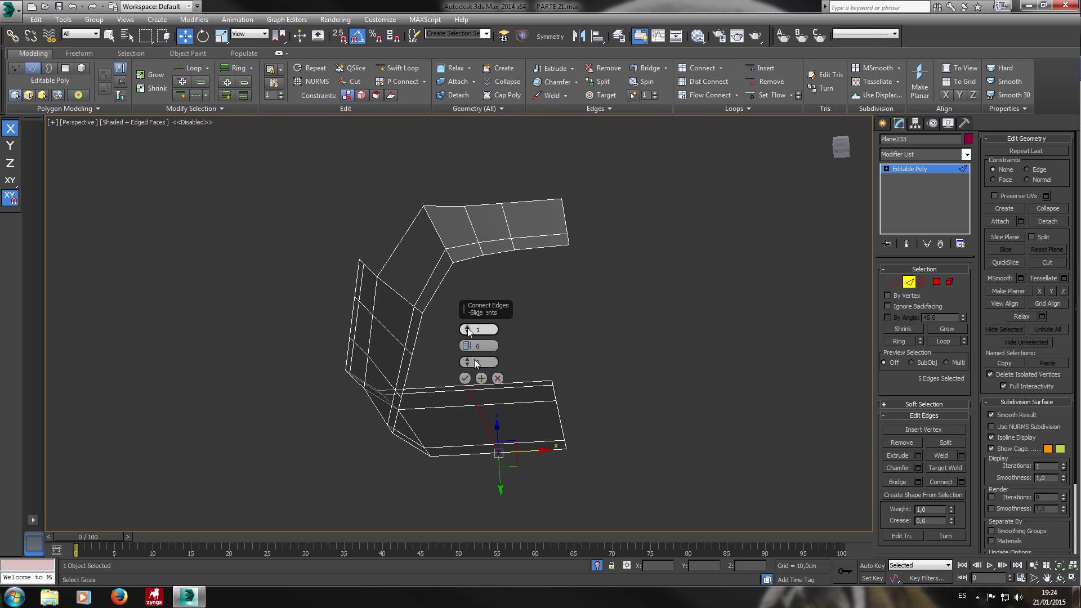
pyautogui.click(464, 378)
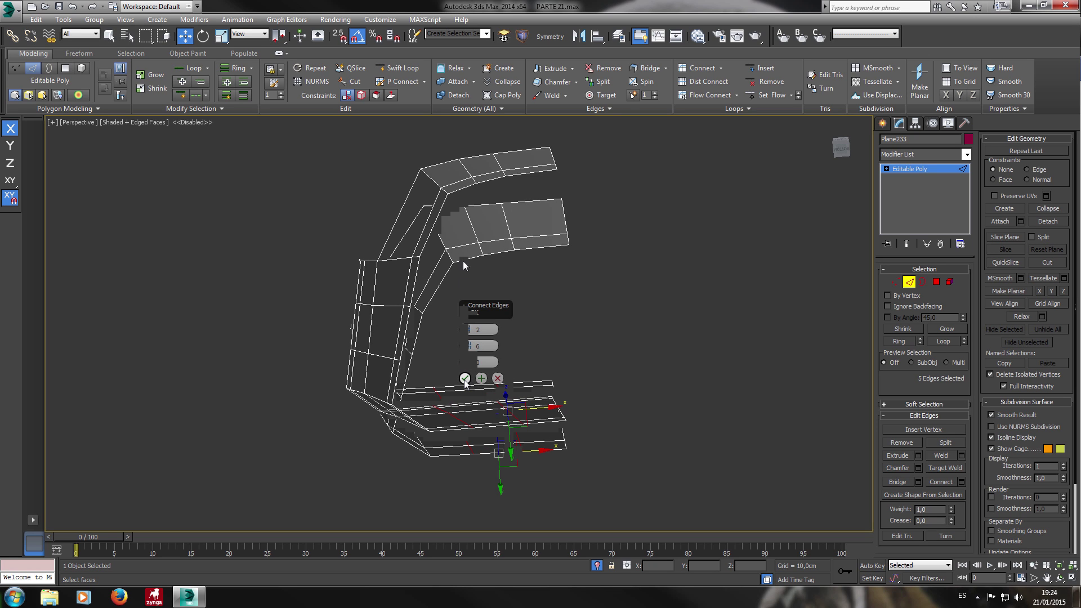
# Bridge the lower border edges of the chin and back strip that lie next to the head's centre line.
pyautogui.press('alt')
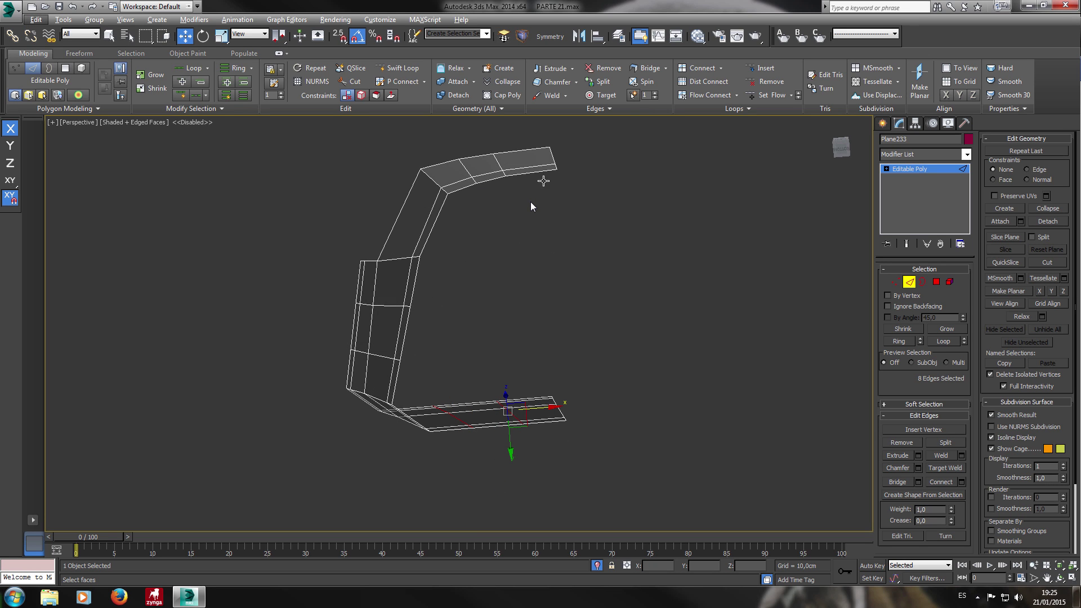
pyautogui.press('alt')
pyautogui.keyDown('alt'); pyautogui.moveTo(570, 272); pyautogui.dragTo(656, 338, button='middle'); pyautogui.keyUp('alt')
pyautogui.hotkey('shift', 'z')
pyautogui.click(479, 281)
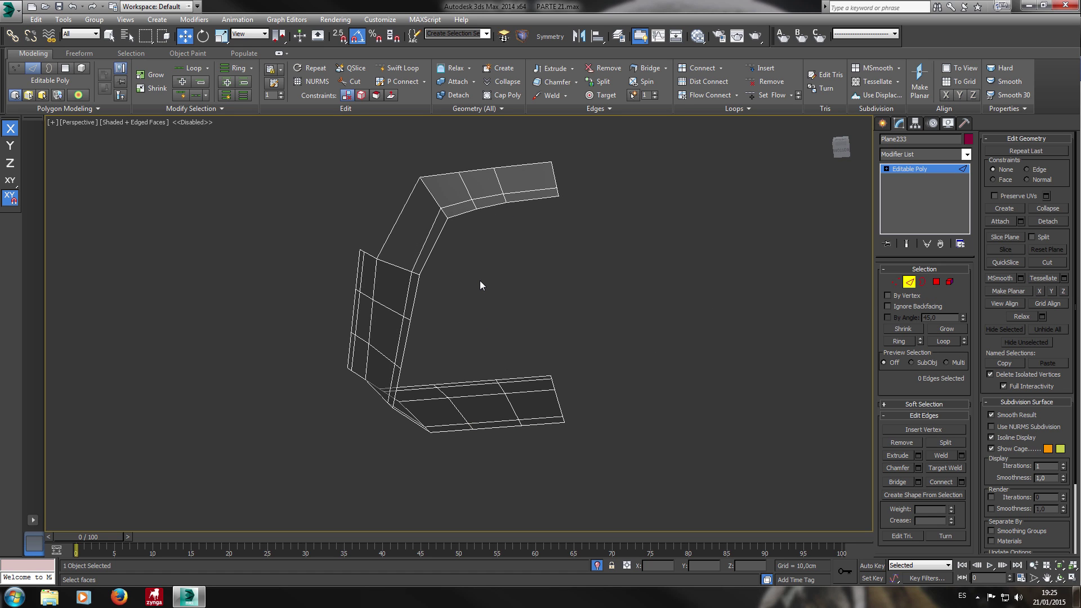
pyautogui.keyDown('alt'); pyautogui.moveTo(511, 236); pyautogui.dragTo(539, 303, button='middle'); pyautogui.keyUp('alt')
pyautogui.click(612, 261)
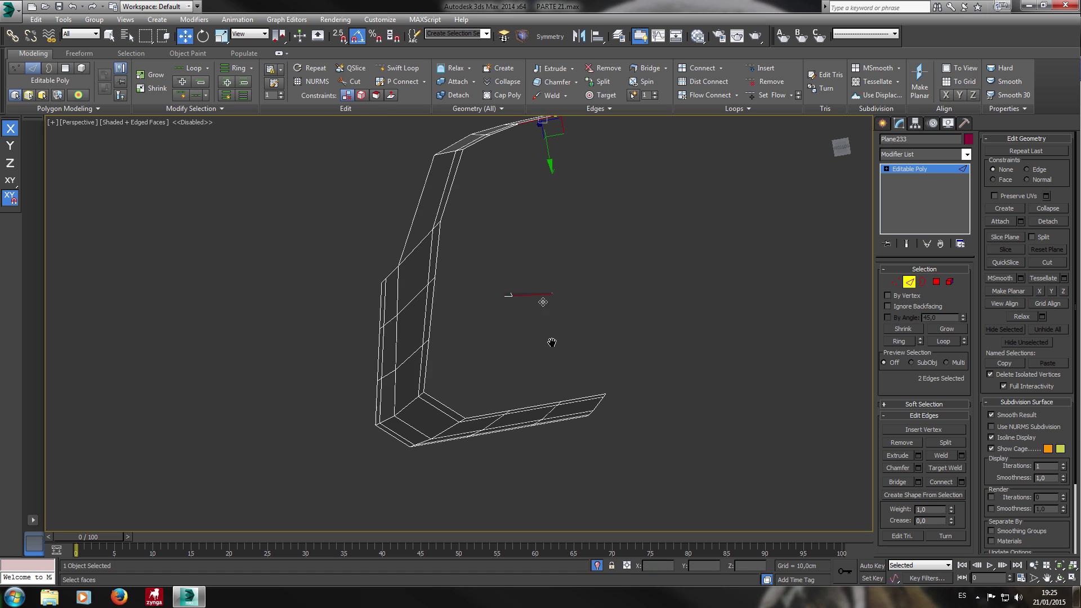
pyautogui.moveTo(552, 342)
pyautogui.keyDown('alt'); pyautogui.mouseDown(button='middle')
pyautogui.moveTo(562, 321)
pyautogui.moveTo(548, 312)
pyautogui.moveTo(556, 323)
pyautogui.mouseUp(button='middle'); pyautogui.keyUp('alt')
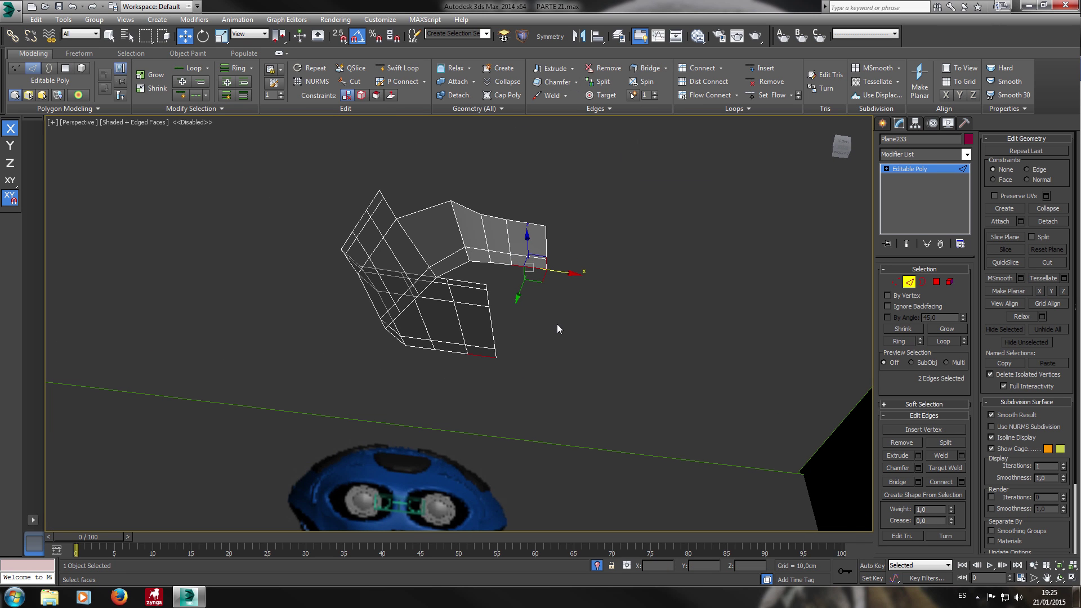
pyautogui.scroll(2, 556, 323)
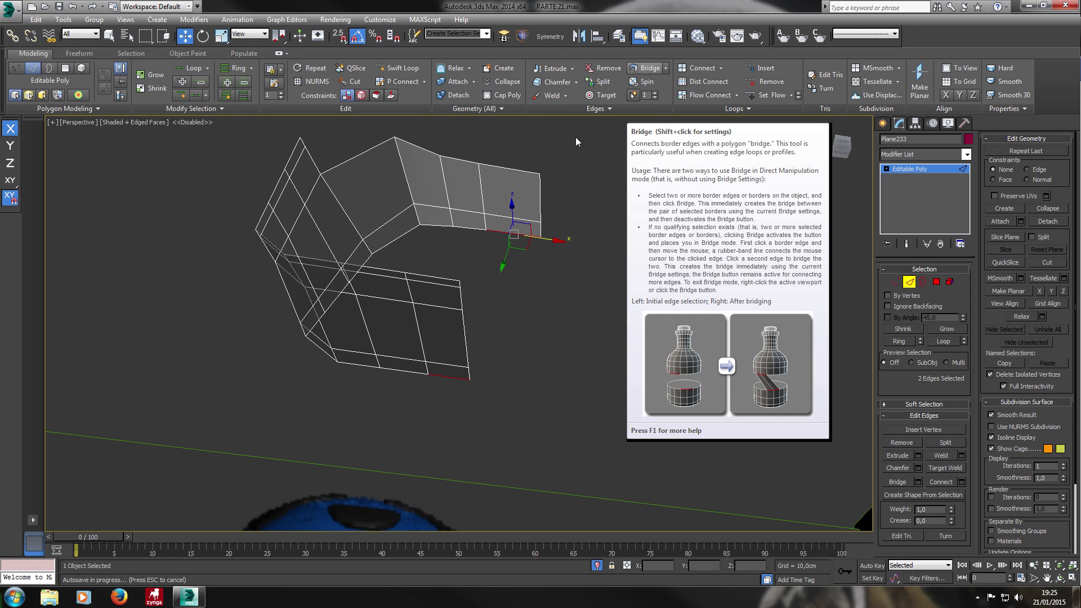
pyautogui.click(645, 68)
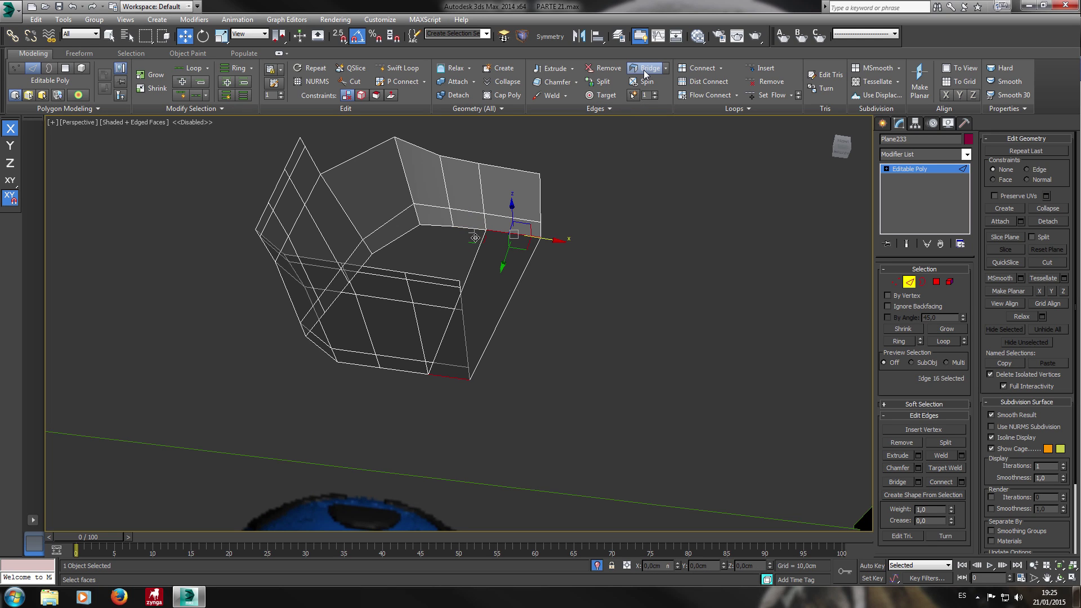
# Bridge the two remaining pairs of straight lower border edges between the chin and back strip to extend the head's underside.
pyautogui.click(473, 234)
pyautogui.keyDown('ctrl'); pyautogui.click(412, 375); pyautogui.keyUp('ctrl')
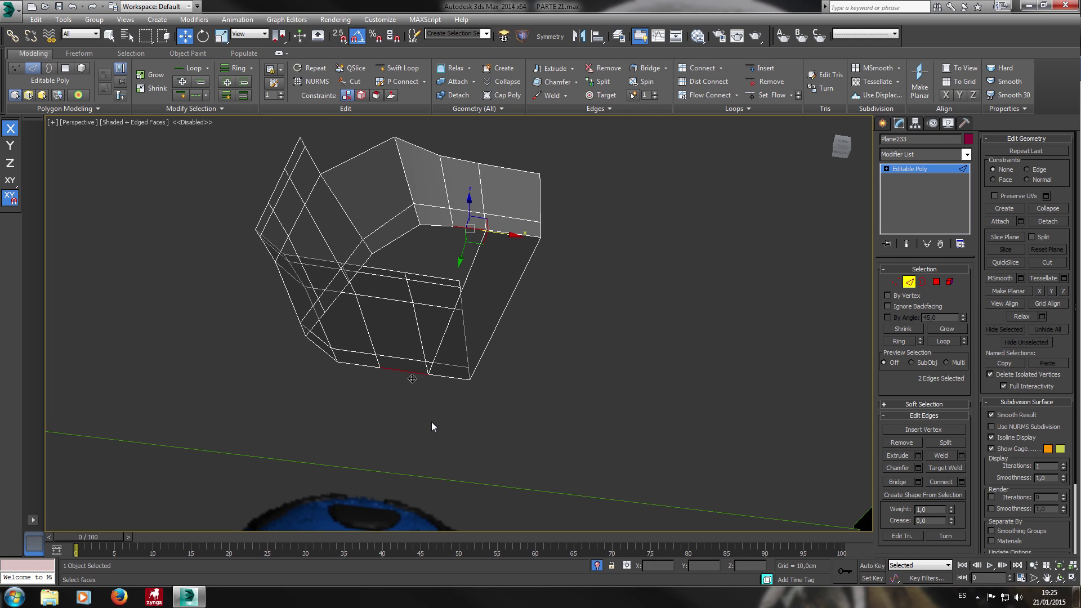
pyautogui.click(646, 69)
pyautogui.moveTo(367, 346); pyautogui.dragTo(430, 336, button='middle')
pyautogui.click(421, 363)
pyautogui.keyDown('ctrl'); pyautogui.click(523, 221); pyautogui.keyUp('ctrl')
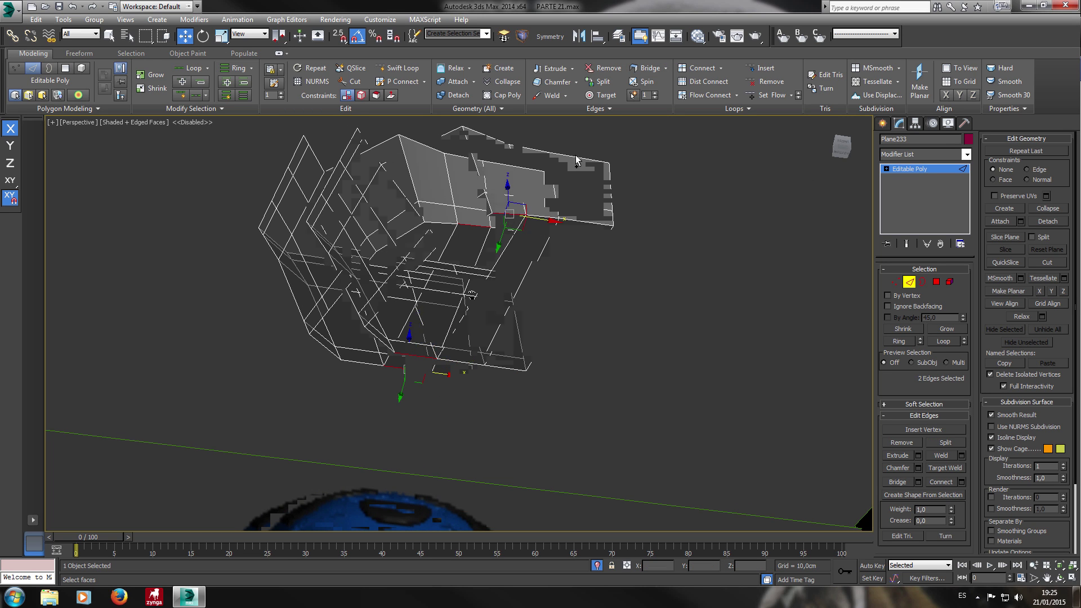
pyautogui.click(636, 69)
# Bridge the slanted lower corner edges of the chin and back strip to close the underside beside the cheek.
pyautogui.keyDown('alt'); pyautogui.moveTo(451, 221); pyautogui.dragTo(498, 118, button='middle'); pyautogui.keyUp('alt')
pyautogui.click(450, 310)
pyautogui.keyDown('alt'); pyautogui.moveTo(509, 285); pyautogui.dragTo(505, 209, button='middle'); pyautogui.keyUp('alt')
pyautogui.keyDown('ctrl'); pyautogui.click(504, 194); pyautogui.keyUp('ctrl')
pyautogui.click(656, 66)
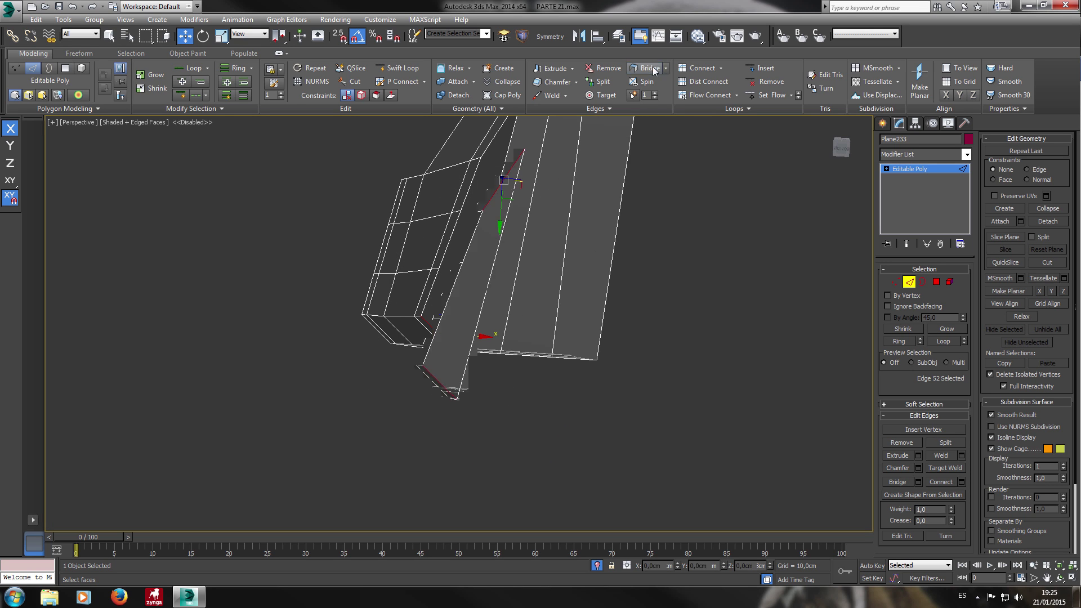
pyautogui.keyDown('alt'); pyautogui.moveTo(517, 260); pyautogui.dragTo(650, 275, button='middle'); pyautogui.keyUp('alt')
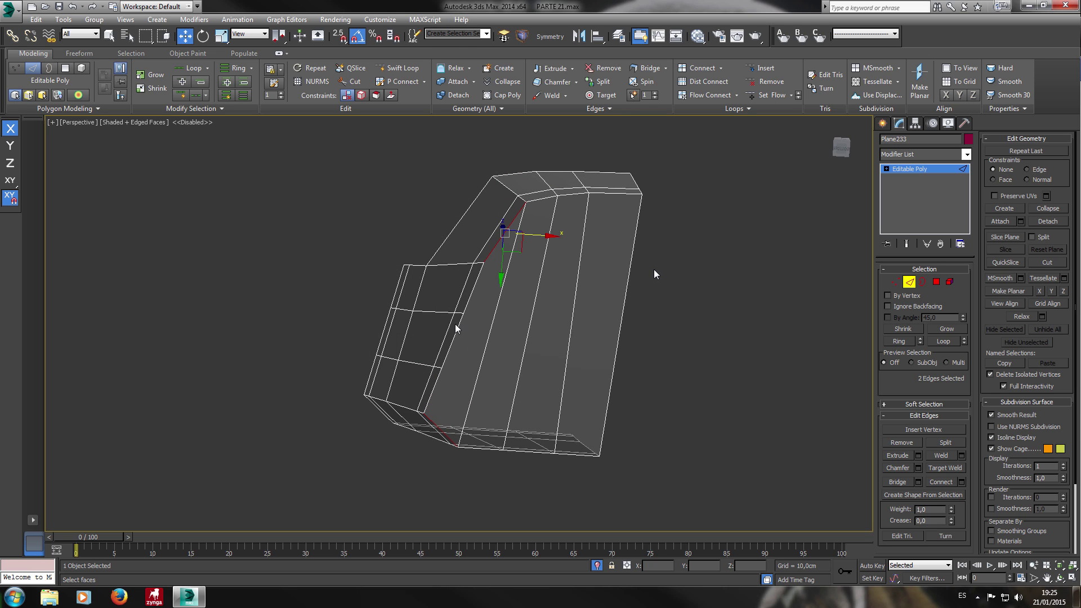
# Try moving the cheek's lower vertex nearest the chin in vertex mode, and undo the move.
pyautogui.keyDown('alt'); pyautogui.moveTo(647, 369); pyautogui.dragTo(645, 334, button='middle'); pyautogui.keyUp('alt')
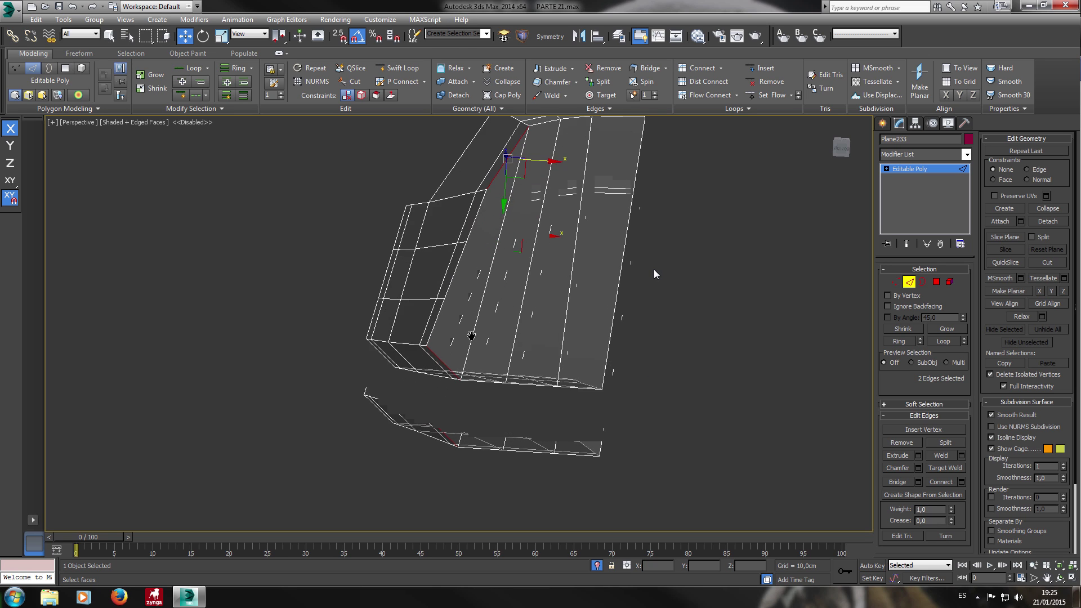
pyautogui.press('1')
pyautogui.keyDown('alt'); pyautogui.moveTo(442, 336); pyautogui.dragTo(512, 241, button='middle'); pyautogui.keyUp('alt')
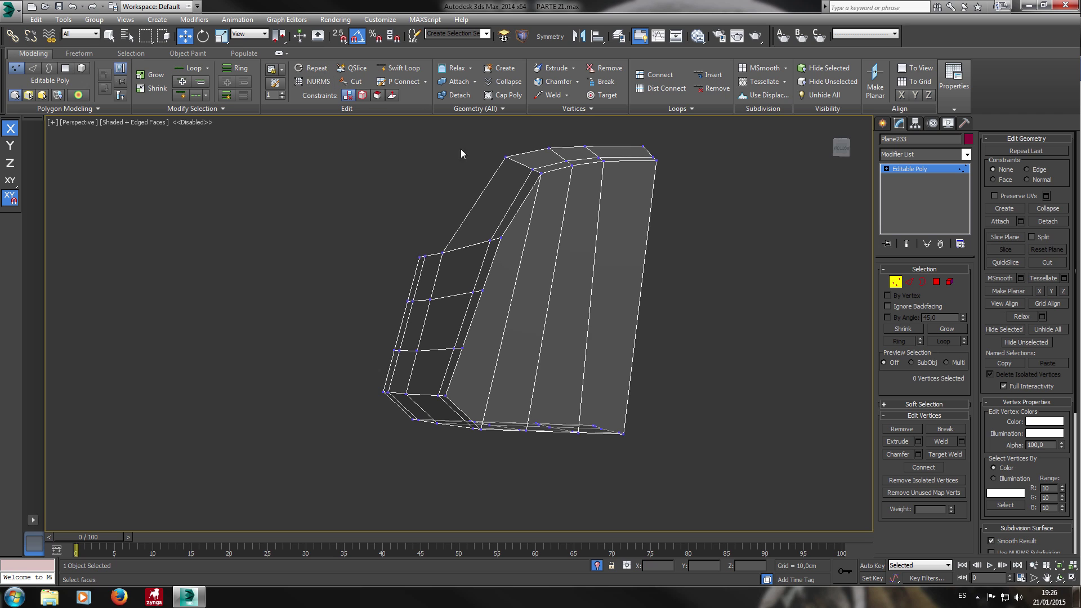
pyautogui.scroll(6, 506, 247)
pyautogui.moveTo(392, 233); pyautogui.dragTo(370, 230)
pyautogui.hotkey('ctrl', 'z')
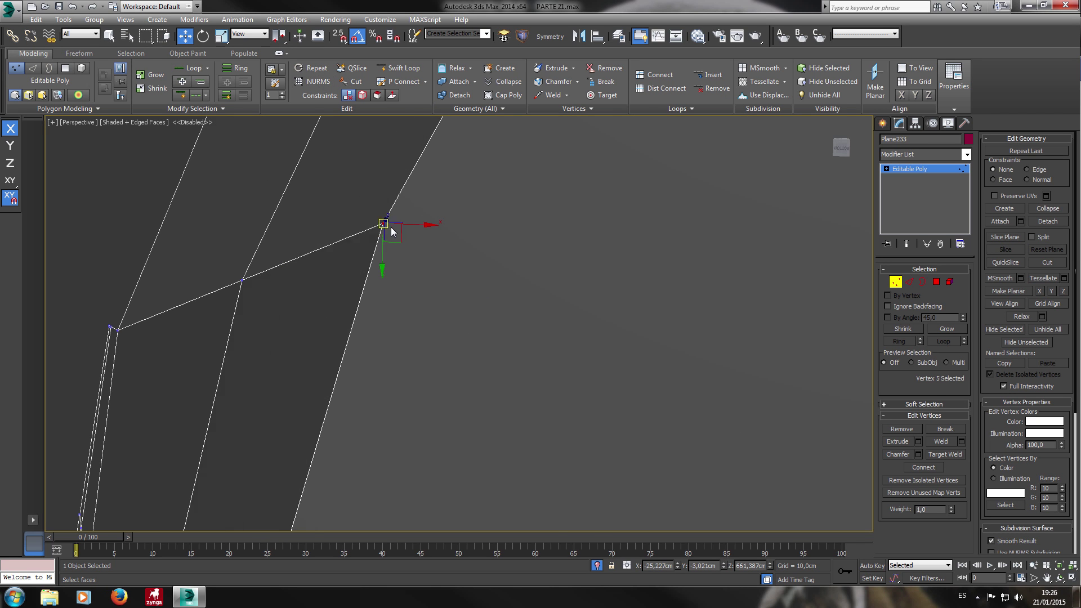
# Cut an edge line across the underside from the cheek's lower vertex nearest the chin to the centre-line border.
pyautogui.scroll(-3, 413, 267)
pyautogui.scroll(3, 413, 268)
pyautogui.scroll(-2, 407, 236)
pyautogui.scroll(-3, 406, 331)
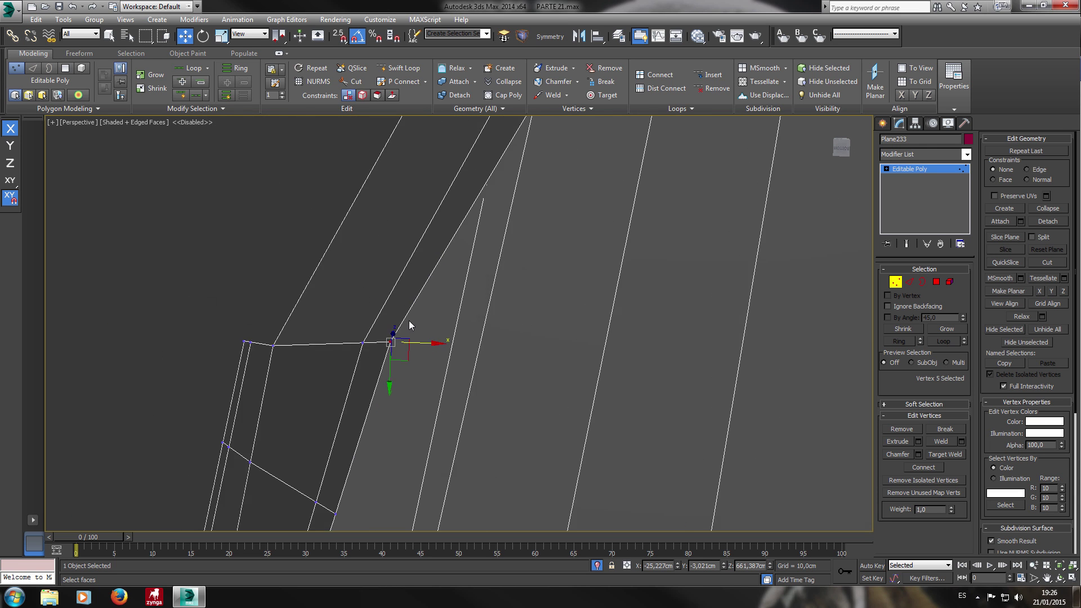
pyautogui.scroll(-3, 439, 268)
pyautogui.moveTo(403, 309); pyautogui.dragTo(440, 265, button='middle')
pyautogui.scroll(1, 438, 275)
pyautogui.scroll(-2, 445, 281)
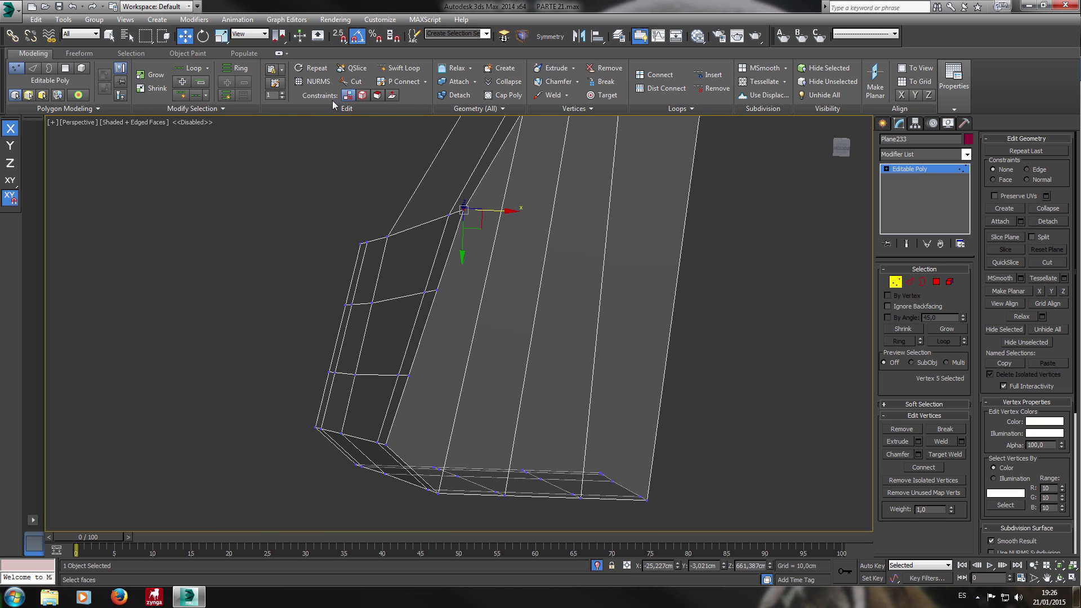
pyautogui.click(355, 80)
pyautogui.moveTo(526, 176); pyautogui.dragTo(602, 218, button='middle')
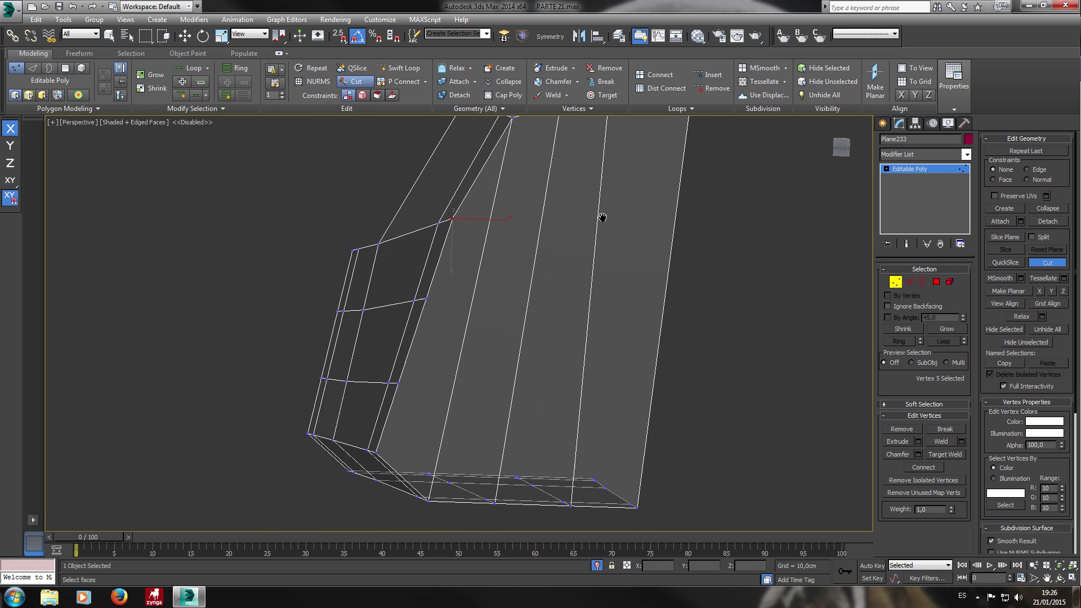
pyautogui.click(367, 290)
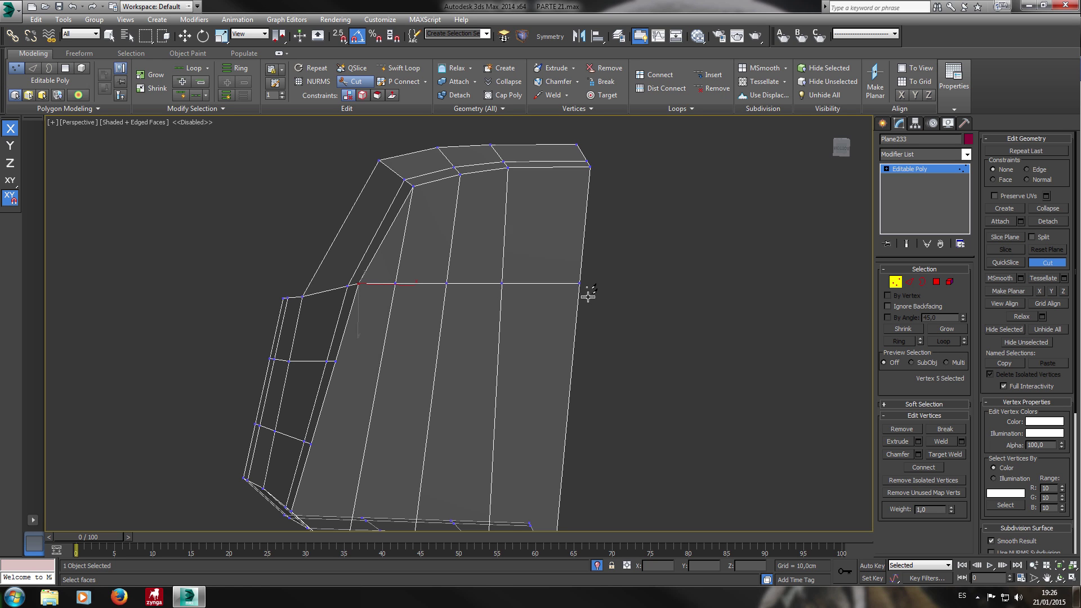
# Cut three more lines across the underside from the cheek's remaining lower vertices to the centre-line border, and end the Cut command.
pyautogui.keyDown('alt'); pyautogui.moveTo(589, 298); pyautogui.dragTo(517, 318, button='middle'); pyautogui.keyUp('alt')
pyautogui.scroll(3, 374, 371)
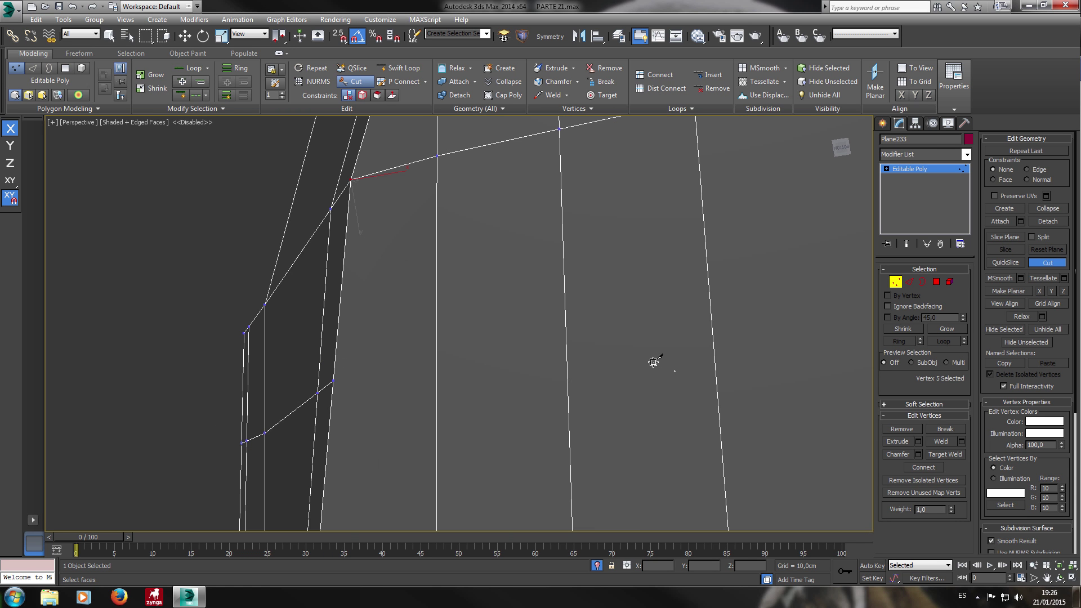
pyautogui.scroll(-3, 668, 370)
pyautogui.keyDown('alt'); pyautogui.moveTo(678, 370); pyautogui.dragTo(580, 355, button='middle'); pyautogui.keyUp('alt')
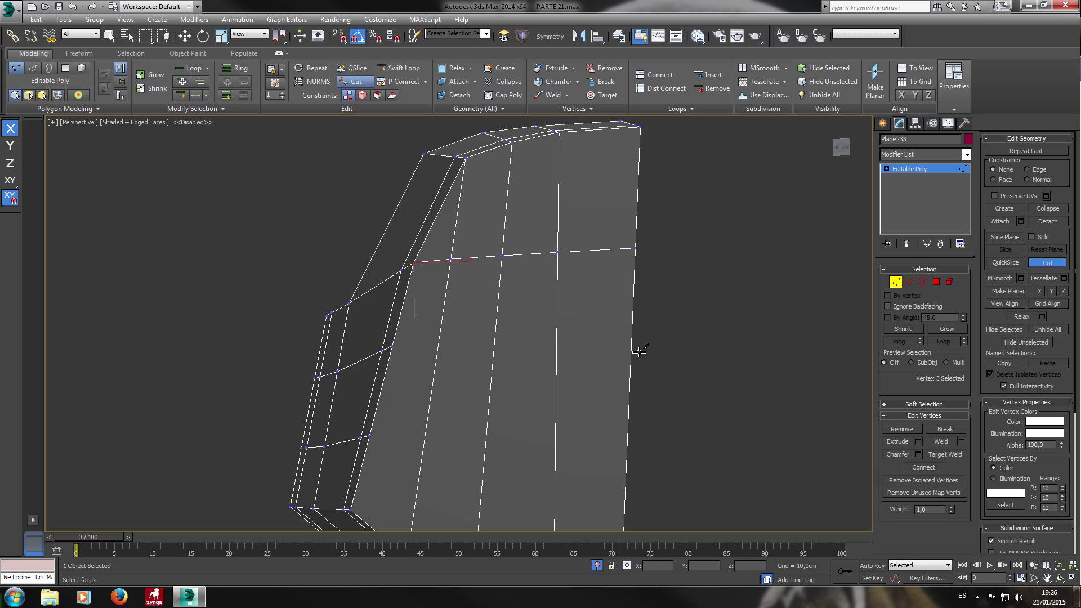
pyautogui.click(392, 345)
pyautogui.moveTo(460, 355)
pyautogui.keyDown('alt'); pyautogui.mouseDown(button='middle')
pyautogui.moveTo(466, 299)
pyautogui.moveTo(460, 351)
pyautogui.mouseUp(button='middle'); pyautogui.keyUp('alt')
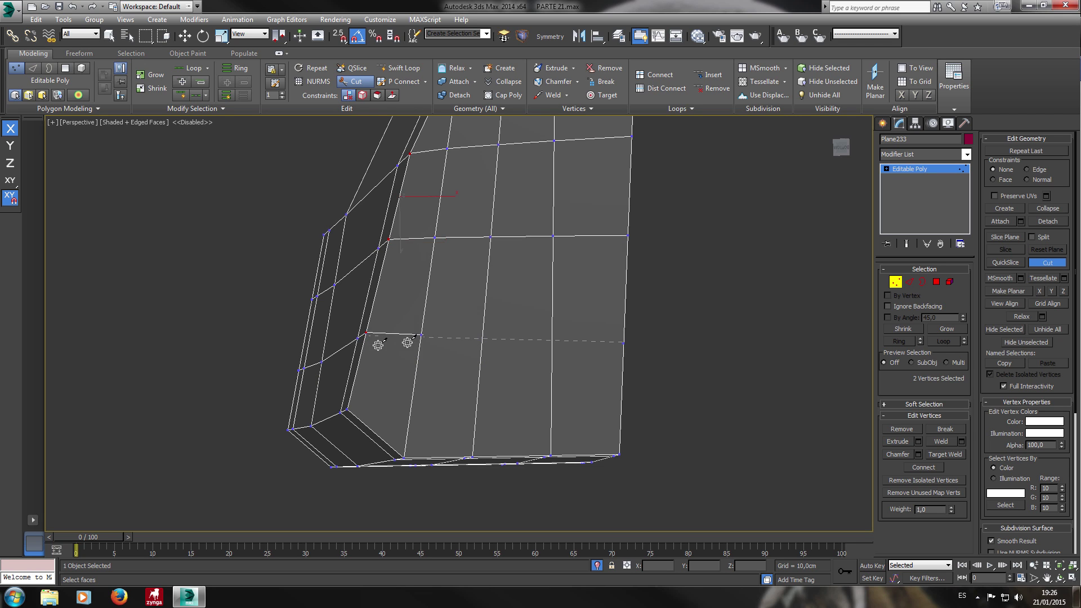
pyautogui.click(367, 335)
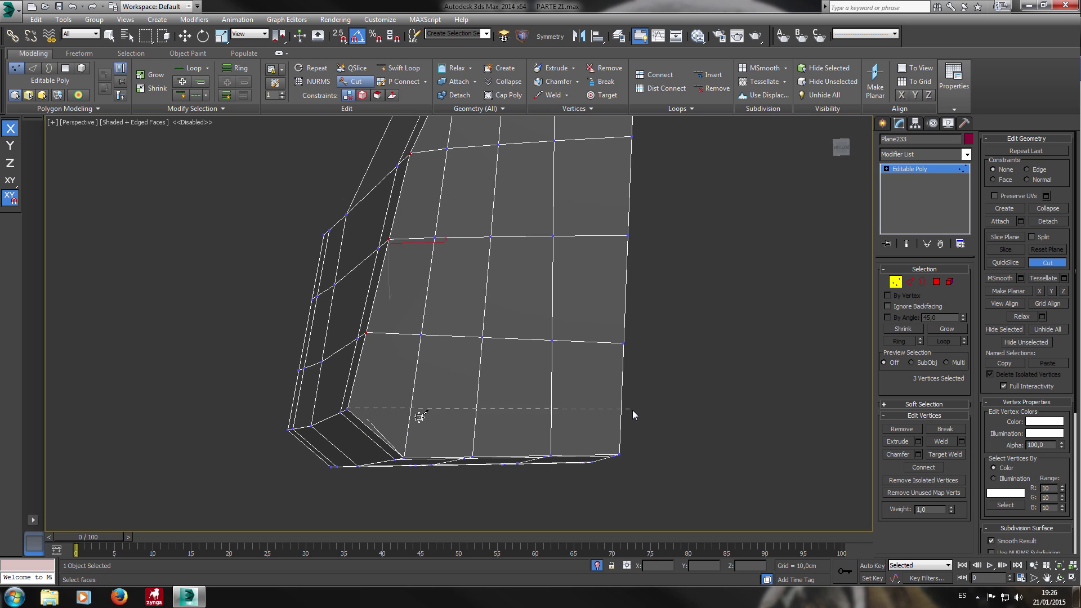
pyautogui.rightClick(650, 363)
pyautogui.moveTo(669, 331); pyautogui.dragTo(667, 333, button='middle')
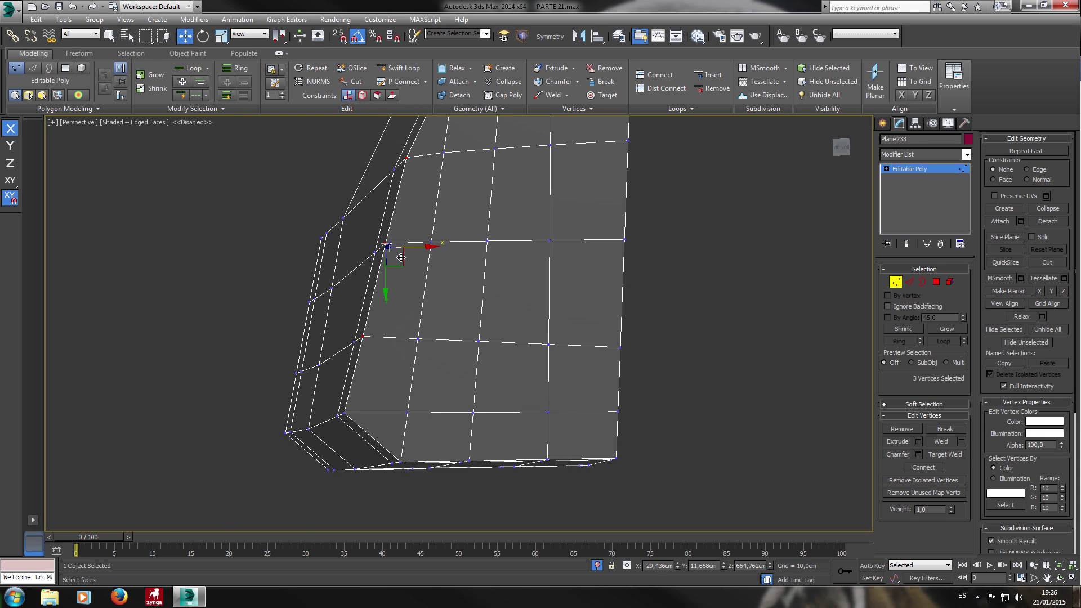
# Try pulling the underside's vertices away from the cheek border at the middle cut lines to test whether they are joined.
pyautogui.scroll(5, 419, 269)
pyautogui.click(376, 237)
pyautogui.moveTo(403, 241); pyautogui.dragTo(452, 245)
pyautogui.moveTo(451, 245)
pyautogui.keyDown('alt'); pyautogui.mouseDown(button='middle')
pyautogui.moveTo(459, 289)
pyautogui.moveTo(440, 252)
pyautogui.mouseUp(button='middle'); pyautogui.keyUp('alt')
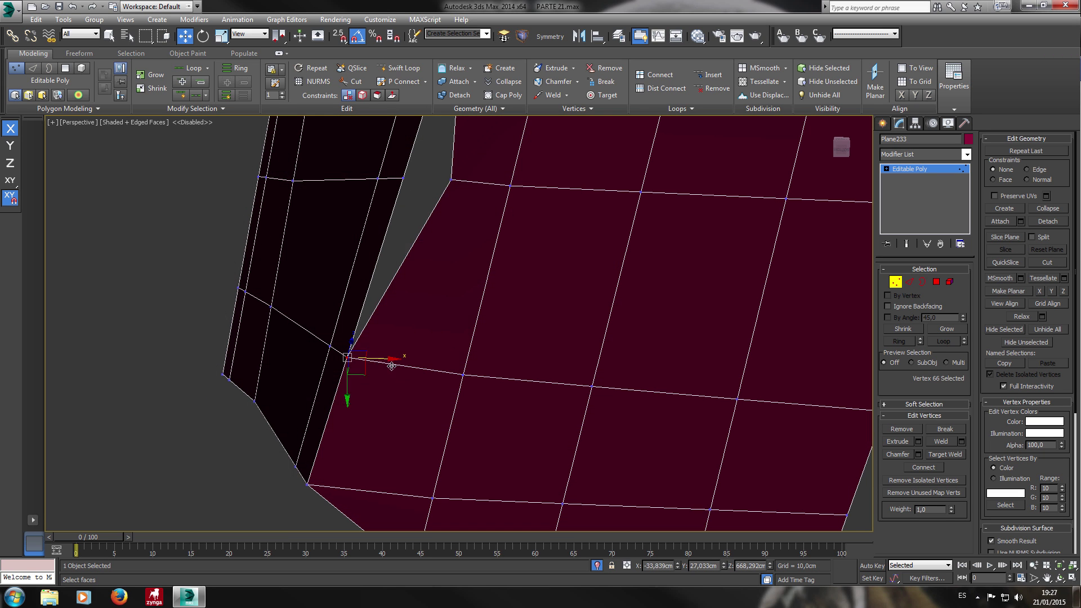
pyautogui.moveTo(381, 364)
pyautogui.mouseDown()
pyautogui.moveTo(430, 366)
pyautogui.moveTo(379, 365)
pyautogui.mouseUp()
# Select the two coincident vertices where the second cut line meets the cheek and weld them with a 0.1 cm threshold.
pyautogui.moveTo(471, 214)
pyautogui.mouseDown()
pyautogui.moveTo(406, 161)
pyautogui.moveTo(394, 169)
pyautogui.mouseUp()
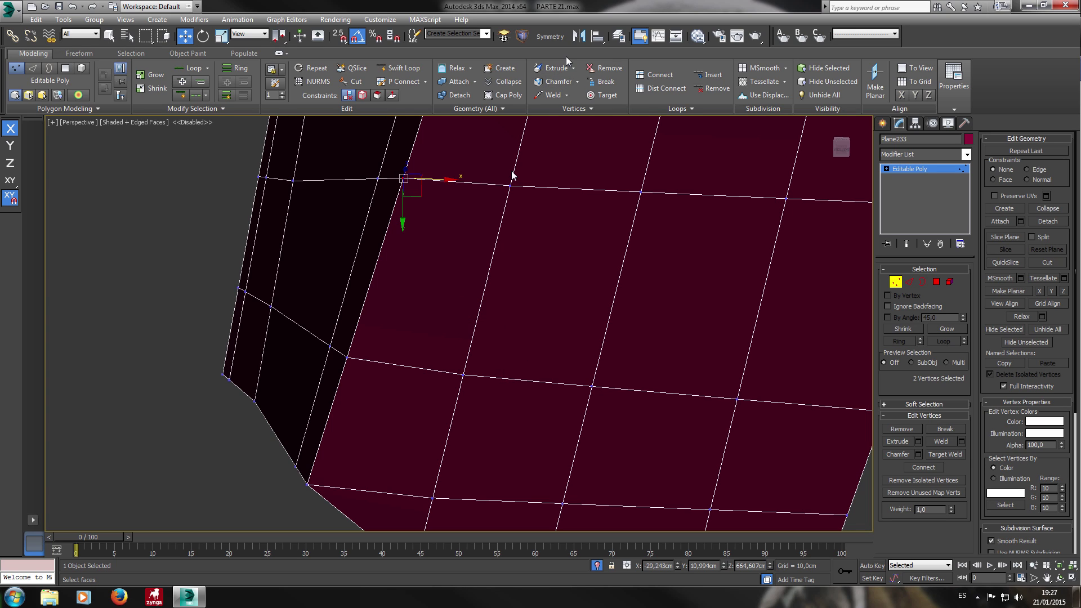
pyautogui.keyDown('shift'); pyautogui.click(553, 95); pyautogui.keyUp('shift')
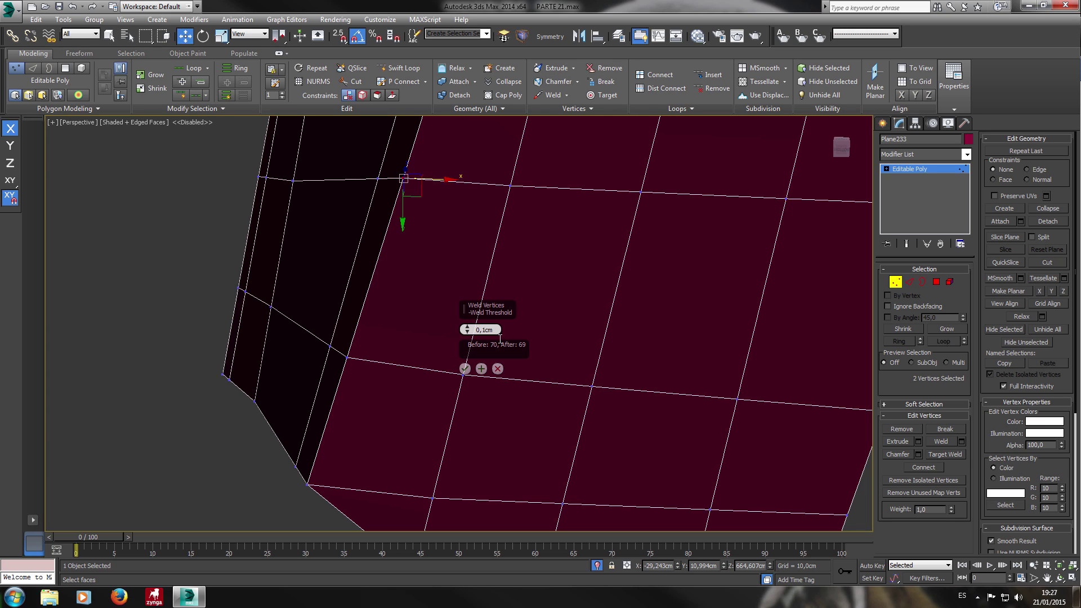
pyautogui.click(464, 369)
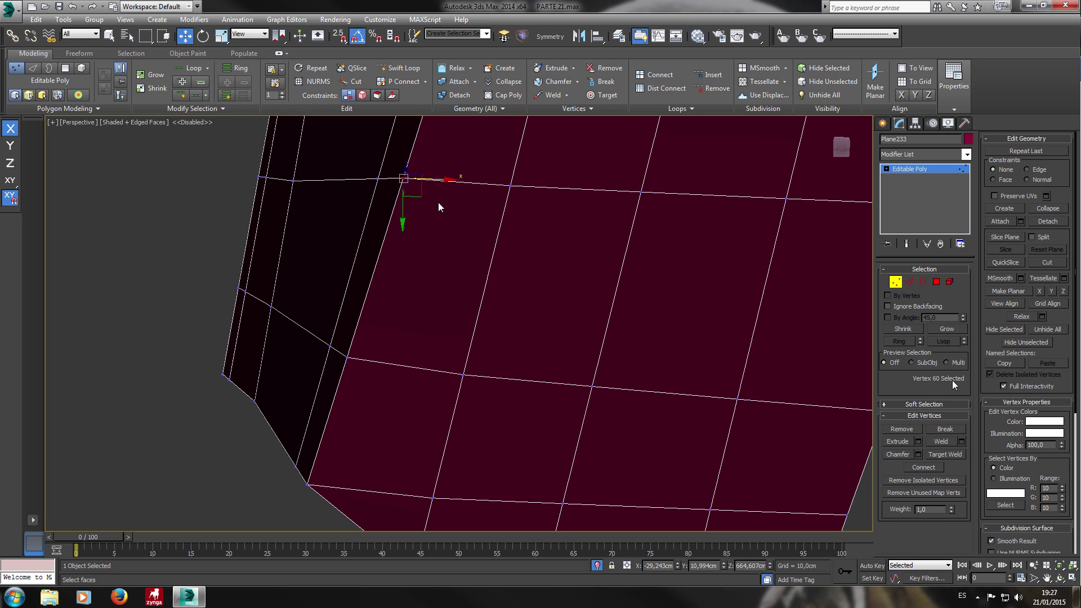
# Undo the trial move at the next cut line towards the back and weld the two coincident vertices on the cheek border there.
pyautogui.moveTo(537, 233); pyautogui.dragTo(572, 262, button='middle')
pyautogui.scroll(2, 509, 316)
pyautogui.scroll(-2, 510, 314)
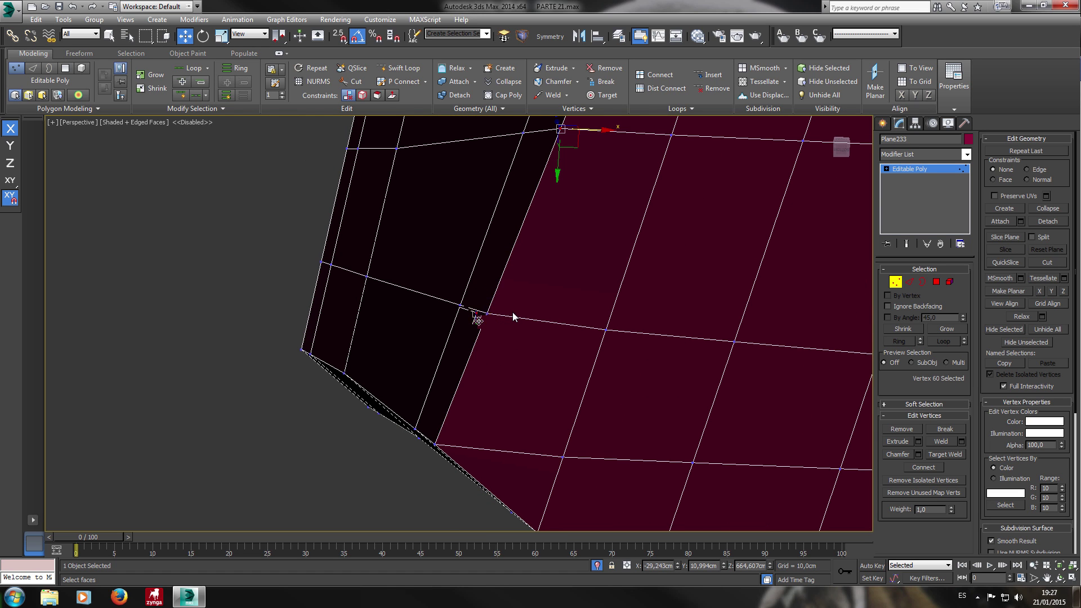
pyautogui.hotkey('ctrl', 'z')
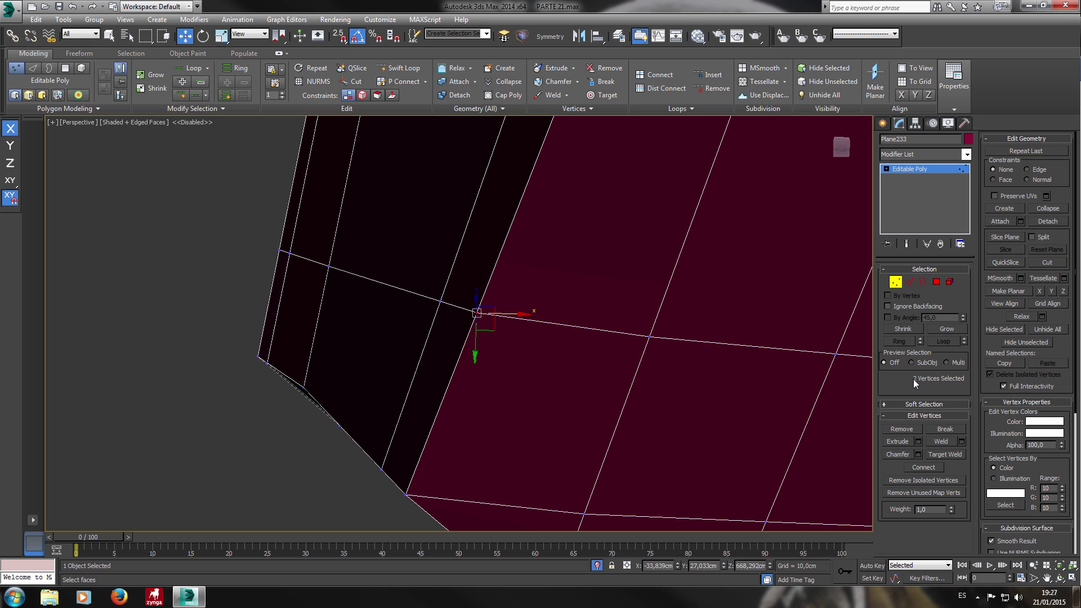
pyautogui.click(541, 95)
# Select the remaining vertices along the cheek's lower border one at a time to check for unwelded duplicates, then leave vertex editing.
pyautogui.moveTo(575, 333)
pyautogui.keyDown('alt'); pyautogui.mouseDown(button='middle')
pyautogui.moveTo(600, 312)
pyautogui.moveTo(460, 293)
pyautogui.moveTo(613, 217)
pyautogui.moveTo(451, 484)
pyautogui.mouseUp(button='middle'); pyautogui.keyUp('alt')
pyautogui.click(449, 348)
pyautogui.moveTo(431, 460); pyautogui.dragTo(393, 403)
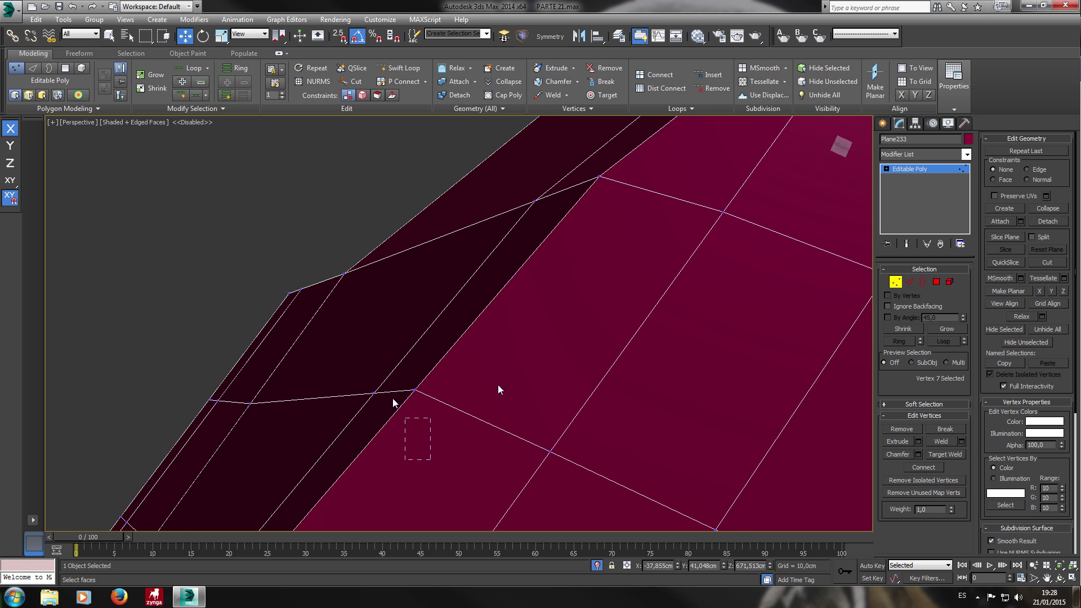
pyautogui.moveTo(498, 384); pyautogui.dragTo(444, 497, button='middle')
pyautogui.moveTo(531, 393); pyautogui.dragTo(510, 301)
pyautogui.moveTo(566, 356)
pyautogui.keyDown('alt'); pyautogui.mouseDown(button='middle')
pyautogui.moveTo(629, 353)
pyautogui.moveTo(569, 353)
pyautogui.mouseUp(button='middle'); pyautogui.keyUp('alt')
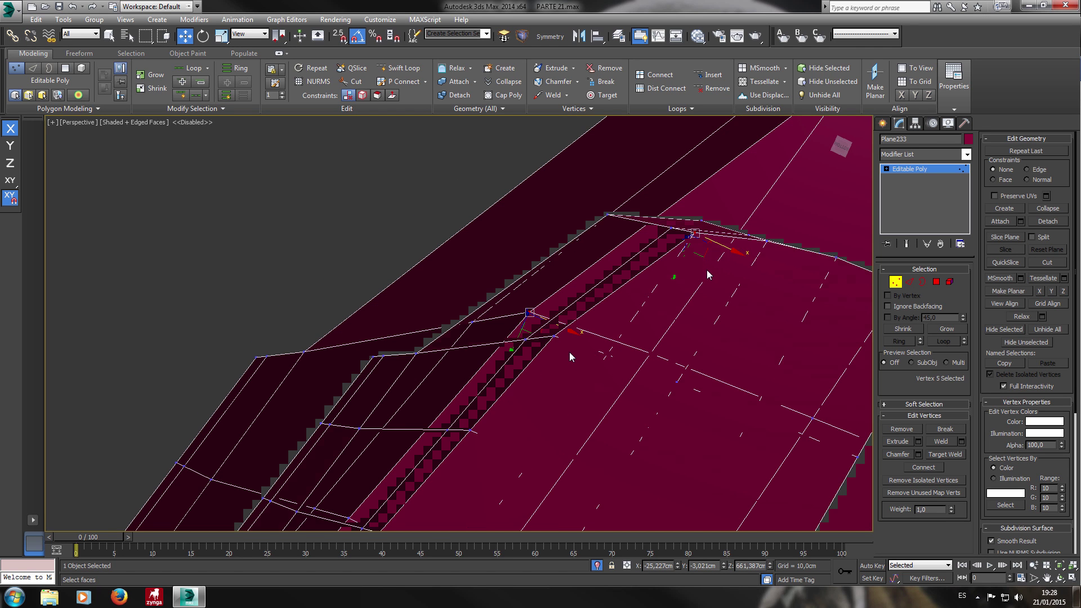
pyautogui.scroll(-6, 709, 299)
pyautogui.moveTo(710, 301); pyautogui.dragTo(663, 252, button='middle')
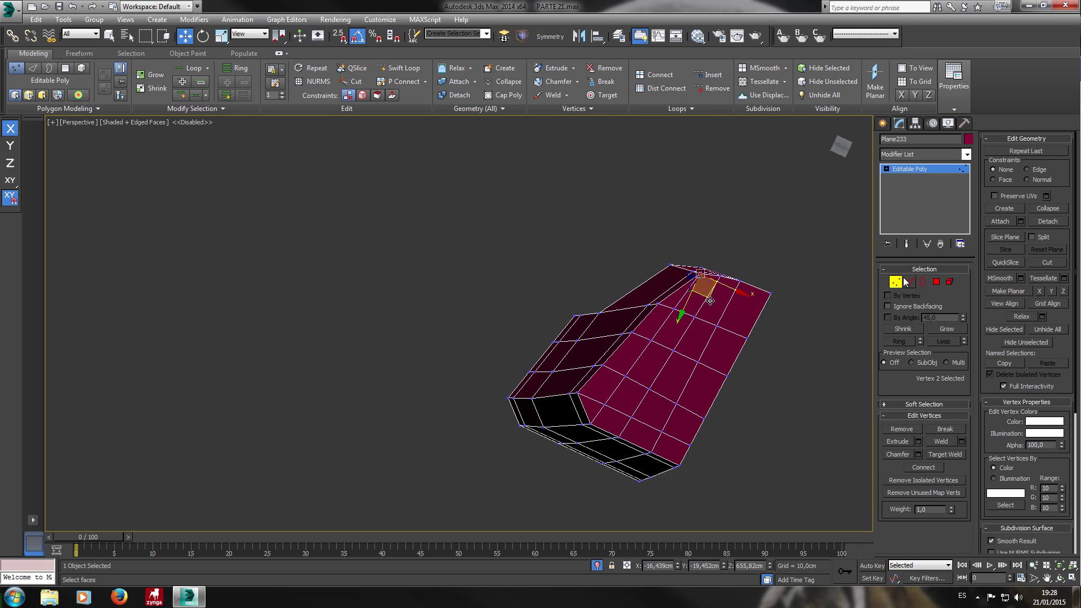
pyautogui.click(896, 286)
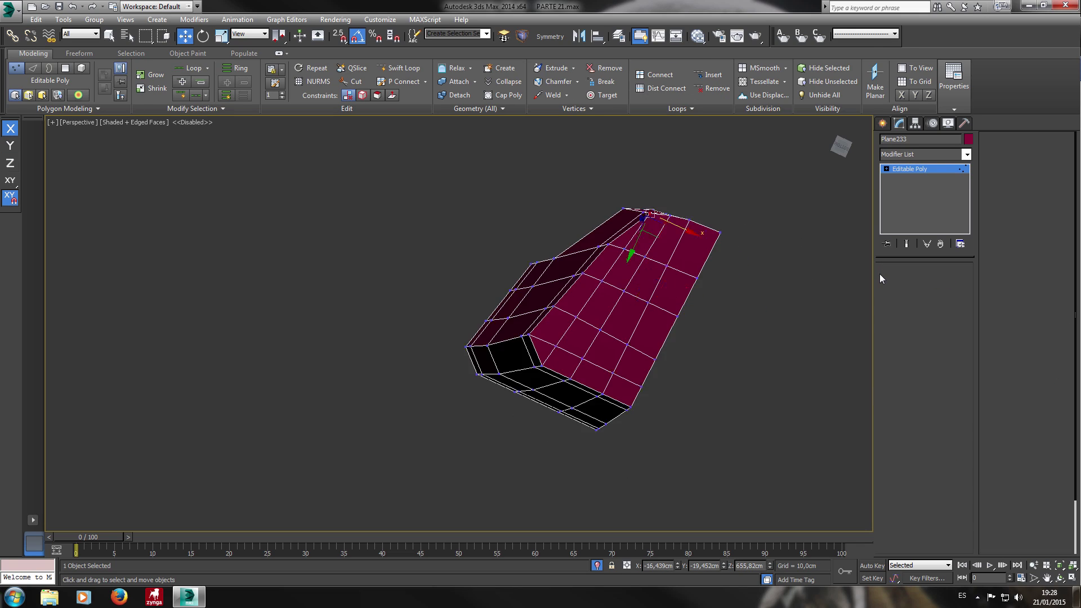
# In the left view, select the upright edges of the tall middle band from back strip to chin and connect them with two edge lines.
pyautogui.keyDown('alt'); pyautogui.moveTo(732, 256); pyautogui.dragTo(841, 372, button='middle'); pyautogui.keyUp('alt')
pyautogui.press('l')
pyautogui.press('p')
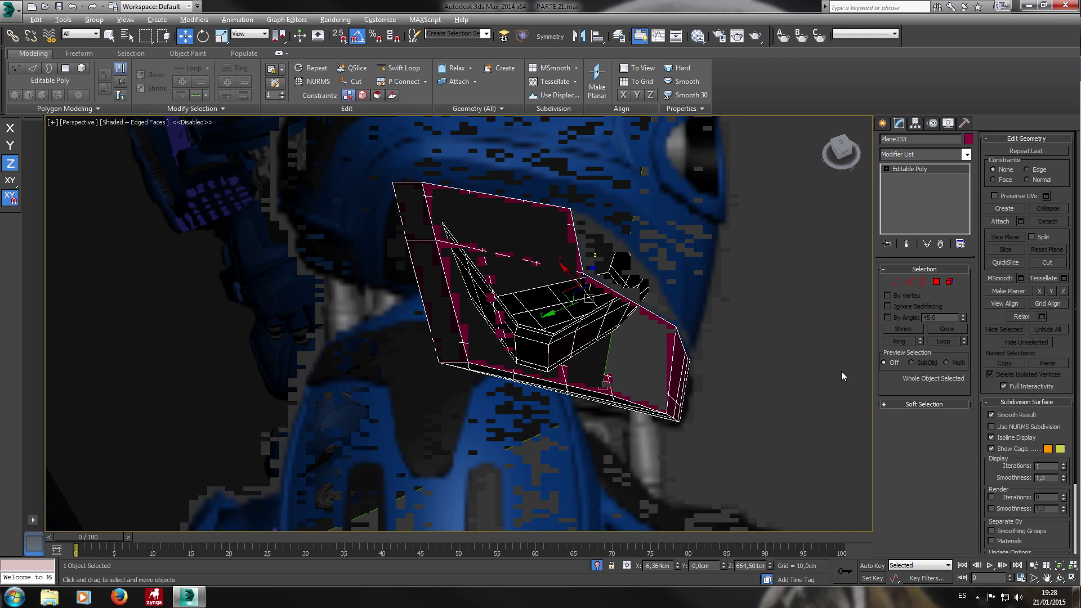
pyautogui.press('l')
pyautogui.press('p')
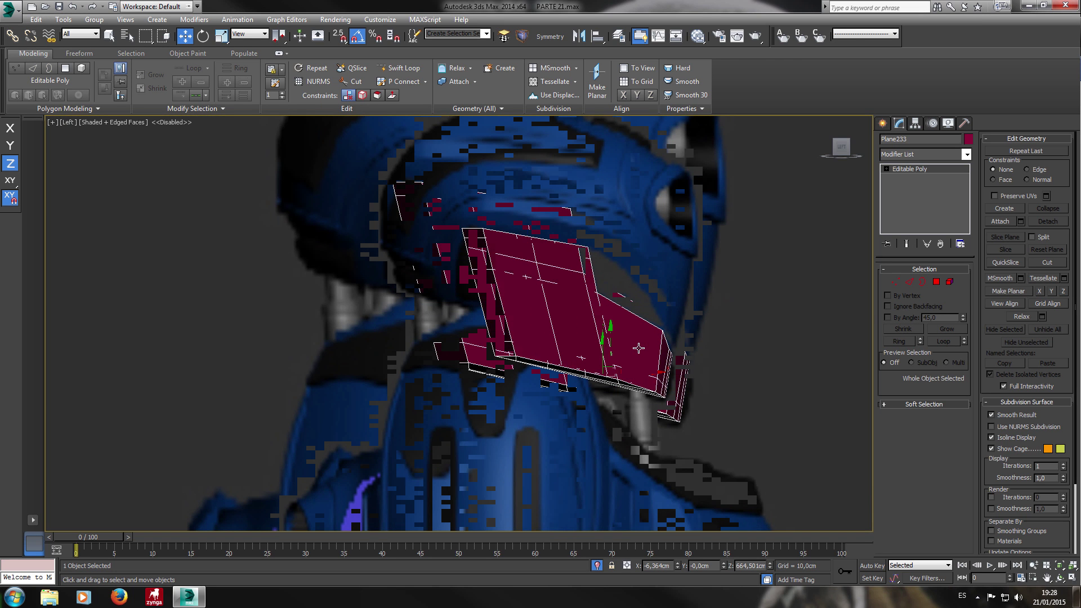
pyautogui.press('l')
pyautogui.click(908, 282)
pyautogui.moveTo(377, 300); pyautogui.dragTo(600, 325)
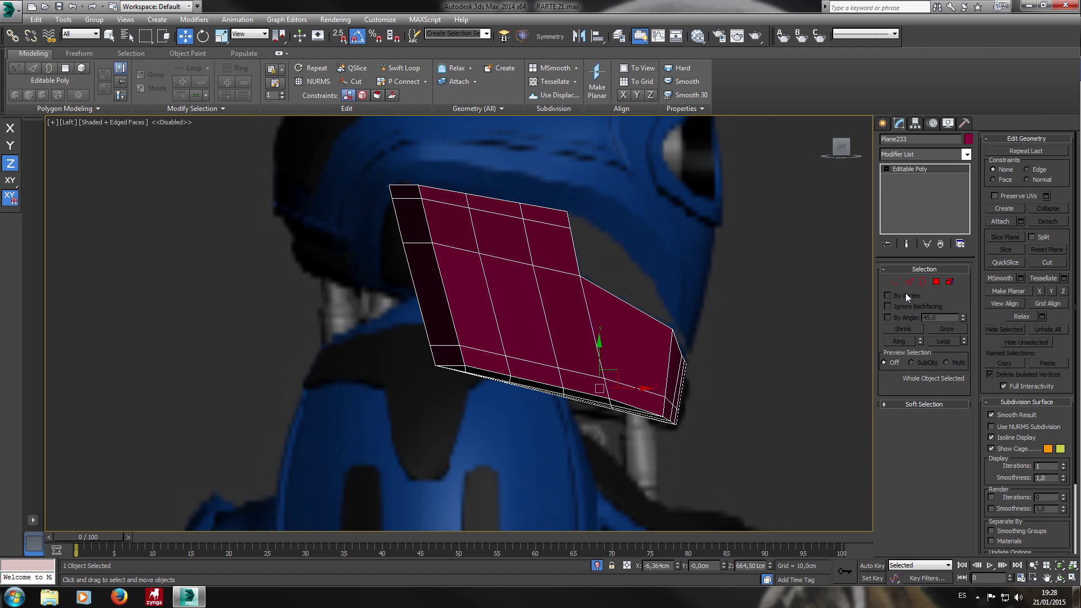
pyautogui.scroll(4, 670, 370)
pyautogui.keyDown('ctrl'); pyautogui.moveTo(738, 396); pyautogui.dragTo(657, 393); pyautogui.keyUp('ctrl')
pyautogui.keyDown('alt'); pyautogui.click(690, 371); pyautogui.keyUp('alt')
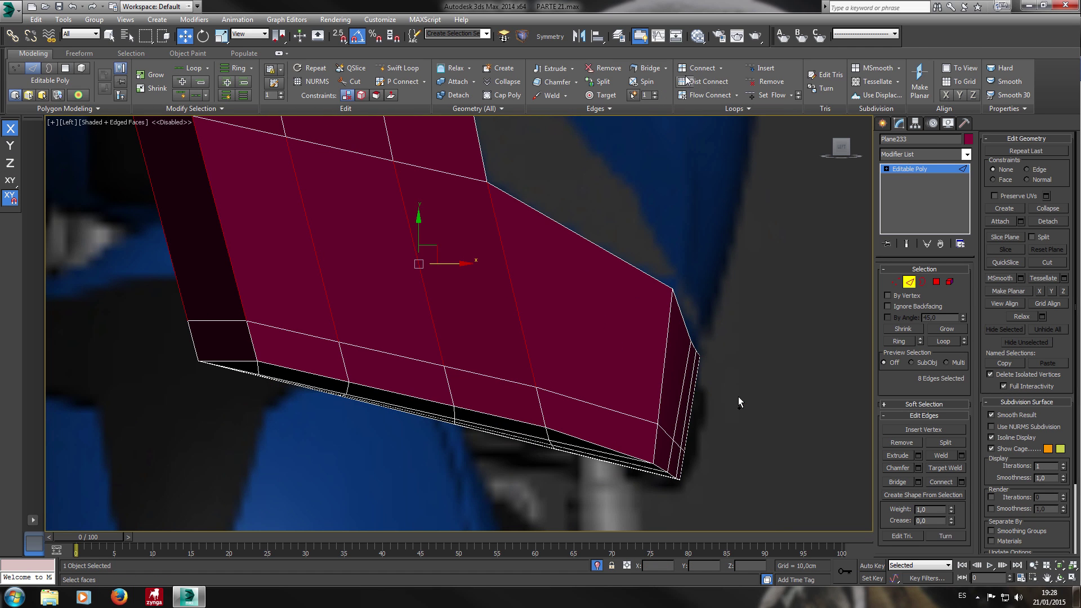
pyautogui.click(701, 68)
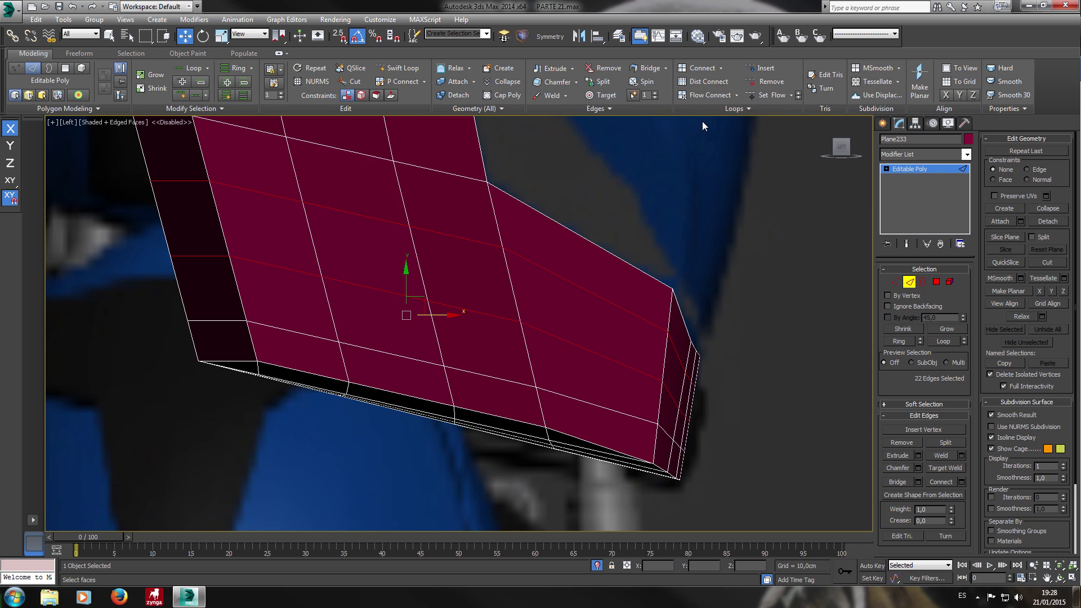
# Move the chin's three lower rows of front vertices slightly forward, row by row, to round its side profile.
pyautogui.press('1')
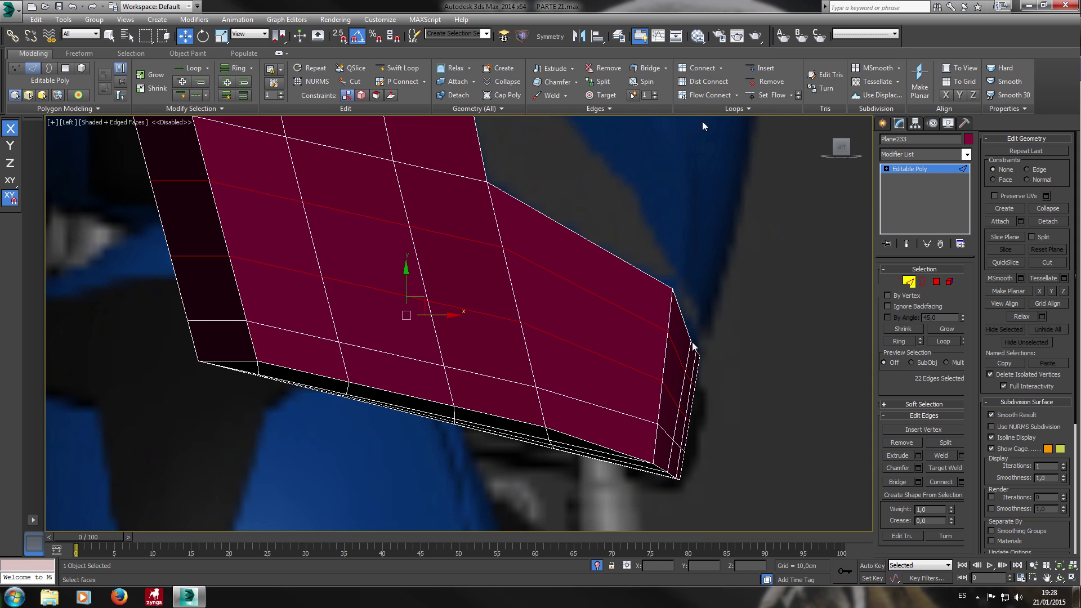
pyautogui.scroll(5, 718, 379)
pyautogui.moveTo(717, 380); pyautogui.dragTo(610, 309)
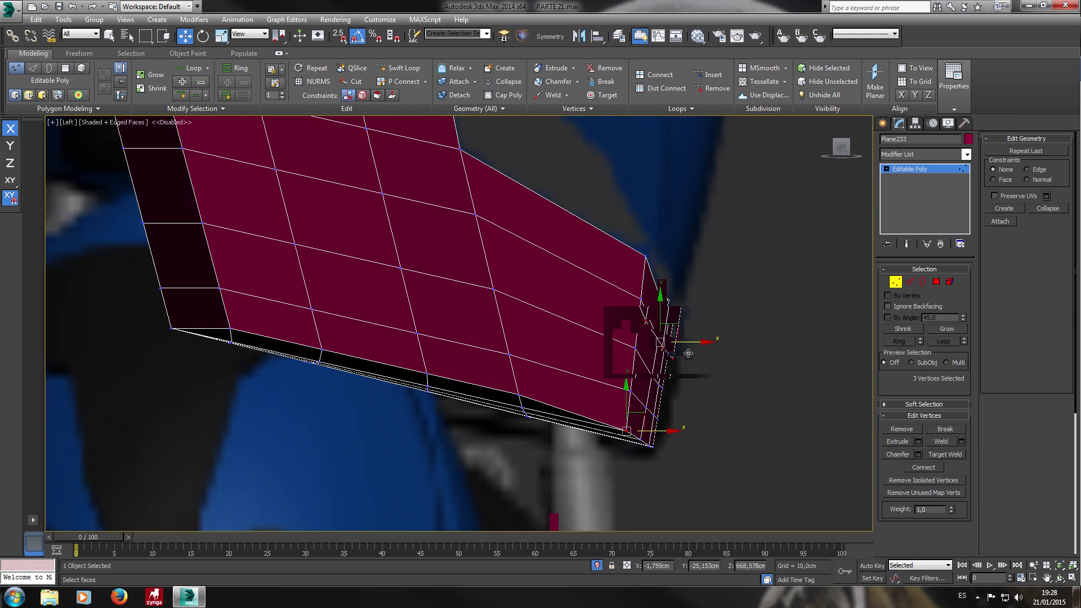
pyautogui.moveTo(690, 353); pyautogui.dragTo(698, 352)
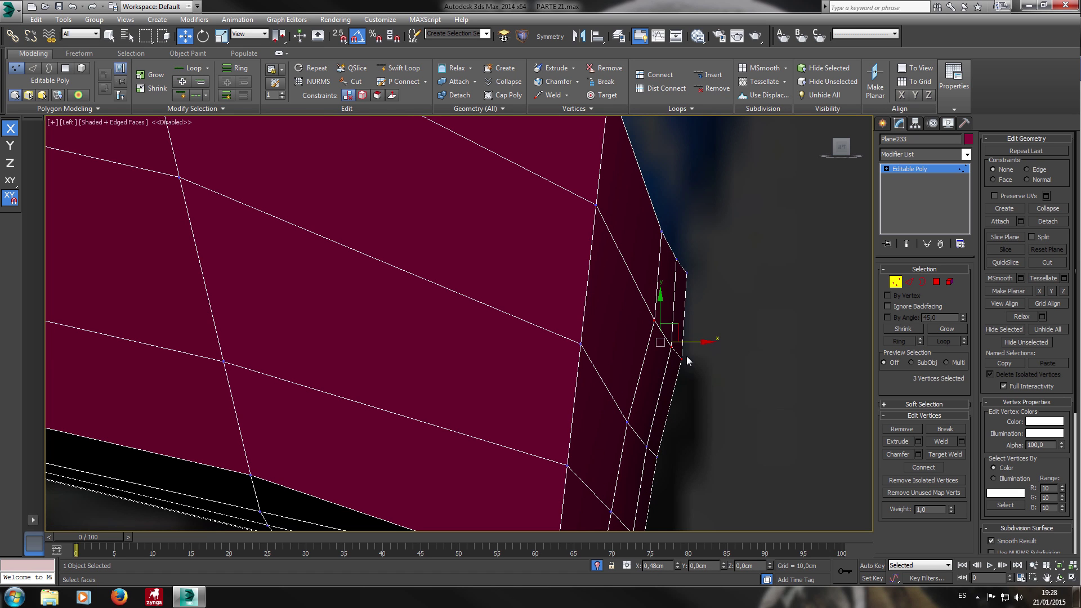
pyautogui.moveTo(654, 443); pyautogui.dragTo(655, 389, button='middle')
pyautogui.moveTo(698, 424); pyautogui.dragTo(603, 355)
pyautogui.moveTo(681, 400); pyautogui.dragTo(691, 402)
pyautogui.moveTo(690, 402); pyautogui.dragTo(697, 312, button='middle')
pyautogui.moveTo(680, 420); pyautogui.dragTo(607, 361)
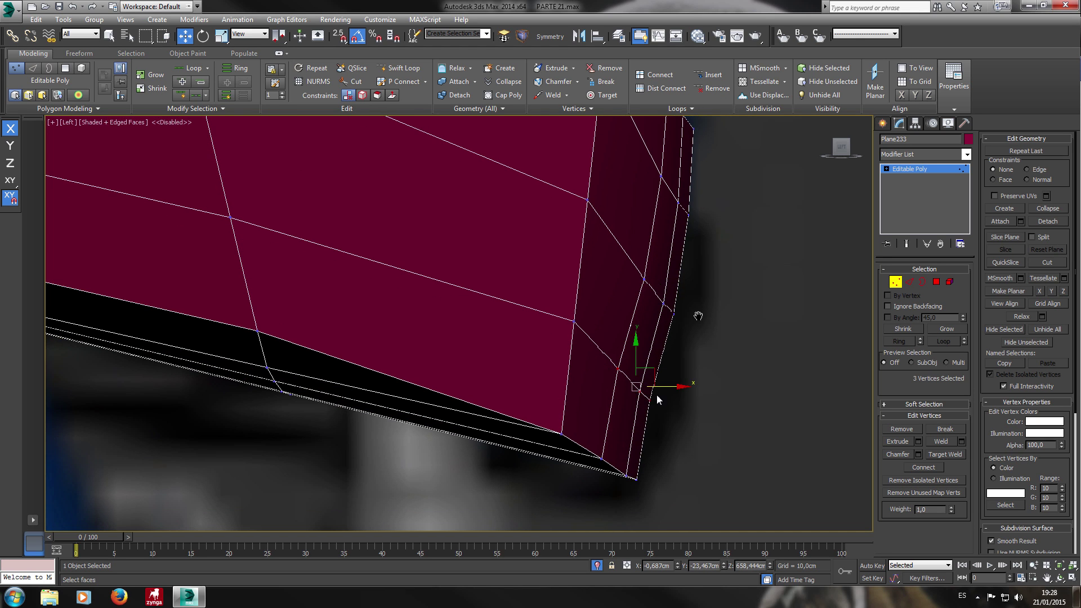
pyautogui.moveTo(681, 398); pyautogui.dragTo(686, 398)
# Select the three vertices of the chin's top front row and nudge them slightly forward.
pyautogui.scroll(-2, 723, 310)
pyautogui.moveTo(722, 310); pyautogui.dragTo(723, 382, button='middle')
pyautogui.scroll(-4, 731, 333)
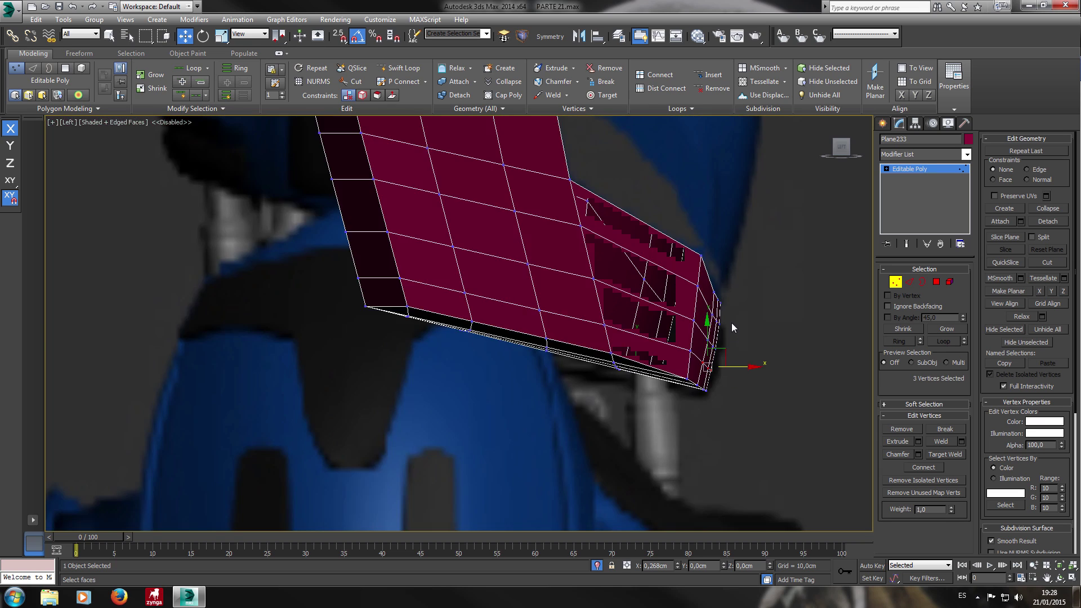
pyautogui.scroll(5, 732, 303)
pyautogui.moveTo(730, 319); pyautogui.dragTo(677, 263)
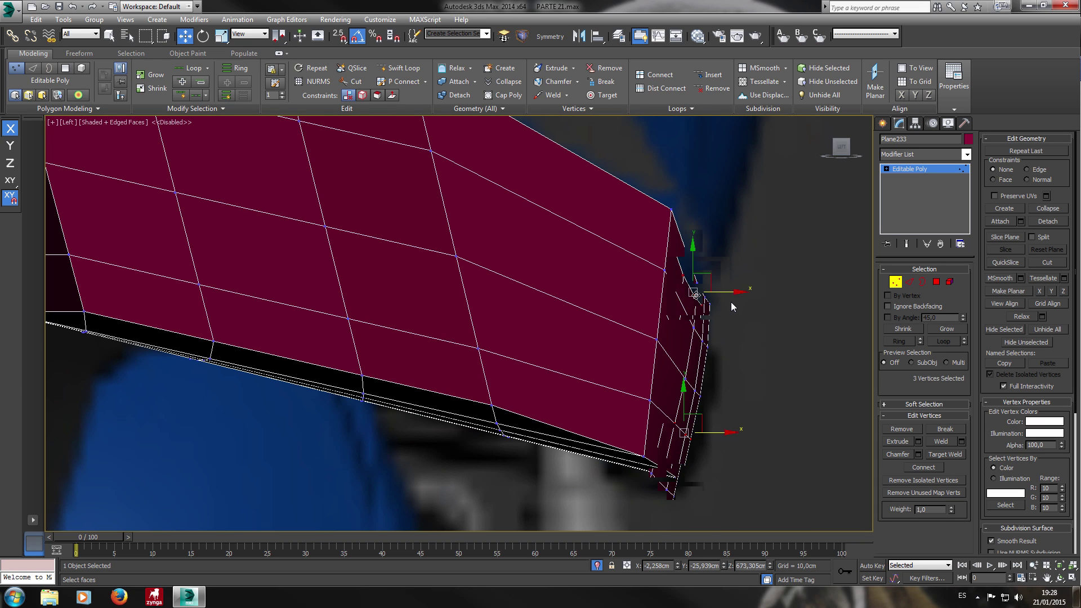
pyautogui.moveTo(726, 301); pyautogui.dragTo(730, 301)
pyautogui.hotkey('ctrl', 'z')
pyautogui.hotkey('ctrl', 'z')
pyautogui.scroll(-4, 731, 302)
pyautogui.moveTo(660, 280); pyautogui.dragTo(698, 390, button='middle')
pyautogui.scroll(2, 730, 302)
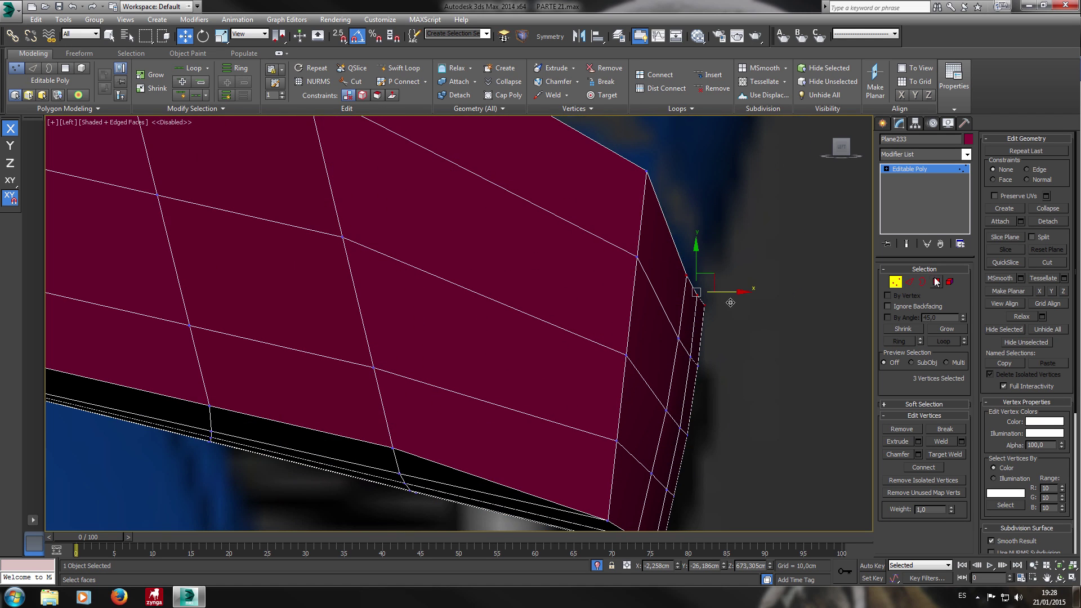
# Select the four stacked middle polygons in the cheek's second column and extrude them inward as one recessed strip.
pyautogui.press('4')
pyautogui.click(540, 399)
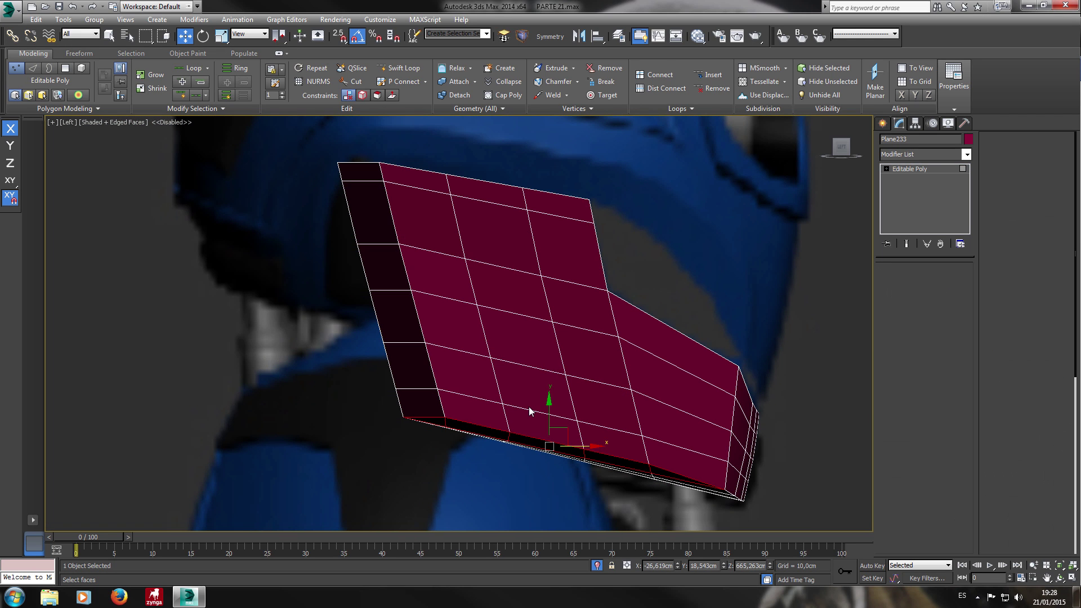
pyautogui.keyDown('ctrl'); pyautogui.click(537, 354); pyautogui.keyUp('ctrl')
pyautogui.keyDown('ctrl'); pyautogui.click(525, 299); pyautogui.keyUp('ctrl')
pyautogui.keyDown('ctrl'); pyautogui.click(524, 257); pyautogui.keyUp('ctrl')
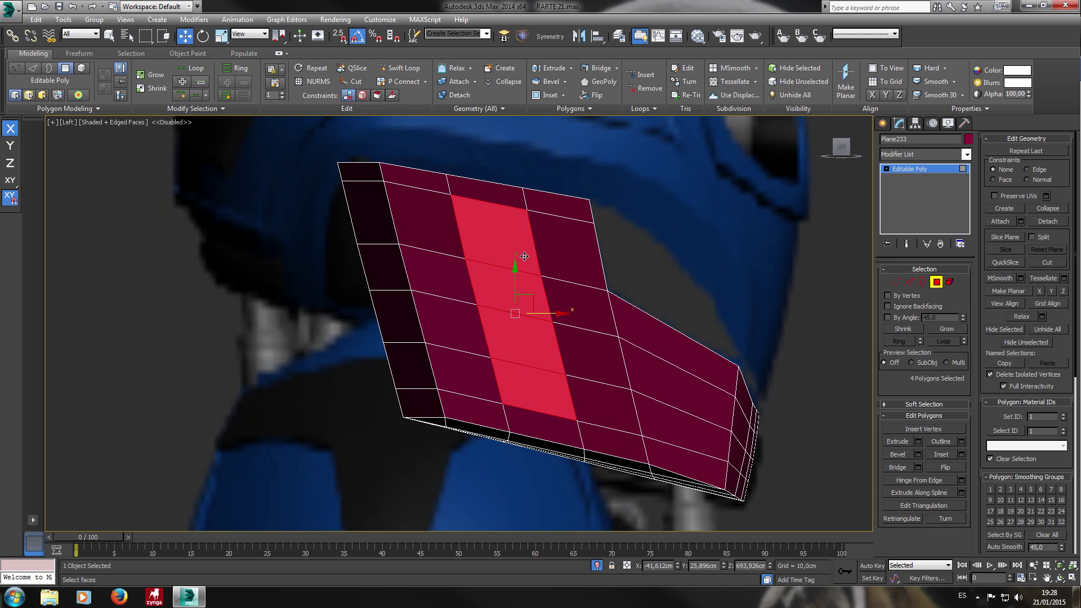
pyautogui.press('p')
pyautogui.scroll(-5, 542, 274)
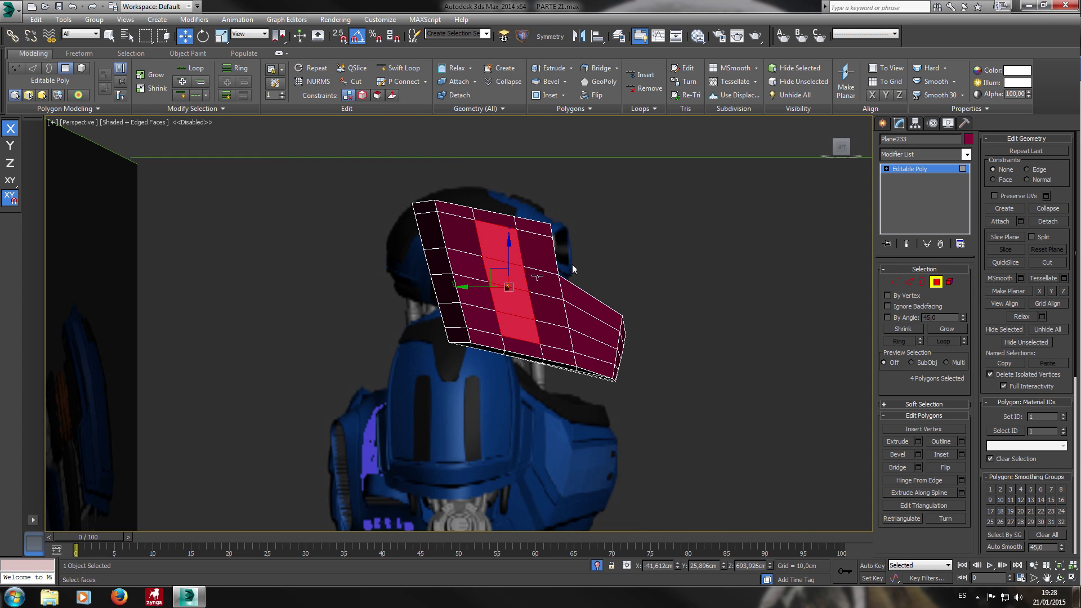
pyautogui.moveTo(537, 277)
pyautogui.keyDown('alt'); pyautogui.mouseDown(button='middle')
pyautogui.moveTo(478, 295)
pyautogui.moveTo(536, 285)
pyautogui.moveTo(550, 271)
pyautogui.mouseUp(button='middle'); pyautogui.keyUp('alt')
pyautogui.keyDown('alt'); pyautogui.moveTo(525, 344); pyautogui.dragTo(514, 285, button='middle'); pyautogui.keyUp('alt')
pyautogui.scroll(5, 514, 284)
pyautogui.moveTo(448, 163); pyautogui.dragTo(462, 278, button='middle')
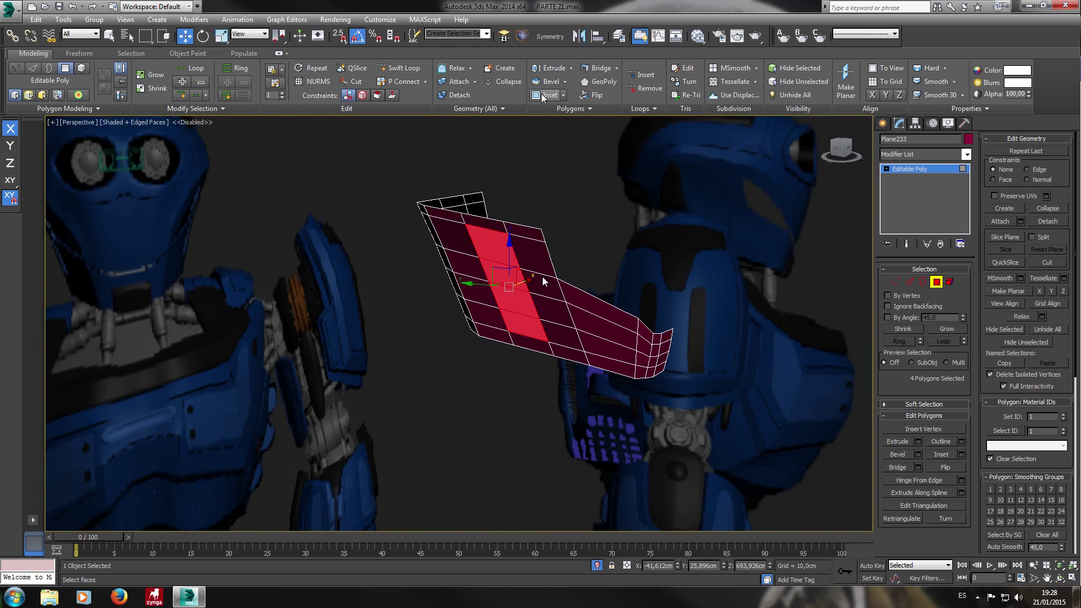
pyautogui.scroll(5, 542, 276)
pyautogui.click(569, 83)
pyautogui.click(479, 329)
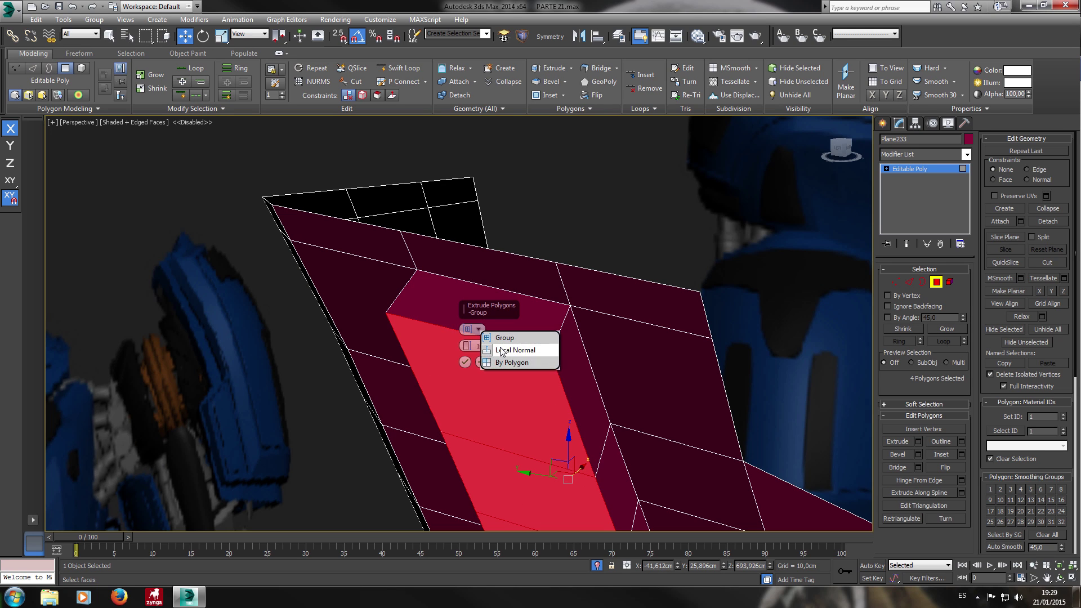
pyautogui.click(483, 337)
pyautogui.moveTo(468, 345); pyautogui.dragTo(461, 412)
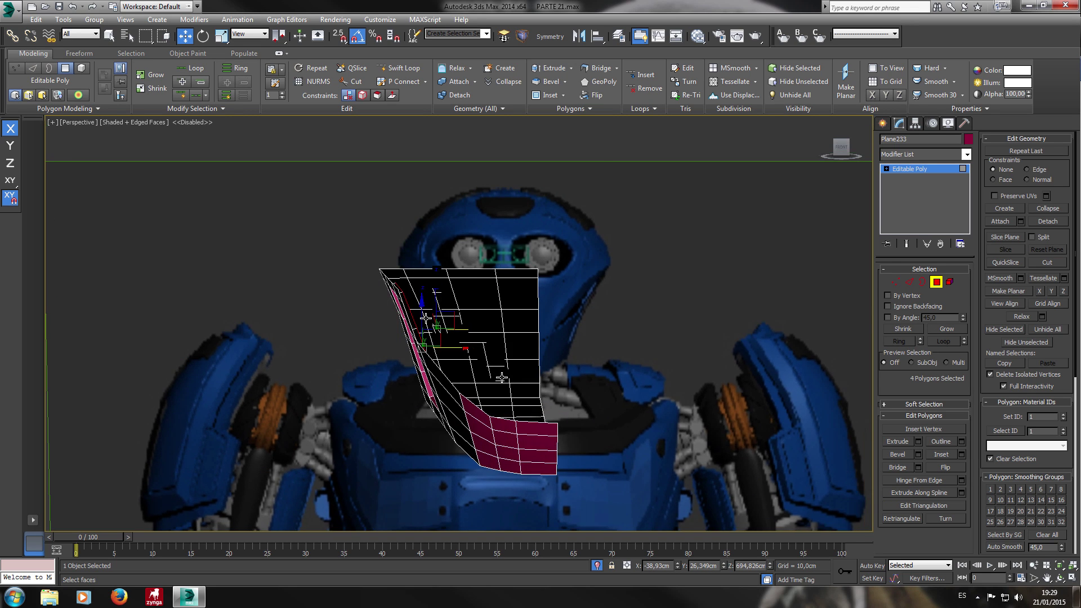
# Examine the depth and shape of the recessed cheek strip from the front and side against the references.
pyautogui.scroll(3, 502, 377)
pyautogui.scroll(-4, 514, 374)
pyautogui.keyDown('alt'); pyautogui.moveTo(555, 369); pyautogui.dragTo(567, 313, button='middle'); pyautogui.keyUp('alt')
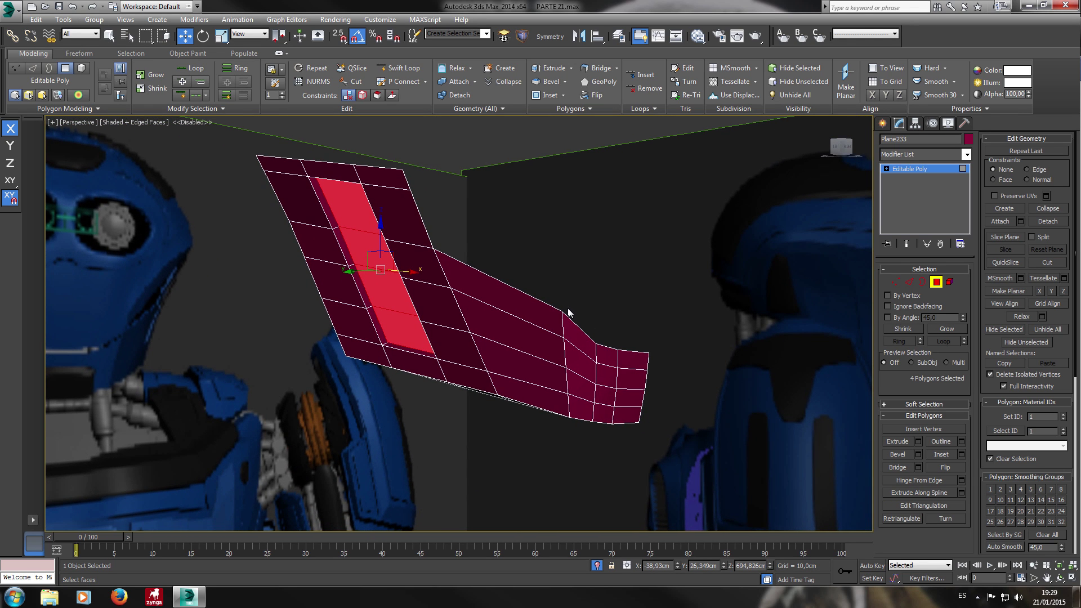
pyautogui.scroll(4, 582, 309)
pyautogui.scroll(-4, 580, 303)
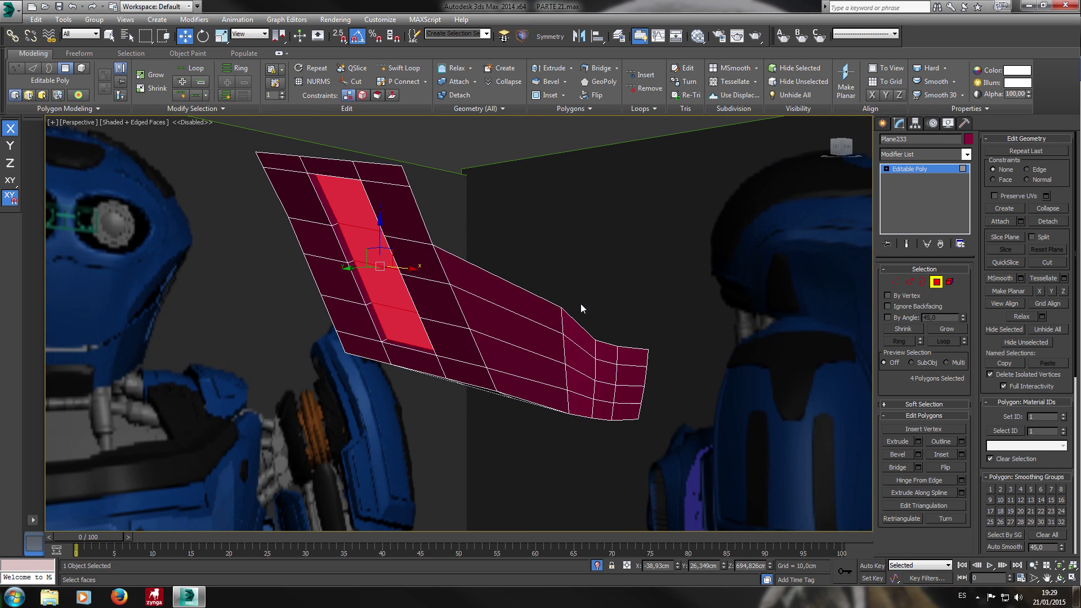
pyautogui.scroll(4, 581, 303)
pyautogui.keyDown('alt'); pyautogui.moveTo(580, 303); pyautogui.dragTo(688, 309, button='middle'); pyautogui.keyUp('alt')
# Select all upright edges in the band just below the cheek's front corner, including the back strip, both recess walls, jaw and chin.
pyautogui.press('2')
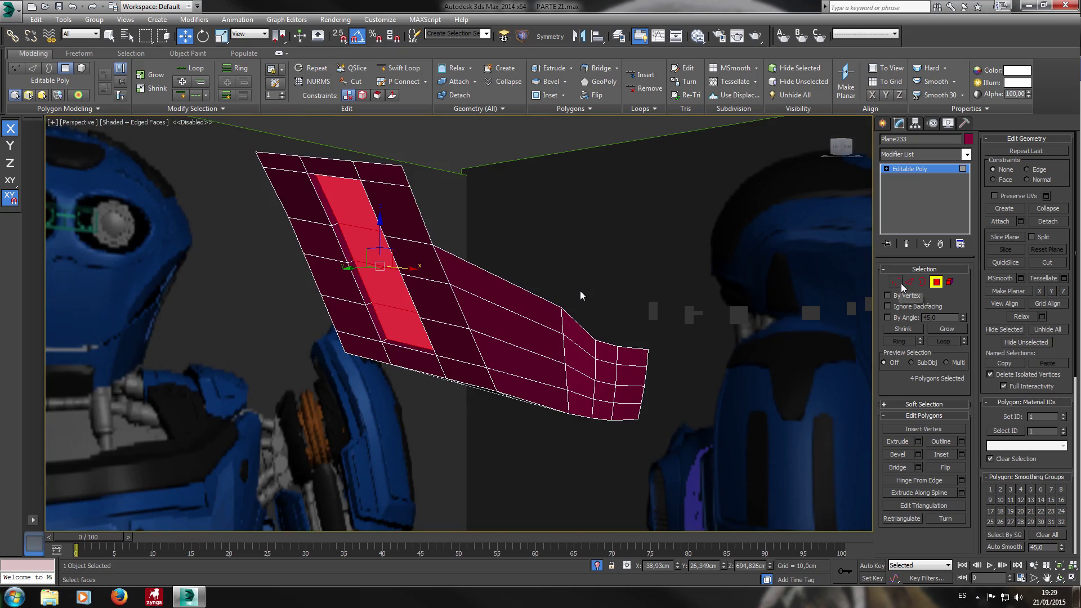
pyautogui.scroll(5, 580, 291)
pyautogui.moveTo(478, 272); pyautogui.dragTo(536, 315, button='middle')
pyautogui.scroll(-4, 506, 271)
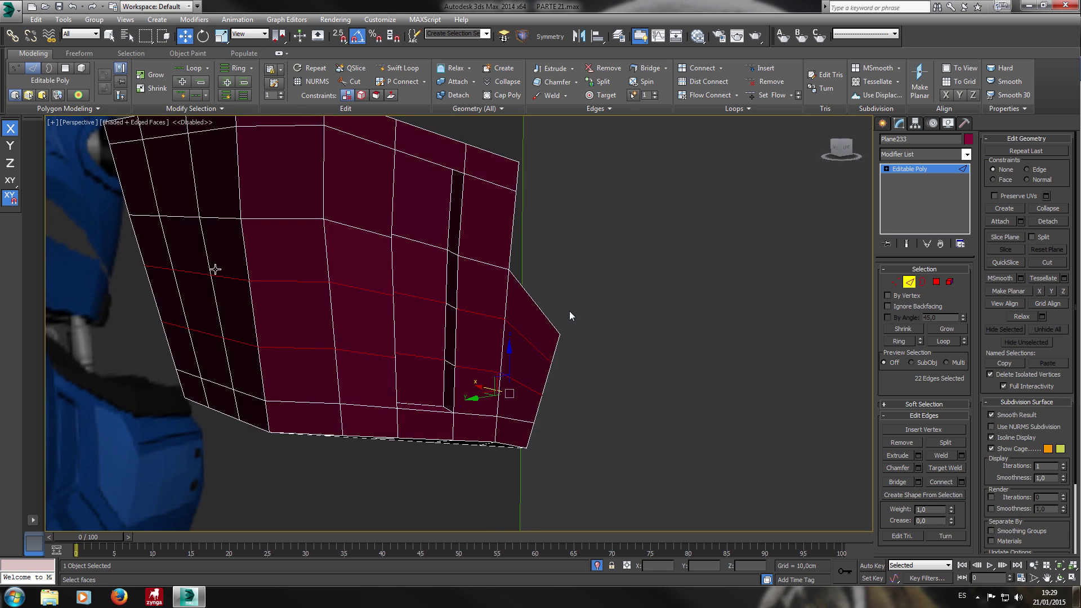
pyautogui.doubleClick(400, 266)
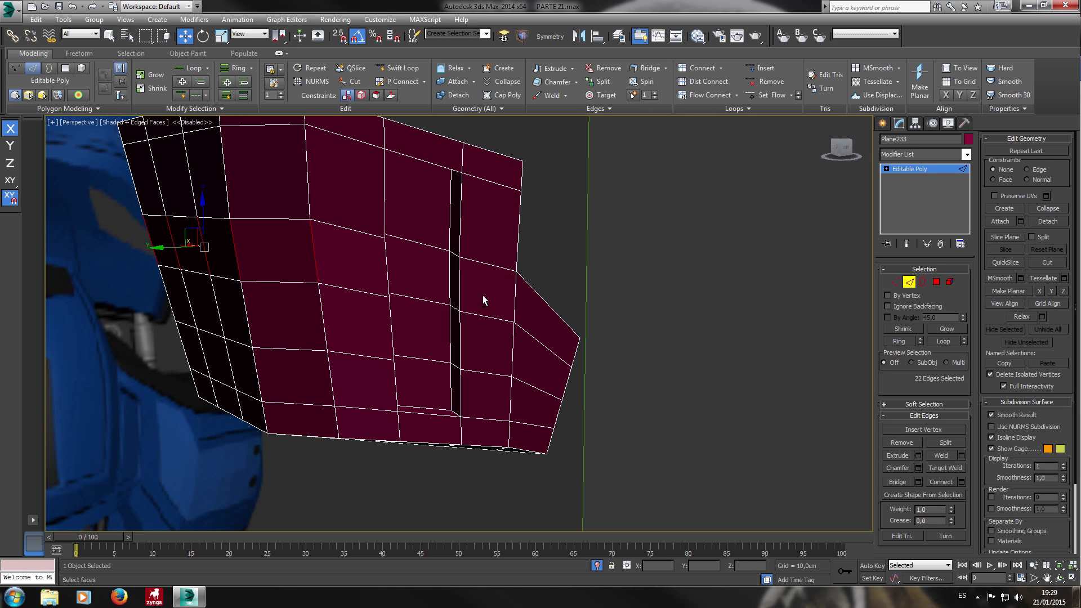
pyautogui.press('F3')
pyautogui.press('F3')
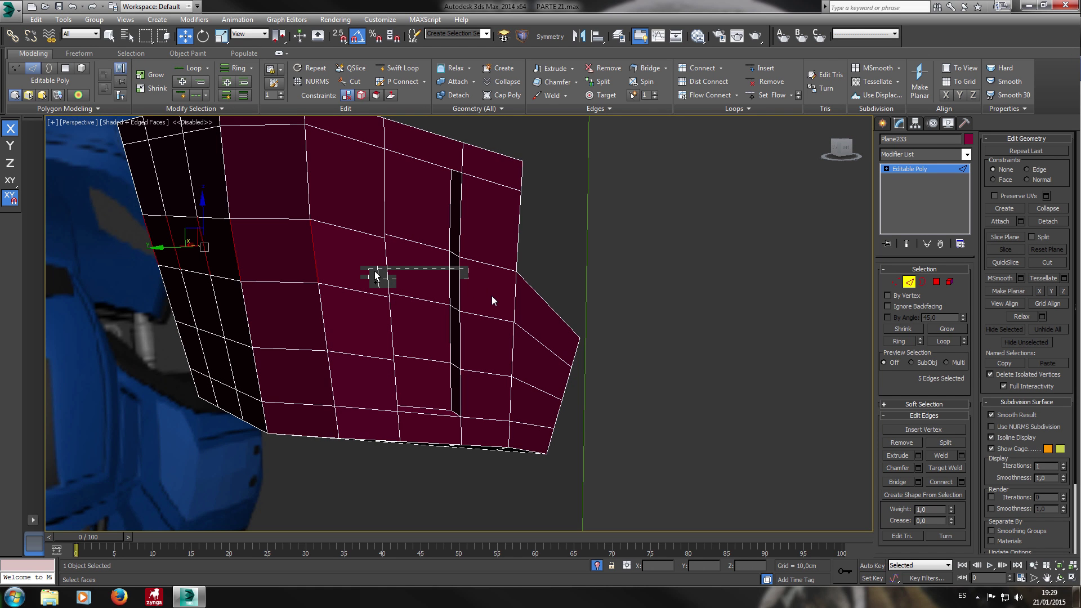
pyautogui.press('F3')
pyautogui.moveTo(509, 306)
pyautogui.keyDown('alt'); pyautogui.mouseDown(button='middle')
pyautogui.moveTo(568, 349)
pyautogui.moveTo(651, 356)
pyautogui.moveTo(609, 354)
pyautogui.mouseUp(button='middle'); pyautogui.keyUp('alt')
pyautogui.keyDown('ctrl'); pyautogui.moveTo(565, 365); pyautogui.dragTo(527, 366); pyautogui.keyUp('ctrl')
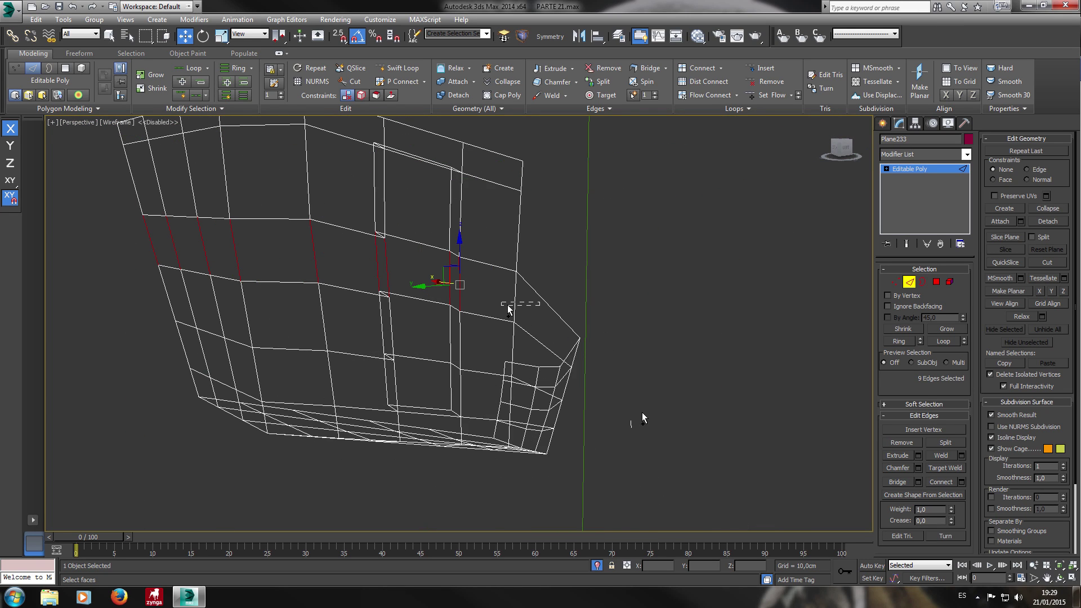
pyautogui.keyDown('ctrl'); pyautogui.moveTo(642, 413); pyautogui.dragTo(622, 418); pyautogui.keyUp('ctrl')
pyautogui.keyDown('ctrl'); pyautogui.moveTo(707, 425); pyautogui.dragTo(684, 426); pyautogui.keyUp('ctrl')
pyautogui.keyDown('ctrl'); pyautogui.moveTo(810, 434); pyautogui.dragTo(783, 435); pyautogui.keyUp('ctrl')
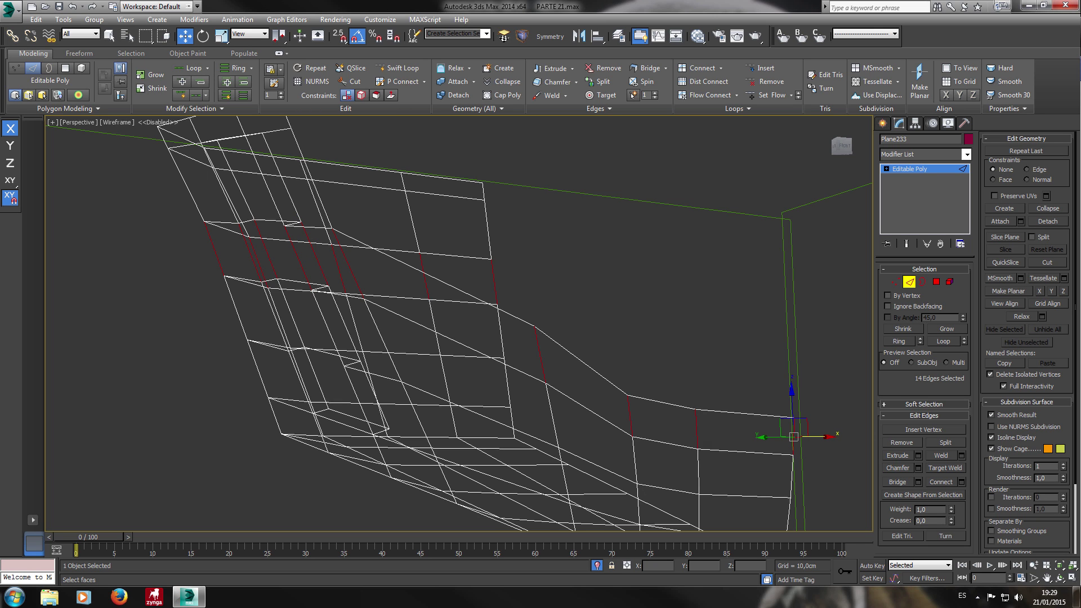
# Try a plain Connect on the band's selected edges, undo it, and open the Connect settings for the same selection.
pyautogui.keyDown('alt'); pyautogui.moveTo(585, 270); pyautogui.dragTo(651, 288, button='middle'); pyautogui.keyUp('alt')
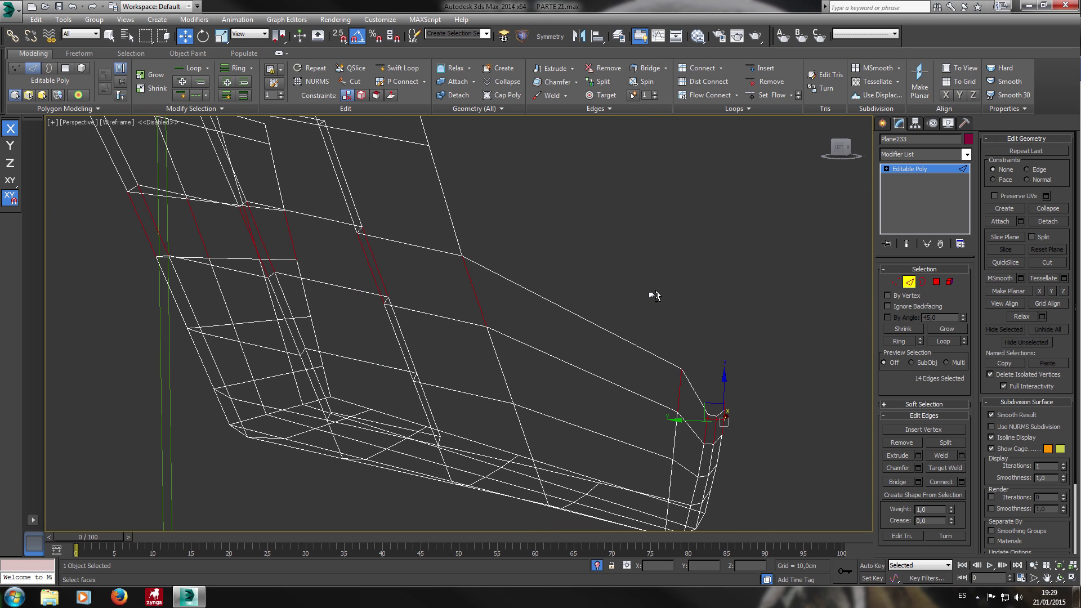
pyautogui.press('F3')
pyautogui.press('F3')
pyautogui.press('F3')
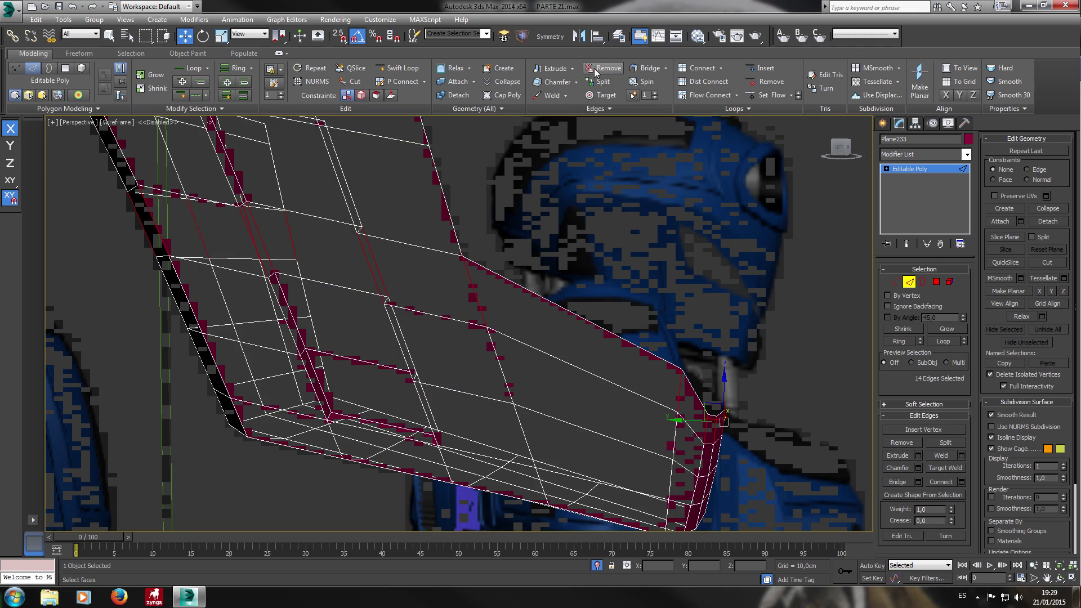
pyautogui.click(698, 68)
pyautogui.hotkey('ctrl', 'z')
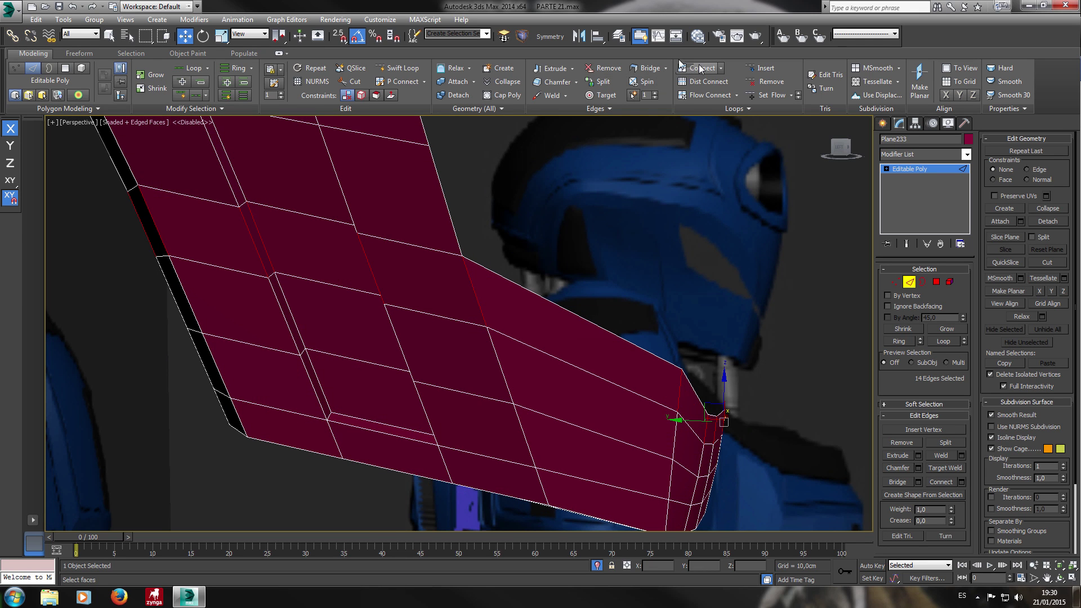
pyautogui.click(720, 68)
pyautogui.click(718, 80)
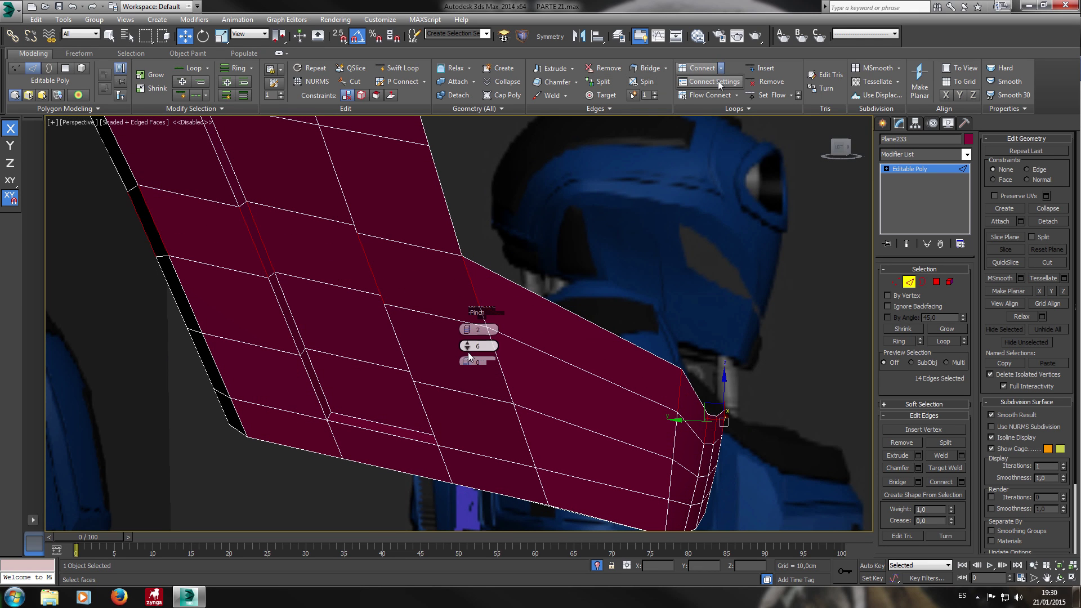
# Connect the selected edge ring across the mask piece with a single new edge loop.
pyautogui.click(468, 332)
pyautogui.click(464, 378)
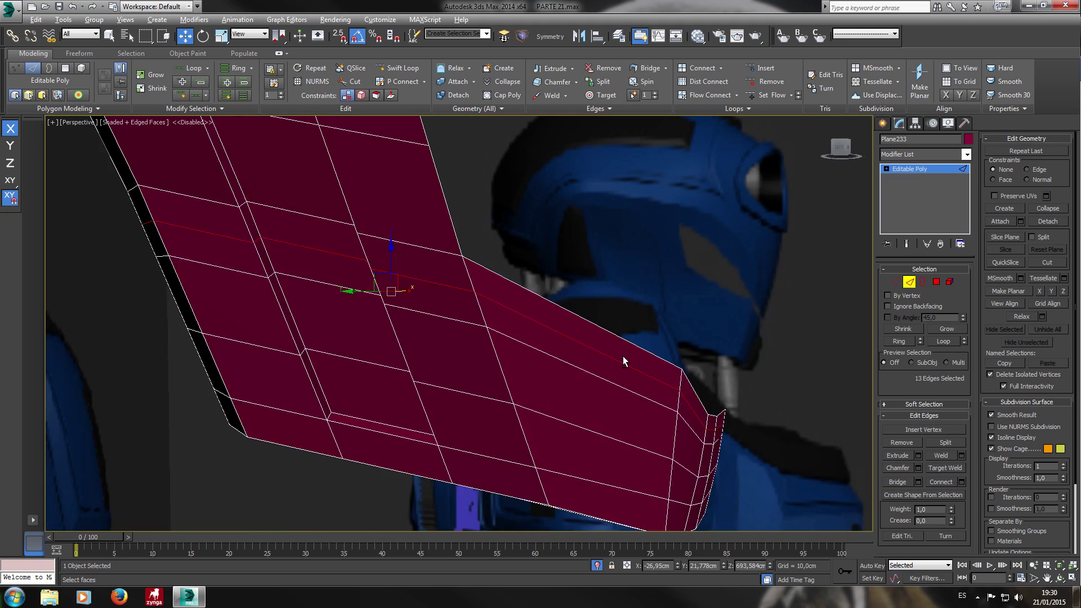
pyautogui.keyDown('alt'); pyautogui.moveTo(623, 356); pyautogui.dragTo(811, 355, button='middle'); pyautogui.keyUp('alt')
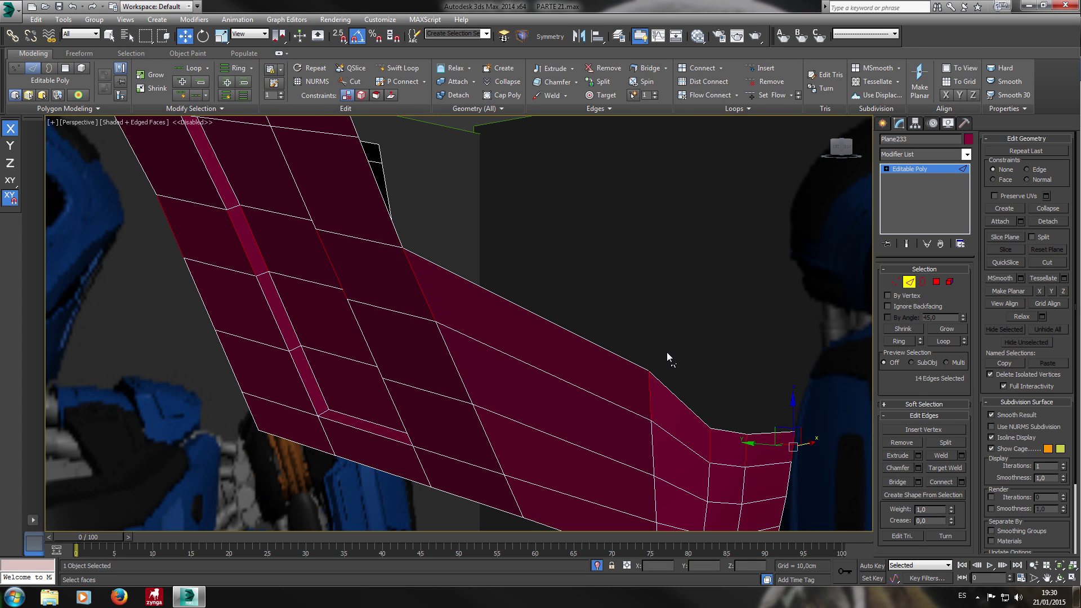
pyautogui.hotkey('ctrl', 'shift', 'e')
pyautogui.keyDown('alt'); pyautogui.moveTo(670, 357); pyautogui.dragTo(317, 118, button='middle'); pyautogui.keyUp('alt')
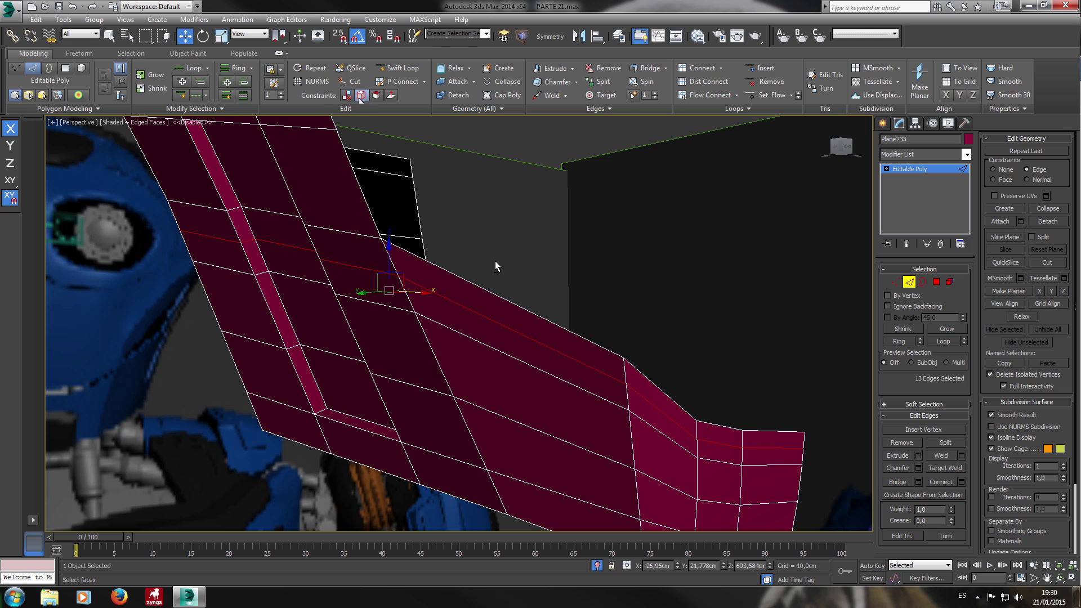
# Move the new edge loop upward along Z, constrained to its edges, close to the piece's upper sloping border.
pyautogui.press('F7')
pyautogui.hotkey('shift', 'x')
pyautogui.moveTo(401, 263); pyautogui.dragTo(404, 258)
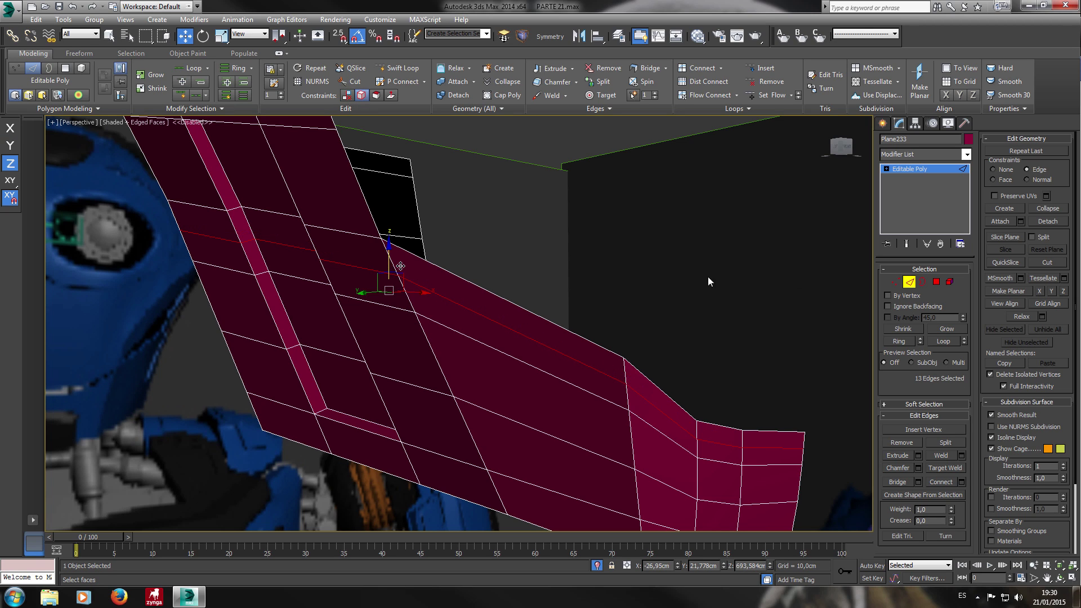
pyautogui.click(936, 281)
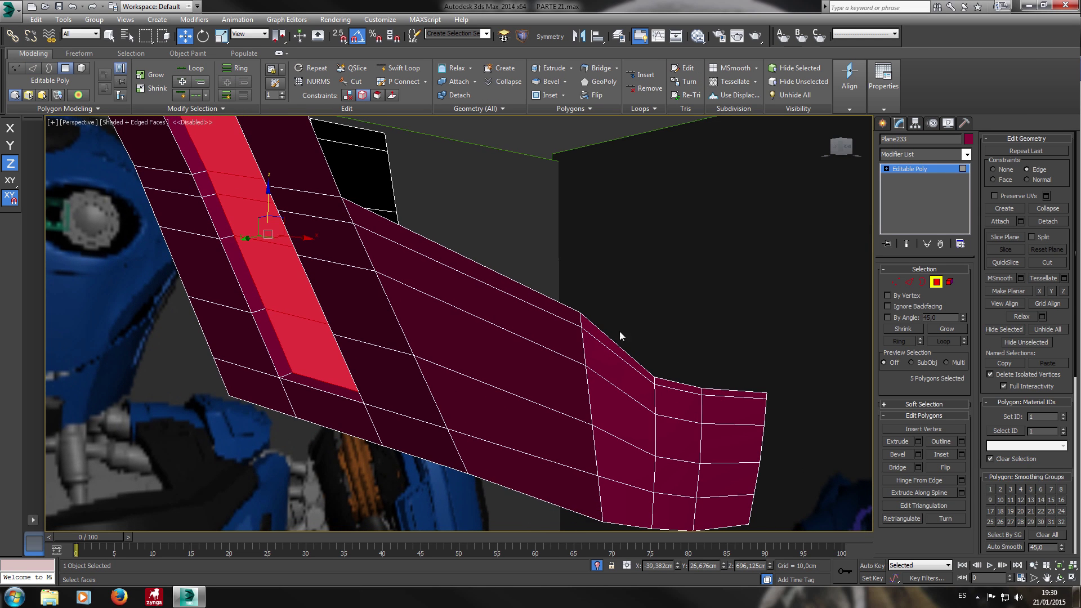
pyautogui.click(683, 396)
pyautogui.keyDown('ctrl'); pyautogui.click(729, 399); pyautogui.keyUp('ctrl')
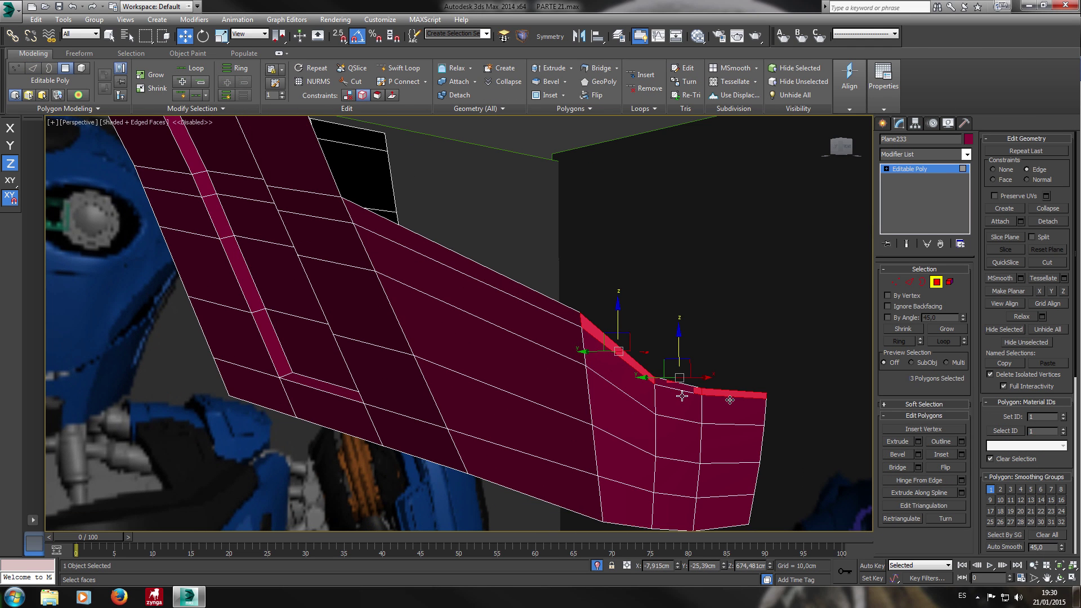
pyautogui.hotkey('ctrl', 'z')
pyautogui.hotkey('ctrl', 'z')
pyautogui.hotkey('ctrl', 'z')
# Examine the mask piece against the robot's front and side reference images.
pyautogui.keyDown('alt'); pyautogui.moveTo(681, 396); pyautogui.dragTo(660, 401, button='middle'); pyautogui.keyUp('alt')
pyautogui.scroll(-5, 660, 401)
pyautogui.scroll(-6, 353, 337)
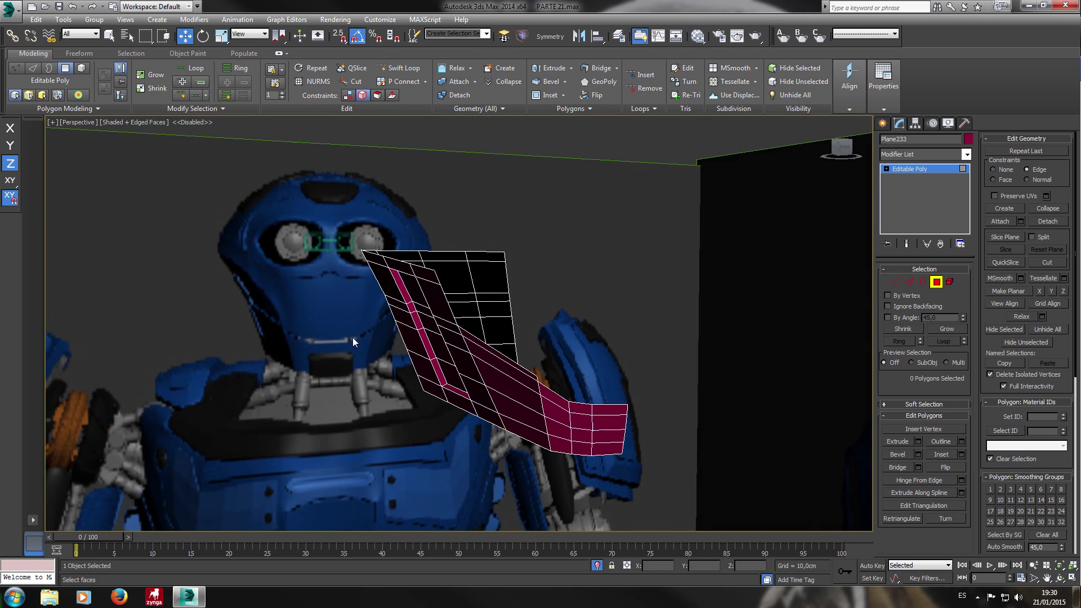
pyautogui.scroll(-3, 363, 339)
pyautogui.moveTo(364, 347); pyautogui.dragTo(440, 304, button='middle')
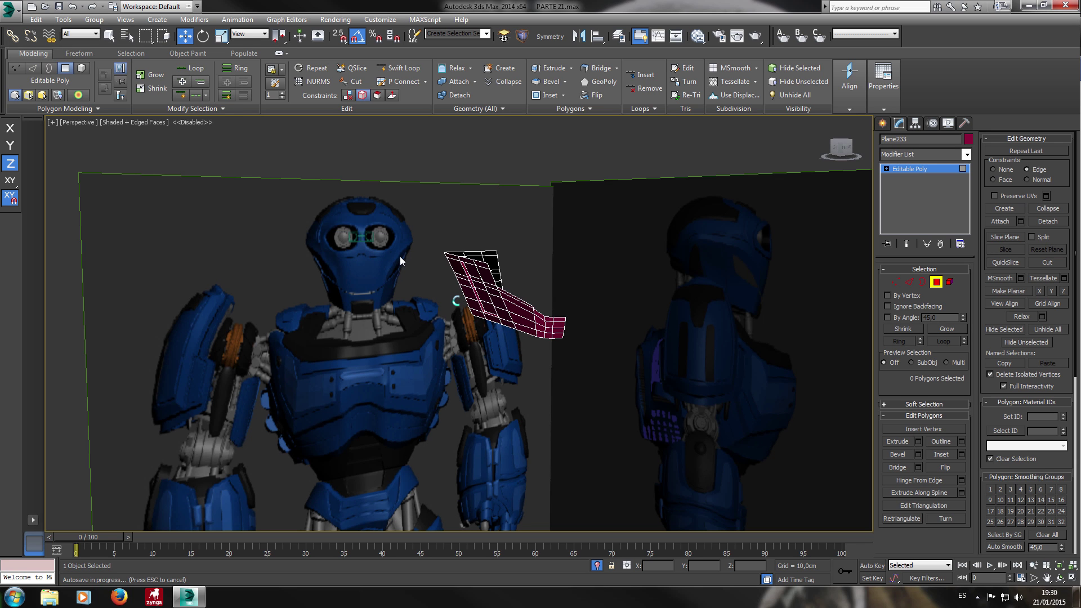
pyautogui.scroll(5, 402, 258)
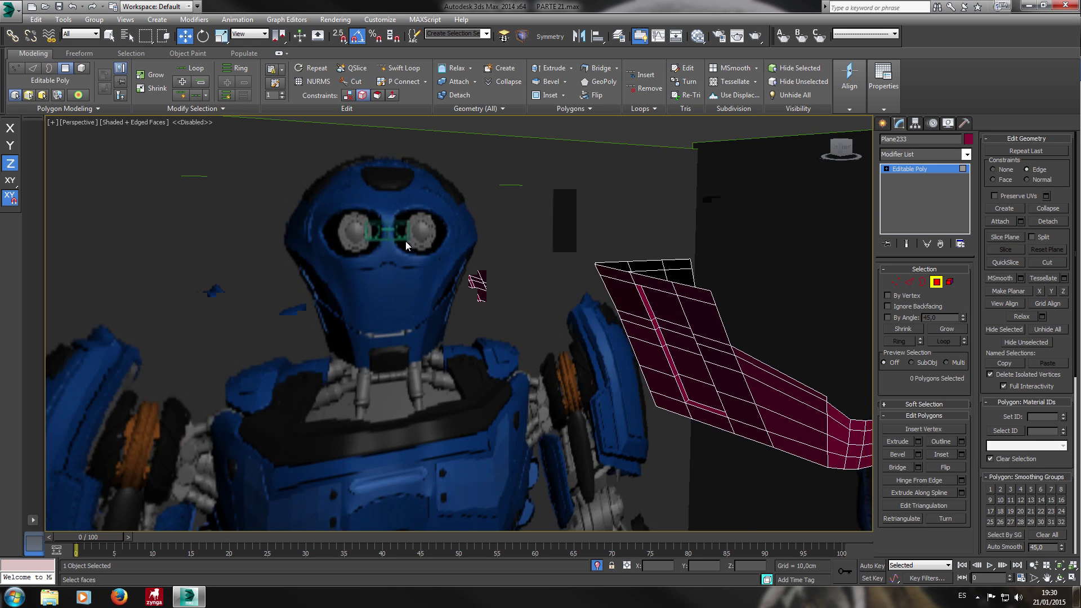
pyautogui.scroll(-3, 414, 232)
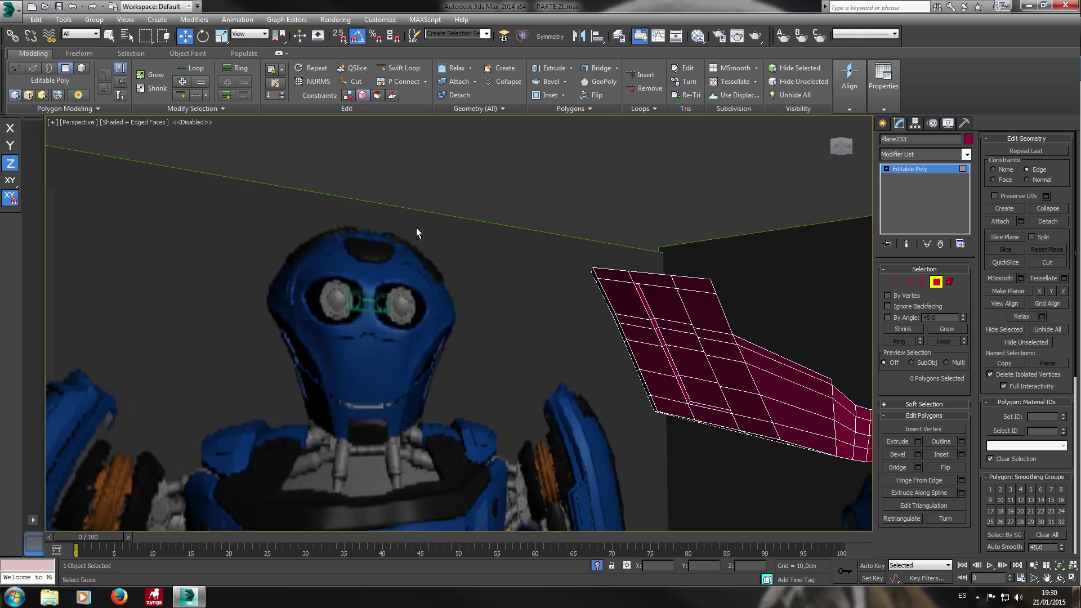
pyautogui.scroll(-3, 416, 227)
pyautogui.moveTo(416, 227); pyautogui.dragTo(420, 272, button='middle')
pyautogui.keyDown('alt'); pyautogui.moveTo(551, 300); pyautogui.dragTo(451, 252, button='middle'); pyautogui.keyUp('alt')
pyautogui.scroll(4, 626, 320)
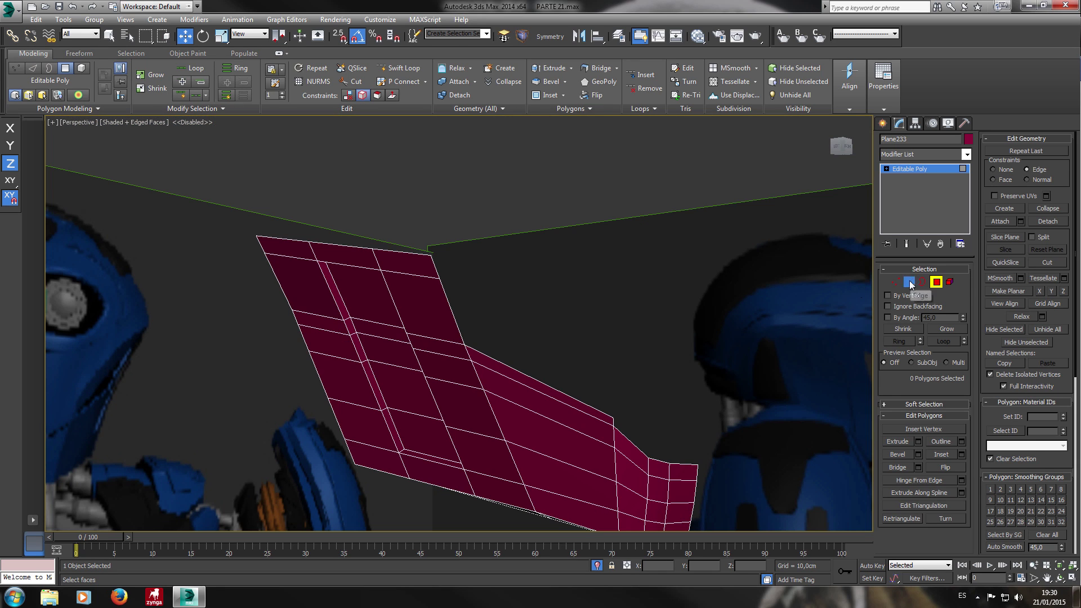
# Pick two edges on the piece's top border and expand them to their full edge loop.
pyautogui.click(909, 281)
pyautogui.keyDown('alt'); pyautogui.moveTo(501, 290); pyautogui.dragTo(447, 273, button='middle'); pyautogui.keyUp('alt')
pyautogui.click(496, 273)
pyautogui.keyDown('ctrl'); pyautogui.click(489, 264); pyautogui.keyUp('ctrl')
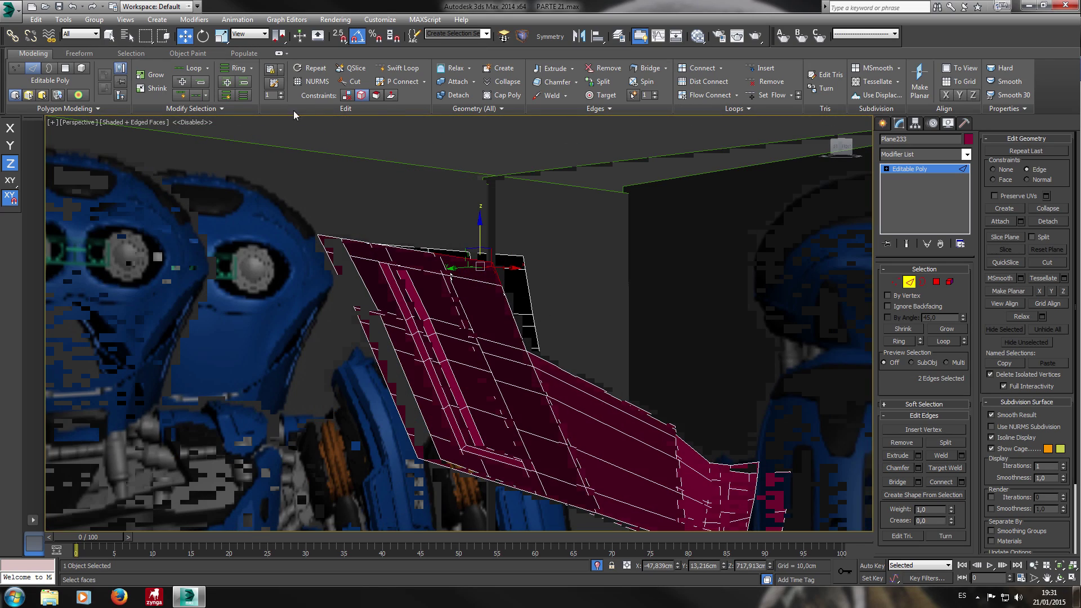
pyautogui.keyDown('alt'); pyautogui.moveTo(304, 83); pyautogui.dragTo(509, 263, button='middle'); pyautogui.keyUp('alt')
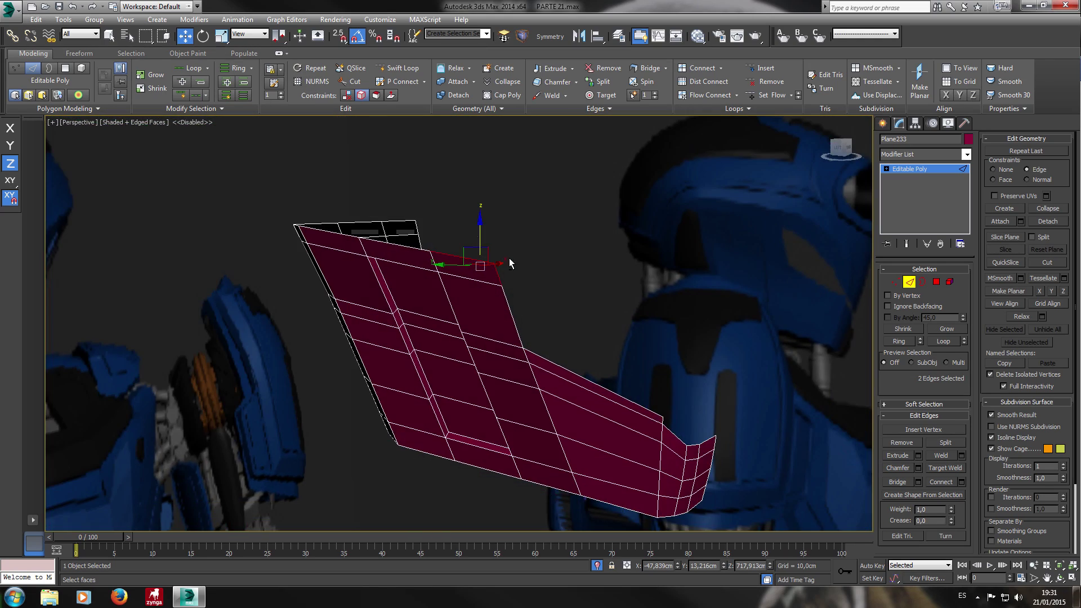
pyautogui.click(191, 68)
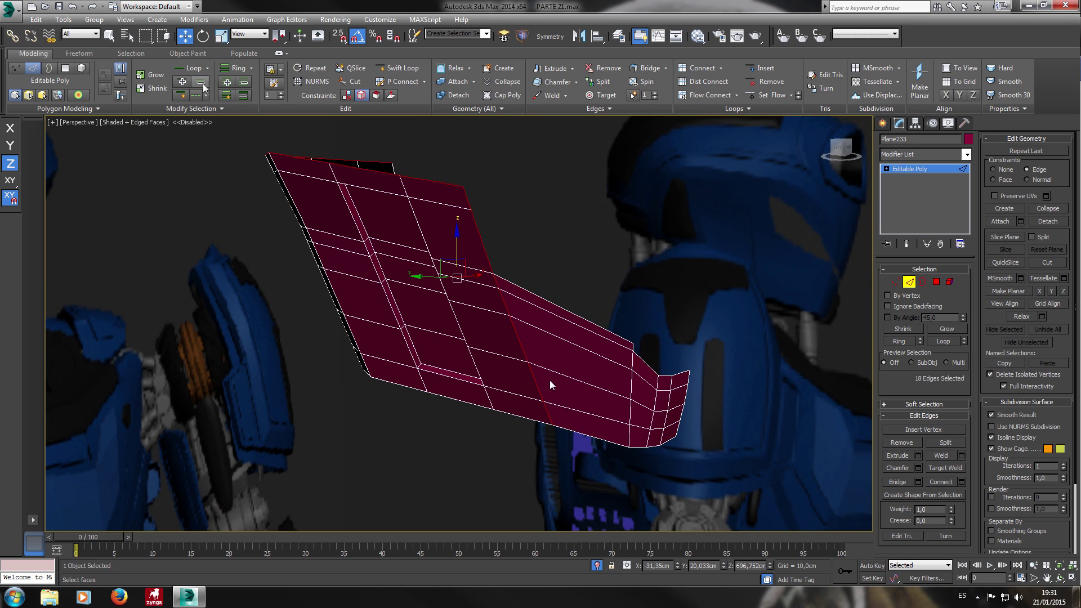
pyautogui.click(186, 70)
# Deselect the interior edges of the loop that run down the side panel below the step in the upper border.
pyautogui.keyDown('alt'); pyautogui.moveTo(499, 369); pyautogui.dragTo(496, 366); pyautogui.keyUp('alt')
pyautogui.keyDown('alt'); pyautogui.moveTo(487, 310); pyautogui.dragTo(529, 359); pyautogui.keyUp('alt')
pyautogui.keyDown('alt'); pyautogui.click(497, 286); pyautogui.keyUp('alt')
pyautogui.moveTo(478, 296)
pyautogui.keyDown('alt'); pyautogui.mouseDown(button='middle')
pyautogui.moveTo(471, 289)
pyautogui.moveTo(514, 291)
pyautogui.moveTo(481, 284)
pyautogui.mouseUp(button='middle'); pyautogui.keyUp('alt')
pyautogui.hotkey('ctrl', 'z')
pyautogui.keyDown('alt'); pyautogui.moveTo(557, 305); pyautogui.dragTo(556, 308); pyautogui.keyUp('alt')
# Add the edges of the sloping upper border and the chin's top border to the selection.
pyautogui.keyDown('alt'); pyautogui.moveTo(556, 309); pyautogui.dragTo(477, 327, button='middle'); pyautogui.keyUp('alt')
pyautogui.scroll(5, 583, 362)
pyautogui.keyDown('ctrl'); pyautogui.click(558, 274); pyautogui.keyUp('ctrl')
pyautogui.keyDown('ctrl'); pyautogui.click(756, 458); pyautogui.keyUp('ctrl')
pyautogui.moveTo(757, 455); pyautogui.dragTo(606, 386, button='middle')
pyautogui.scroll(-5, 606, 386)
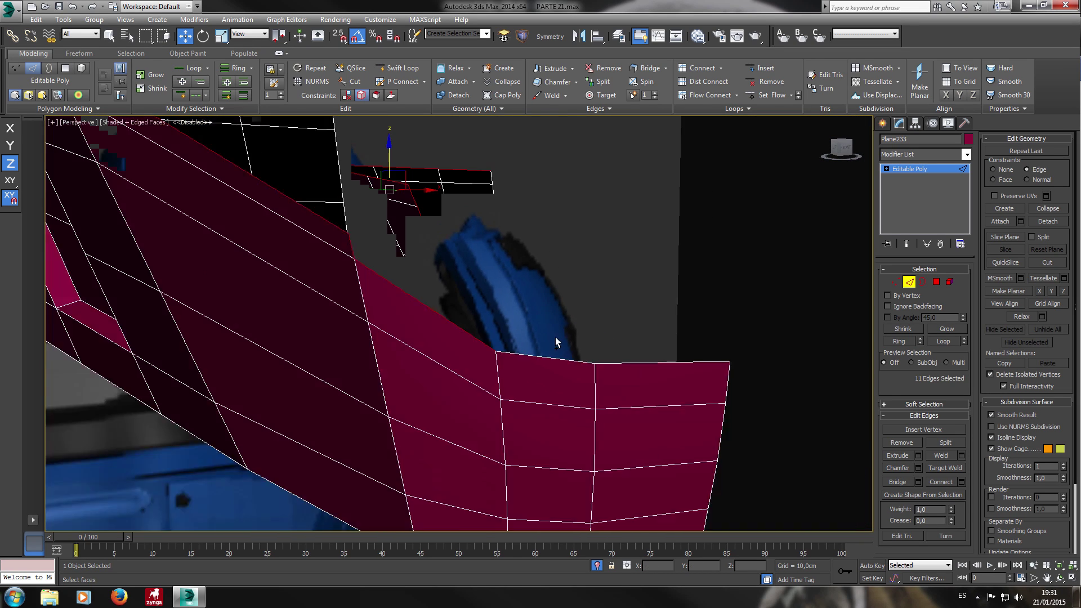
pyautogui.keyDown('ctrl'); pyautogui.click(687, 370); pyautogui.keyUp('ctrl')
pyautogui.keyDown('alt'); pyautogui.moveTo(687, 370); pyautogui.dragTo(652, 448, button='middle'); pyautogui.keyUp('alt')
pyautogui.keyDown('alt'); pyautogui.moveTo(620, 387); pyautogui.dragTo(542, 418, button='middle'); pyautogui.keyUp('alt')
pyautogui.keyDown('alt'); pyautogui.moveTo(479, 393); pyautogui.dragTo(542, 419, button='middle'); pyautogui.keyUp('alt')
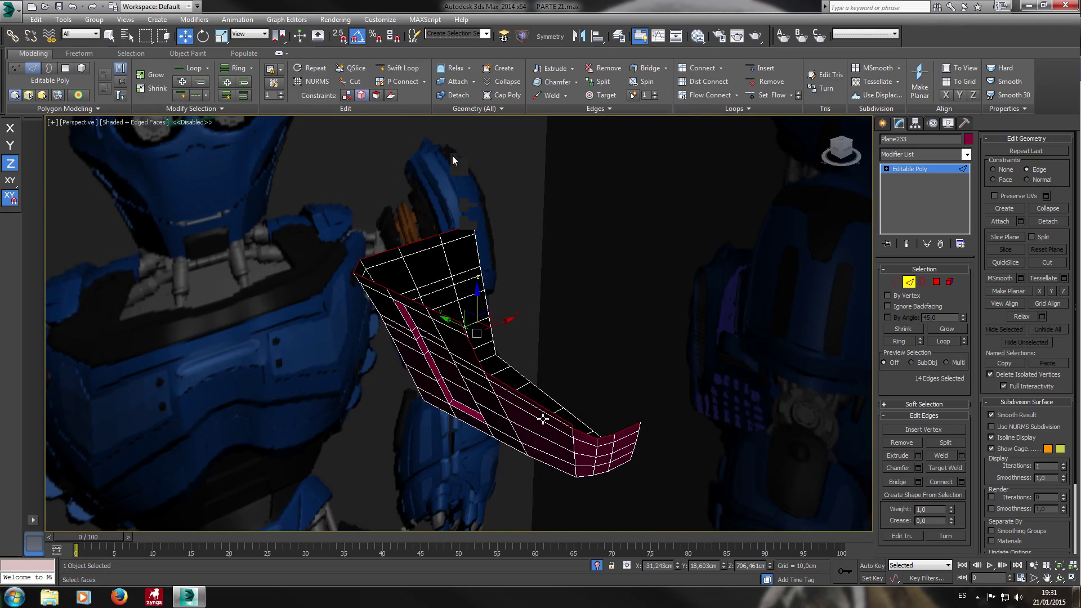
# Extrude the selected upper border edges with 0 cm width and a reduced height to form a narrow rim, and deselect them.
pyautogui.hotkey('shift', 'y')
pyautogui.click(572, 68)
pyautogui.click(569, 82)
pyautogui.rightClick(467, 331)
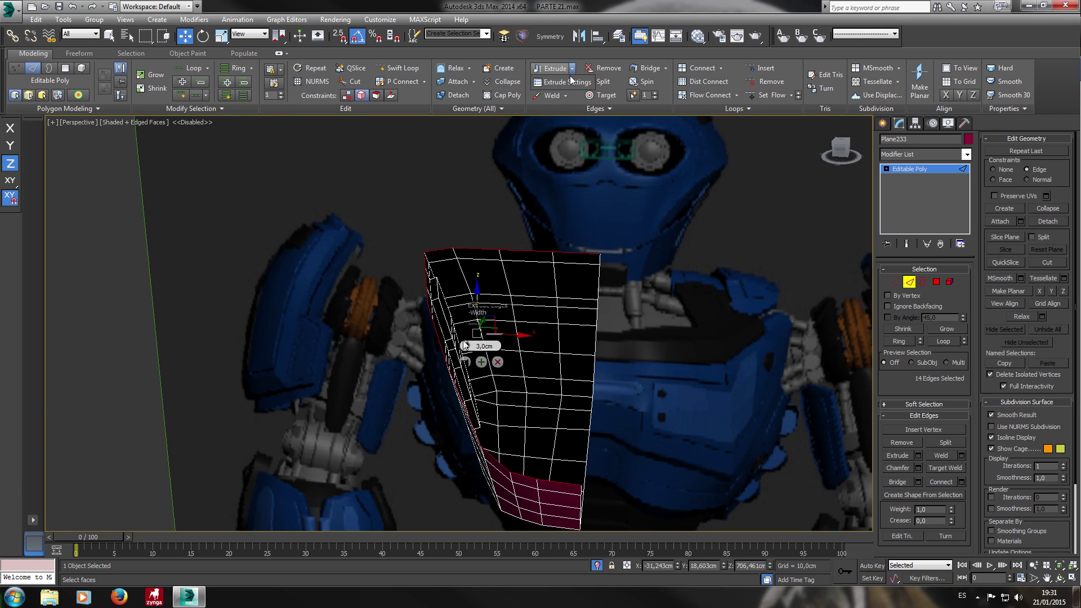
pyautogui.moveTo(465, 347); pyautogui.dragTo(465, 348)
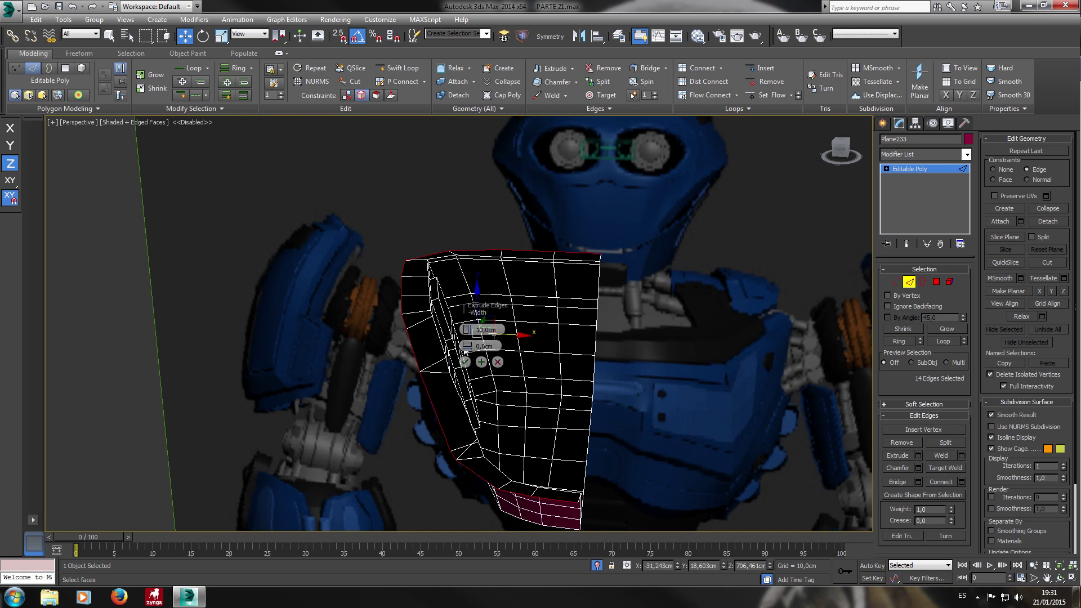
pyautogui.rightClick(466, 347)
pyautogui.moveTo(466, 331); pyautogui.dragTo(468, 410)
pyautogui.moveTo(623, 369)
pyautogui.keyDown('alt'); pyautogui.mouseDown(button='middle')
pyautogui.moveTo(626, 405)
pyautogui.moveTo(625, 376)
pyautogui.moveTo(699, 321)
pyautogui.moveTo(625, 376)
pyautogui.mouseUp(button='middle'); pyautogui.keyUp('alt')
pyautogui.click(465, 362)
pyautogui.keyDown('alt'); pyautogui.moveTo(497, 323); pyautogui.dragTo(569, 204, button='middle'); pyautogui.keyUp('alt')
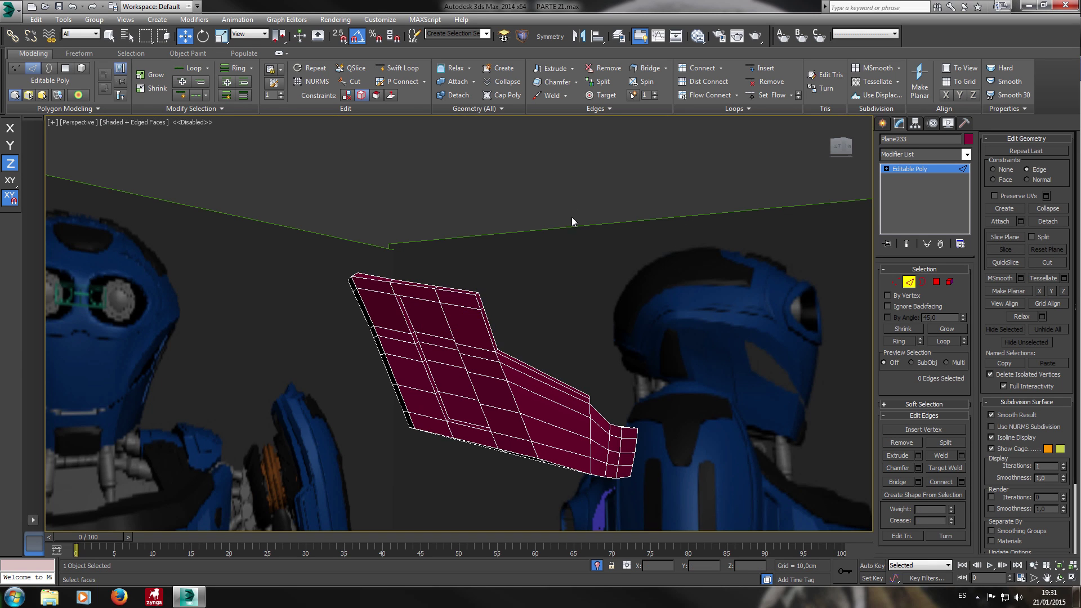
pyautogui.click(563, 202)
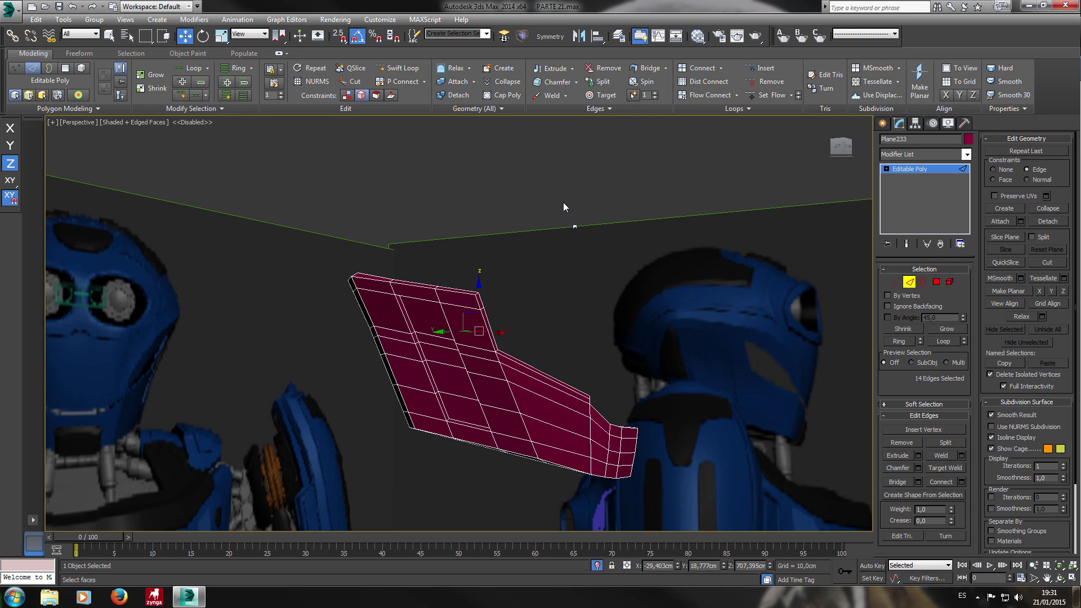
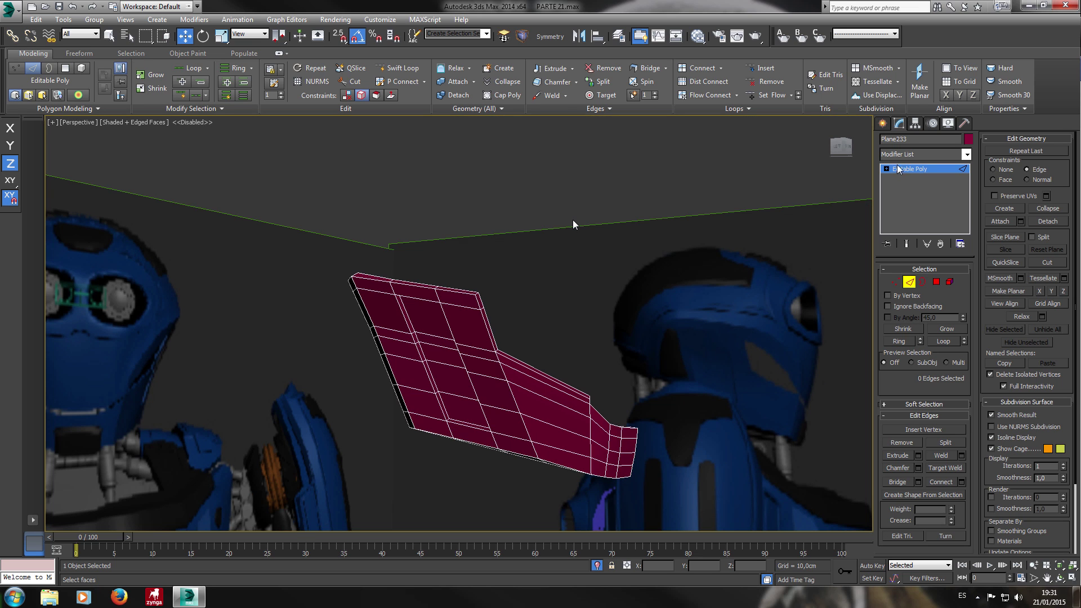
# Add a Symmetry modifier to the half mask in the front view.
pyautogui.press('f')
pyautogui.click(921, 154)
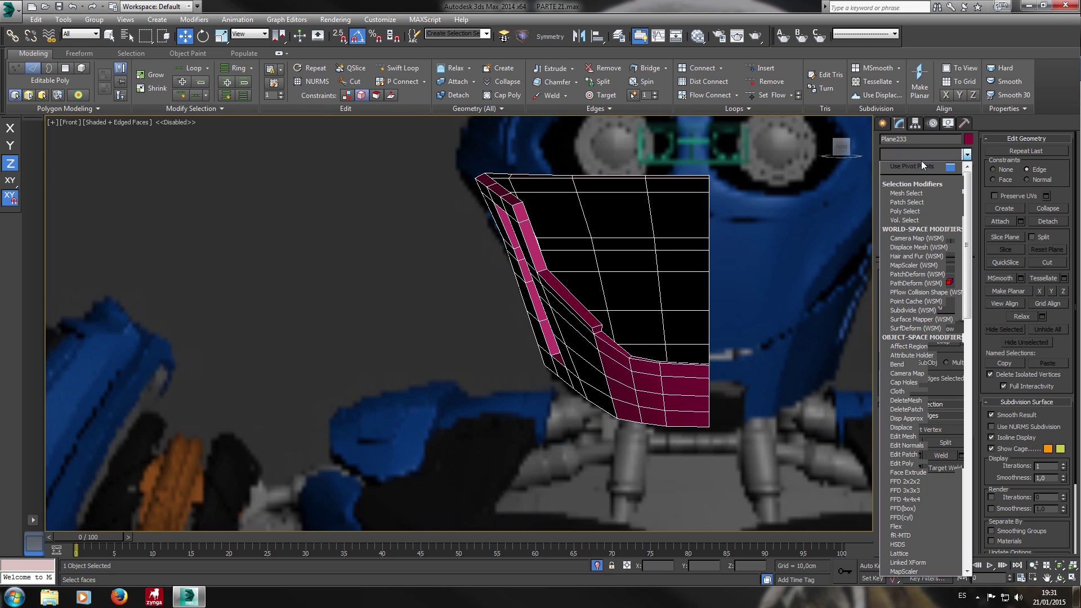
pyautogui.write('sy')
pyautogui.press('Return')
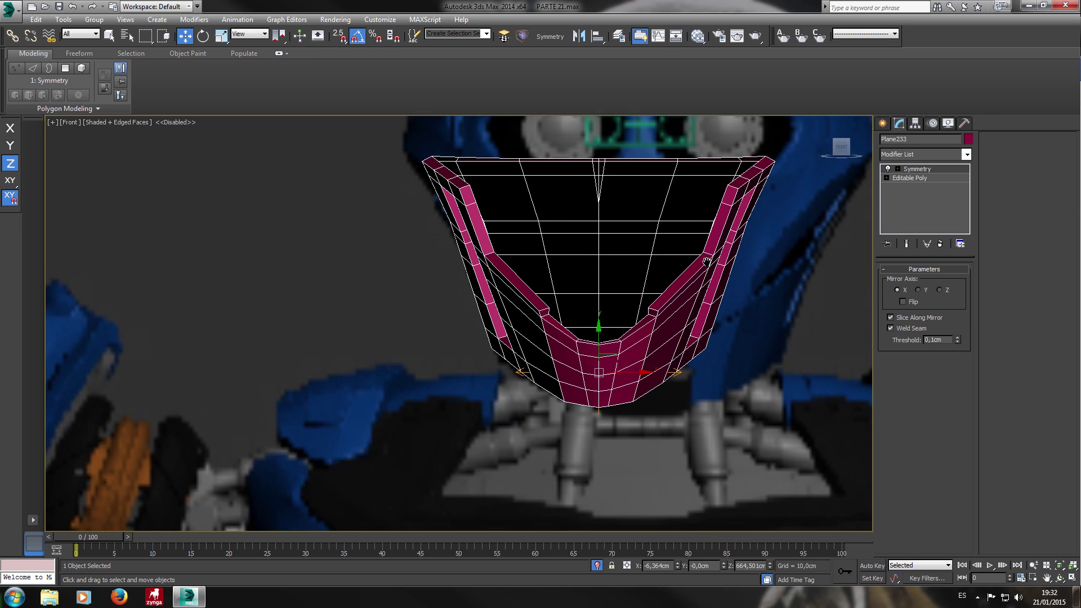
# Move the Symmetry modifier's mirror plane along X to about 5.56 cm to widen the mirrored mask.
pyautogui.moveTo(707, 261); pyautogui.dragTo(737, 276, button='middle')
pyautogui.moveTo(825, 361); pyautogui.dragTo(717, 361, button='middle')
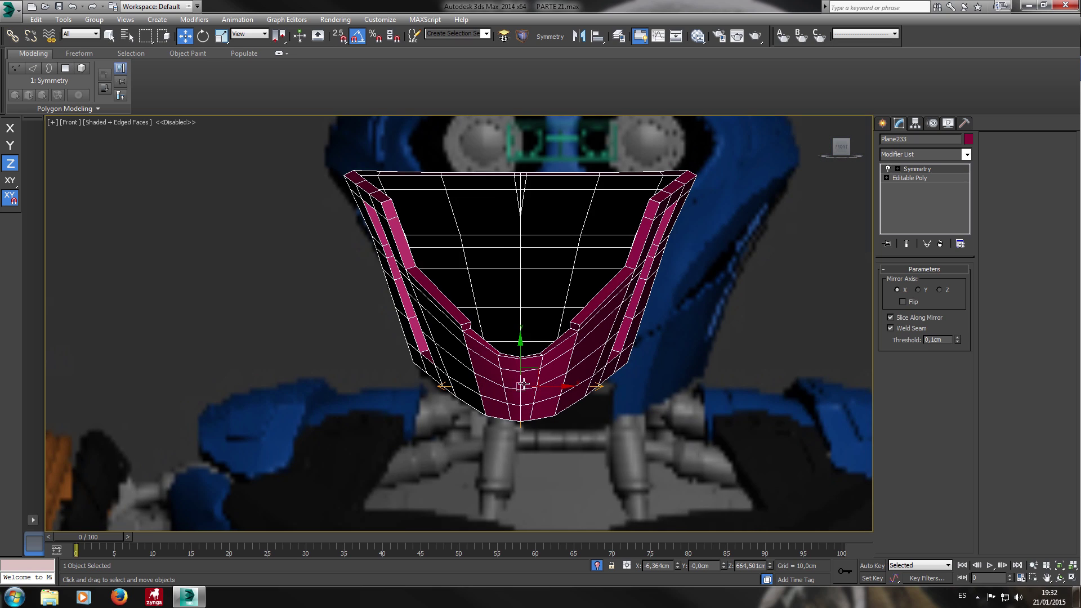
pyautogui.click(897, 169)
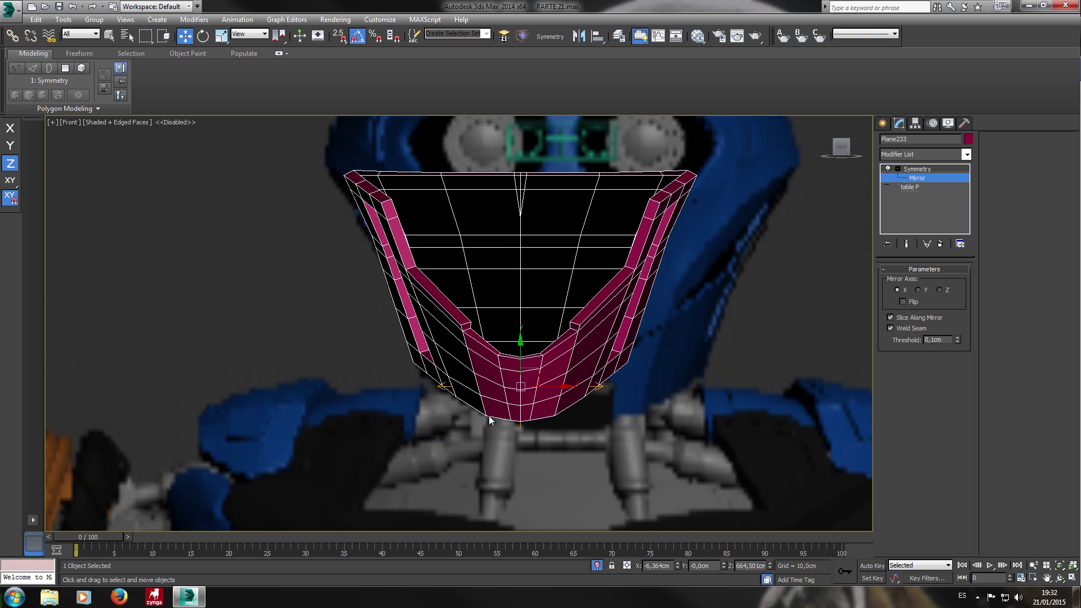
pyautogui.click(898, 169)
pyautogui.click(917, 178)
pyautogui.moveTo(552, 390); pyautogui.dragTo(589, 389)
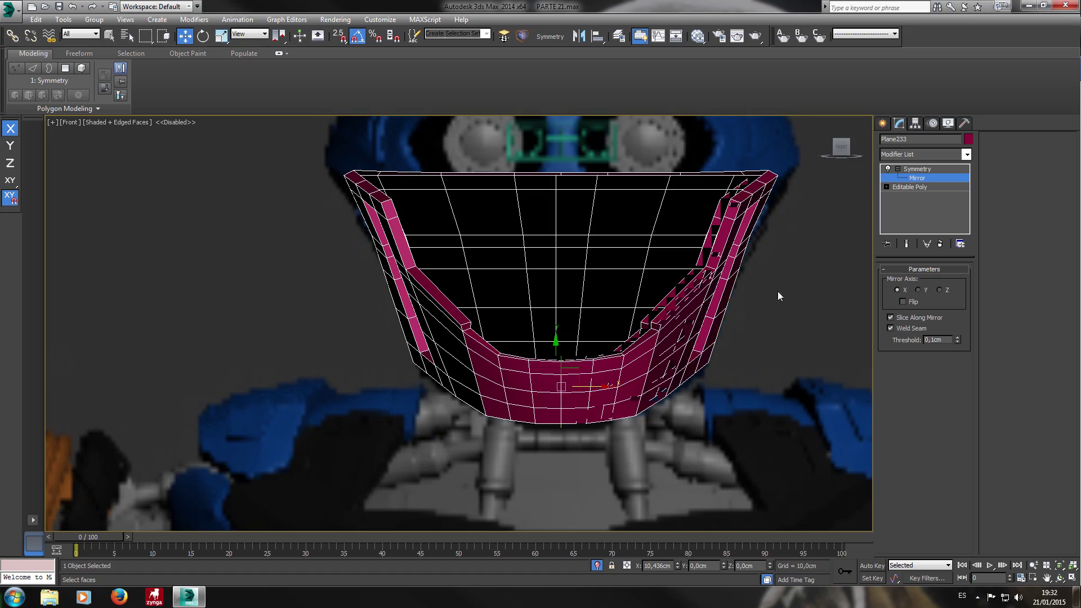
pyautogui.scroll(-3, 771, 266)
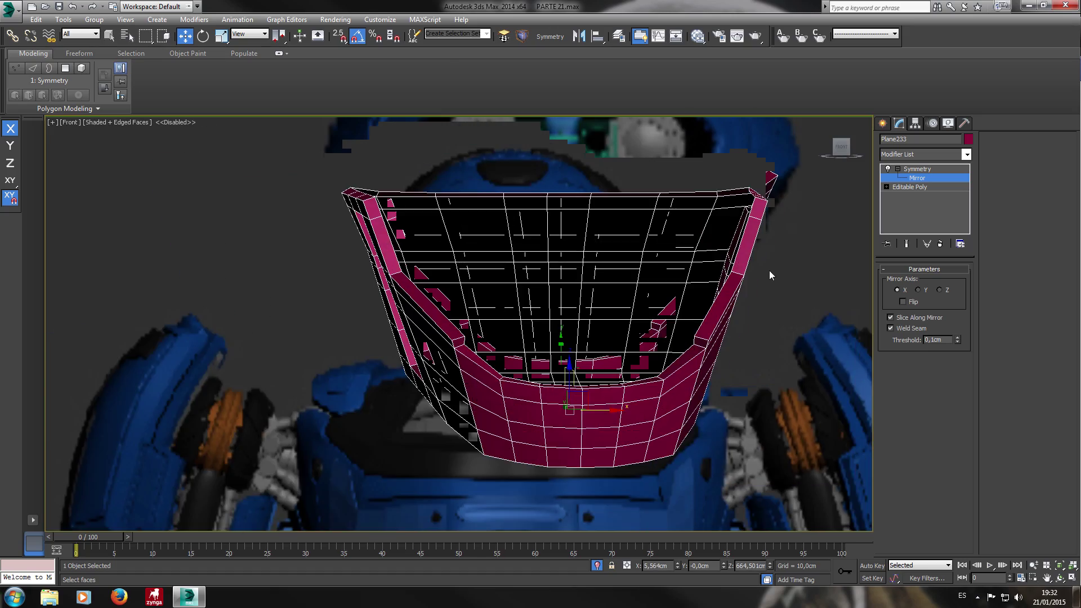
pyautogui.keyDown('alt'); pyautogui.moveTo(769, 270); pyautogui.dragTo(937, 224, button='middle'); pyautogui.keyUp('alt')
# Return to the Editable Poly's edge level and select the rim's outer crease edges along the chin and lower step.
pyautogui.click(930, 190)
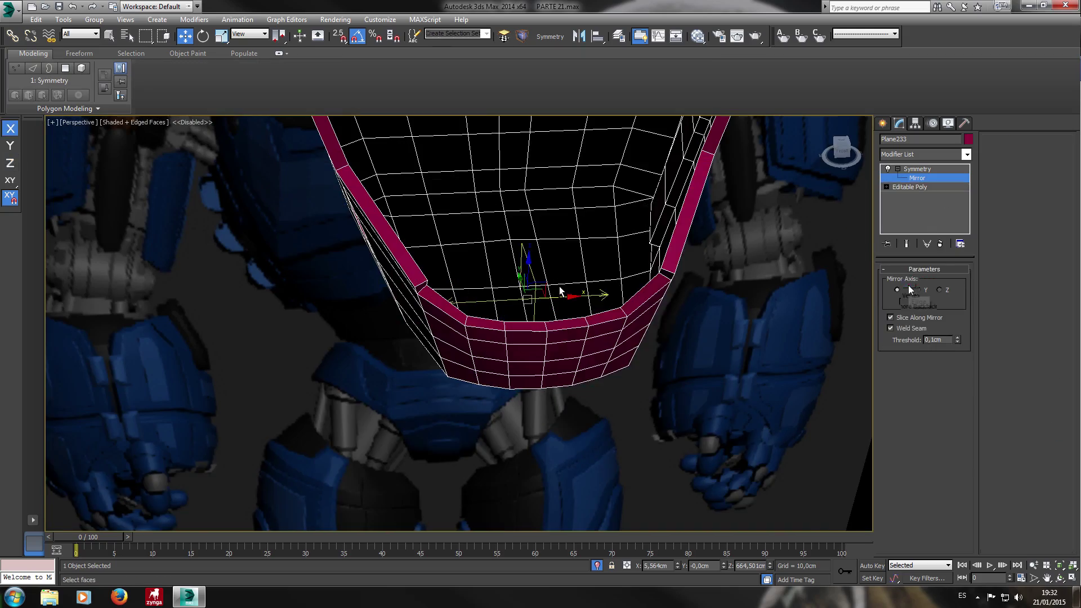
pyautogui.click(908, 285)
pyautogui.keyDown('alt'); pyautogui.moveTo(535, 330); pyautogui.dragTo(479, 247, button='middle'); pyautogui.keyUp('alt')
pyautogui.click(632, 302)
pyautogui.click(558, 307)
pyautogui.keyDown('ctrl'); pyautogui.click(543, 300); pyautogui.keyUp('ctrl')
pyautogui.keyDown('ctrl'); pyautogui.click(485, 279); pyautogui.keyUp('ctrl')
pyautogui.scroll(4, 467, 254)
pyautogui.keyDown('ctrl'); pyautogui.click(478, 257); pyautogui.keyUp('ctrl')
pyautogui.keyDown('ctrl'); pyautogui.click(454, 249); pyautogui.keyUp('ctrl')
pyautogui.keyDown('alt'); pyautogui.moveTo(476, 257); pyautogui.dragTo(489, 278, button='middle'); pyautogui.keyUp('alt')
pyautogui.click(947, 339)
pyautogui.hotkey('ctrl', 'z')
# Extend the selection along the rim's outer crease, up the side to the upper corner.
pyautogui.moveTo(529, 225); pyautogui.dragTo(496, 280, button='middle')
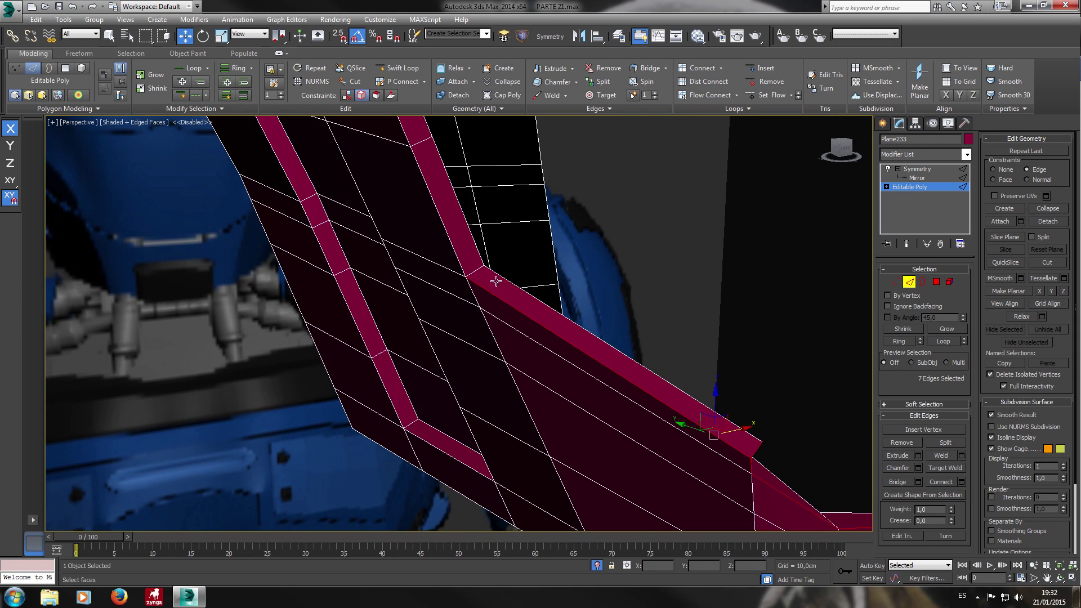
pyautogui.keyDown('ctrl'); pyautogui.click(476, 271); pyautogui.keyUp('ctrl')
pyautogui.keyDown('ctrl'); pyautogui.click(461, 262); pyautogui.keyUp('ctrl')
pyautogui.moveTo(472, 228); pyautogui.dragTo(506, 314, button='middle')
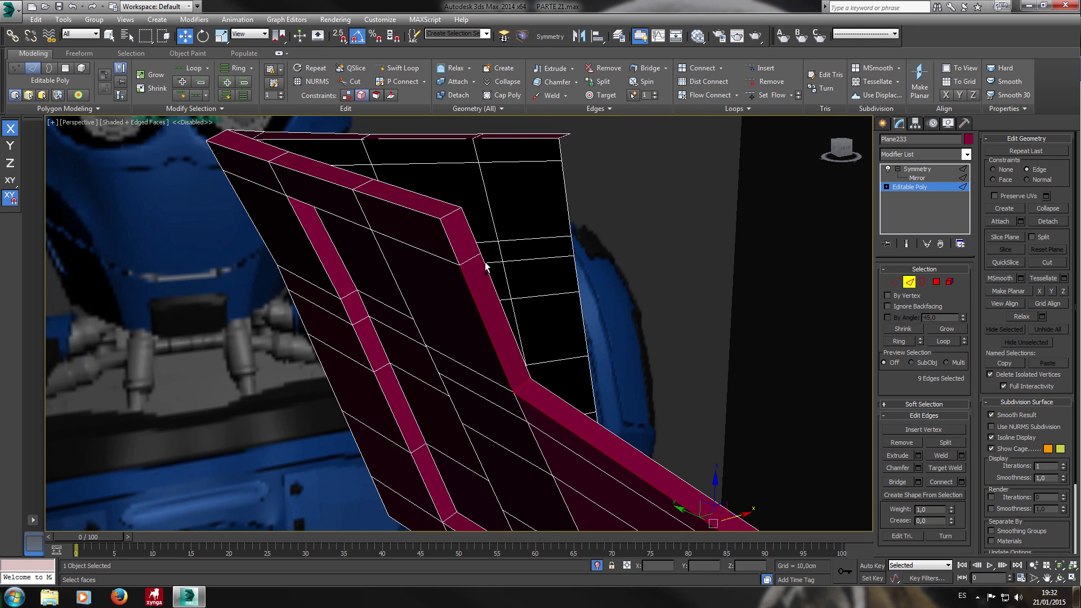
pyautogui.keyDown('ctrl'); pyautogui.click(440, 222); pyautogui.keyUp('ctrl')
pyautogui.keyDown('ctrl'); pyautogui.click(448, 233); pyautogui.keyUp('ctrl')
pyautogui.keyDown('alt'); pyautogui.moveTo(452, 233); pyautogui.dragTo(566, 267, button='middle'); pyautogui.keyUp('alt')
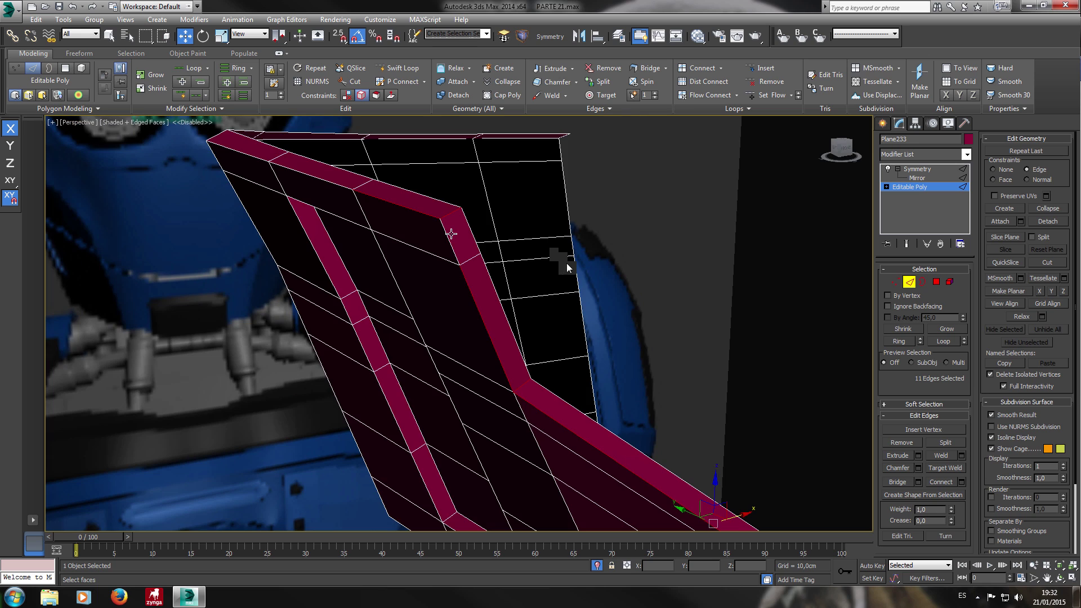
# Add the outer crease edges along the side panel's top rim to the selection.
pyautogui.keyDown('ctrl'); pyautogui.click(379, 322); pyautogui.keyUp('ctrl')
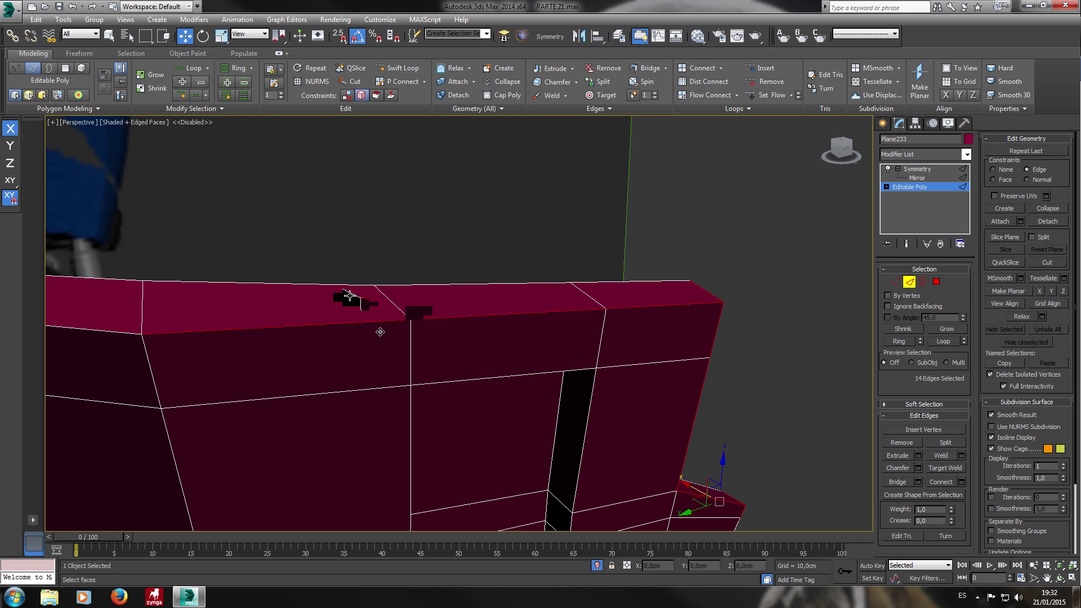
pyautogui.scroll(-3, 375, 304)
pyautogui.keyDown('ctrl'); pyautogui.click(376, 300); pyautogui.keyUp('ctrl')
pyautogui.keyDown('ctrl'); pyautogui.click(348, 292); pyautogui.keyUp('ctrl')
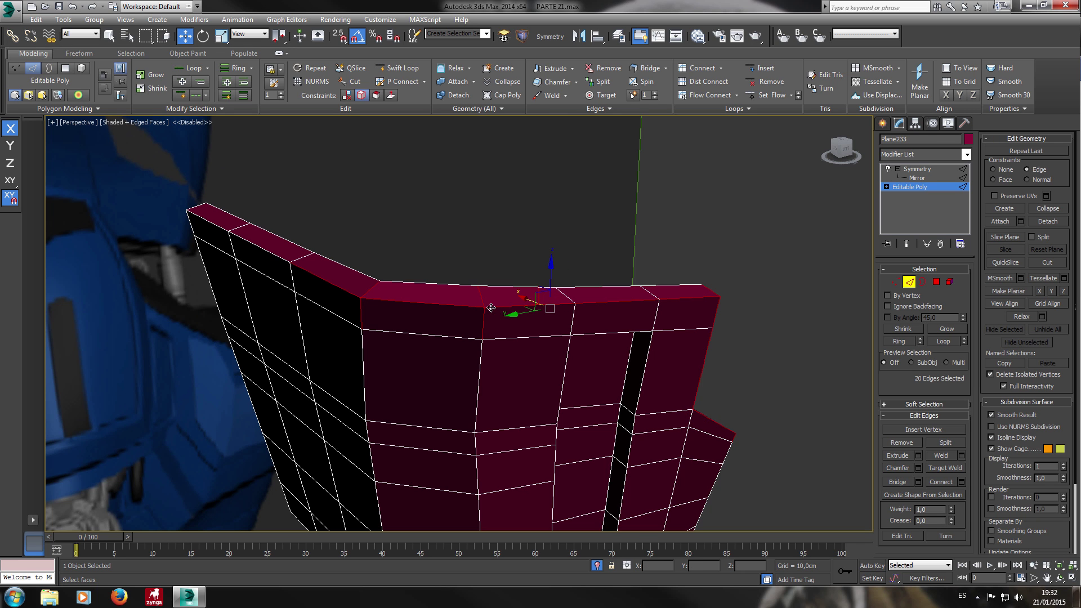
# Switch to wireframe display and add the upper edges of the side panel's two vertical corner columns to the selection.
pyautogui.press('F3')
pyautogui.press('F3')
pyautogui.press('F3')
pyautogui.moveTo(492, 306); pyautogui.dragTo(537, 211, button='middle')
pyautogui.moveTo(549, 280); pyautogui.dragTo(404, 269)
pyautogui.moveTo(518, 295); pyautogui.dragTo(522, 208, button='middle')
pyautogui.keyDown('ctrl'); pyautogui.moveTo(517, 260); pyautogui.dragTo(510, 260); pyautogui.keyUp('ctrl')
pyautogui.keyDown('ctrl'); pyautogui.click(414, 254); pyautogui.keyUp('ctrl')
pyautogui.keyDown('ctrl'); pyautogui.click(417, 288); pyautogui.keyUp('ctrl')
pyautogui.keyDown('ctrl'); pyautogui.click(524, 304); pyautogui.keyUp('ctrl')
# Add the remaining edges down both vertical corner columns of the side panel to the selection.
pyautogui.keyDown('alt'); pyautogui.moveTo(525, 308); pyautogui.dragTo(568, 307, button='middle'); pyautogui.keyUp('alt')
pyautogui.keyDown('ctrl'); pyautogui.moveTo(567, 307); pyautogui.dragTo(436, 307); pyautogui.keyUp('ctrl')
pyautogui.moveTo(482, 337); pyautogui.dragTo(466, 279, button='middle')
pyautogui.keyDown('ctrl'); pyautogui.moveTo(559, 298); pyautogui.dragTo(419, 302); pyautogui.keyUp('ctrl')
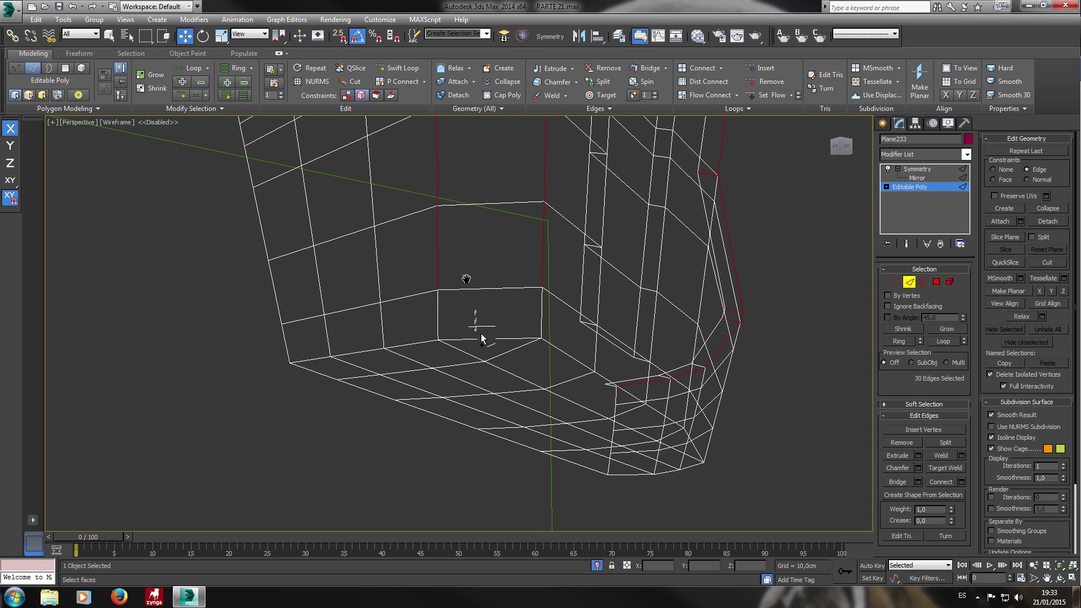
# Extend the edge selection along the side panel's bottom border, from the corner columns out to the rear corner.
pyautogui.keyDown('ctrl'); pyautogui.click(419, 342); pyautogui.keyUp('ctrl')
pyautogui.moveTo(419, 343); pyautogui.dragTo(416, 324, button='middle')
pyautogui.hotkey('ctrl', 'z')
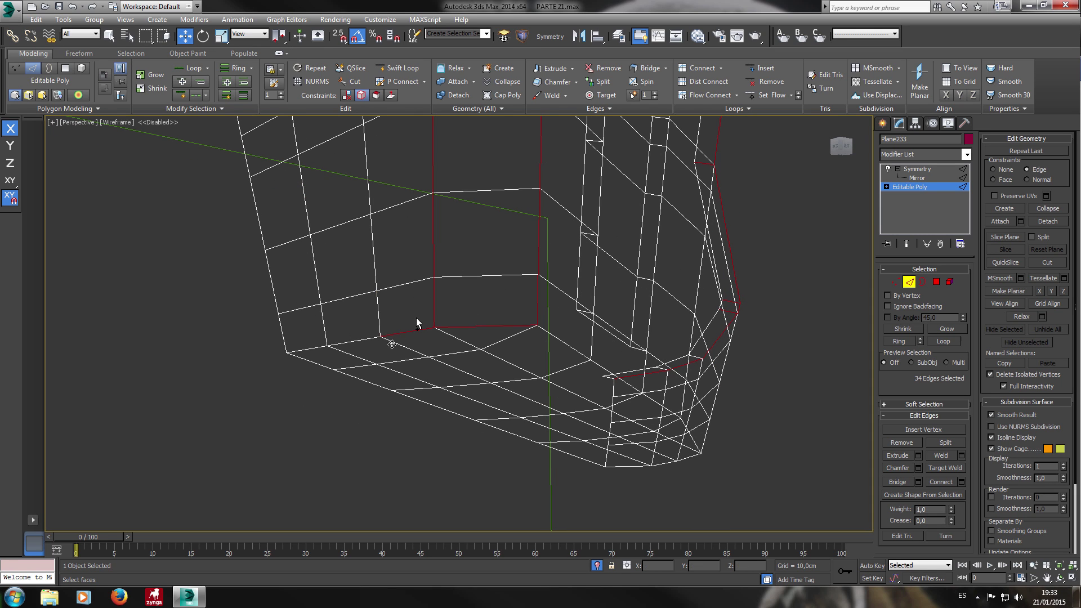
pyautogui.keyDown('ctrl'); pyautogui.click(362, 338); pyautogui.keyUp('ctrl')
pyautogui.hotkey('ctrl', 'z')
pyautogui.keyDown('ctrl'); pyautogui.click(355, 341); pyautogui.keyUp('ctrl')
pyautogui.keyDown('ctrl'); pyautogui.click(308, 349); pyautogui.keyUp('ctrl')
# Add the remaining top rim edges, out to the upper rear corner, to the selection.
pyautogui.keyDown('alt'); pyautogui.moveTo(349, 264); pyautogui.dragTo(406, 367, button='middle'); pyautogui.keyUp('alt')
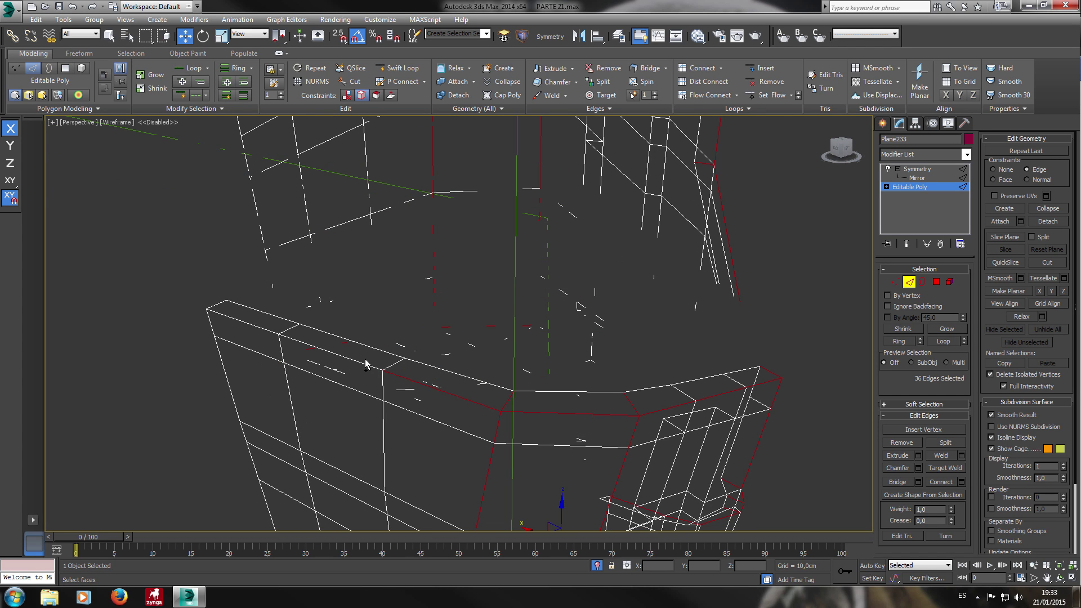
pyautogui.keyDown('ctrl'); pyautogui.click(275, 332); pyautogui.keyUp('ctrl')
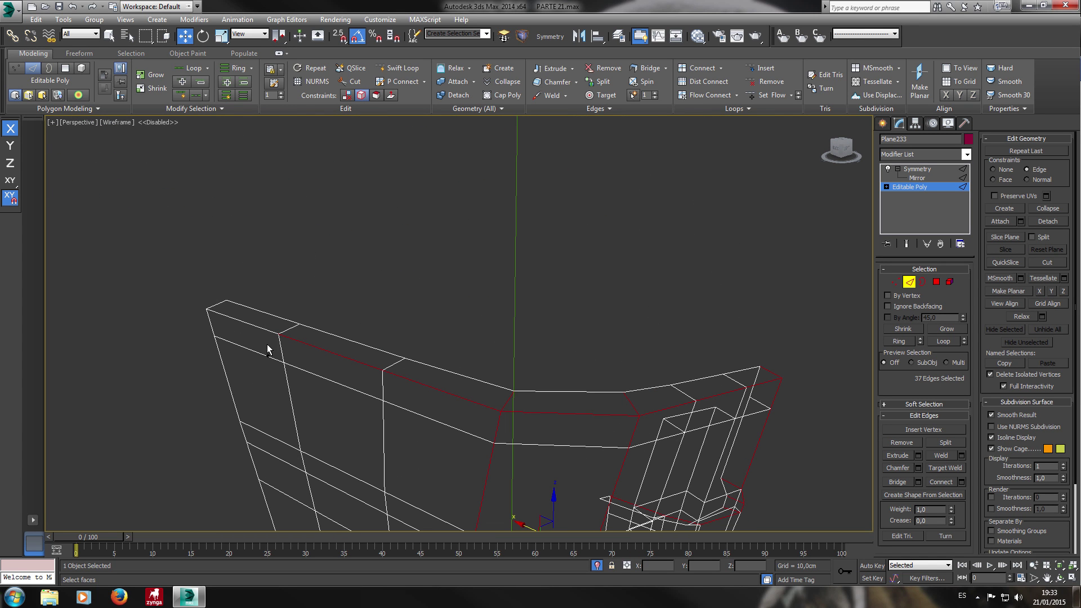
pyautogui.keyDown('ctrl'); pyautogui.click(368, 345); pyautogui.keyUp('ctrl')
pyautogui.keyDown('alt'); pyautogui.moveTo(369, 345); pyautogui.dragTo(401, 388, button='middle'); pyautogui.keyUp('alt')
pyautogui.keyDown('ctrl'); pyautogui.click(456, 379); pyautogui.keyUp('ctrl')
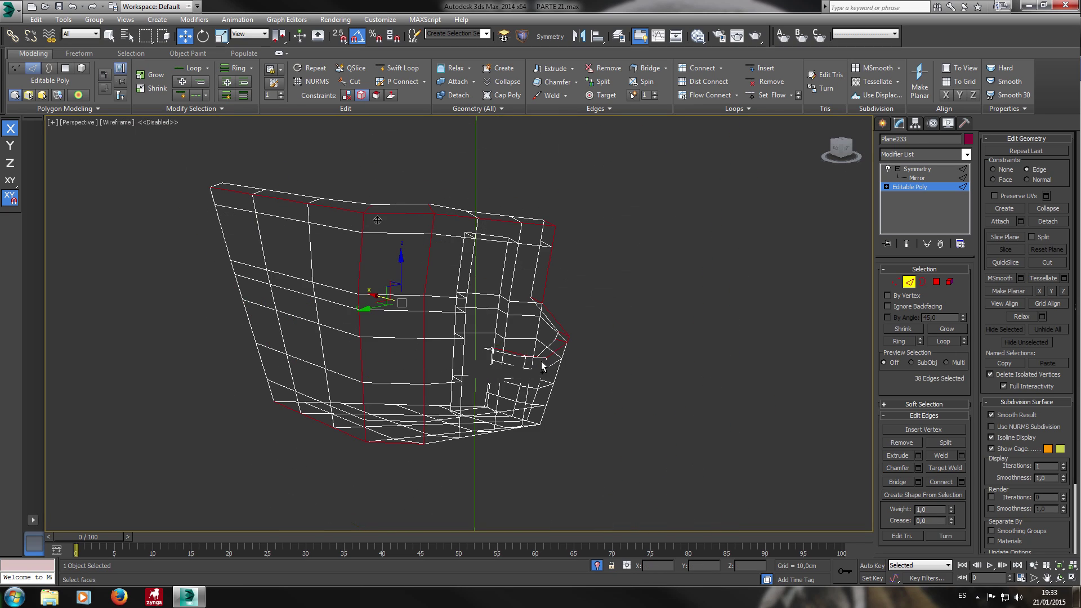
# Add the lowest corner column edges and the chin's bottom border edges up to the mirror plane to the selection.
pyautogui.keyDown('ctrl'); pyautogui.moveTo(528, 357); pyautogui.dragTo(535, 334); pyautogui.keyUp('ctrl')
pyautogui.keyDown('alt'); pyautogui.moveTo(535, 336); pyautogui.dragTo(633, 388, button='middle'); pyautogui.keyUp('alt')
pyautogui.scroll(3, 666, 408)
pyautogui.keyDown('ctrl'); pyautogui.click(665, 396); pyautogui.keyUp('ctrl')
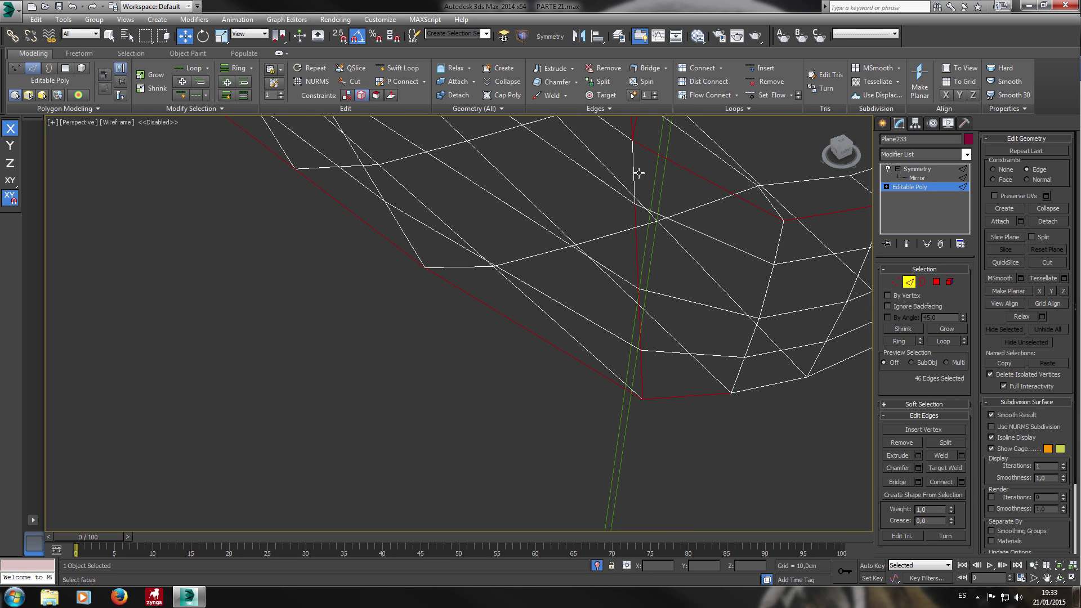
pyautogui.scroll(-3, 676, 281)
pyautogui.keyDown('alt'); pyautogui.moveTo(677, 276); pyautogui.dragTo(736, 371, button='middle'); pyautogui.keyUp('alt')
pyautogui.keyDown('ctrl'); pyautogui.moveTo(749, 401); pyautogui.dragTo(736, 391); pyautogui.keyUp('ctrl')
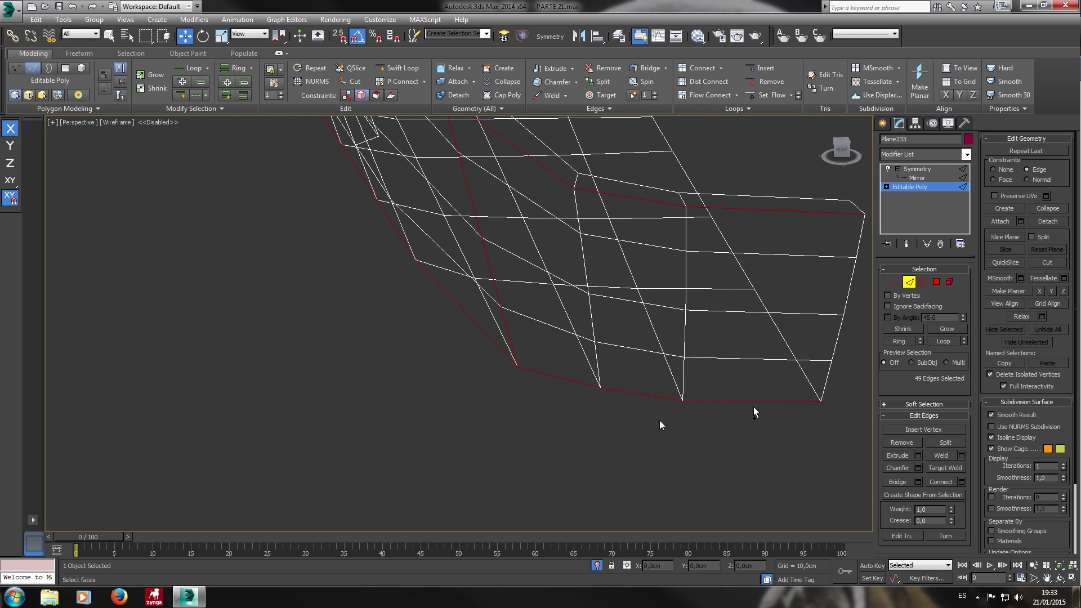
pyautogui.keyDown('ctrl'); pyautogui.click(646, 395); pyautogui.keyUp('ctrl')
pyautogui.keyDown('ctrl'); pyautogui.click(732, 400); pyautogui.keyUp('ctrl')
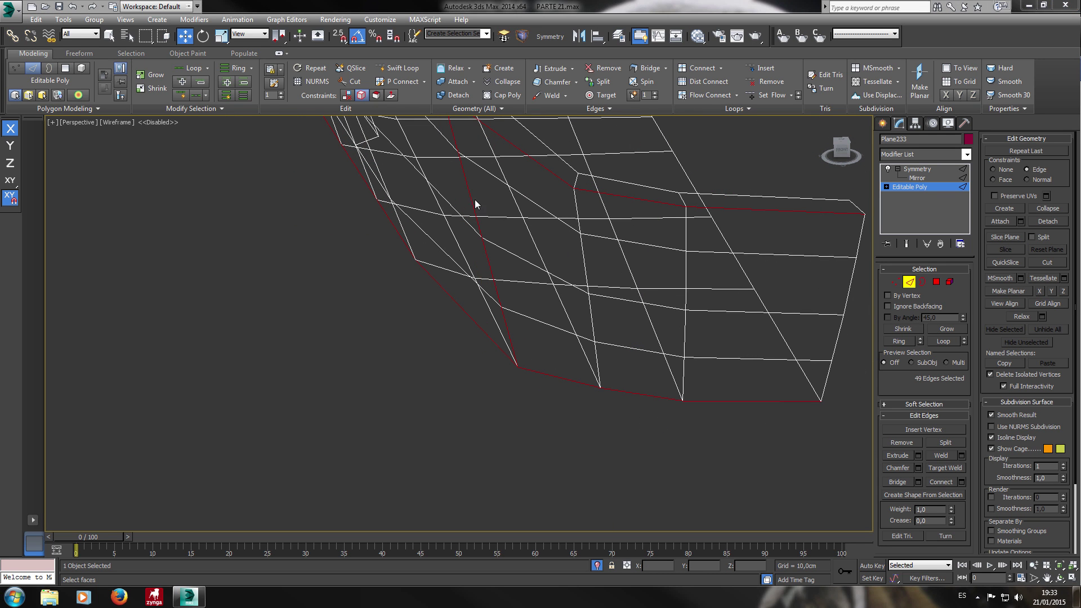
# Add the crease edges around the lower end of the side panel's recessed slot to the selection.
pyautogui.scroll(-3, 500, 287)
pyautogui.keyDown('alt'); pyautogui.moveTo(501, 287); pyautogui.dragTo(422, 261, button='middle'); pyautogui.keyUp('alt')
pyautogui.scroll(4, 422, 260)
pyautogui.keyDown('ctrl'); pyautogui.click(452, 254); pyautogui.keyUp('ctrl')
pyautogui.keyDown('ctrl'); pyautogui.click(388, 286); pyautogui.keyUp('ctrl')
pyautogui.keyDown('ctrl'); pyautogui.moveTo(282, 291); pyautogui.dragTo(282, 291); pyautogui.keyUp('ctrl')
pyautogui.scroll(3, 431, 295)
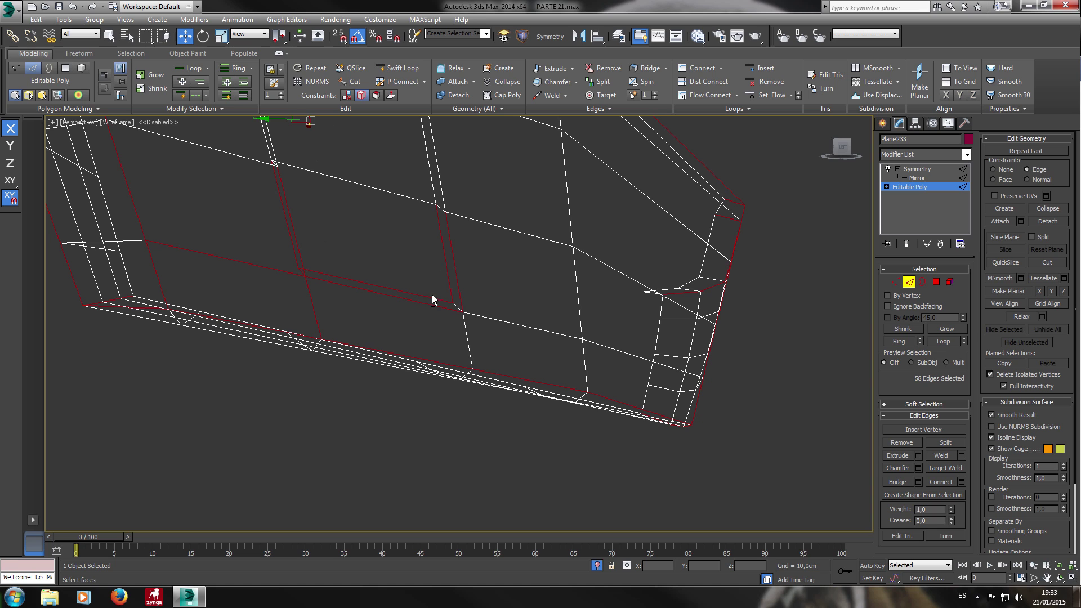
# Remove the stray edges around the slot's lower end from the selection.
pyautogui.keyDown('alt'); pyautogui.moveTo(496, 361); pyautogui.dragTo(488, 297); pyautogui.keyUp('alt')
pyautogui.keyDown('alt'); pyautogui.moveTo(509, 347); pyautogui.dragTo(441, 338); pyautogui.keyUp('alt')
pyautogui.keyDown('alt'); pyautogui.moveTo(333, 305); pyautogui.dragTo(290, 306); pyautogui.keyUp('alt')
pyautogui.keyDown('alt'); pyautogui.moveTo(232, 205); pyautogui.dragTo(257, 281); pyautogui.keyUp('alt')
pyautogui.moveTo(232, 205); pyautogui.dragTo(272, 318, button='middle')
# Add the lower vertical edges on both sides of the slot to the selection.
pyautogui.keyDown('ctrl'); pyautogui.moveTo(345, 309); pyautogui.dragTo(287, 313); pyautogui.keyUp('ctrl')
pyautogui.keyDown('ctrl'); pyautogui.moveTo(545, 317); pyautogui.dragTo(454, 321); pyautogui.keyUp('ctrl')
pyautogui.keyDown('ctrl'); pyautogui.moveTo(497, 239); pyautogui.dragTo(439, 234); pyautogui.keyUp('ctrl')
pyautogui.keyDown('ctrl'); pyautogui.moveTo(313, 197); pyautogui.dragTo(274, 203); pyautogui.keyUp('ctrl')
pyautogui.moveTo(317, 175); pyautogui.dragTo(398, 311, button='middle')
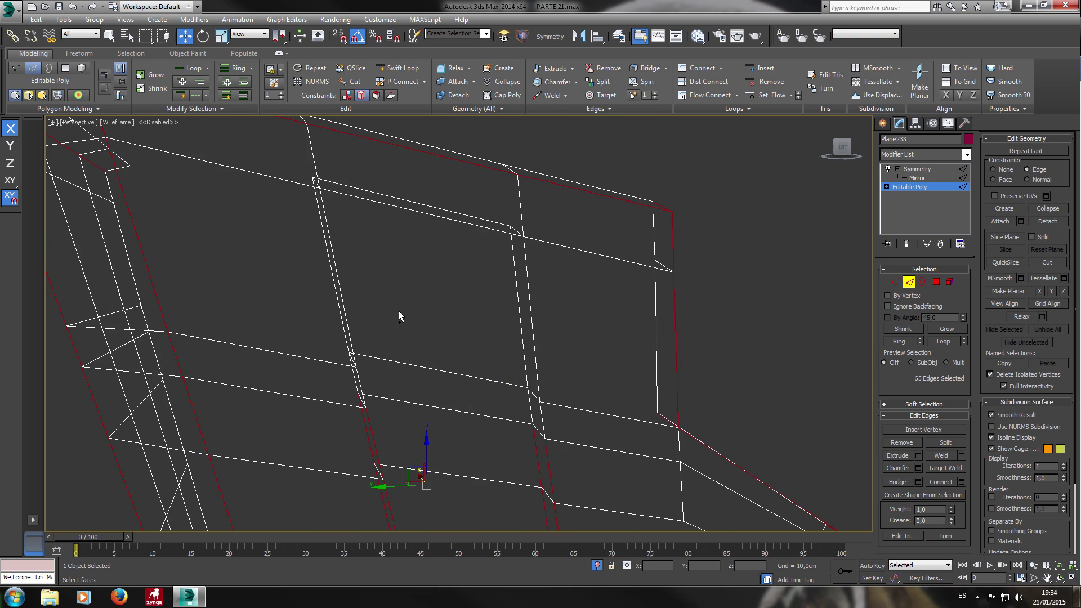
# Add the slot's top edges and the remaining upper and middle vertical edges on both sides to the selection.
pyautogui.keyDown('ctrl'); pyautogui.moveTo(528, 251); pyautogui.dragTo(477, 222); pyautogui.keyUp('ctrl')
pyautogui.keyDown('ctrl'); pyautogui.moveTo(370, 245); pyautogui.dragTo(302, 184); pyautogui.keyUp('ctrl')
pyautogui.keyDown('ctrl'); pyautogui.click(287, 174); pyautogui.keyUp('ctrl')
pyautogui.moveTo(378, 369); pyautogui.dragTo(384, 264, button='middle')
pyautogui.scroll(3, 384, 264)
pyautogui.keyDown('ctrl'); pyautogui.moveTo(382, 259); pyautogui.dragTo(318, 252); pyautogui.keyUp('ctrl')
pyautogui.keyDown('ctrl'); pyautogui.moveTo(630, 323); pyautogui.dragTo(698, 340); pyautogui.keyUp('ctrl')
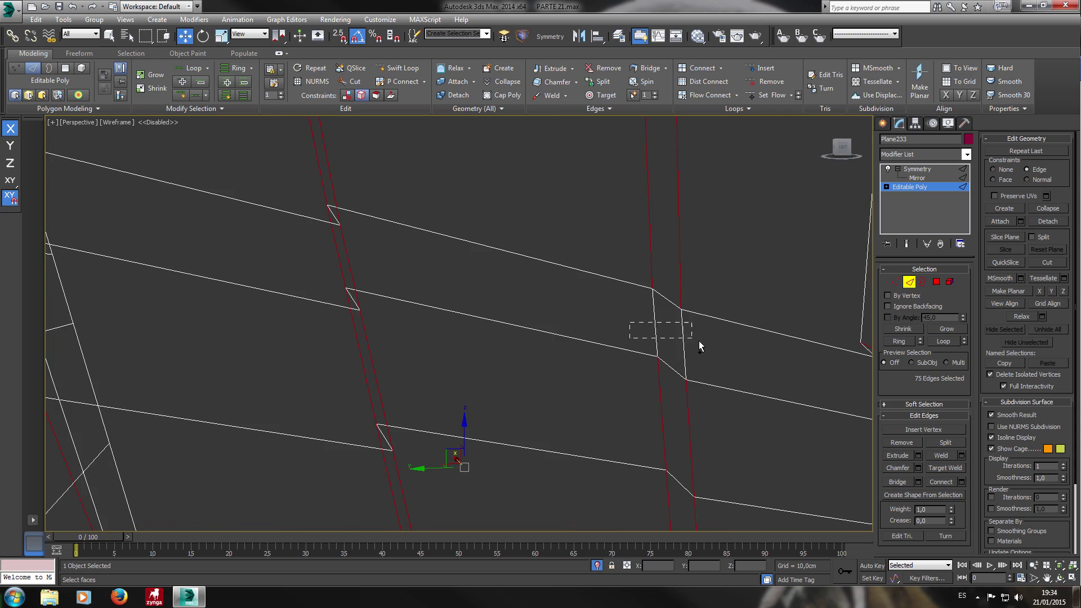
pyautogui.scroll(-5, 702, 341)
pyautogui.keyDown('alt'); pyautogui.moveTo(712, 345); pyautogui.dragTo(583, 257, button='middle'); pyautogui.keyUp('alt')
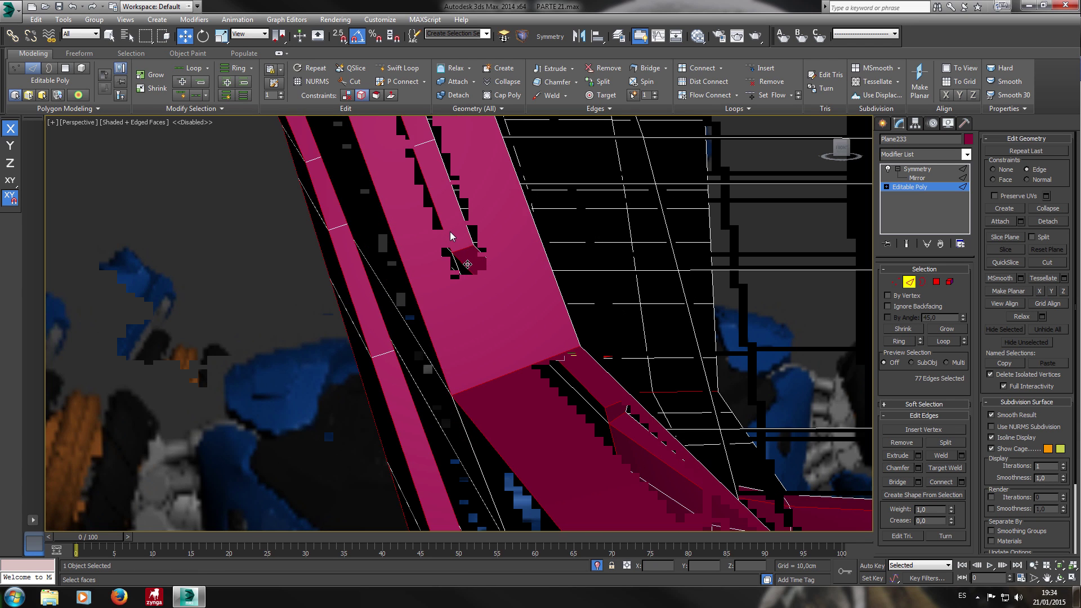
pyautogui.rightClick(450, 233)
pyautogui.click(467, 264)
pyautogui.rightClick(327, 299)
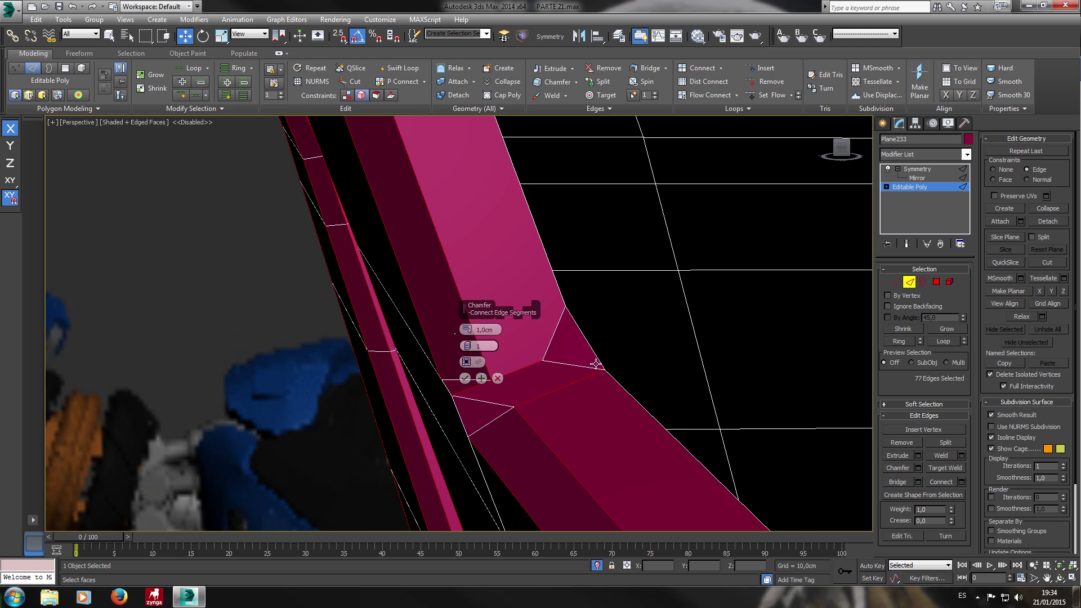
pyautogui.scroll(4, 633, 348)
pyautogui.keyDown('alt'); pyautogui.moveTo(633, 345); pyautogui.dragTo(730, 319, button='middle'); pyautogui.keyUp('alt')
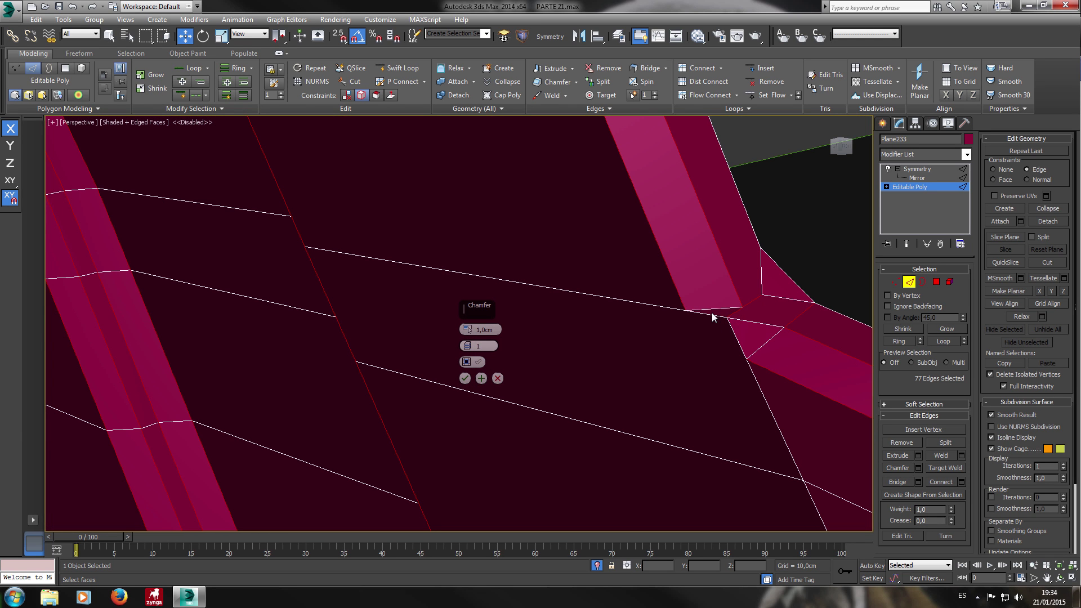
pyautogui.click(498, 378)
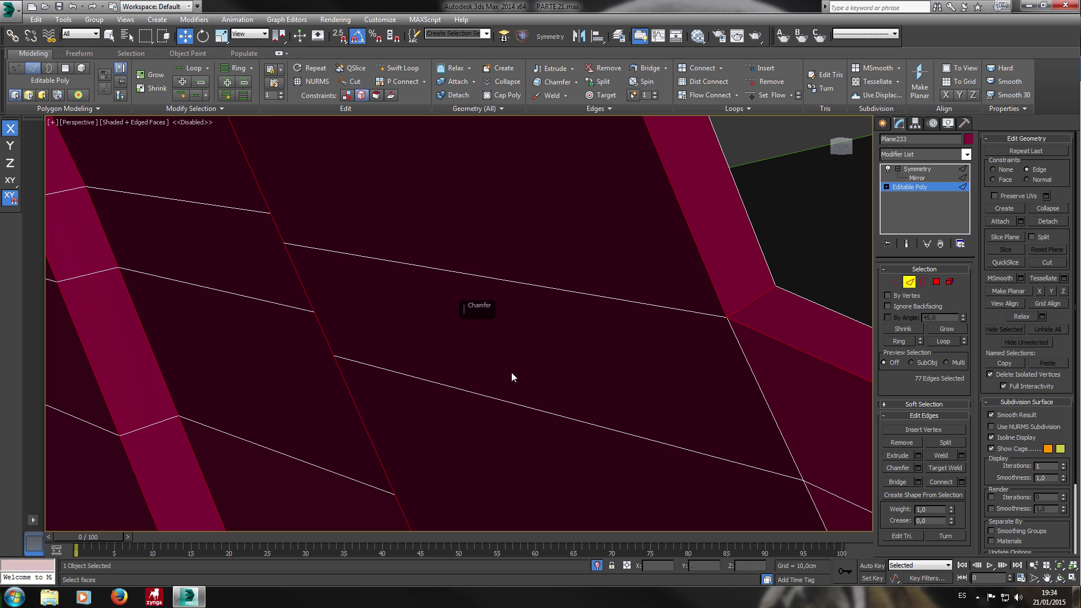
# Weld the two overlapping vertices at the rim corner where the side meets the lower step, and return to edge level.
pyautogui.press('1')
pyautogui.moveTo(666, 299); pyautogui.dragTo(758, 331)
pyautogui.press('F3')
pyautogui.press('1')
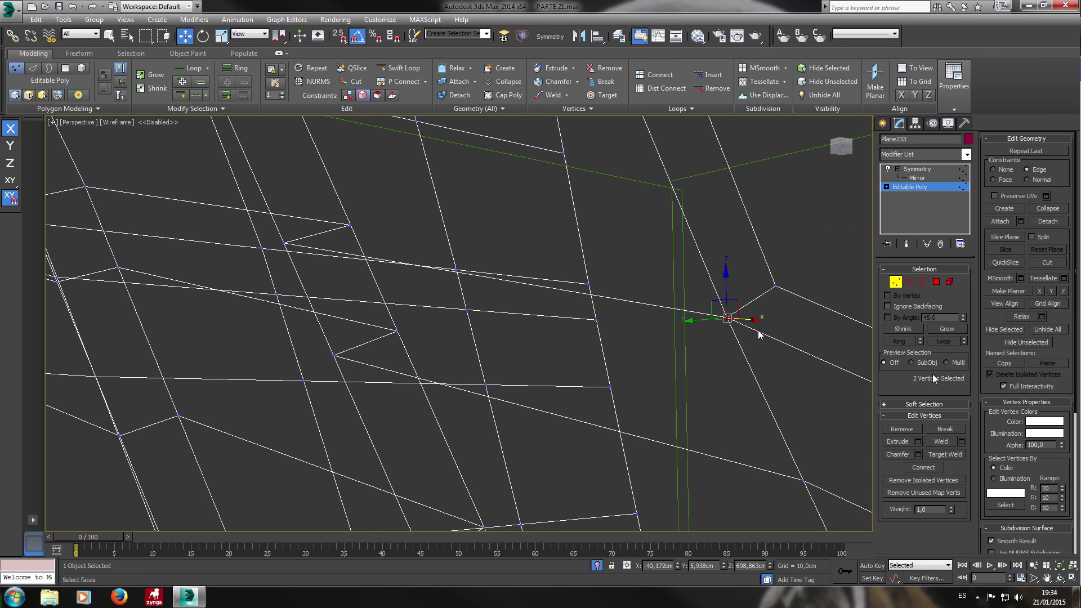
pyautogui.click(938, 439)
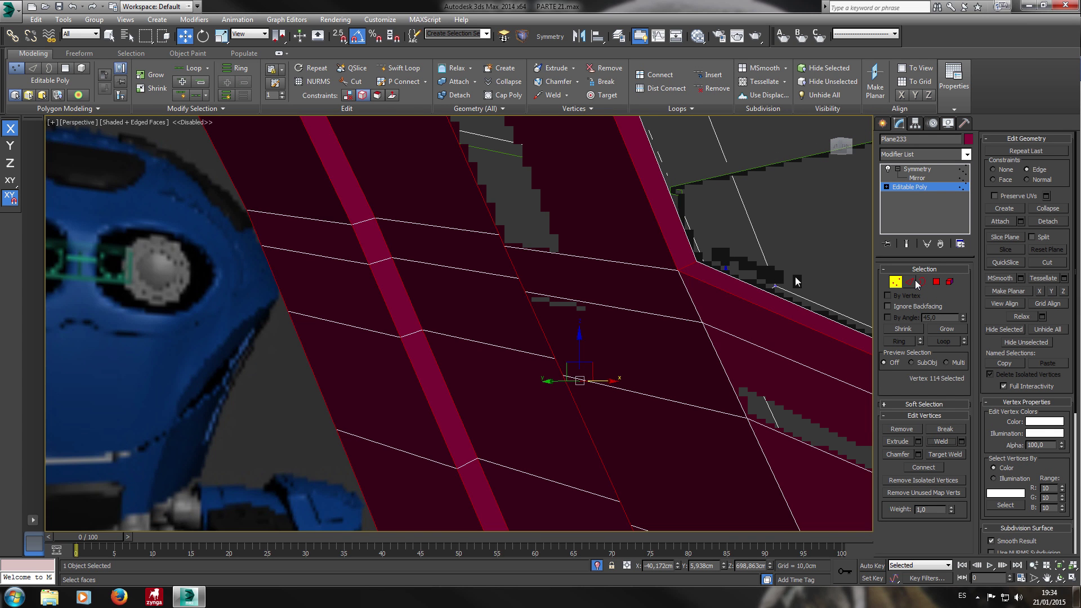
pyautogui.click(909, 281)
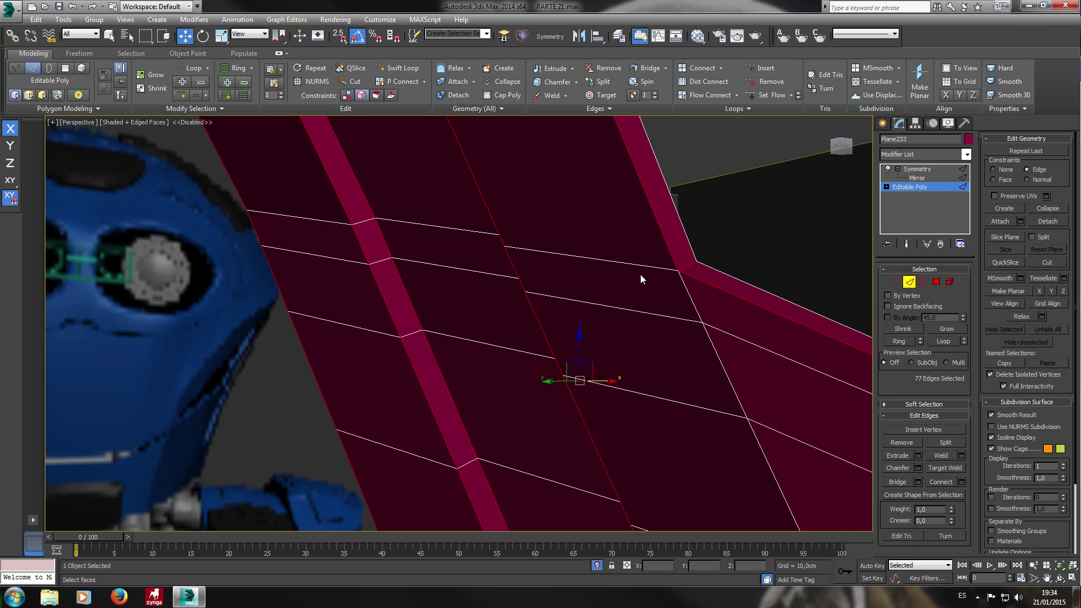
# Chamfer the selected crease edges by 0.12 cm with 2 segments.
pyautogui.scroll(-3, 600, 188)
pyautogui.keyDown('alt'); pyautogui.moveTo(598, 189); pyautogui.dragTo(600, 204, button='middle'); pyautogui.keyUp('alt')
pyautogui.scroll(3, 595, 232)
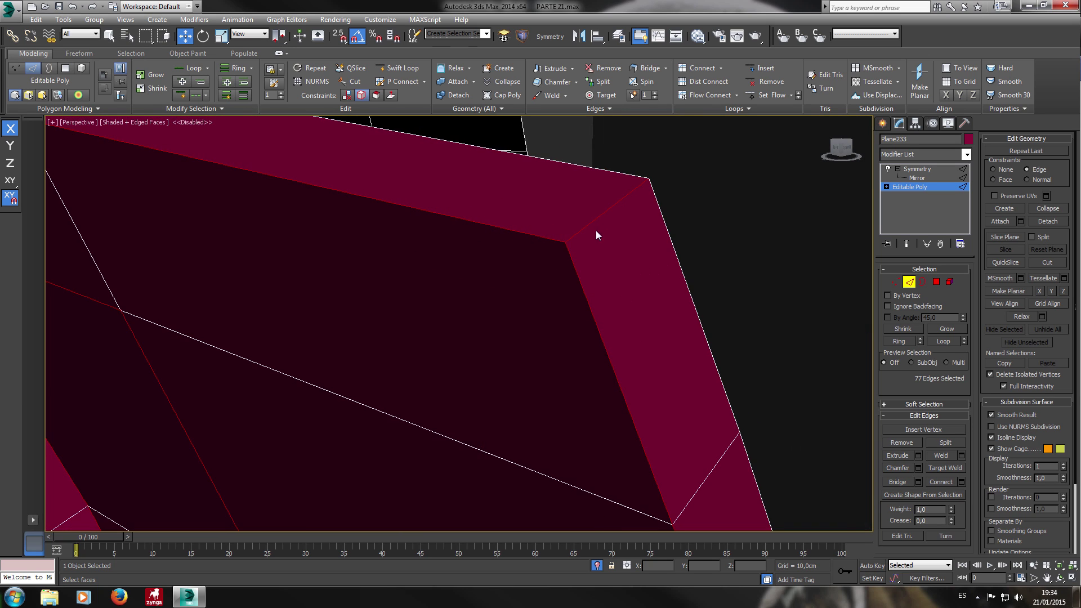
pyautogui.scroll(-1, 602, 241)
pyautogui.rightClick(481, 288)
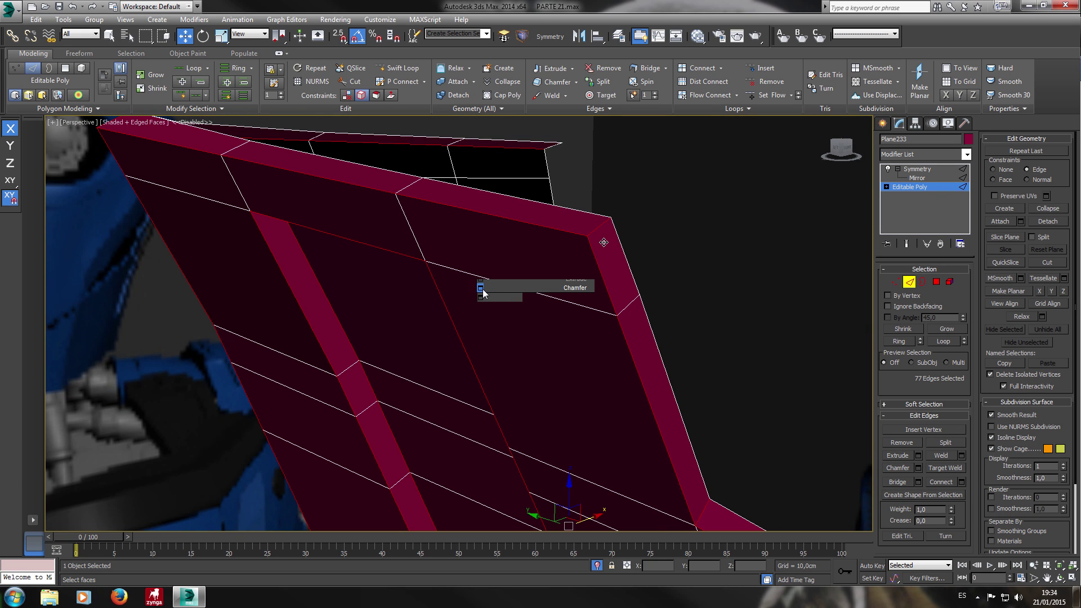
pyautogui.scroll(4, 599, 235)
pyautogui.rightClick(595, 220)
pyautogui.click(480, 289)
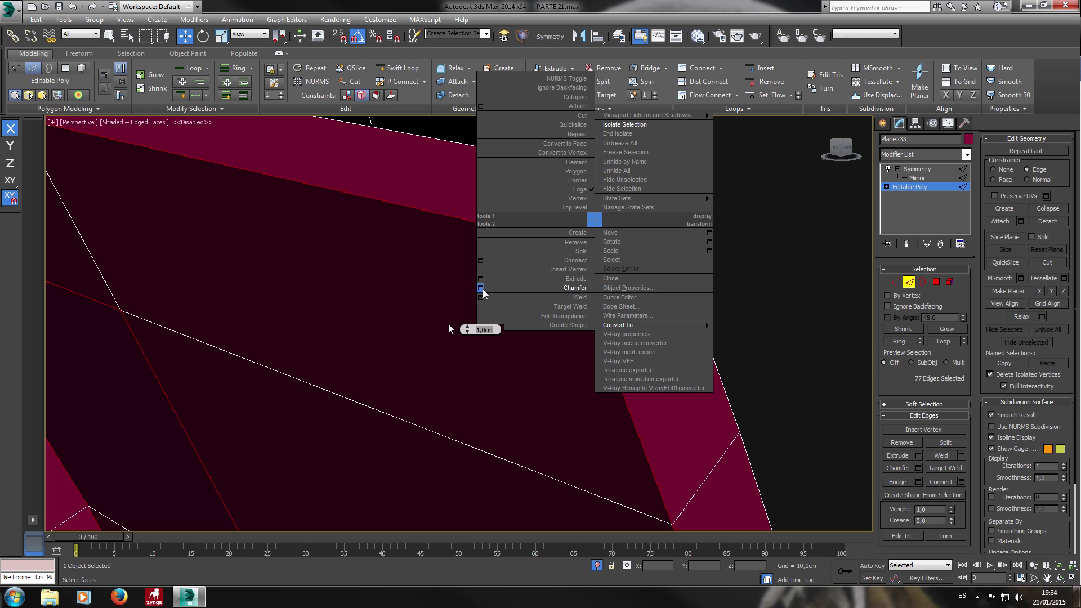
pyautogui.write('0,12')
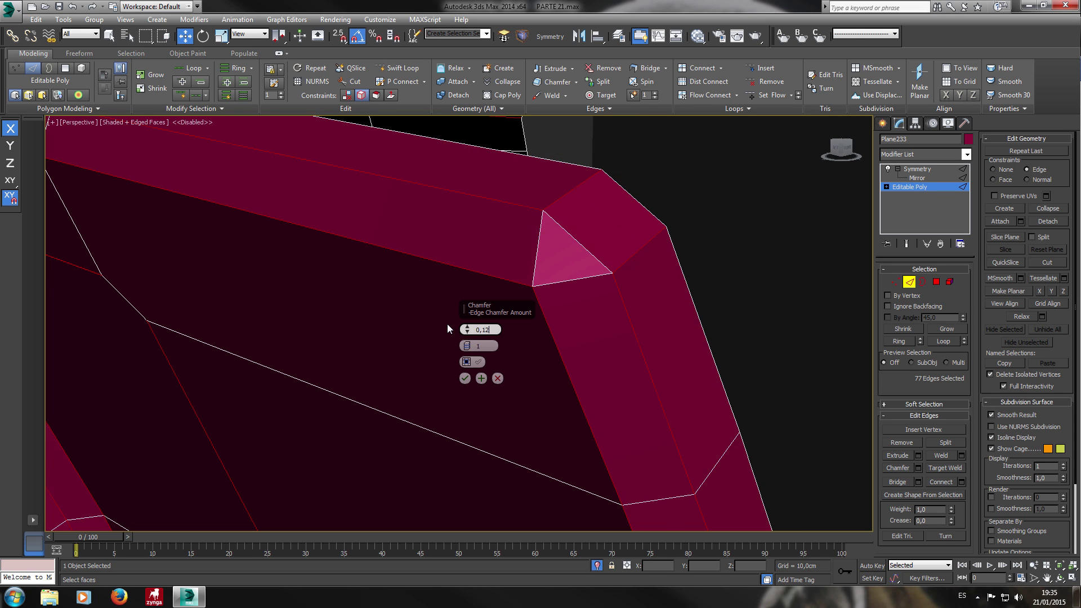
pyautogui.press('Return')
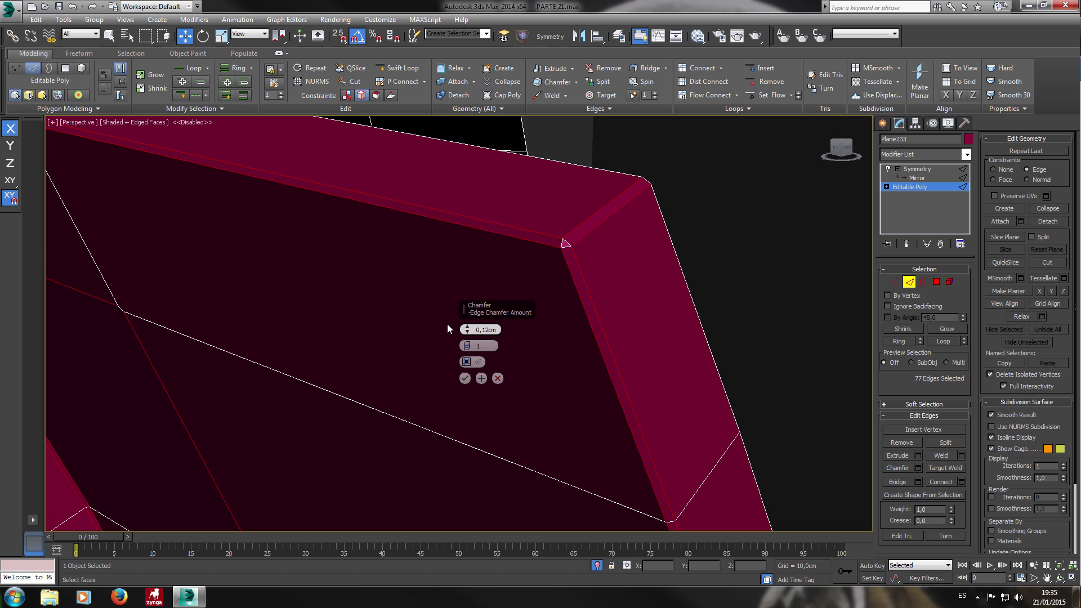
pyautogui.click(468, 343)
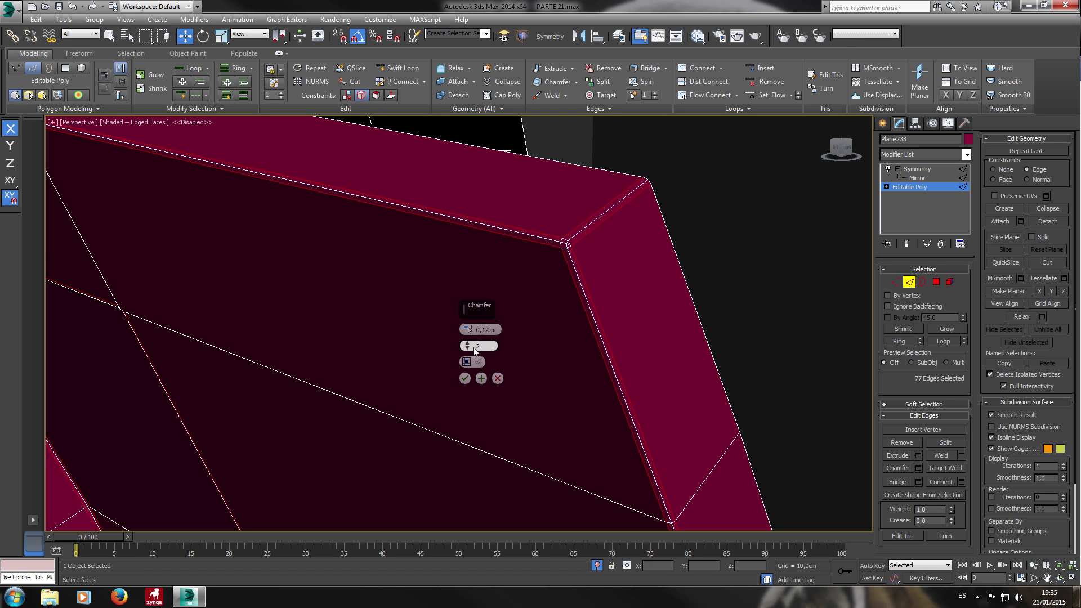
pyautogui.click(465, 378)
# Examine the chamfered edges along the rim, slot, corner columns and bottom border for errors.
pyautogui.scroll(-3, 570, 355)
pyautogui.scroll(3, 569, 355)
pyautogui.scroll(-4, 569, 356)
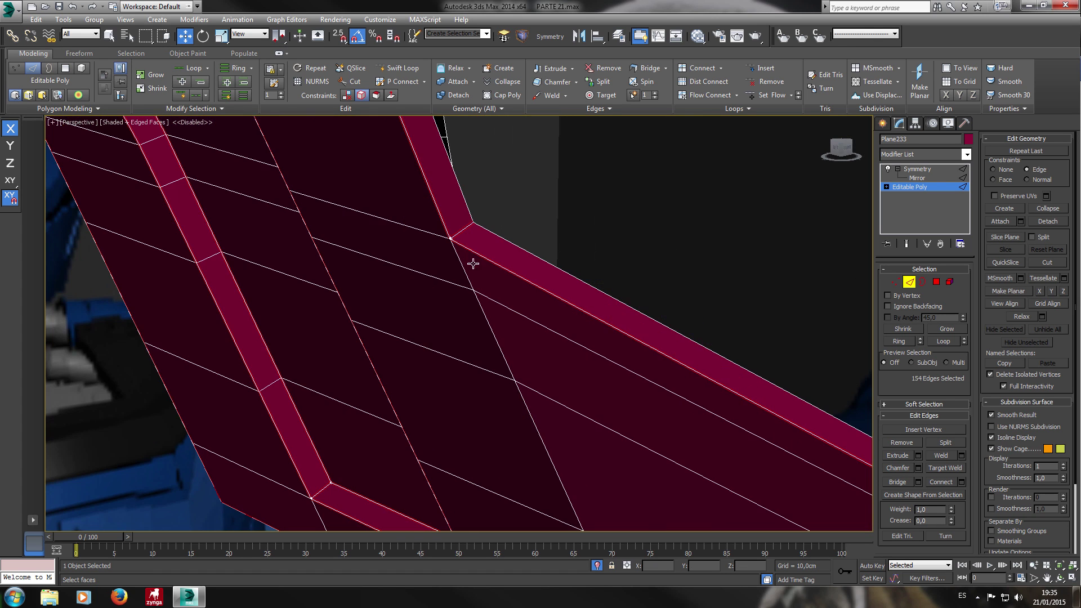
pyautogui.scroll(4, 456, 228)
pyautogui.scroll(-1, 462, 223)
pyautogui.scroll(-5, 462, 223)
pyautogui.scroll(3, 473, 262)
pyautogui.scroll(-2, 472, 263)
pyautogui.scroll(-3, 473, 263)
pyautogui.keyDown('alt'); pyautogui.moveTo(473, 263); pyautogui.dragTo(350, 295, button='middle'); pyautogui.keyUp('alt')
pyautogui.scroll(4, 349, 294)
pyautogui.scroll(-2, 398, 318)
pyautogui.keyDown('alt'); pyautogui.moveTo(400, 320); pyautogui.dragTo(557, 424, button='middle'); pyautogui.keyUp('alt')
pyautogui.scroll(-4, 399, 320)
pyautogui.moveTo(558, 424); pyautogui.dragTo(542, 466, button='middle')
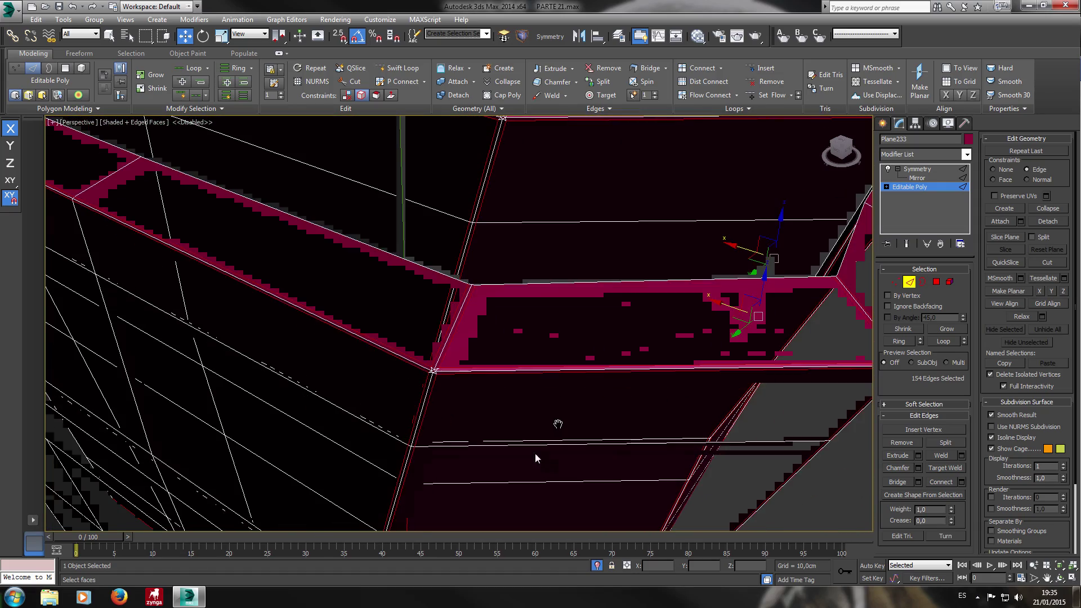
pyautogui.scroll(-5, 557, 423)
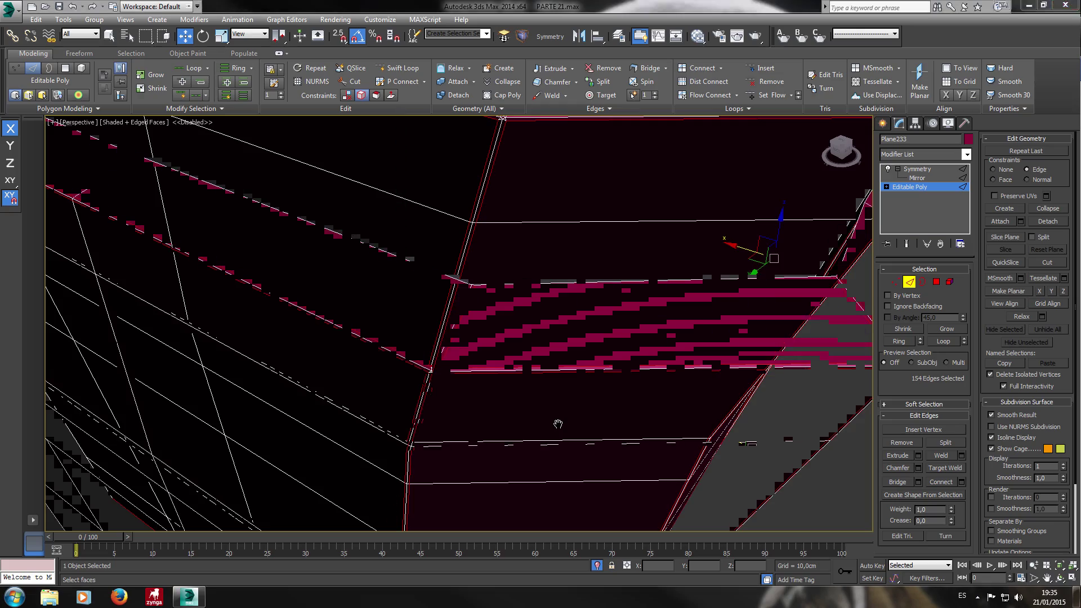
pyautogui.moveTo(557, 423); pyautogui.dragTo(746, 362, button='middle')
pyautogui.scroll(-4, 755, 368)
pyautogui.keyDown('alt'); pyautogui.moveTo(497, 302); pyautogui.dragTo(541, 246, button='middle'); pyautogui.keyUp('alt')
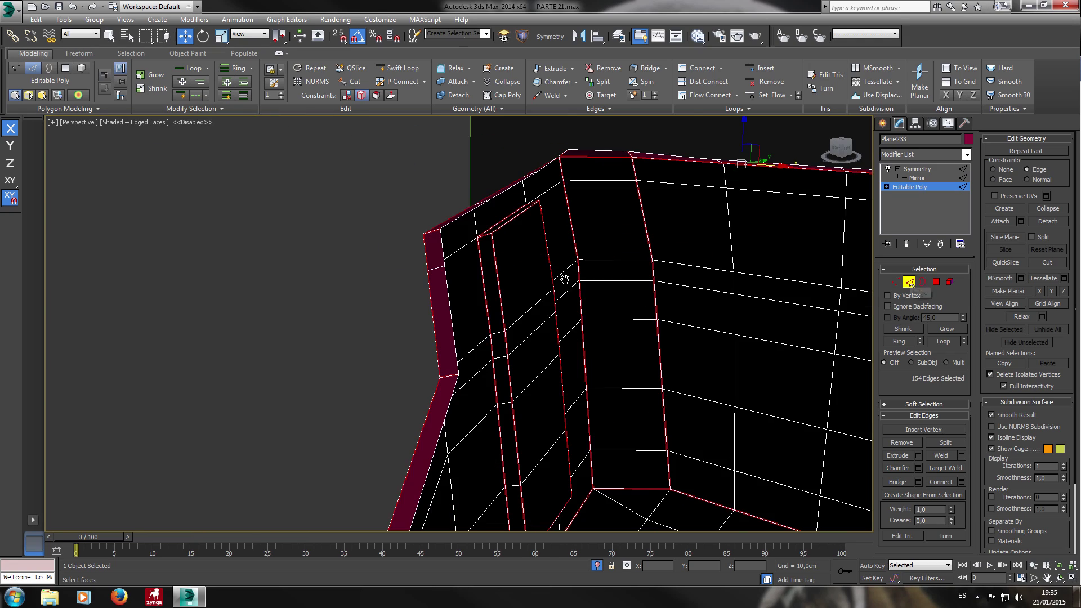
# Leave edge level and add a MeshSmooth modifier with 2 iterations above the Symmetry modifier.
pyautogui.click(911, 188)
pyautogui.click(922, 171)
pyautogui.keyDown('alt'); pyautogui.moveTo(720, 200); pyautogui.dragTo(618, 347, button='middle'); pyautogui.keyUp('alt')
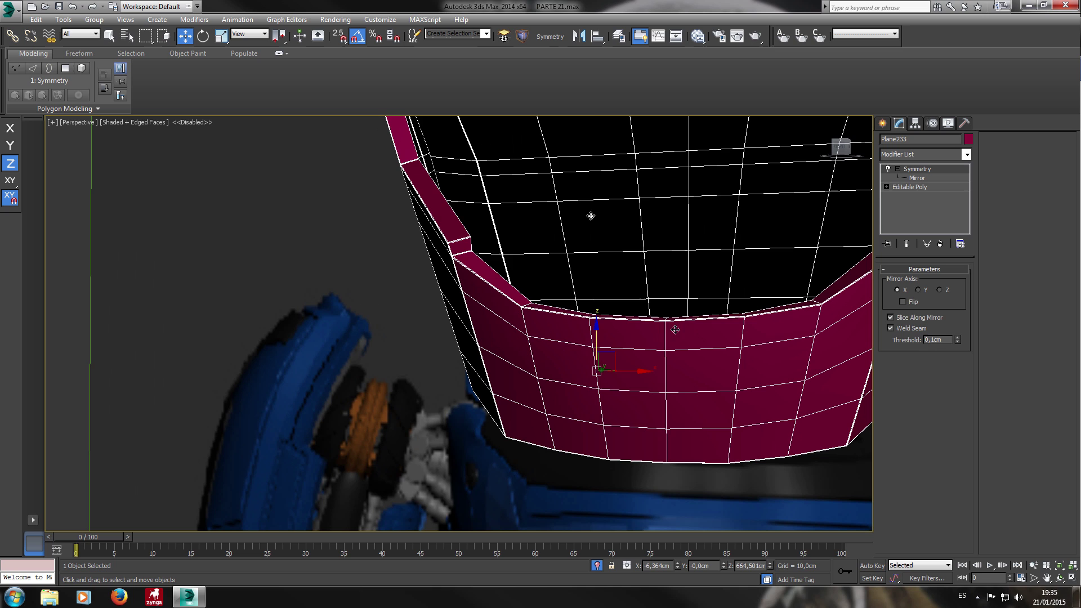
pyautogui.click(923, 159)
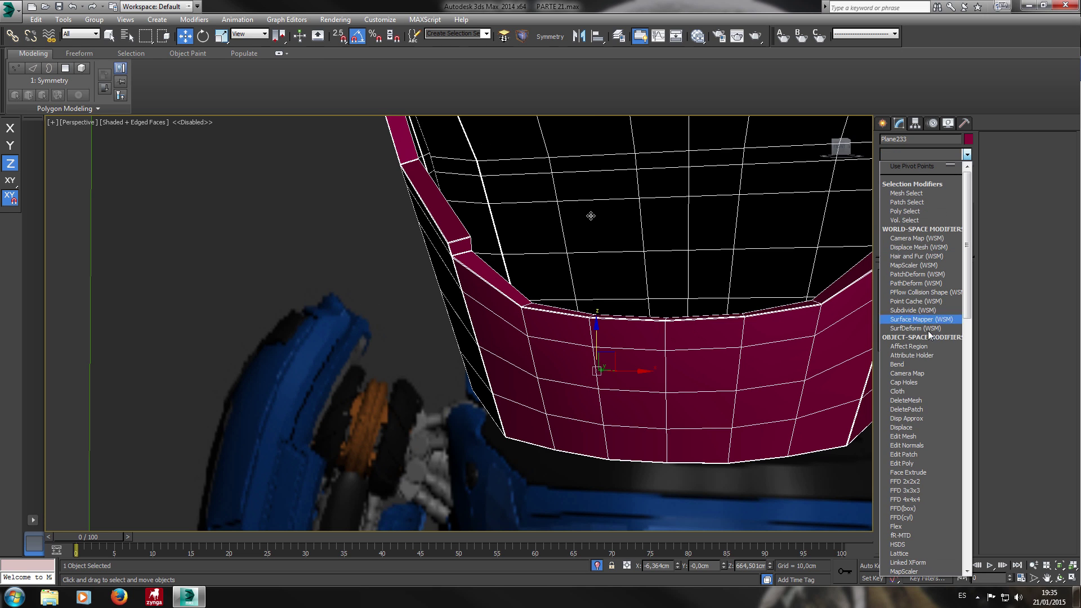
pyautogui.write('meshs')
pyautogui.press('Return')
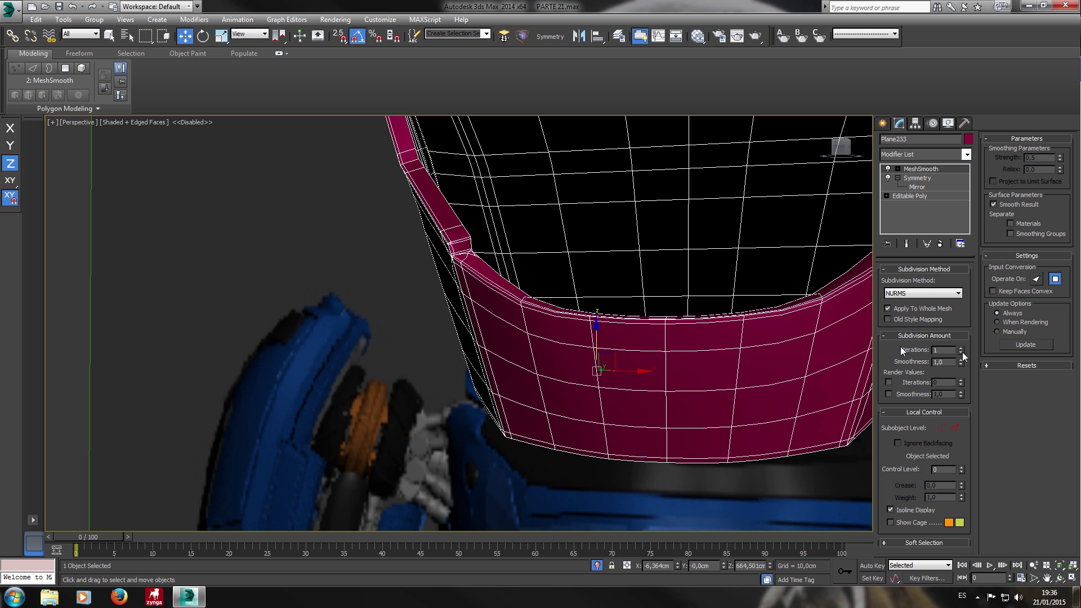
pyautogui.click(962, 348)
pyautogui.scroll(-5, 423, 315)
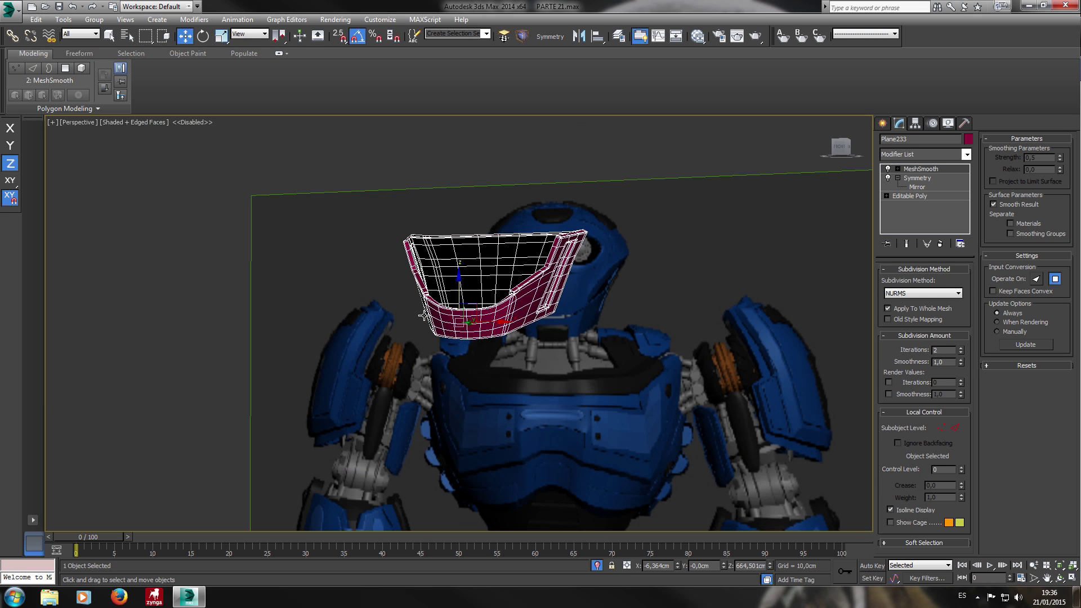
# Turn off the edged-faces display and examine the smoothed mask piece up close.
pyautogui.click(174, 265)
pyautogui.hotkey('ctrl', 'z')
pyautogui.click(170, 260)
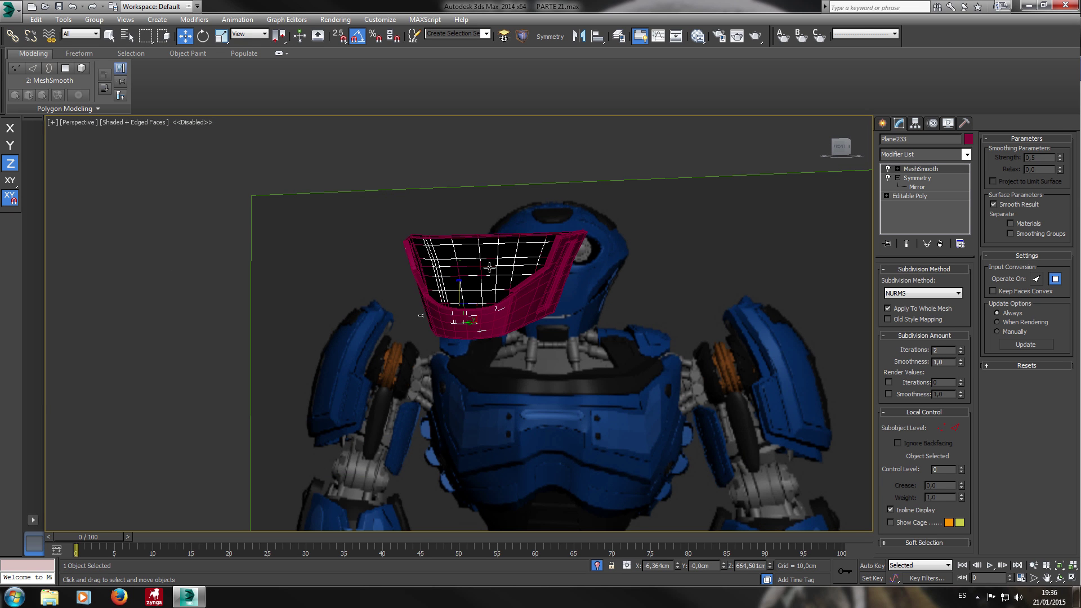
pyautogui.click(455, 160)
pyautogui.press('F4')
pyautogui.moveTo(455, 161)
pyautogui.keyDown('alt'); pyautogui.mouseDown(button='middle')
pyautogui.moveTo(483, 202)
pyautogui.moveTo(619, 225)
pyautogui.moveTo(488, 203)
pyautogui.mouseUp(button='middle'); pyautogui.keyUp('alt')
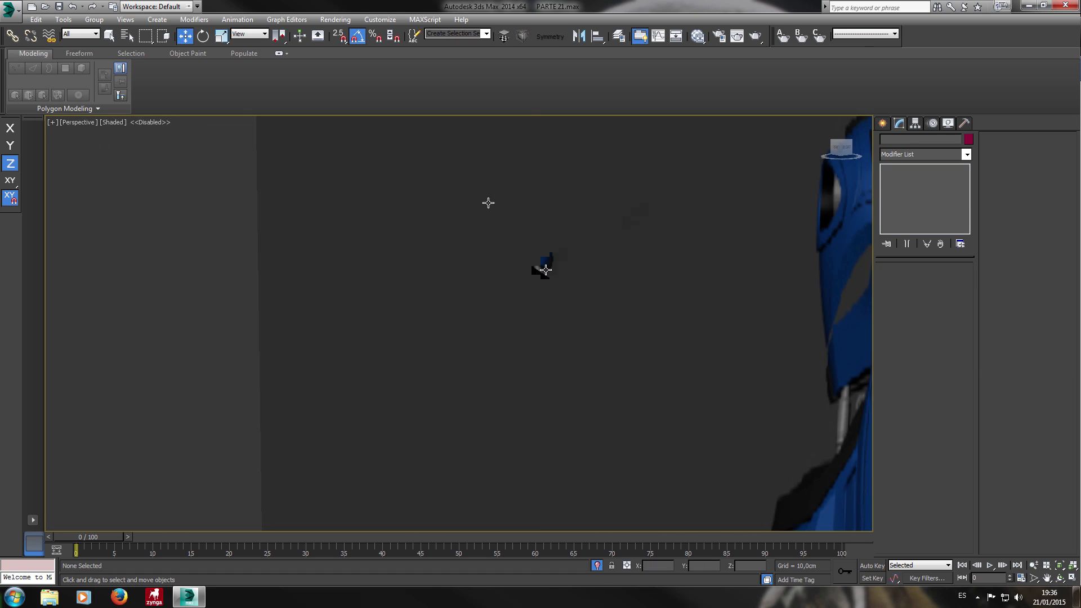
pyautogui.click(513, 285)
pyautogui.press('z')
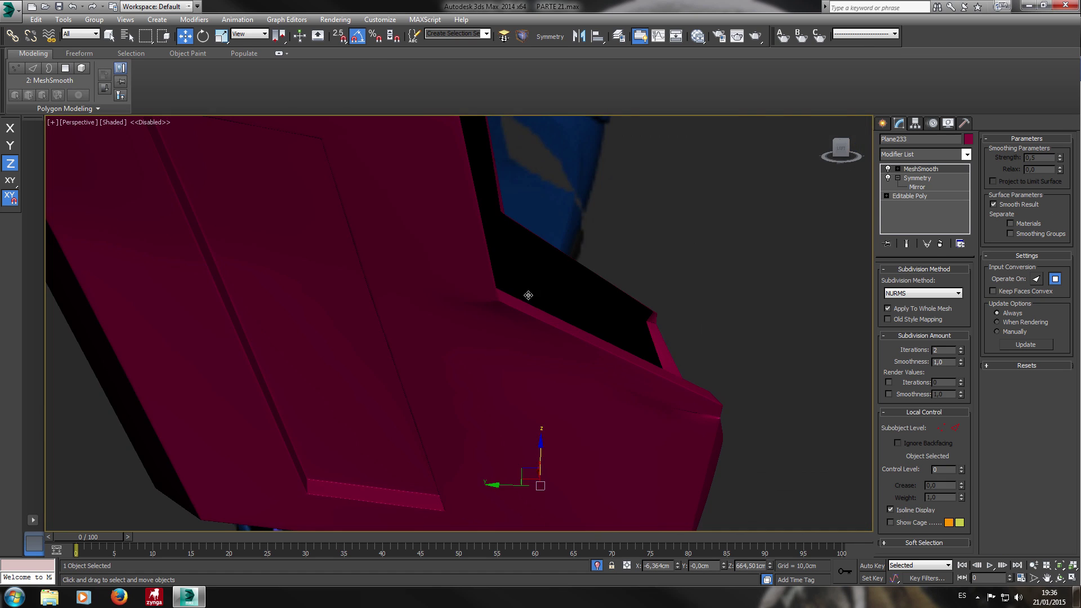
# Examine the smoothed notch corner up close, including its vertices and edges at the base Editable Poly level.
pyautogui.keyDown('alt'); pyautogui.moveTo(528, 295); pyautogui.dragTo(492, 281, button='middle'); pyautogui.keyUp('alt')
pyautogui.keyDown('alt'); pyautogui.moveTo(535, 391); pyautogui.dragTo(754, 371, button='middle'); pyautogui.keyUp('alt')
pyautogui.scroll(4, 755, 372)
pyautogui.click(914, 199)
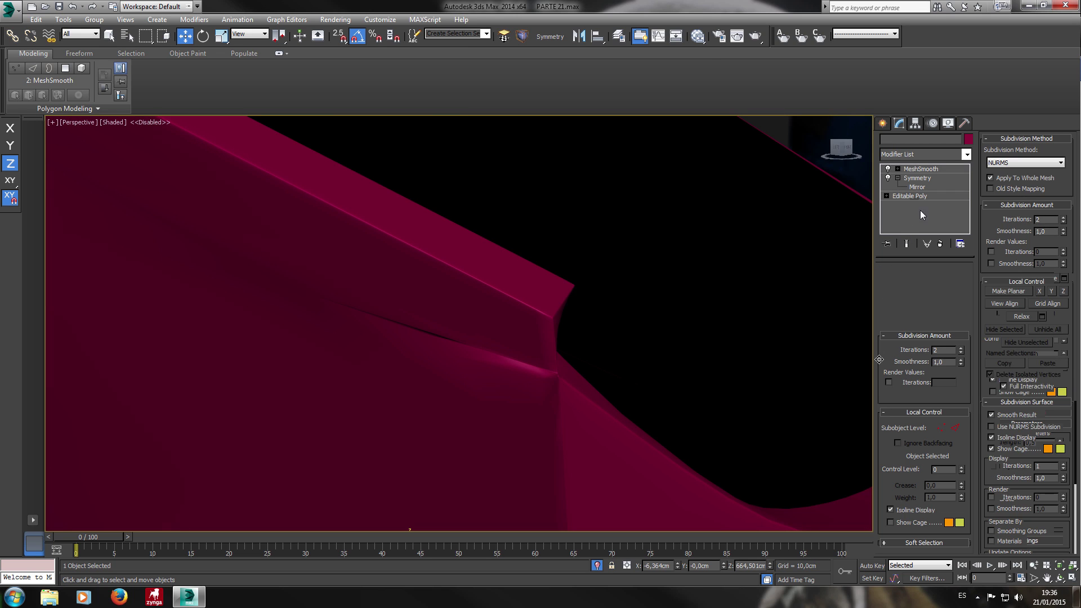
pyautogui.click(897, 283)
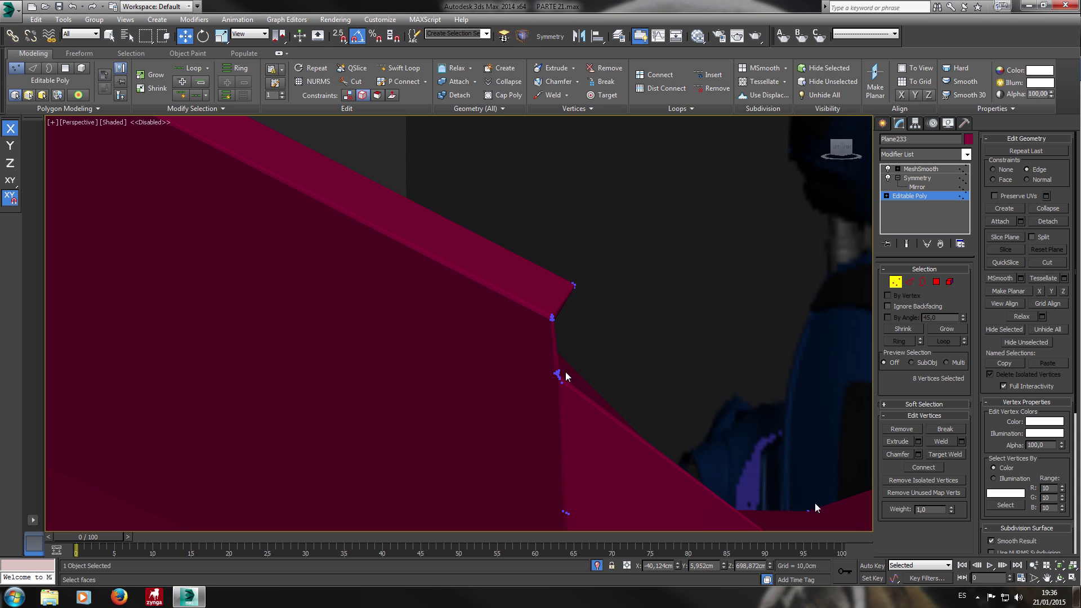
pyautogui.click(558, 373)
pyautogui.moveTo(567, 473); pyautogui.dragTo(477, 349, button='middle')
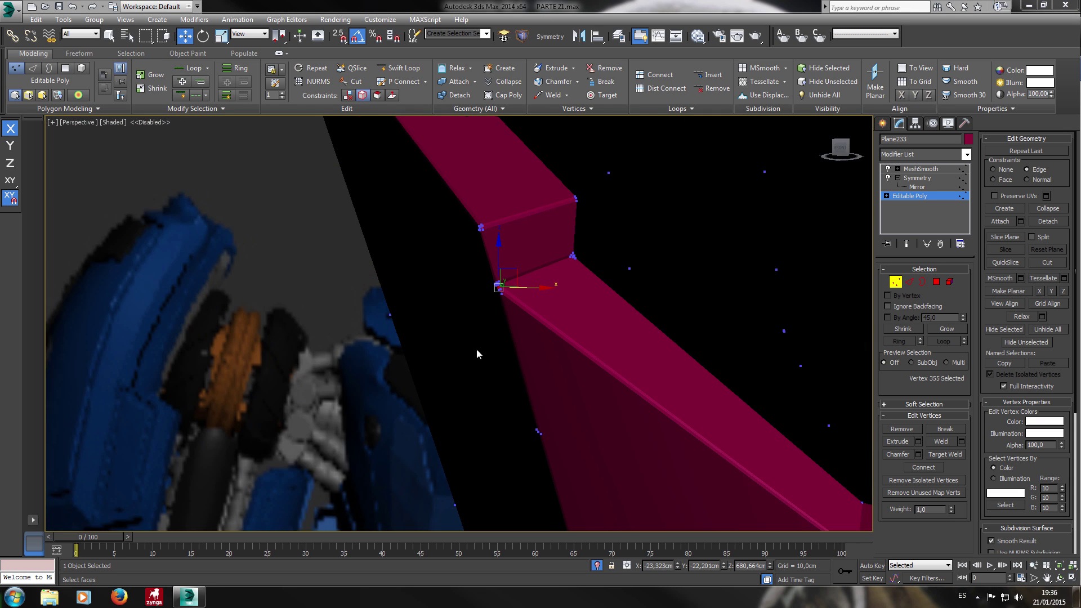
pyautogui.scroll(3, 482, 304)
pyautogui.scroll(-3, 491, 310)
pyautogui.moveTo(491, 311); pyautogui.dragTo(522, 349, button='middle')
pyautogui.press('F4')
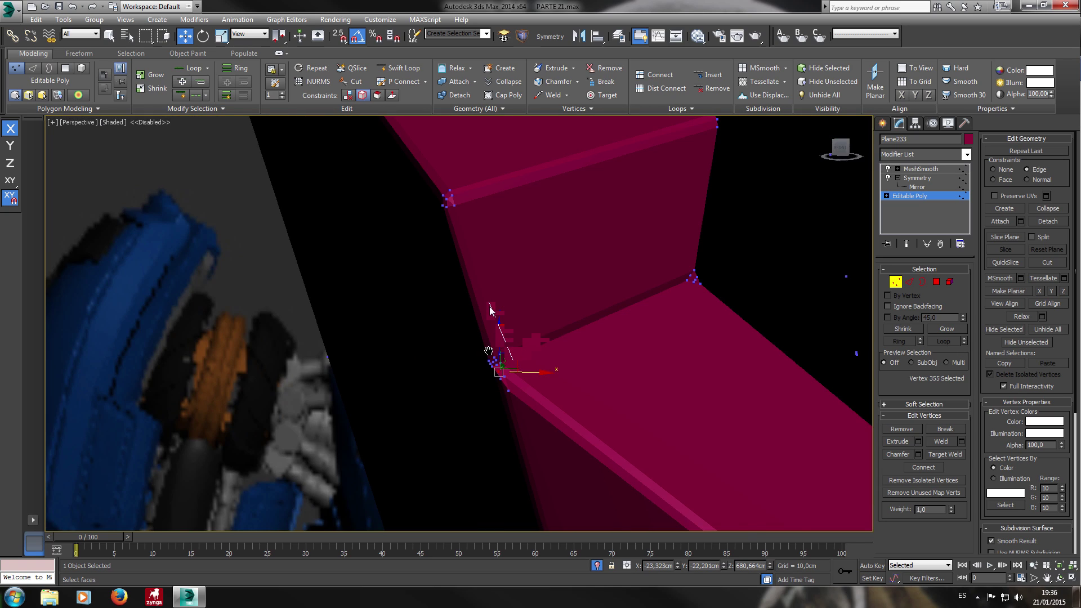
pyautogui.press('F4')
pyautogui.scroll(-3, 490, 310)
pyautogui.scroll(3, 494, 311)
pyautogui.moveTo(494, 311)
pyautogui.keyDown('alt'); pyautogui.mouseDown(button='middle')
pyautogui.moveTo(514, 282)
pyautogui.moveTo(489, 309)
pyautogui.moveTo(505, 296)
pyautogui.mouseUp(button='middle'); pyautogui.keyUp('alt')
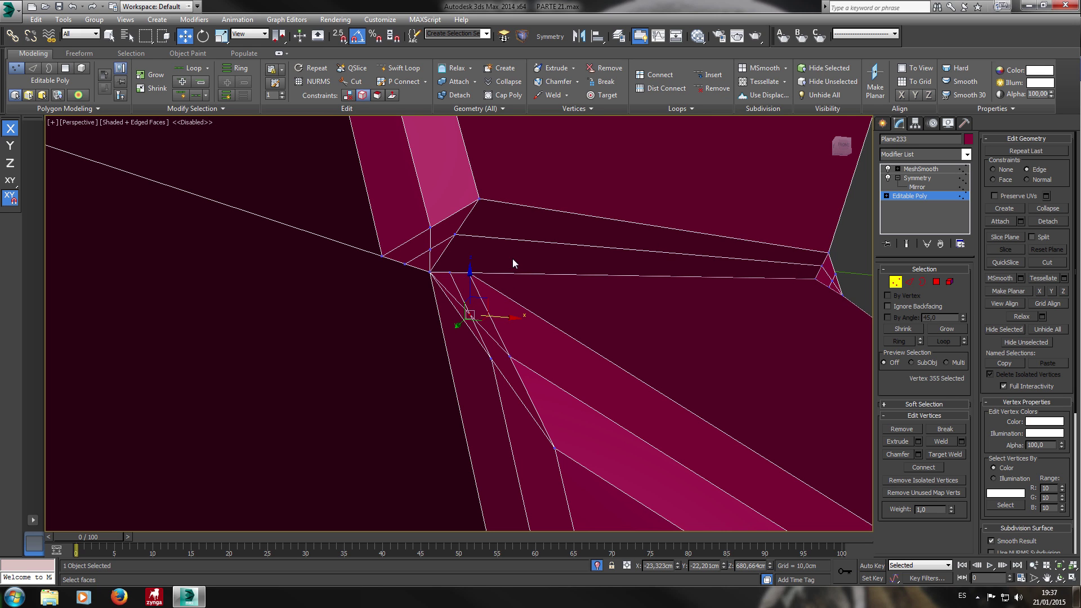
pyautogui.scroll(-3, 506, 259)
pyautogui.scroll(3, 506, 259)
pyautogui.keyDown('alt'); pyautogui.moveTo(506, 258); pyautogui.dragTo(622, 258, button='middle'); pyautogui.keyUp('alt')
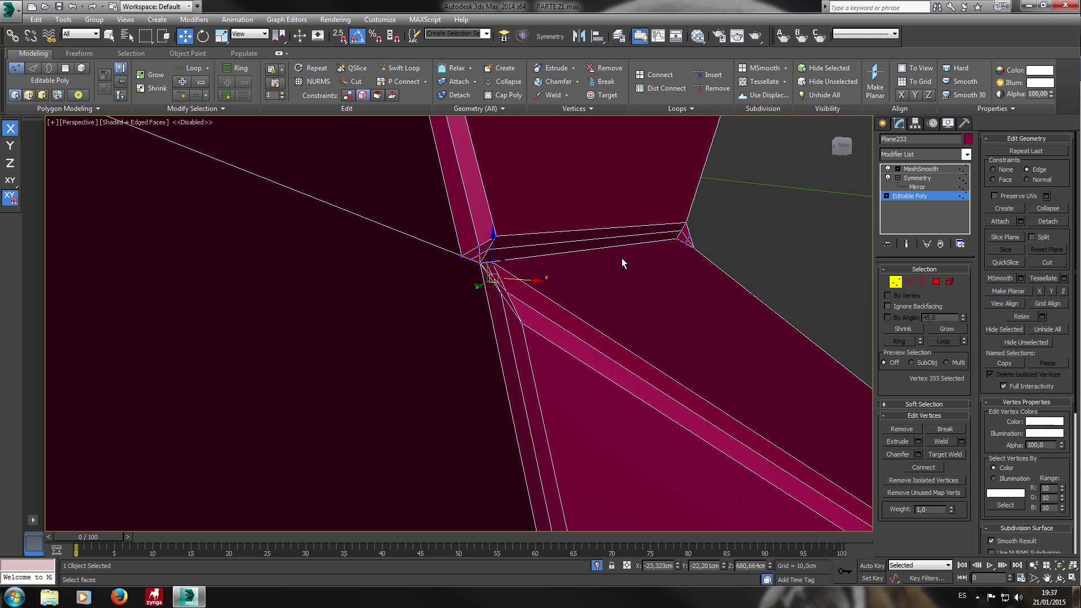
# Undo the MeshSmooth modifier and the last edge chamfer on the mask piece.
pyautogui.press('Up')
pyautogui.press('Up')
pyautogui.press('Down')
pyautogui.press('Down')
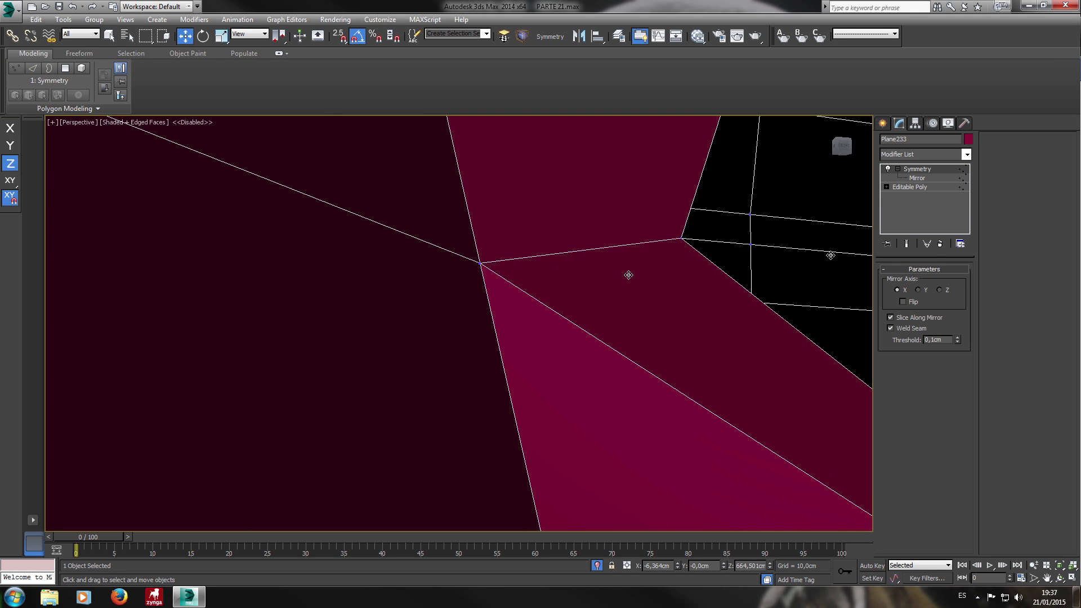
# Check the notch's corner vertex in wireframe at the Editable Poly level for overlapping geometry.
pyautogui.press('F3')
pyautogui.press('F3')
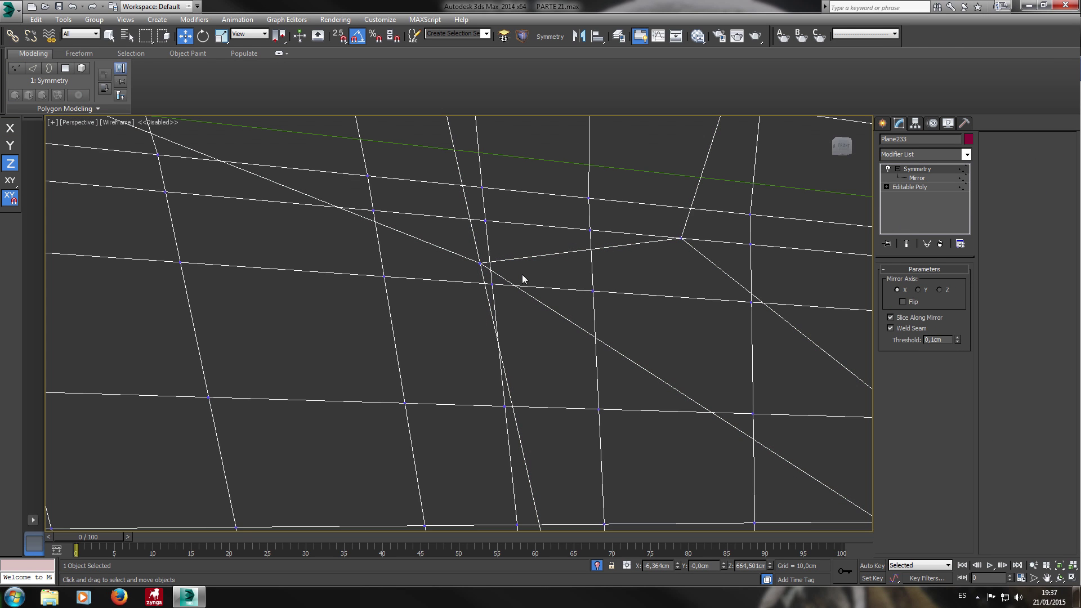
pyautogui.press('F3')
pyautogui.click(910, 187)
pyautogui.moveTo(453, 244); pyautogui.dragTo(502, 276)
pyautogui.hotkey('ctrl', 'z')
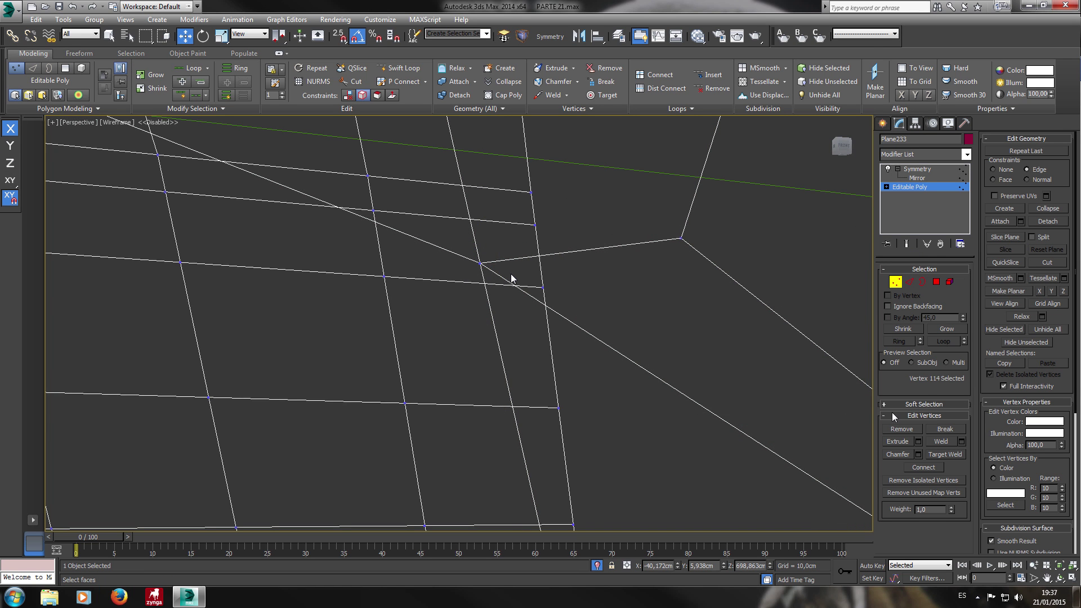
pyautogui.click(945, 441)
pyautogui.click(907, 281)
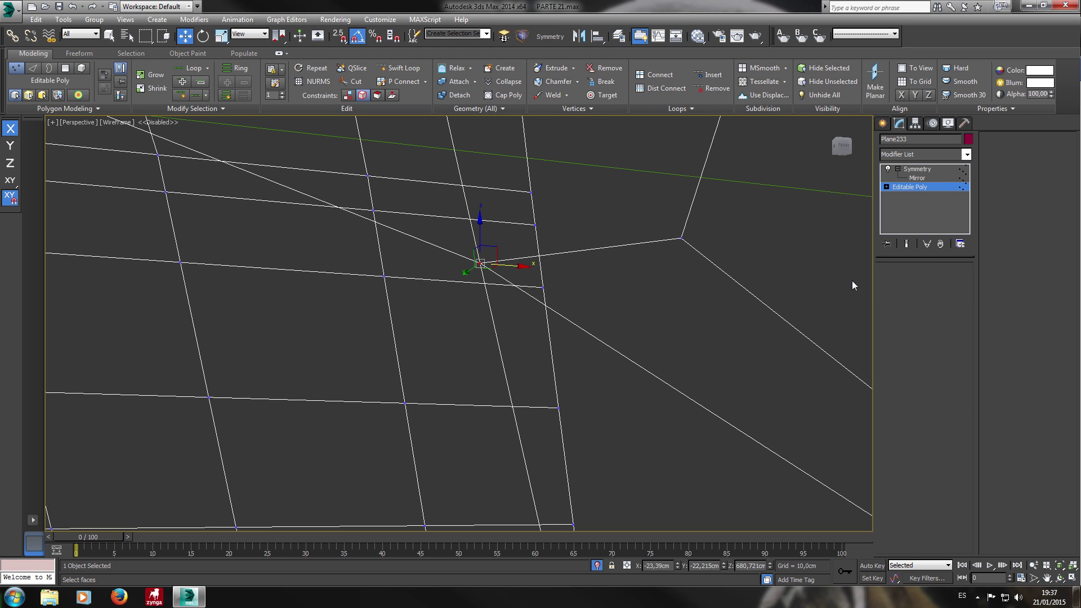
pyautogui.press('F3')
pyautogui.press('F3')
# Add the short horizontal edge at the notch corner to the existing crease edge selection.
pyautogui.press('2')
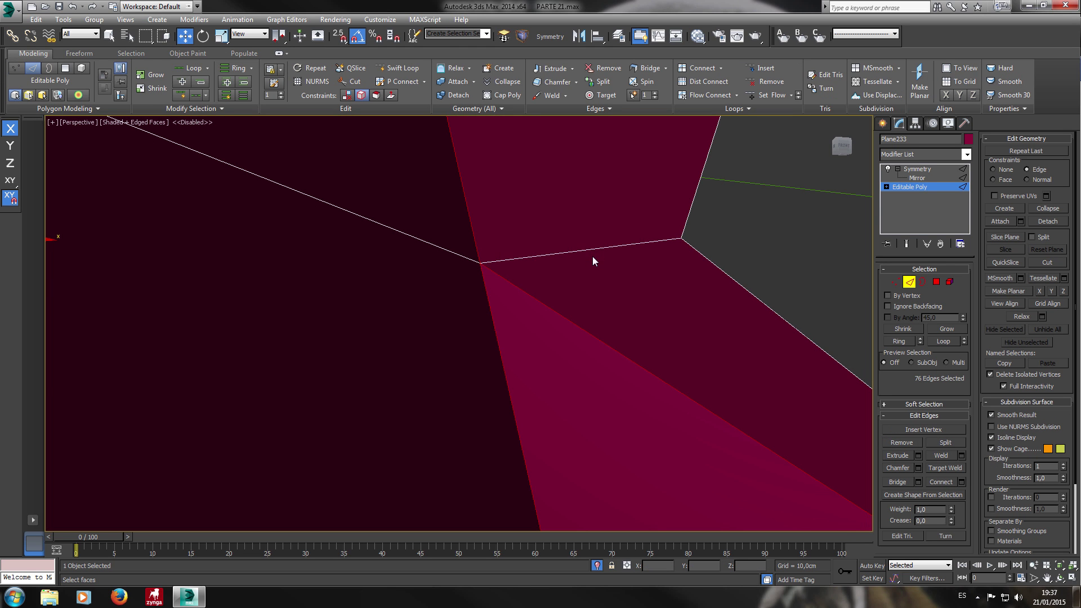
pyautogui.keyDown('ctrl'); pyautogui.click(592, 256); pyautogui.keyUp('ctrl')
pyautogui.scroll(-8, 592, 255)
pyautogui.keyDown('alt'); pyautogui.moveTo(592, 255); pyautogui.dragTo(605, 295, button='middle'); pyautogui.keyUp('alt')
pyautogui.scroll(-4, 605, 293)
# Chamfer the selected crease edges by 0.12 cm and inspect the notch corner.
pyautogui.rightClick(546, 275)
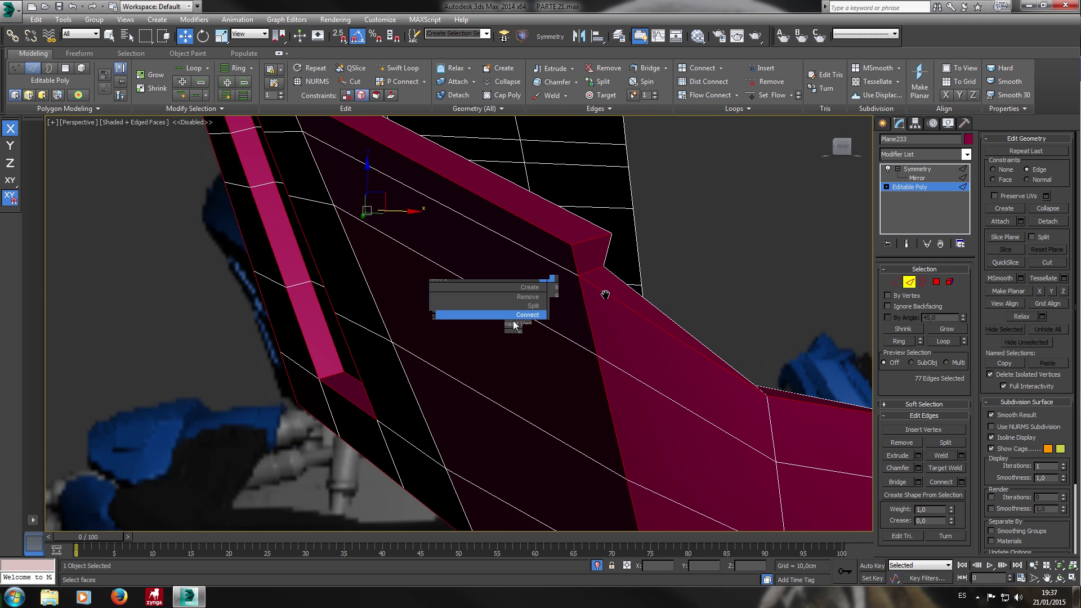
pyautogui.click(432, 342)
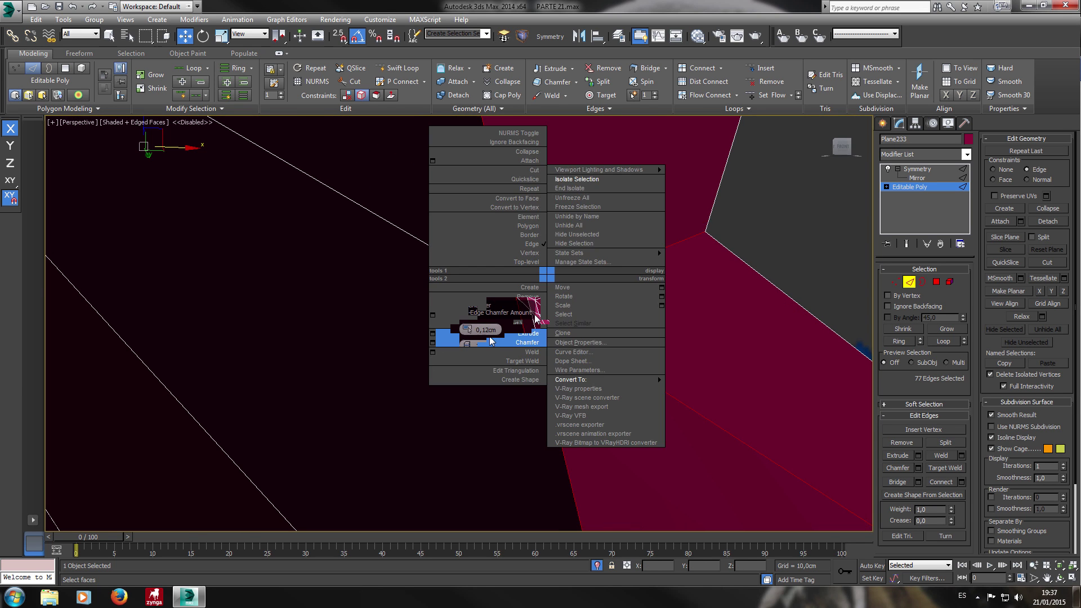
pyautogui.click(489, 338)
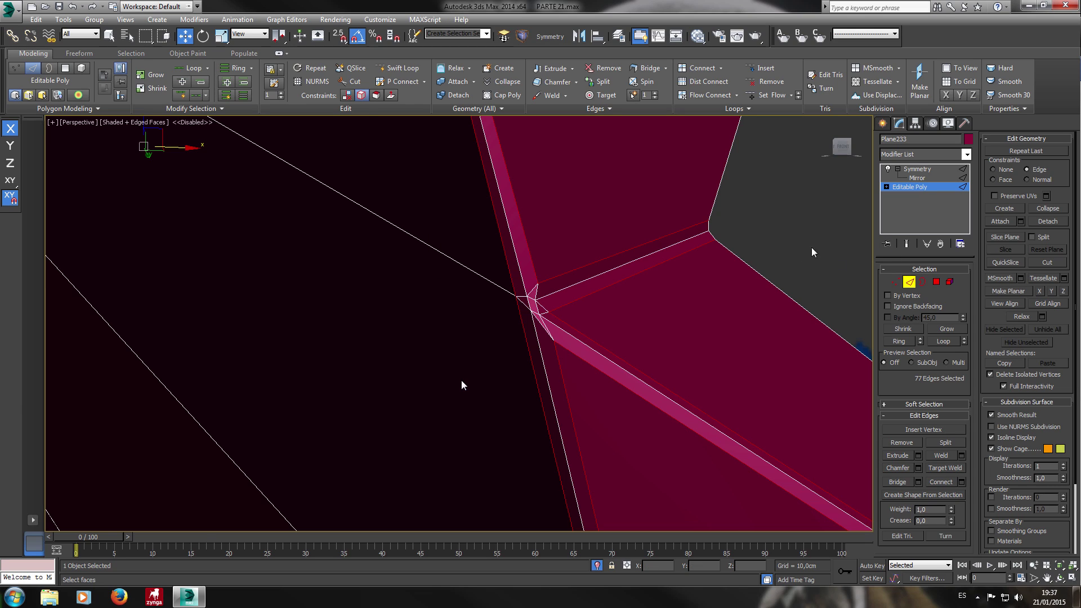
pyautogui.scroll(-5, 646, 228)
pyautogui.moveTo(775, 247); pyautogui.dragTo(590, 242, button='middle')
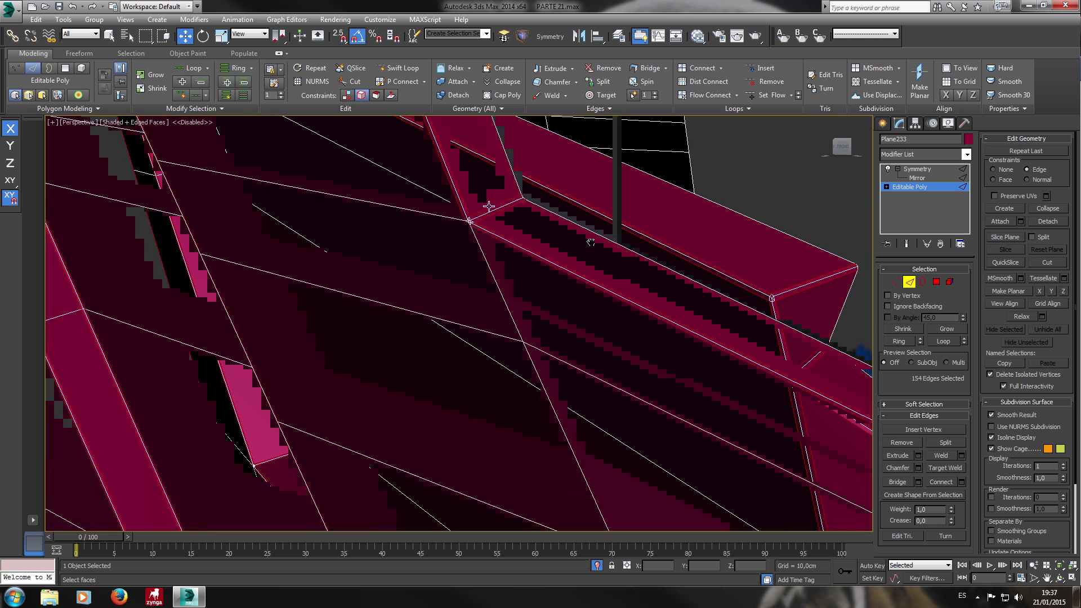
pyautogui.scroll(-3, 589, 241)
pyautogui.scroll(6, 495, 241)
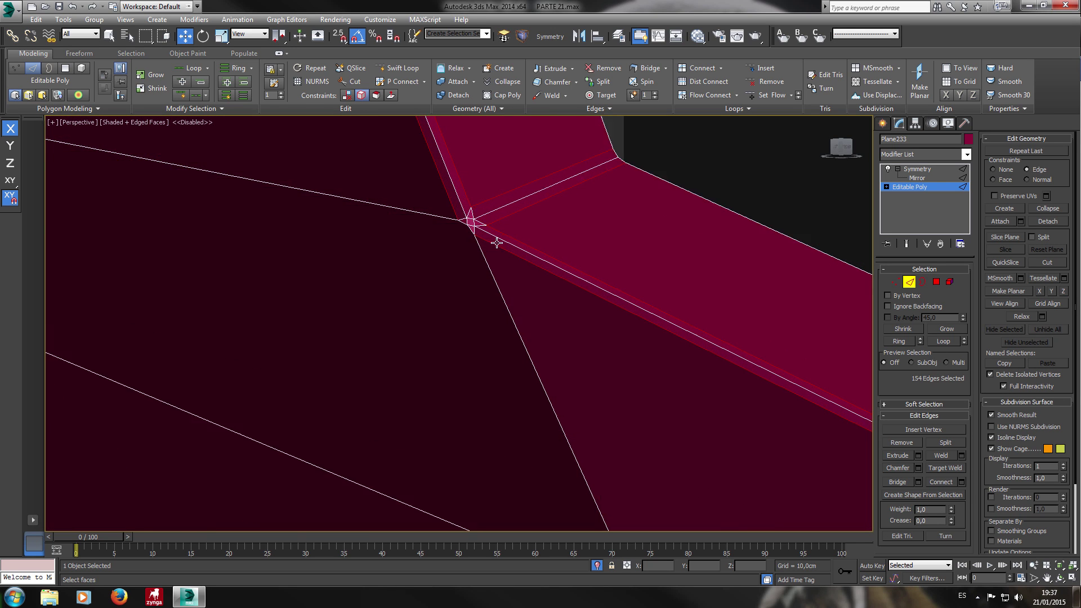
# Leave edge level and add a MeshSmooth modifier with 2 iterations above the Symmetry modifier.
pyautogui.click(908, 282)
pyautogui.click(918, 169)
pyautogui.click(909, 187)
pyautogui.click(918, 169)
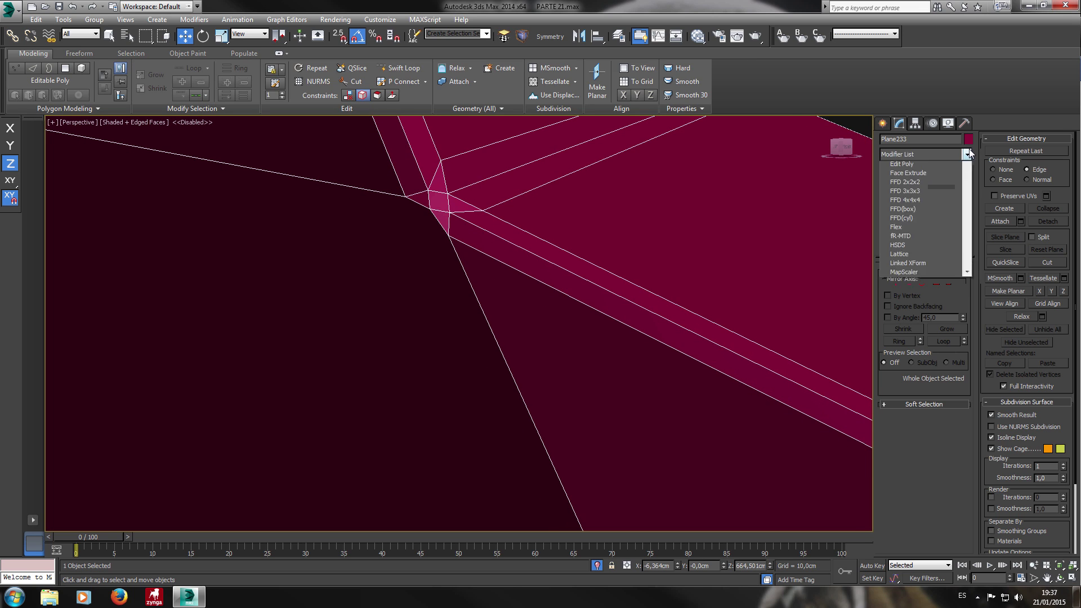
pyautogui.click(967, 154)
pyautogui.scroll(-2, 897, 377)
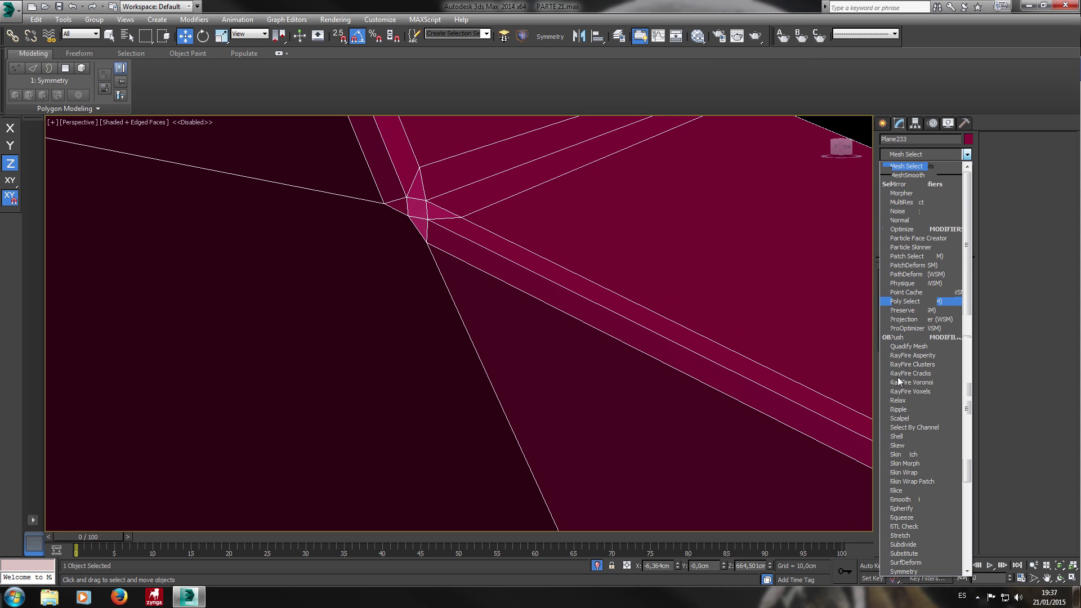
pyautogui.click(894, 349)
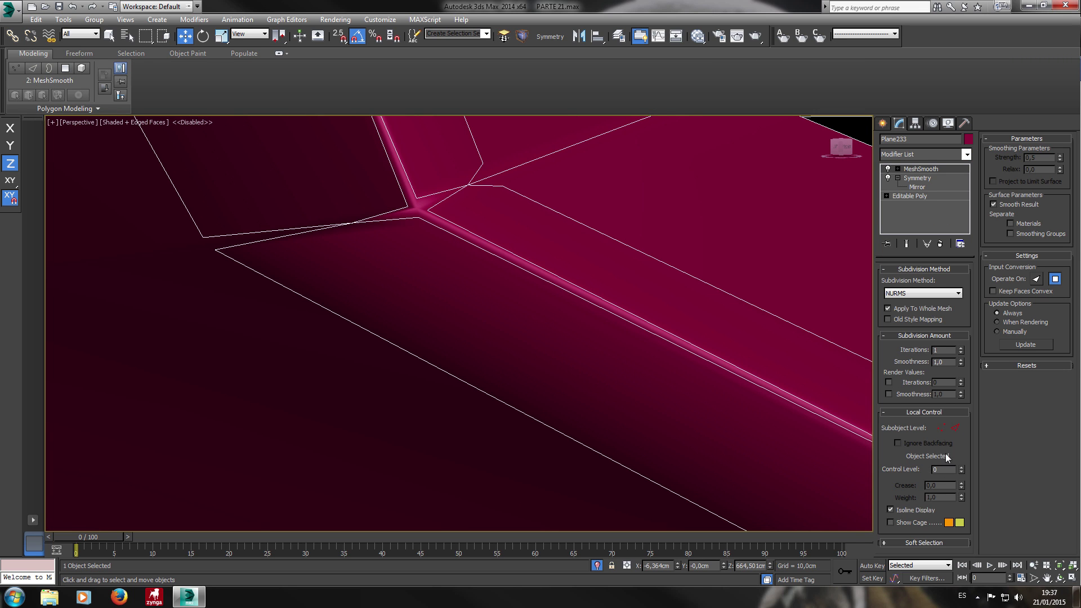
pyautogui.click(961, 347)
# Examine the smoothed mask piece with the edged-faces display turned off.
pyautogui.scroll(-5, 715, 360)
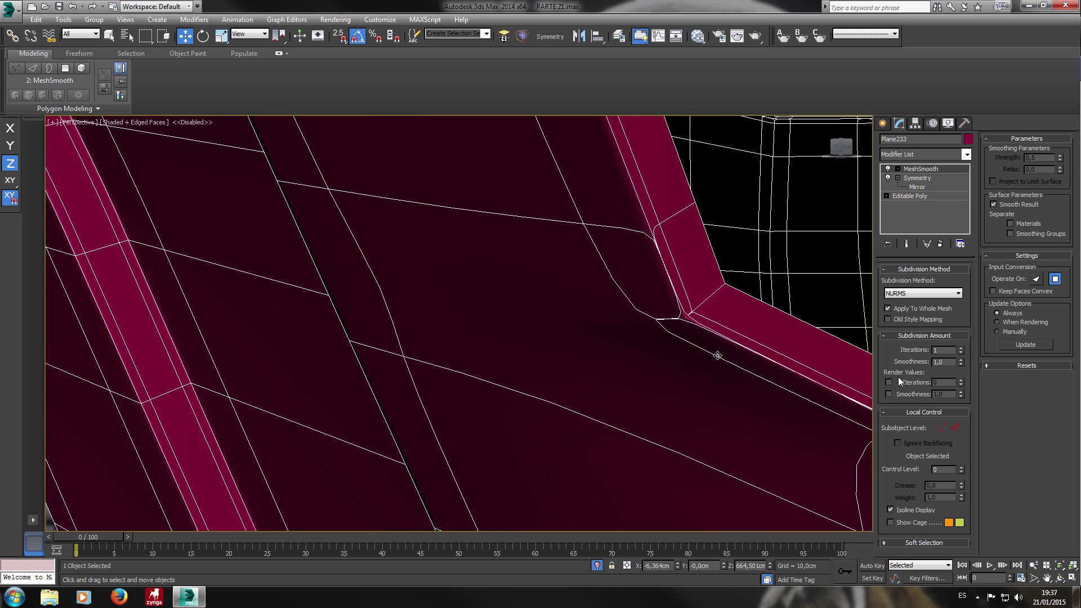
pyautogui.scroll(3, 517, 287)
pyautogui.scroll(-8, 486, 163)
pyautogui.click(495, 172)
pyautogui.scroll(6, 616, 299)
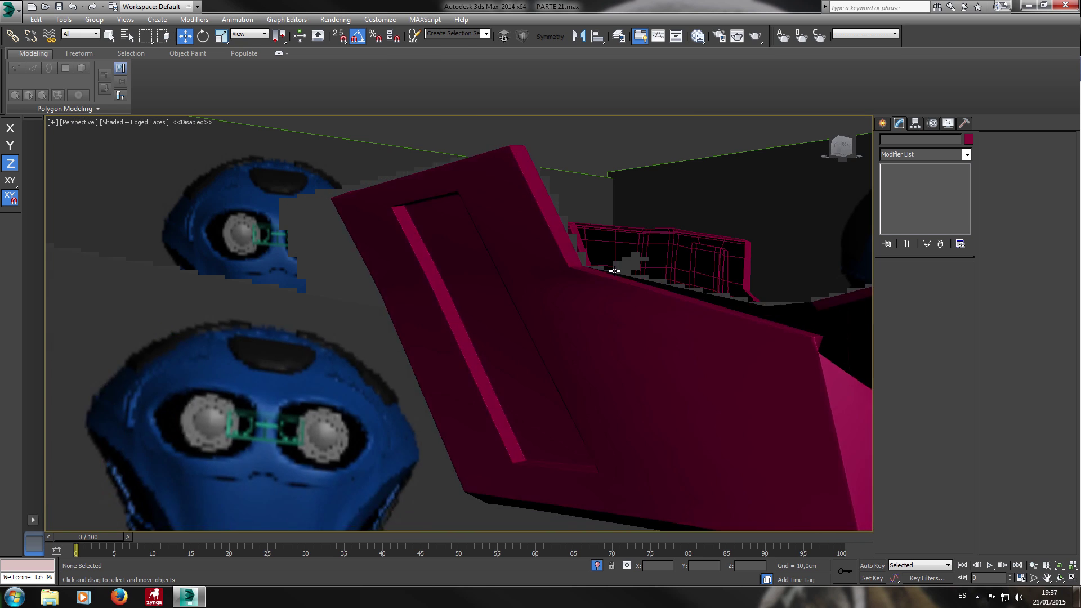
pyautogui.moveTo(614, 271)
pyautogui.keyDown('alt'); pyautogui.mouseDown(button='middle')
pyautogui.moveTo(565, 285)
pyautogui.moveTo(670, 285)
pyautogui.moveTo(707, 297)
pyautogui.moveTo(668, 309)
pyautogui.mouseUp(button='middle'); pyautogui.keyUp('alt')
pyautogui.press('F4')
pyautogui.scroll(-5, 675, 292)
pyautogui.click(668, 308)
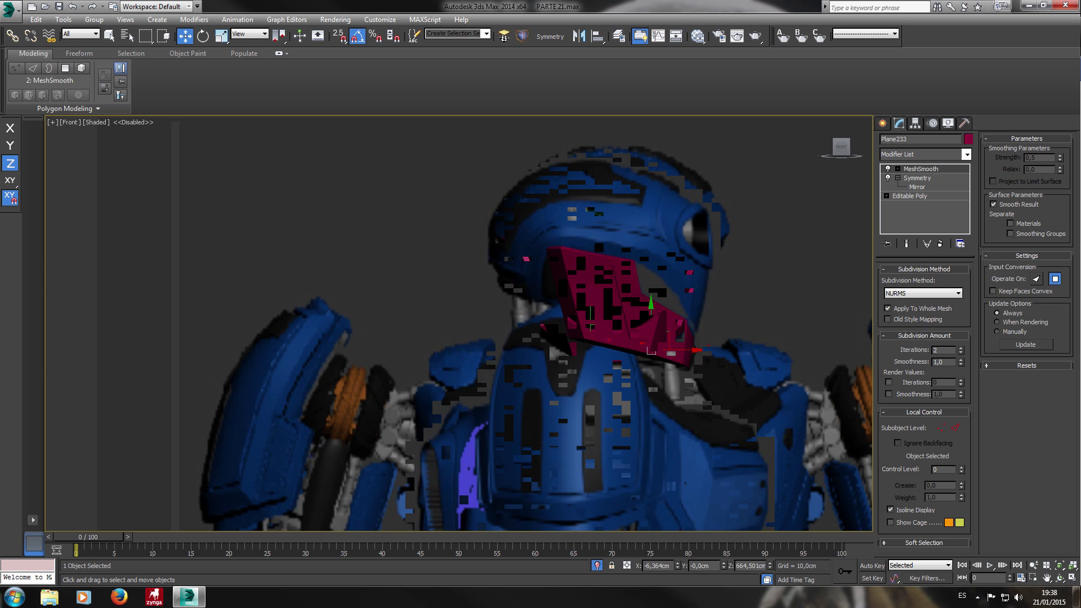
# Make the mask piece see-through and frame the robot's head in the front view.
pyautogui.press('l')
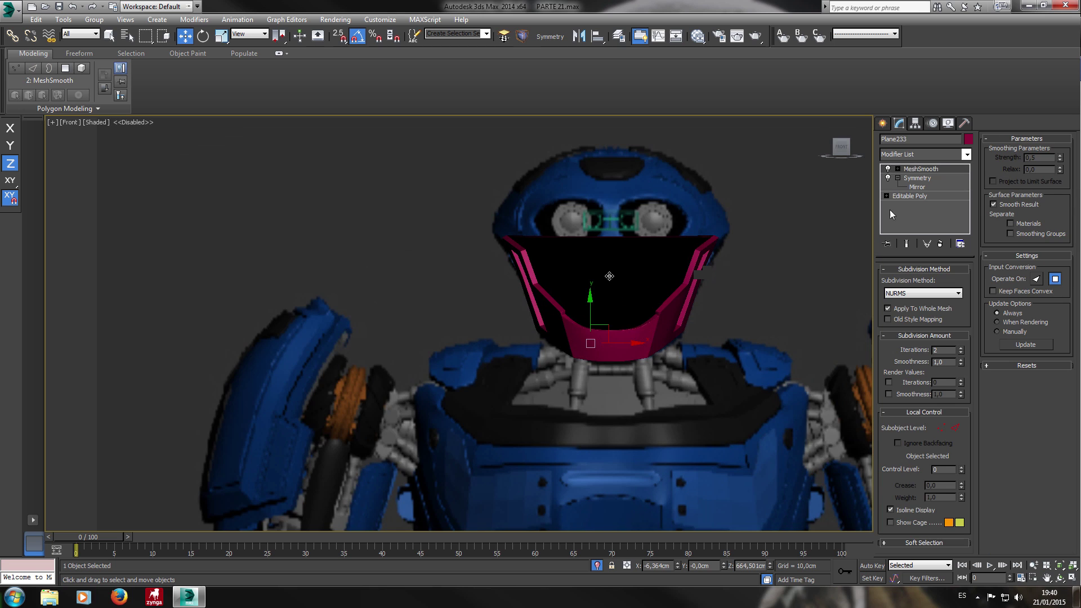
pyautogui.scroll(-3, 609, 276)
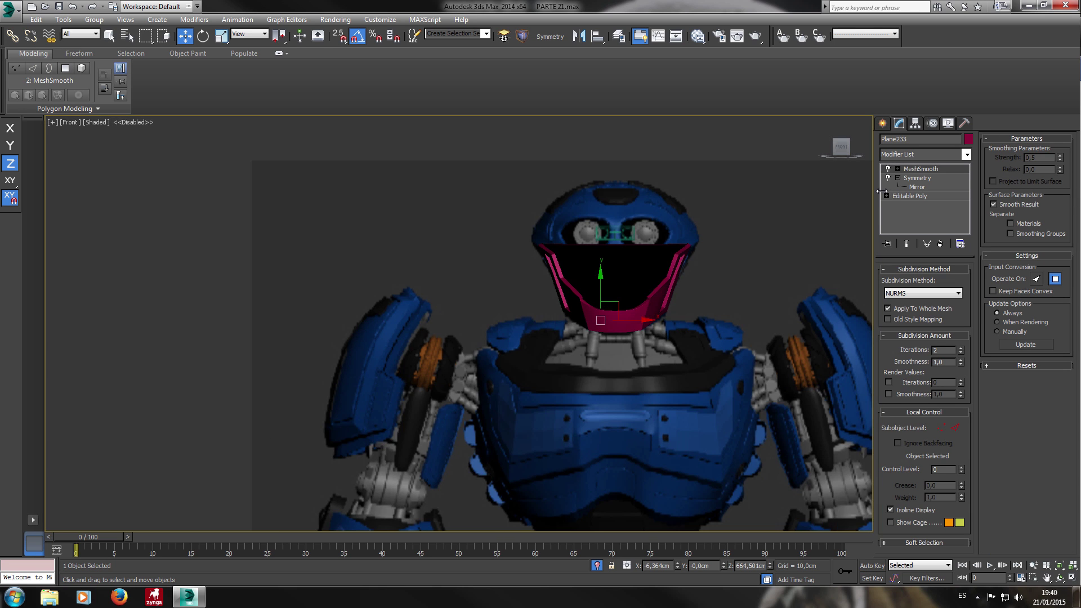
pyautogui.scroll(4, 660, 260)
pyautogui.hotkey('alt', 'x')
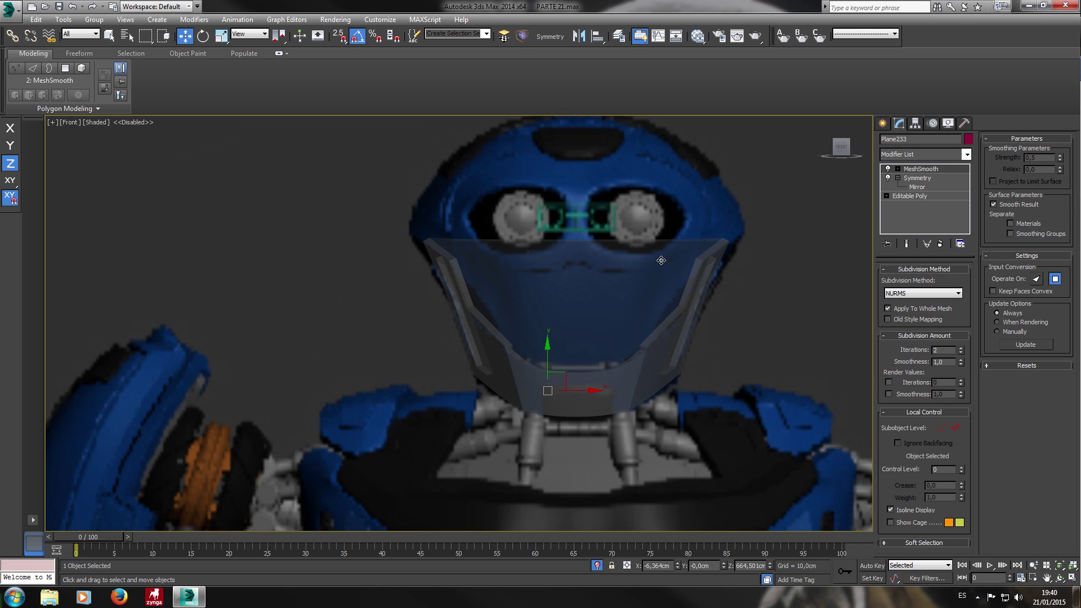
pyautogui.moveTo(680, 182); pyautogui.dragTo(675, 226, button='middle')
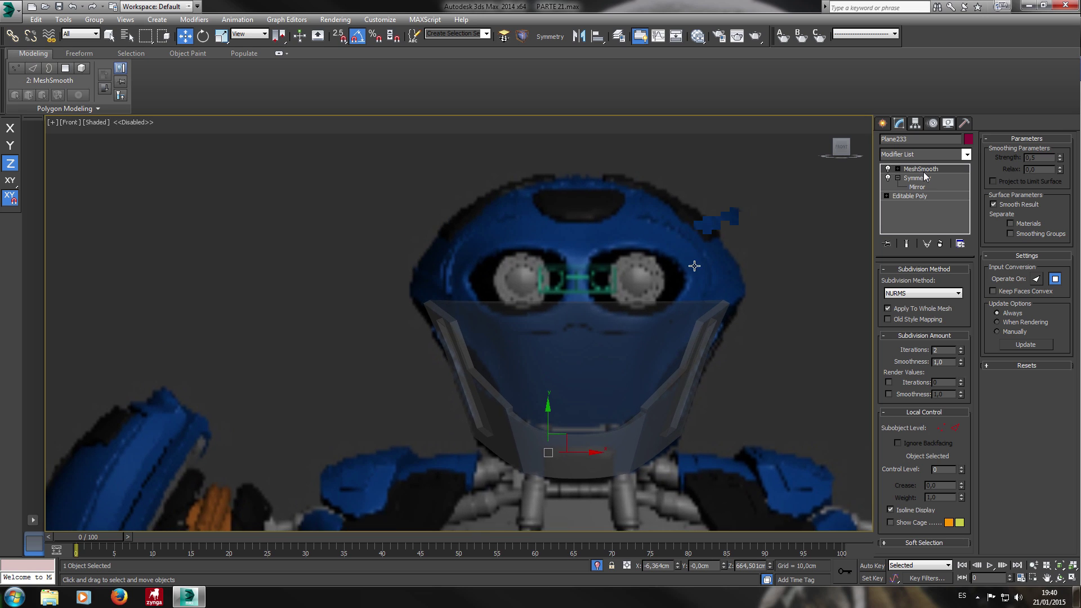
# Draw a rectangular plane over the mouth area in the front view and convert it to an Editable Poly.
pyautogui.click(882, 125)
pyautogui.click(899, 123)
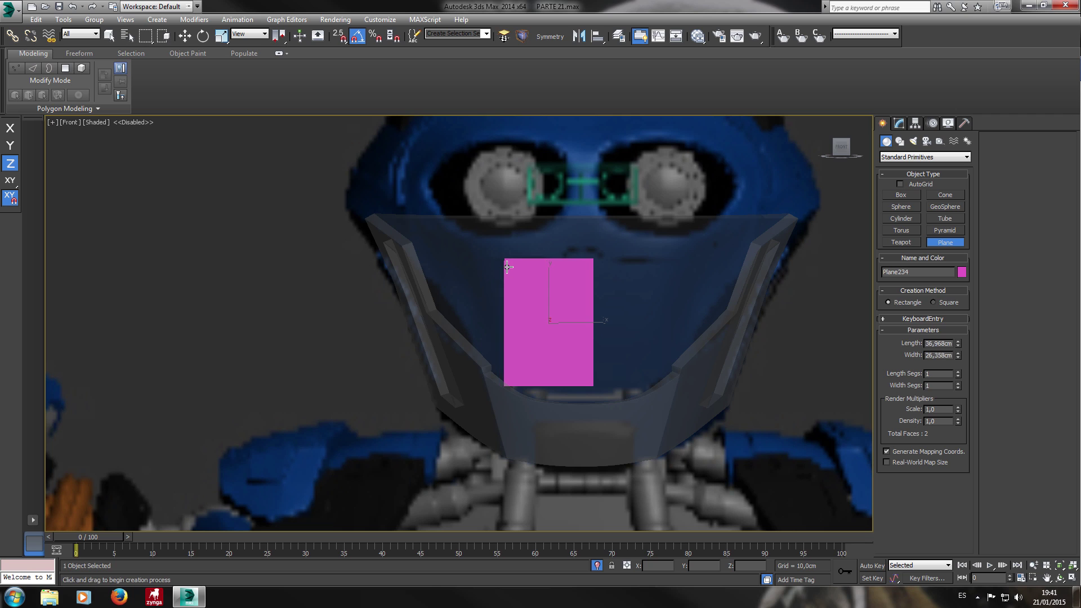
pyautogui.moveTo(511, 270); pyautogui.dragTo(493, 262)
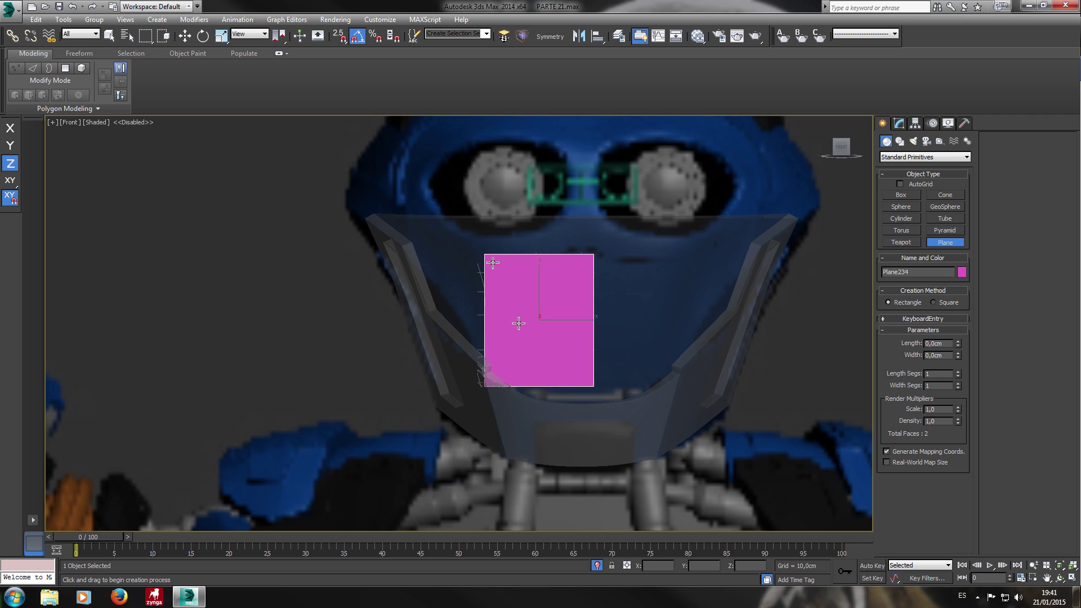
pyautogui.press('F4')
pyautogui.press('w')
pyautogui.rightClick(555, 330)
pyautogui.moveTo(627, 405)
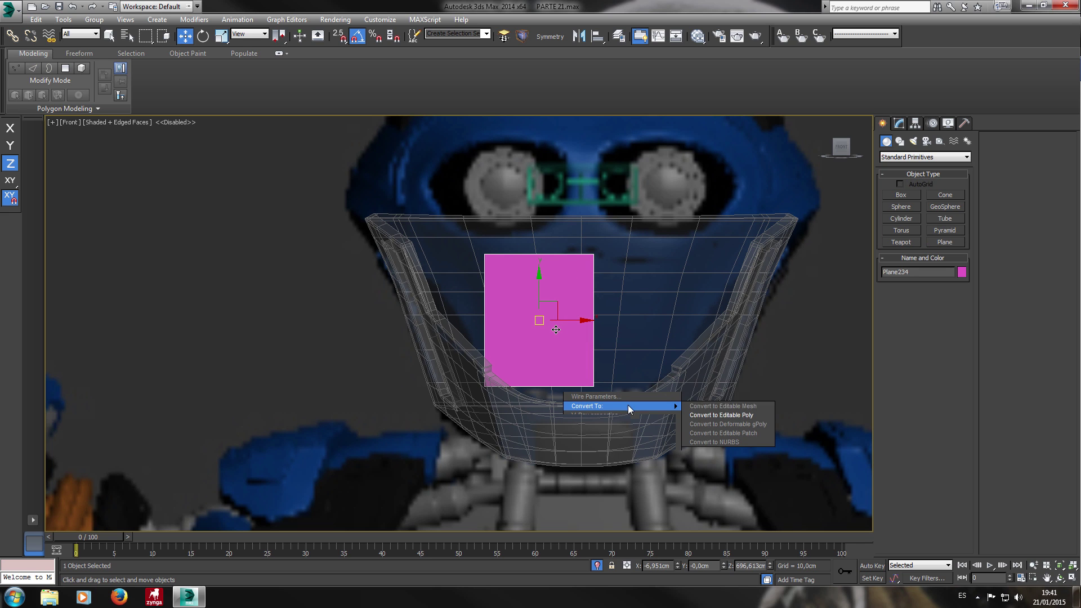
pyautogui.click(720, 417)
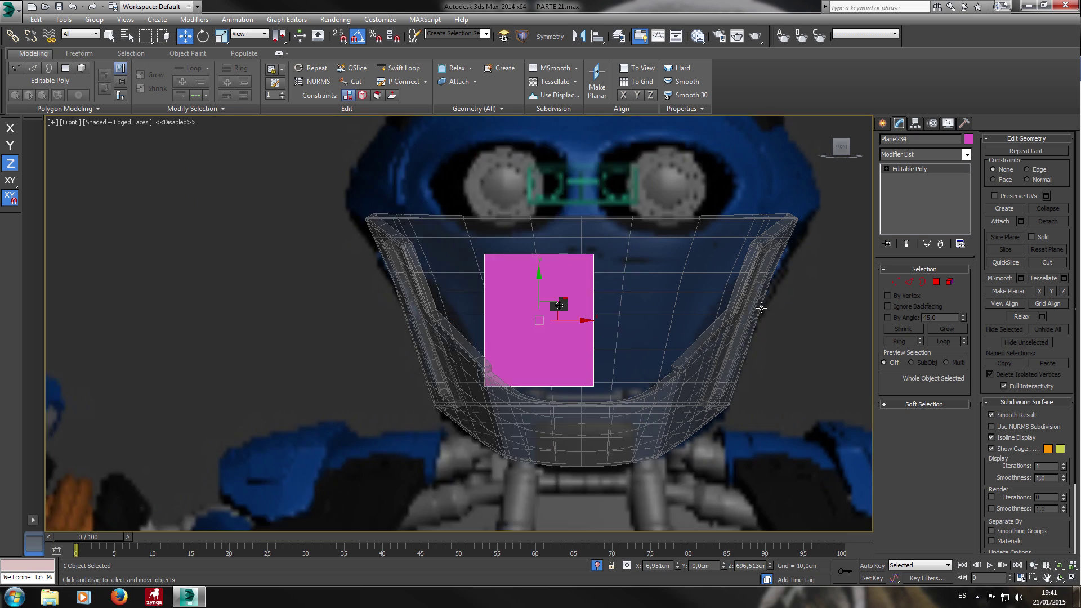
# Move the new plane to Y -28.899 cm, hide the mask piece, and reselect the plane.
pyautogui.press('l')
pyautogui.moveTo(559, 305); pyautogui.dragTo(654, 312)
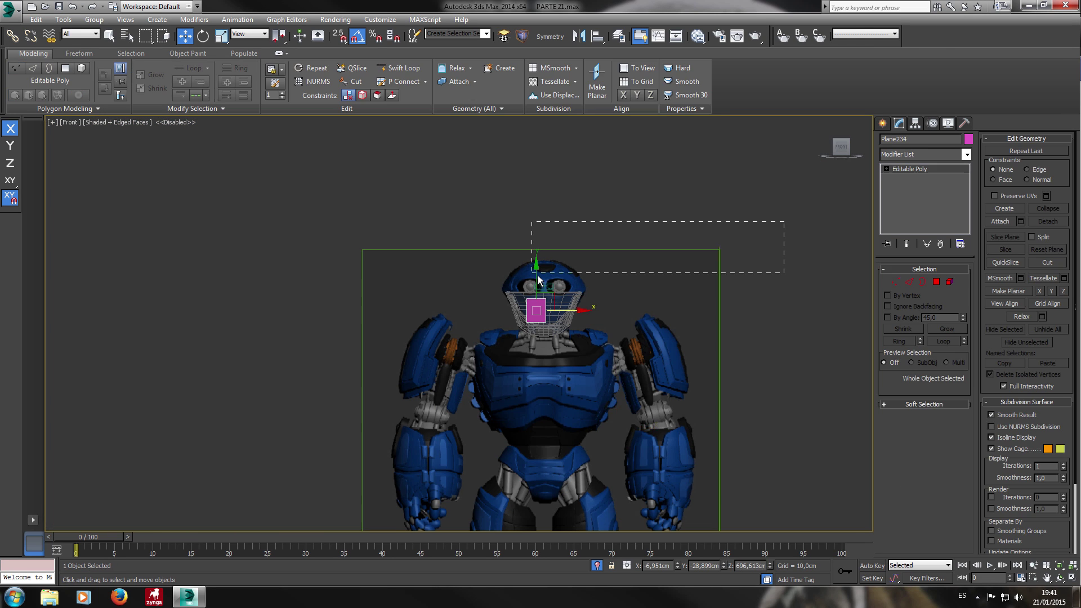
pyautogui.rightClick(609, 268)
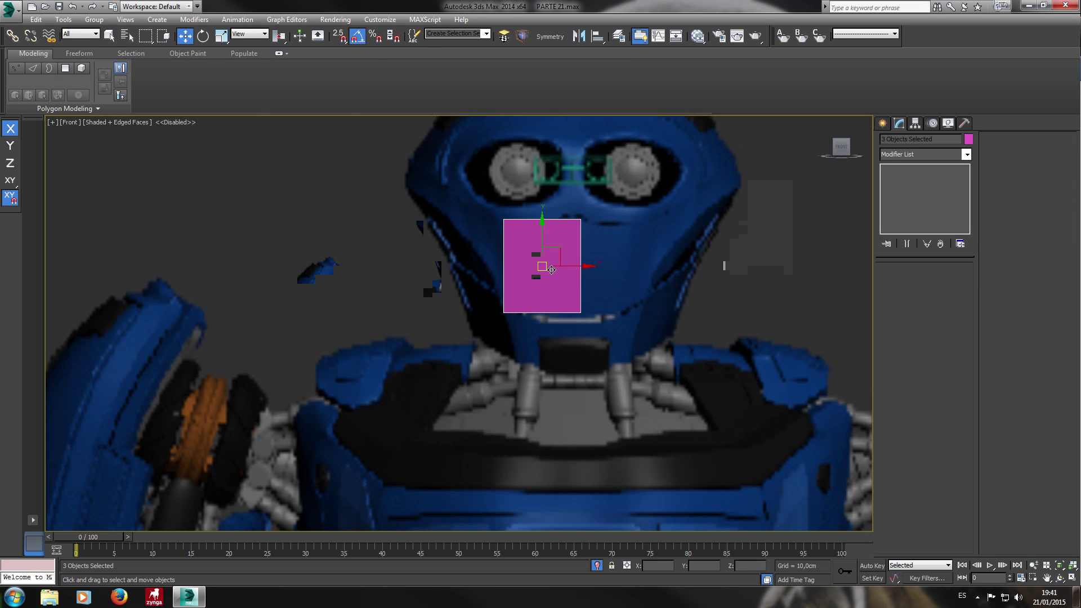
pyautogui.click(551, 270)
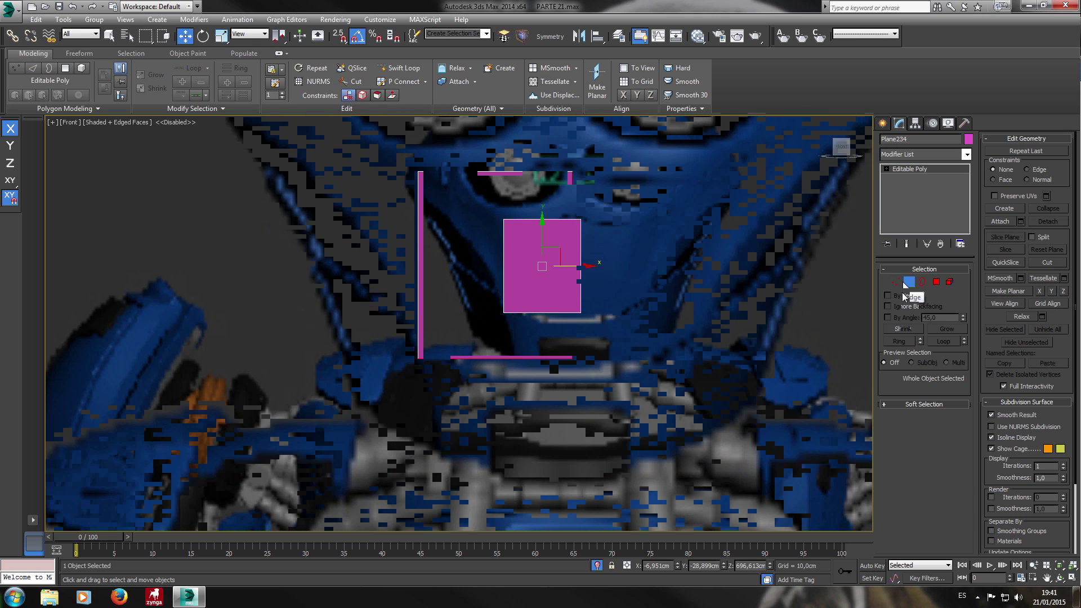
# Reshape the plane's corner vertices in the front view to follow the lower face outline, narrow at the chin and wide at the cheek.
pyautogui.click(895, 282)
pyautogui.moveTo(619, 395); pyautogui.dragTo(581, 339)
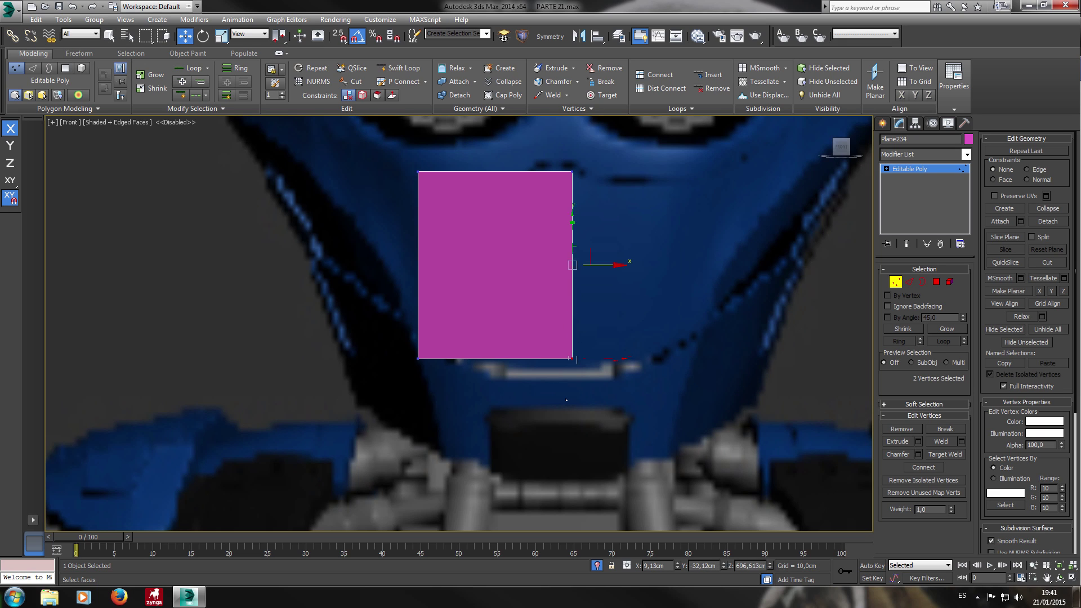
pyautogui.moveTo(432, 417); pyautogui.dragTo(343, 331)
pyautogui.moveTo(436, 344); pyautogui.dragTo(484, 282)
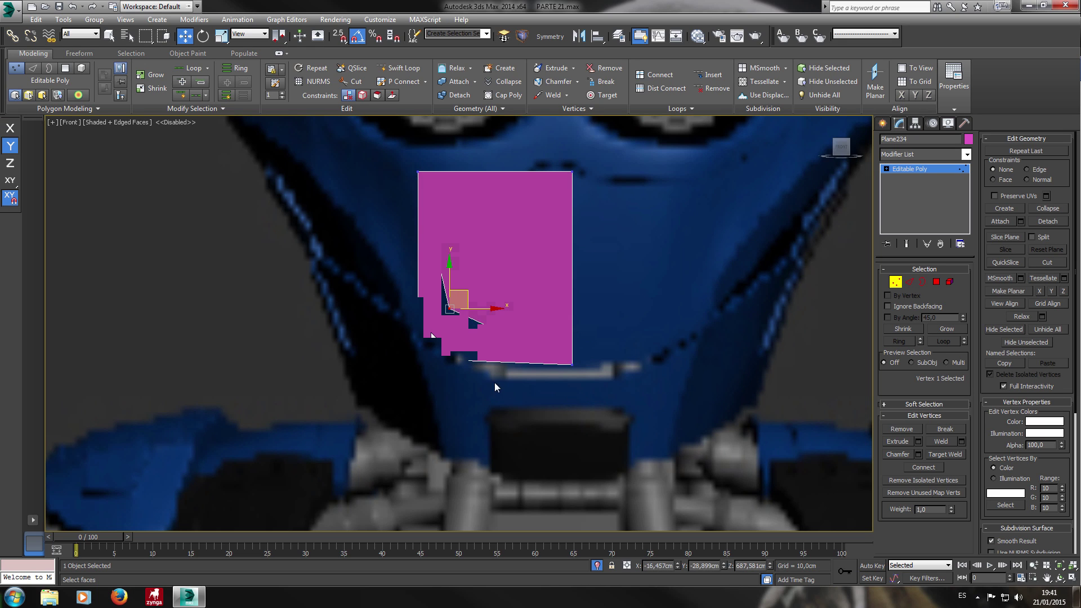
pyautogui.moveTo(431, 332)
pyautogui.mouseDown()
pyautogui.moveTo(458, 282)
pyautogui.moveTo(436, 320)
pyautogui.mouseUp()
pyautogui.moveTo(474, 203); pyautogui.dragTo(529, 265, button='middle')
pyautogui.moveTo(509, 228); pyautogui.dragTo(399, 246)
# In the left view, adjust the depth of the plane's corner vertices to the face profile, with the outer ones set back.
pyautogui.press('F5')
pyautogui.press('l')
pyautogui.moveTo(676, 254); pyautogui.dragTo(565, 257)
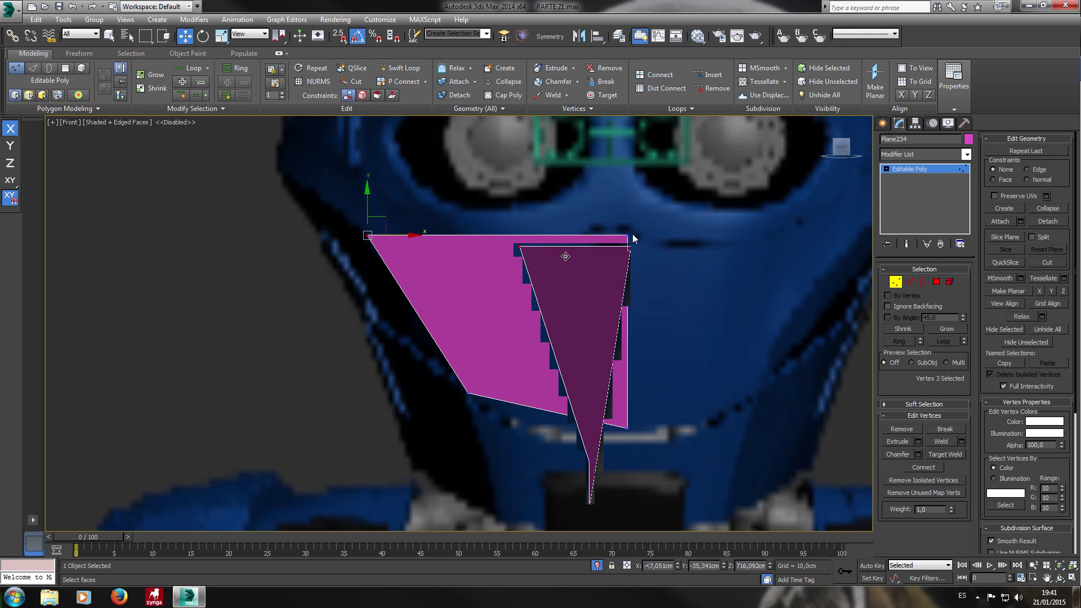
pyautogui.press('l')
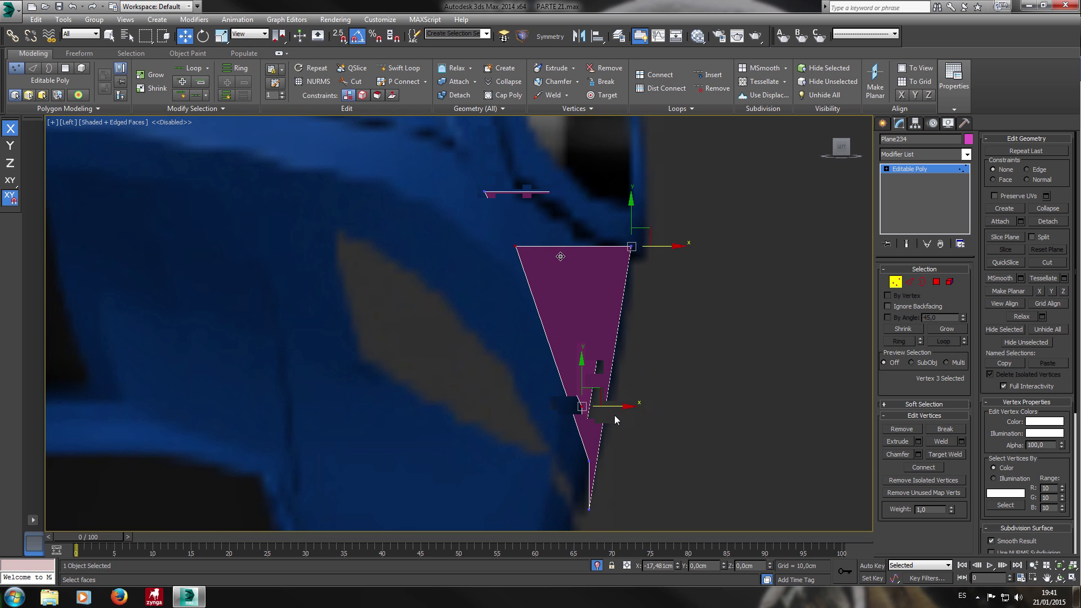
pyautogui.moveTo(621, 418); pyautogui.dragTo(588, 419)
pyautogui.scroll(-2, 590, 339)
pyautogui.moveTo(590, 339); pyautogui.dragTo(608, 402, button='middle')
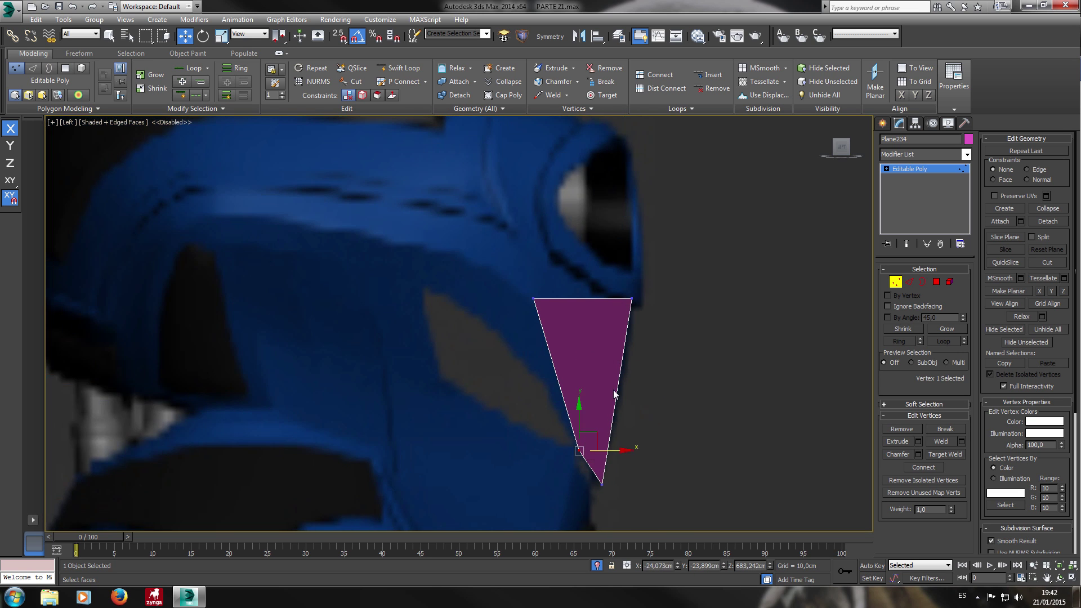
# Extend the plane's upper edge straight up in the front view to create a new polygon over the eye area.
pyautogui.press('f')
pyautogui.scroll(-5, 613, 384)
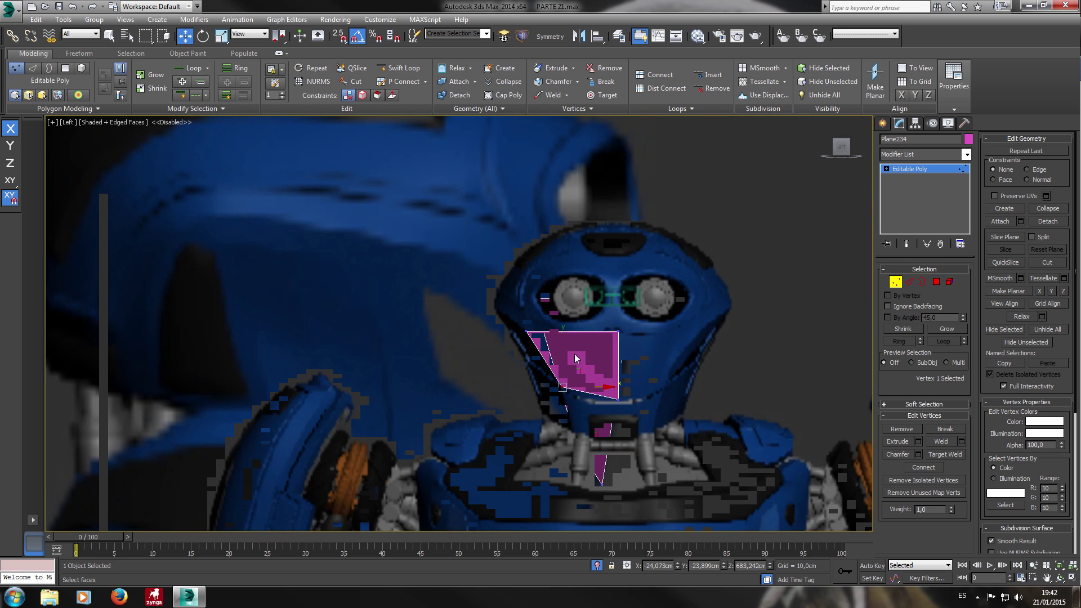
pyautogui.press('f')
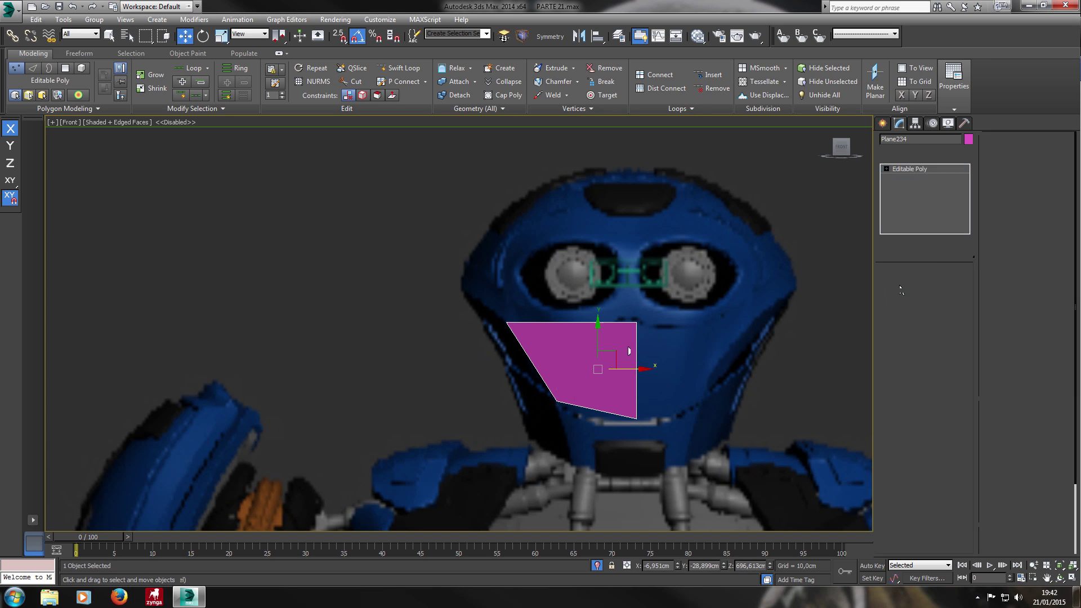
pyautogui.click(585, 323)
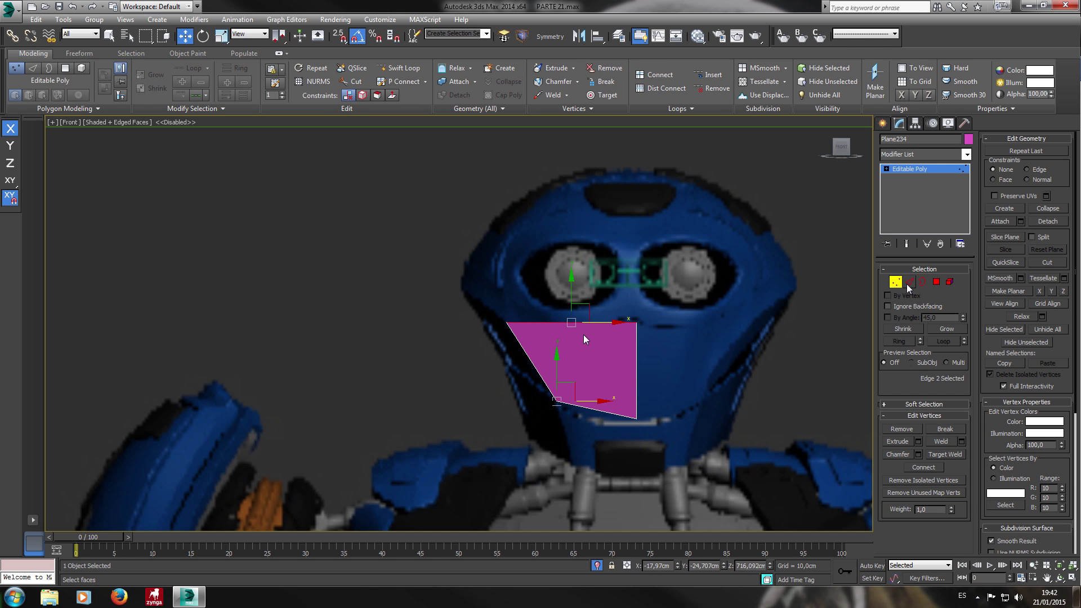
pyautogui.keyDown('shift'); pyautogui.moveTo(581, 294); pyautogui.dragTo(580, 227); pyautogui.keyUp('shift')
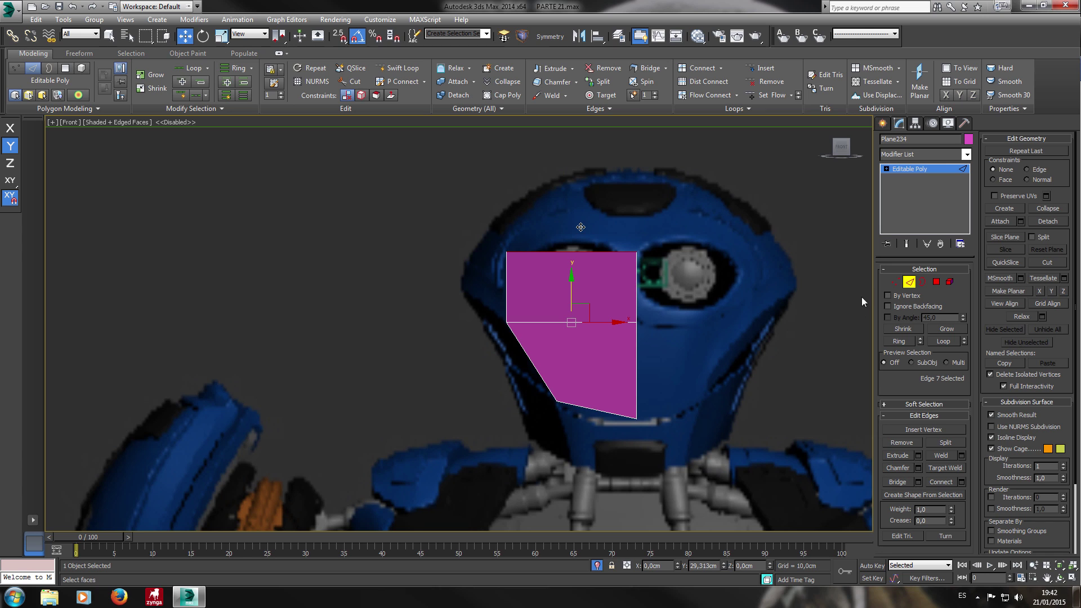
pyautogui.moveTo(589, 258); pyautogui.dragTo(618, 271, button='middle')
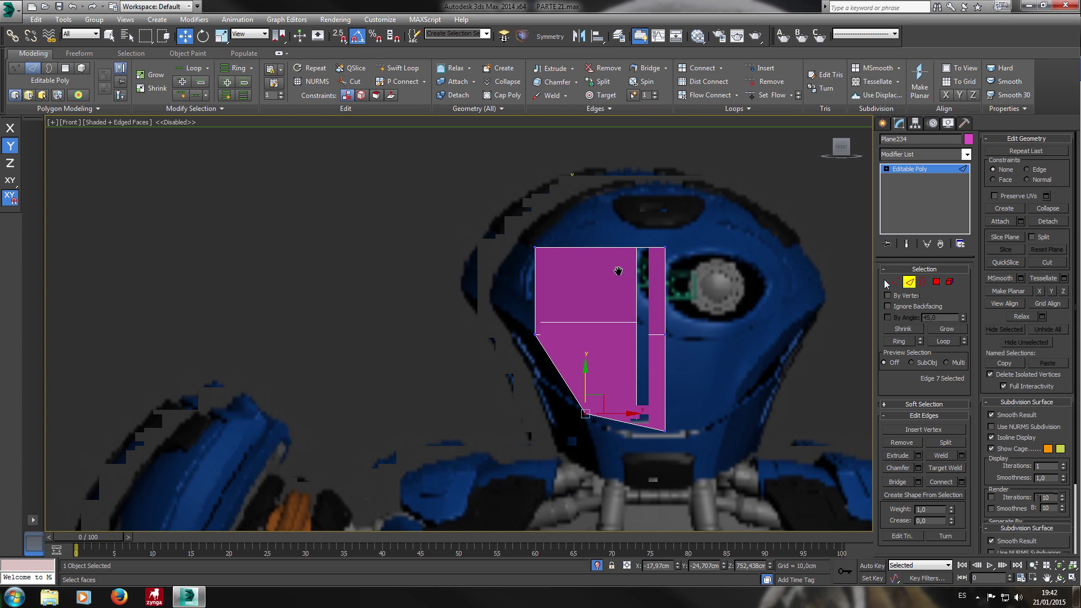
# Move the new polygon's outer vertex out to the side of the head and lower its centre vertex between the eyes.
pyautogui.scroll(3, 532, 252)
pyautogui.press('1')
pyautogui.moveTo(555, 242); pyautogui.dragTo(493, 315)
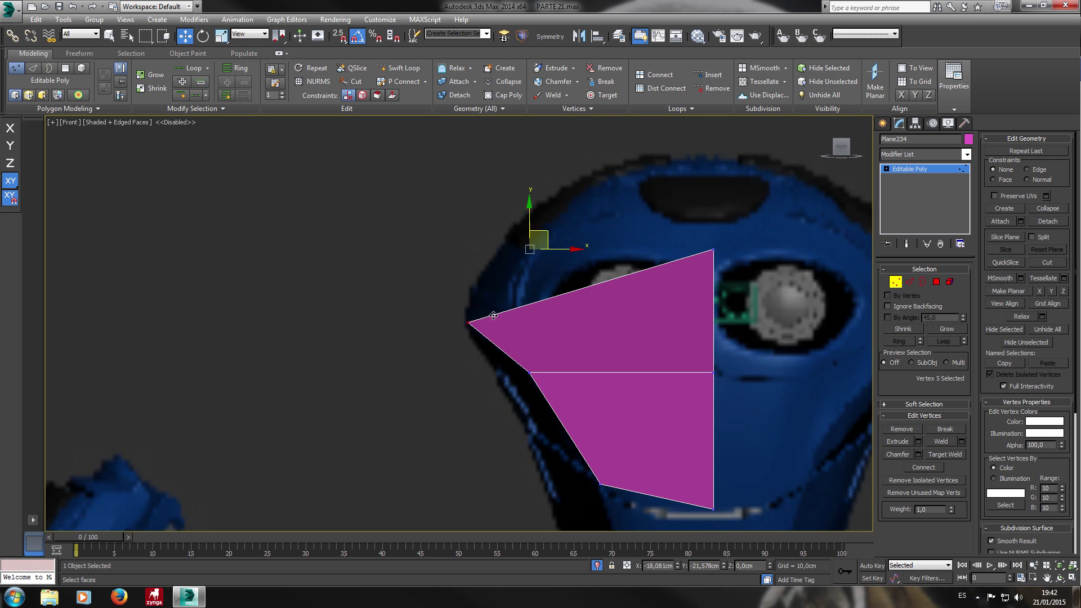
pyautogui.click(713, 249)
pyautogui.moveTo(713, 250); pyautogui.dragTo(724, 266)
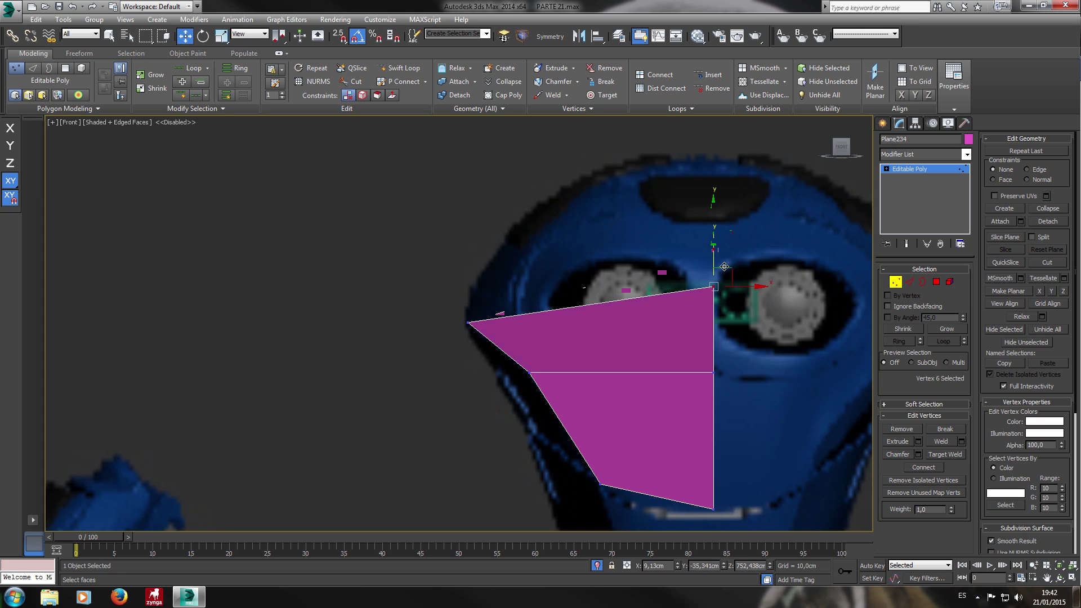
# In the left view, move the new polygon's outer upper vertex back along the side of the head.
pyautogui.press('l')
pyautogui.moveTo(510, 221); pyautogui.dragTo(541, 276)
pyautogui.keyDown('ctrl'); pyautogui.moveTo(730, 237); pyautogui.dragTo(619, 170); pyautogui.keyUp('ctrl')
pyautogui.moveTo(610, 243); pyautogui.dragTo(608, 261, button='middle')
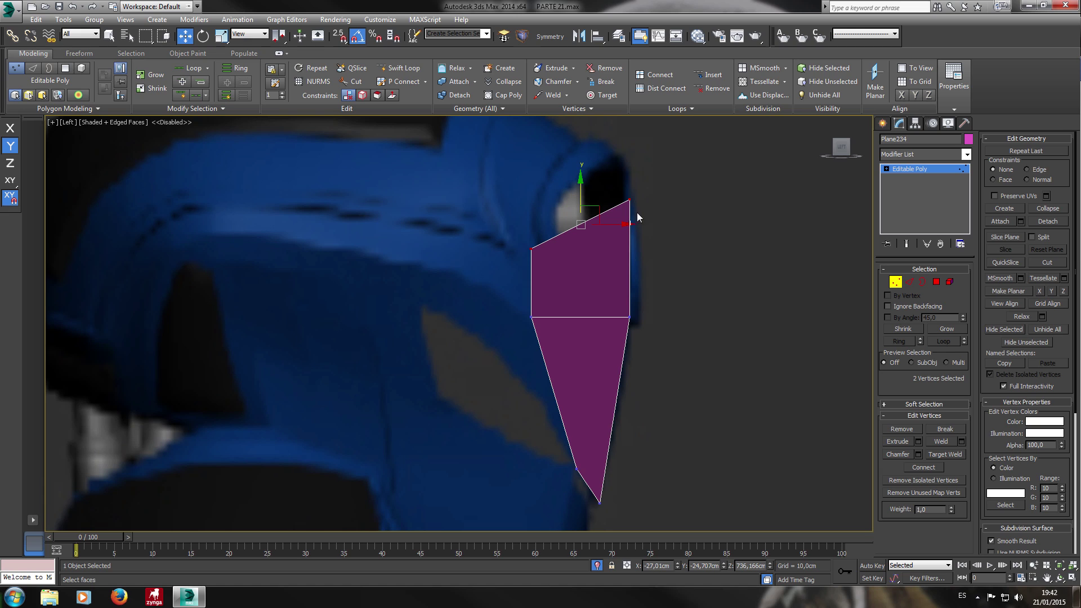
pyautogui.click(532, 246)
pyautogui.moveTo(568, 254); pyautogui.dragTo(386, 249)
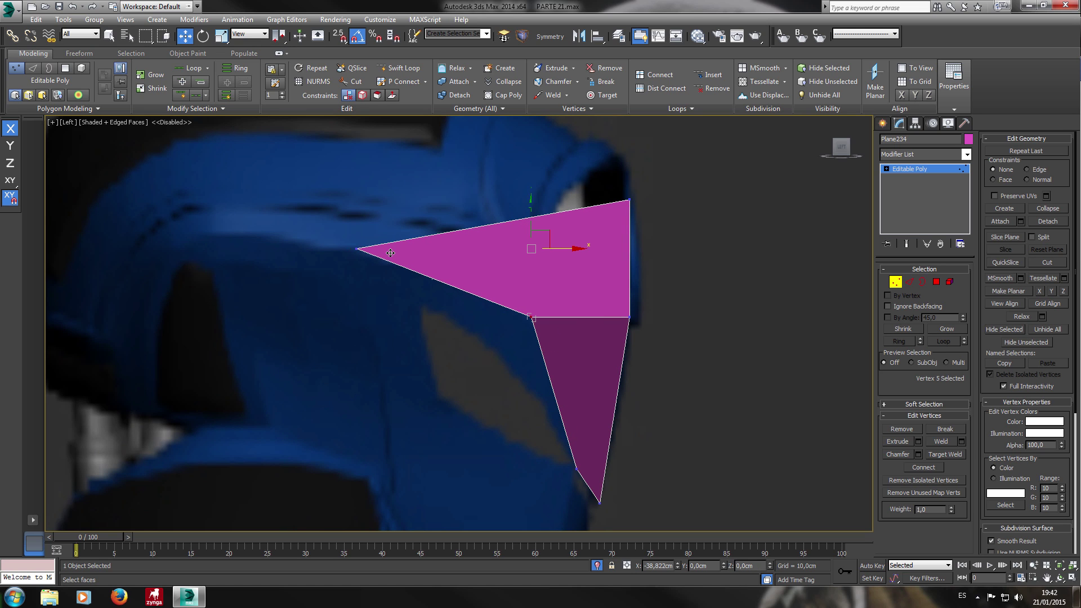
# Fine-tune the depth of the outer cheek vertex and the outer jaw vertex in the left view.
pyautogui.click(530, 317)
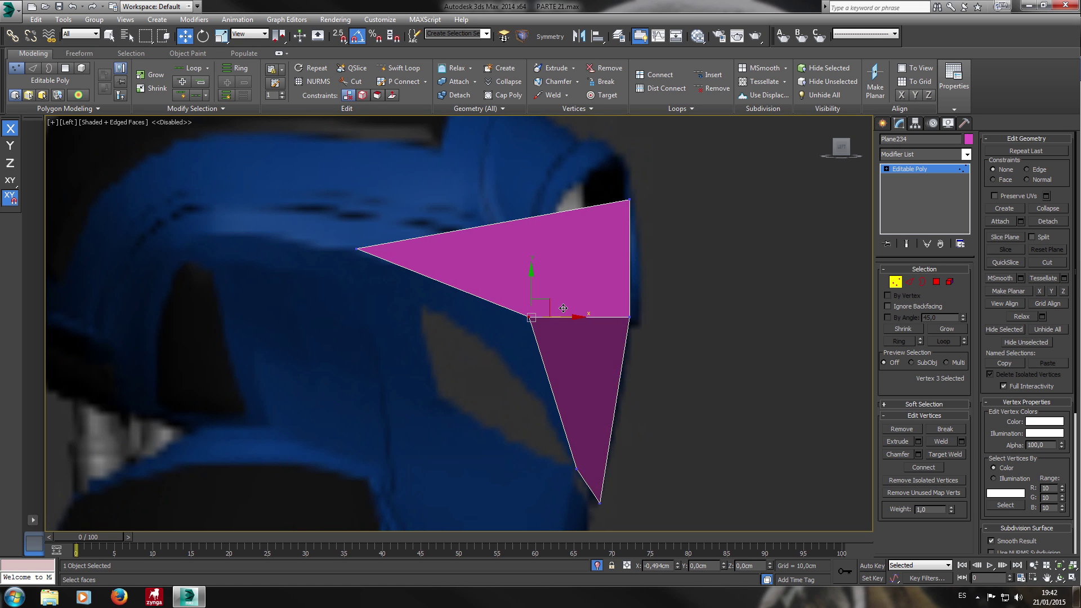
pyautogui.moveTo(564, 308); pyautogui.dragTo(565, 309)
pyautogui.moveTo(570, 478); pyautogui.dragTo(572, 418, button='middle')
pyautogui.moveTo(575, 402); pyautogui.dragTo(610, 412)
pyautogui.click(573, 415)
pyautogui.scroll(-5, 653, 299)
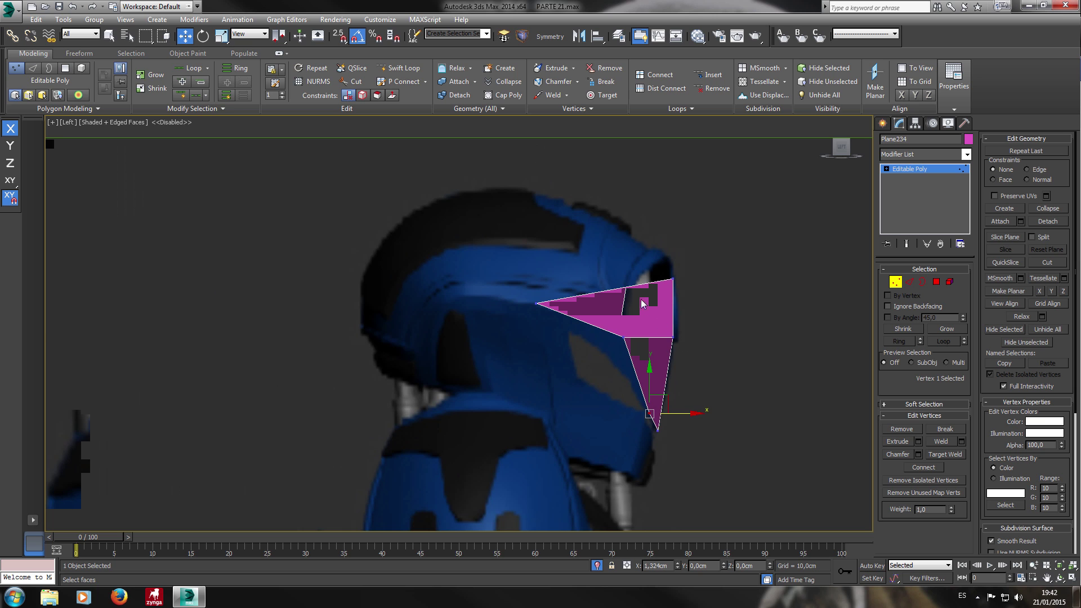
# Examine the shape of the face piece in the perspective, left and front views.
pyautogui.press('p')
pyautogui.scroll(-6, 628, 293)
pyautogui.scroll(3, 626, 293)
pyautogui.keyDown('alt'); pyautogui.moveTo(627, 293); pyautogui.dragTo(553, 298, button='middle'); pyautogui.keyUp('alt')
pyautogui.press('l')
pyautogui.press('p')
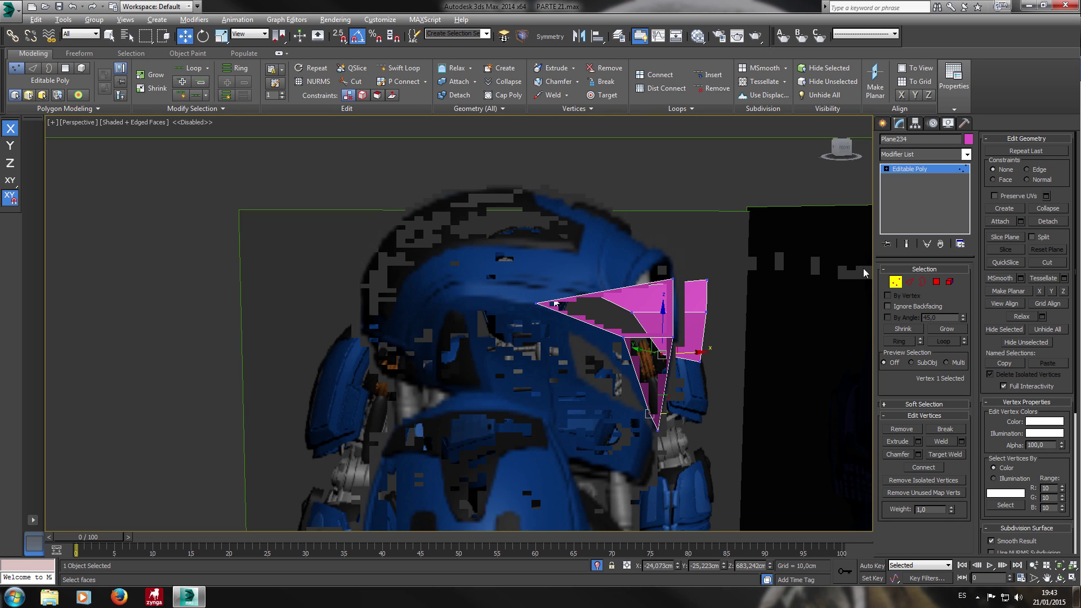
pyautogui.press('f')
pyautogui.scroll(4, 553, 297)
pyautogui.scroll(3, 664, 268)
pyautogui.press('l')
pyautogui.press('f')
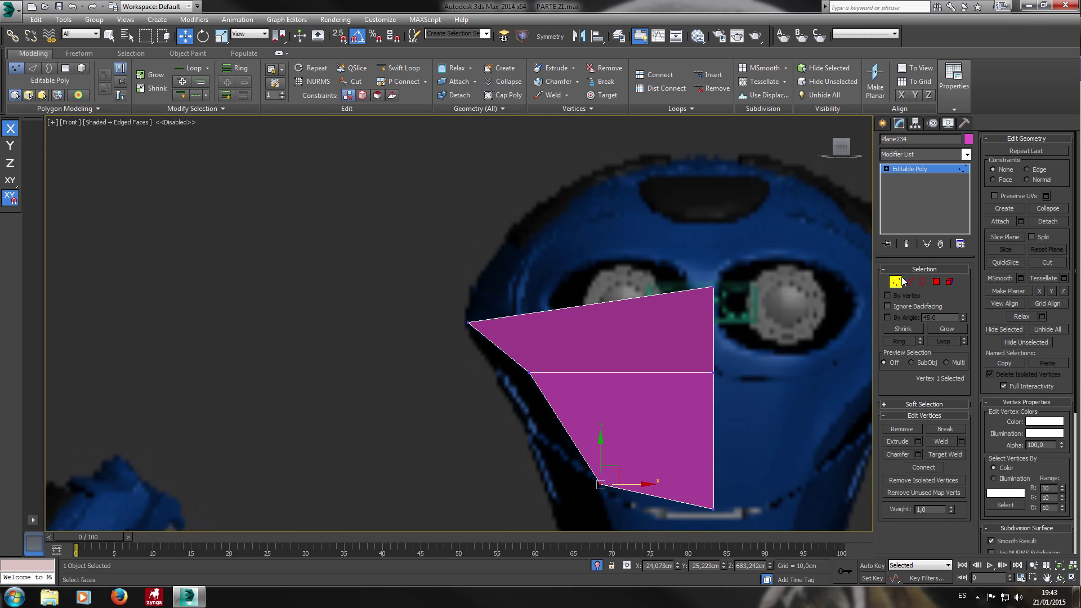
# Extend the face piece's uppermost edge upward in the front view to add a polygon over the forehead.
pyautogui.click(909, 281)
pyautogui.click(909, 282)
pyautogui.click(591, 305)
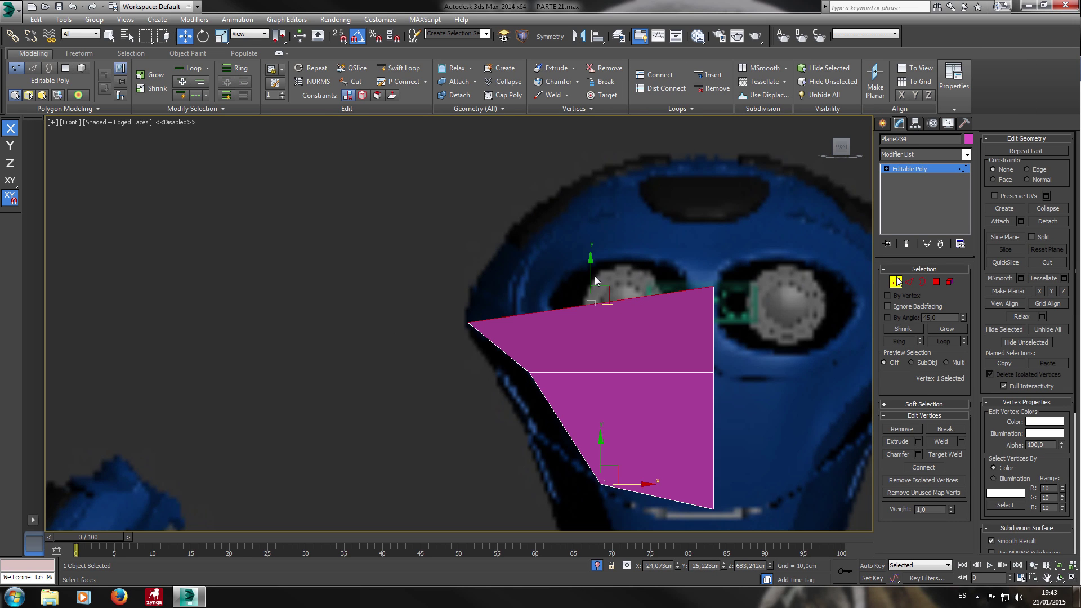
pyautogui.keyDown('shift'); pyautogui.moveTo(591, 285); pyautogui.dragTo(594, 153); pyautogui.keyUp('shift')
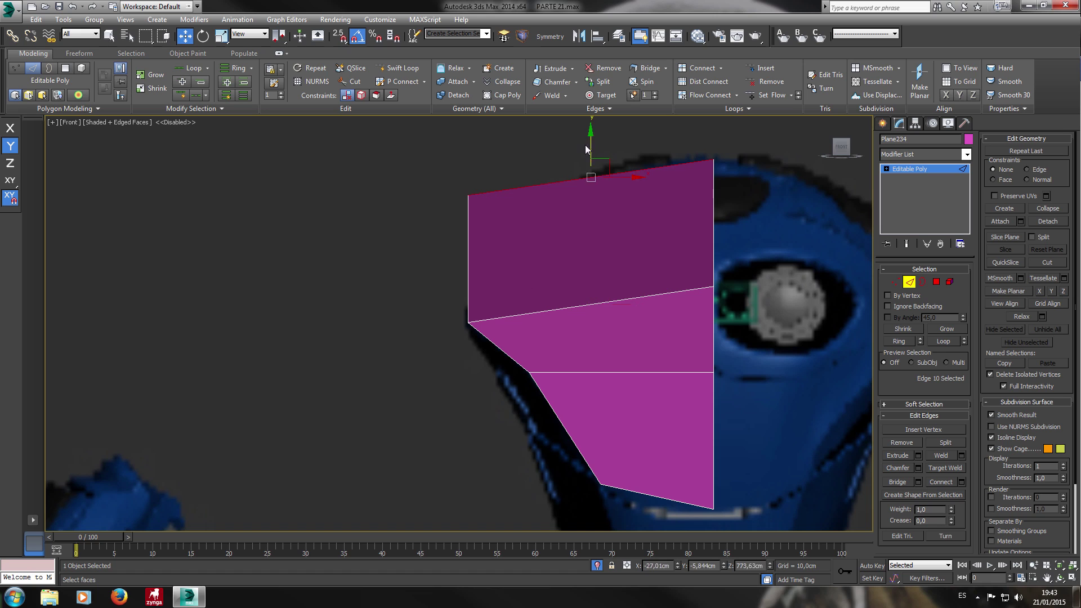
# Lower the forehead polygon's outer upper vertex to the side of the head and push it farther back.
pyautogui.click(895, 281)
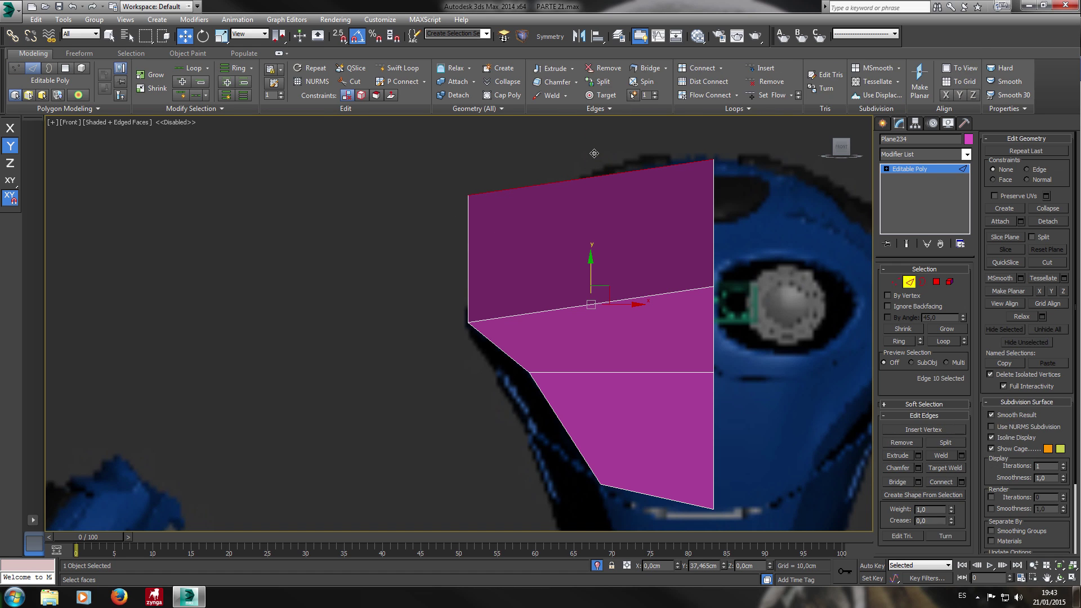
pyautogui.moveTo(472, 204); pyautogui.dragTo(464, 304)
pyautogui.hotkey('ctrl', 'z')
pyautogui.hotkey('ctrl', 'z')
pyautogui.moveTo(487, 184); pyautogui.dragTo(485, 307)
pyautogui.keyDown('alt'); pyautogui.moveTo(488, 306); pyautogui.dragTo(588, 309, button='middle'); pyautogui.keyUp('alt')
pyautogui.press('l')
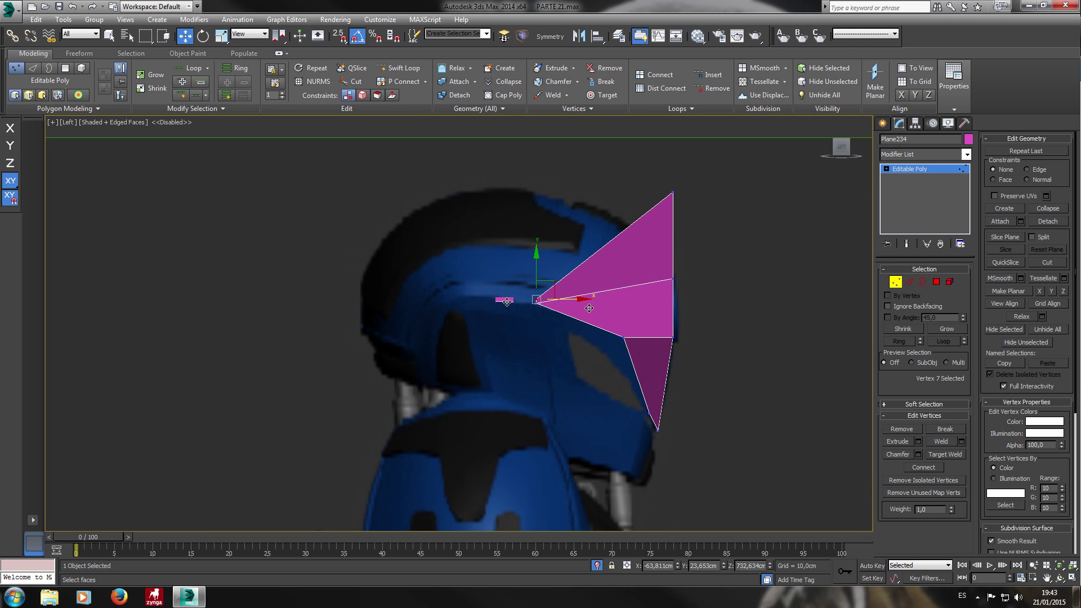
# Move the forehead polygon's upper centre vertex back onto the crown of the head in the left view.
pyautogui.click(674, 193)
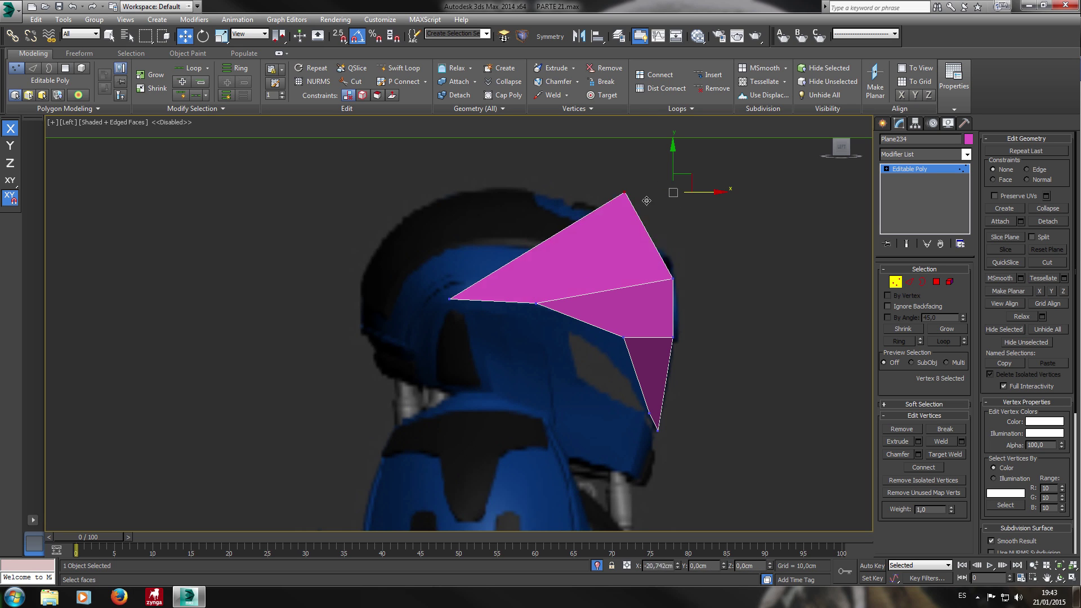
pyautogui.moveTo(706, 202); pyautogui.dragTo(485, 203)
pyautogui.moveTo(453, 168); pyautogui.dragTo(457, 172)
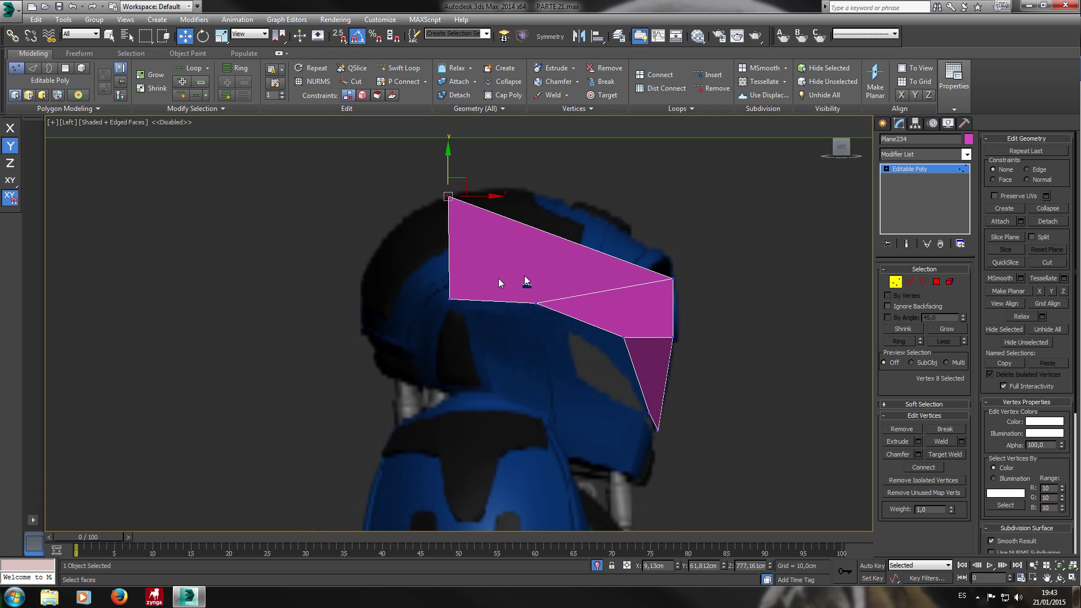
# Connect the inner and outer edges of the lowest polygon with two segments.
pyautogui.scroll(2, 526, 281)
pyautogui.moveTo(726, 271); pyautogui.dragTo(538, 234, button='middle')
pyautogui.click(909, 282)
pyautogui.moveTo(632, 304); pyautogui.dragTo(497, 307)
pyautogui.scroll(-3, 664, 296)
pyautogui.scroll(3, 664, 297)
pyautogui.scroll(-1, 591, 250)
pyautogui.press('2')
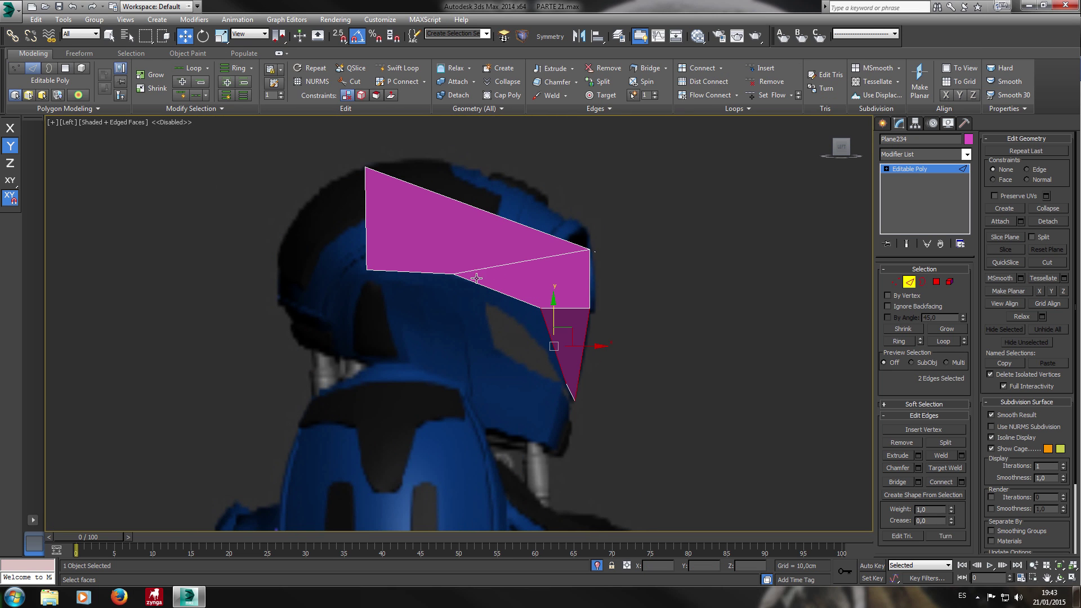
pyautogui.scroll(2, 585, 332)
pyautogui.scroll(-1, 563, 338)
pyautogui.scroll(2, 568, 355)
pyautogui.click(721, 69)
pyautogui.click(719, 81)
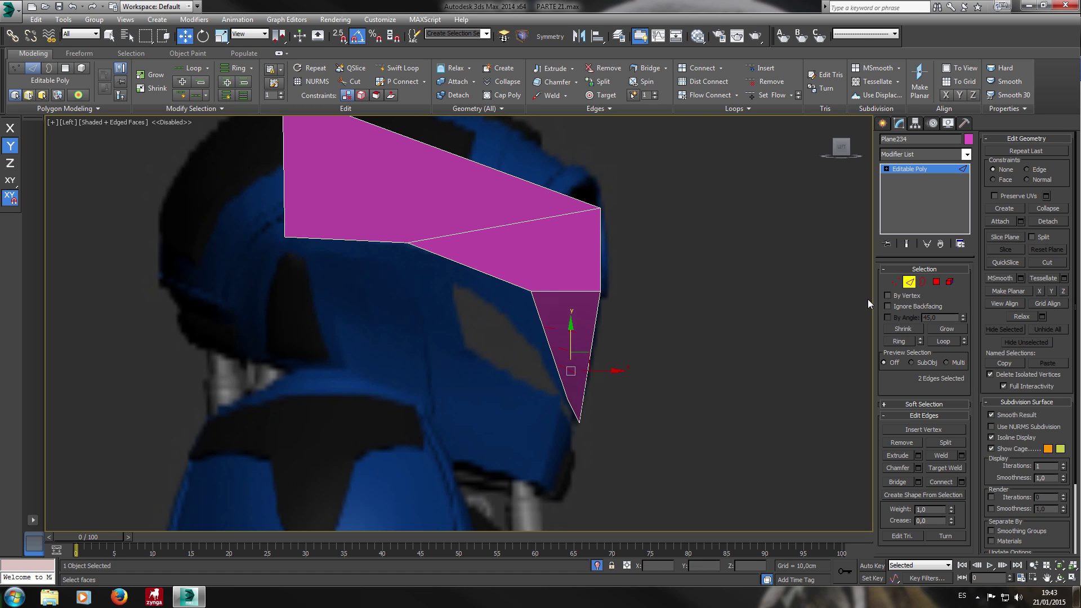
# Move the two new outer vertices of the lower face forward so the outer edge curves in the left view.
pyautogui.click(898, 280)
pyautogui.scroll(3, 544, 329)
pyautogui.scroll(-3, 547, 321)
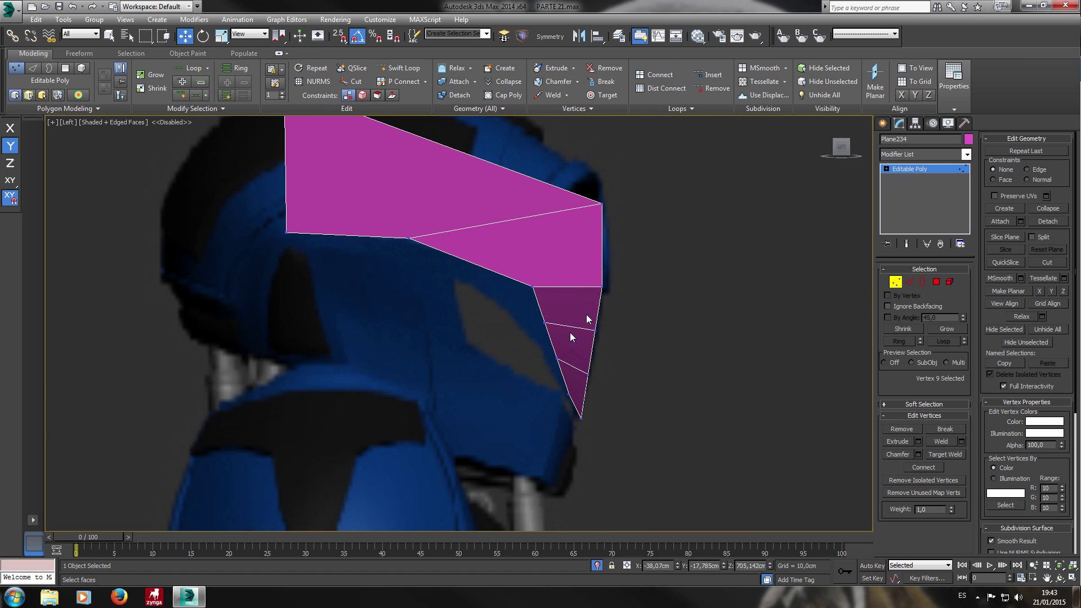
pyautogui.scroll(3, 547, 327)
pyautogui.click(542, 318)
pyautogui.moveTo(573, 318); pyautogui.dragTo(615, 322)
pyautogui.click(565, 388)
pyautogui.click(583, 318)
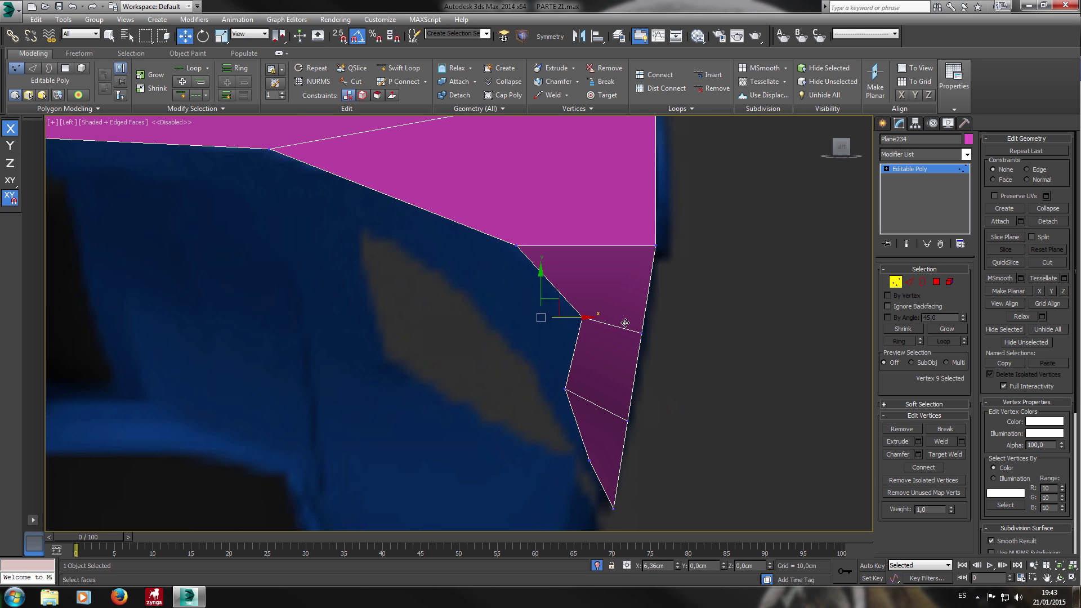
pyautogui.click(565, 389)
pyautogui.moveTo(613, 392); pyautogui.dragTo(637, 396)
# Move the new centre-line vertices of the lower face slightly forward to round the front profile.
pyautogui.click(641, 333)
pyautogui.moveTo(688, 338); pyautogui.dragTo(692, 338)
pyautogui.moveTo(656, 461); pyautogui.dragTo(663, 429)
pyautogui.scroll(-3, 681, 373)
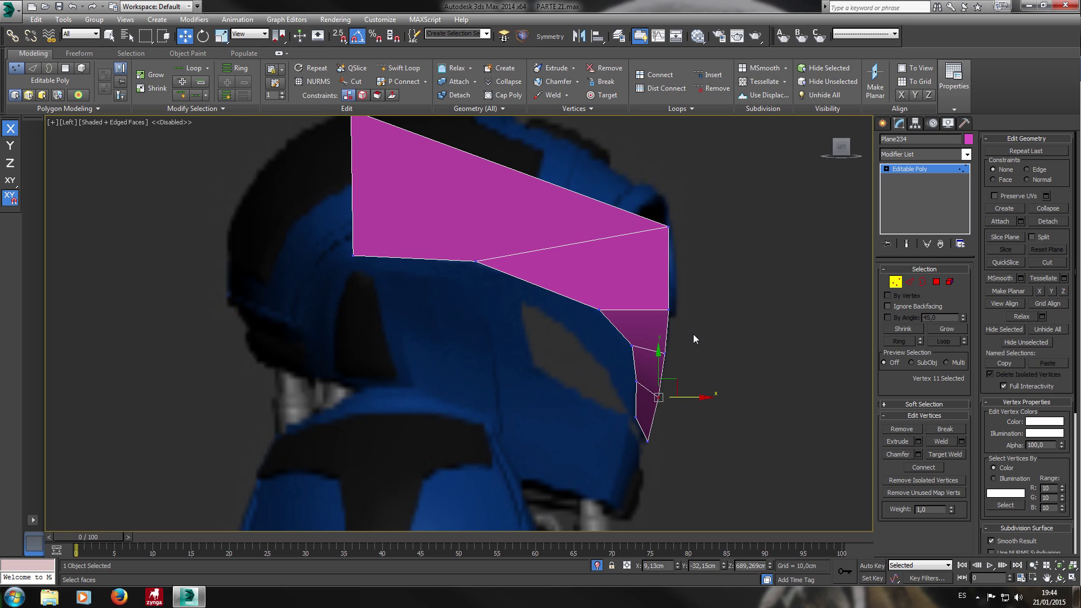
# Slide the outer vertex at eye level forward along its edge using the Edge constraint, and release the constraint.
pyautogui.moveTo(448, 235); pyautogui.dragTo(514, 302)
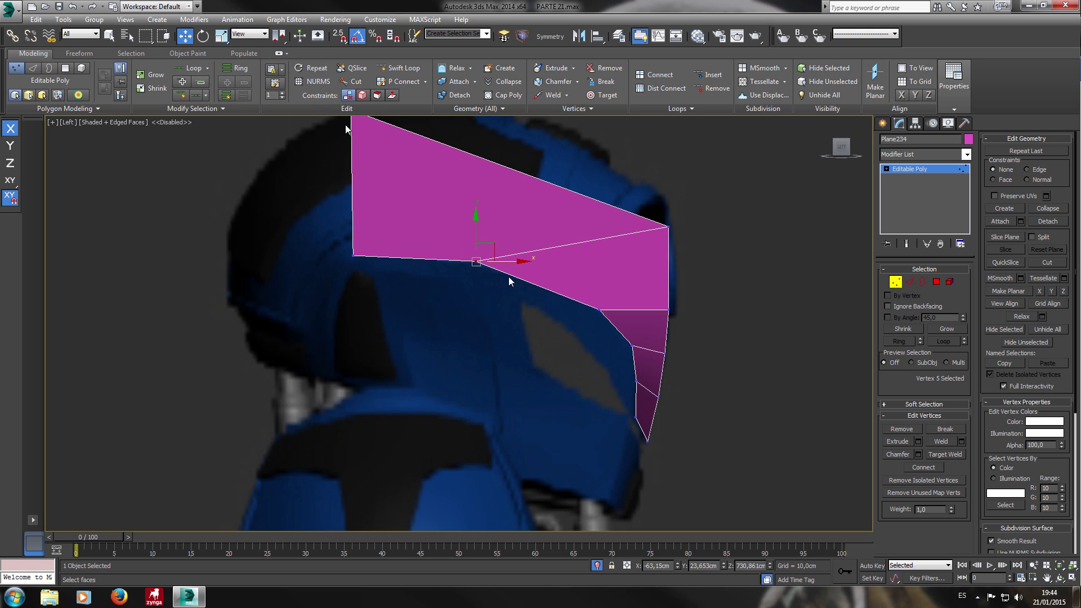
pyautogui.click(362, 96)
pyautogui.click(363, 95)
pyautogui.click(363, 95)
pyautogui.moveTo(476, 261); pyautogui.dragTo(542, 278)
pyautogui.moveTo(675, 246); pyautogui.dragTo(677, 233)
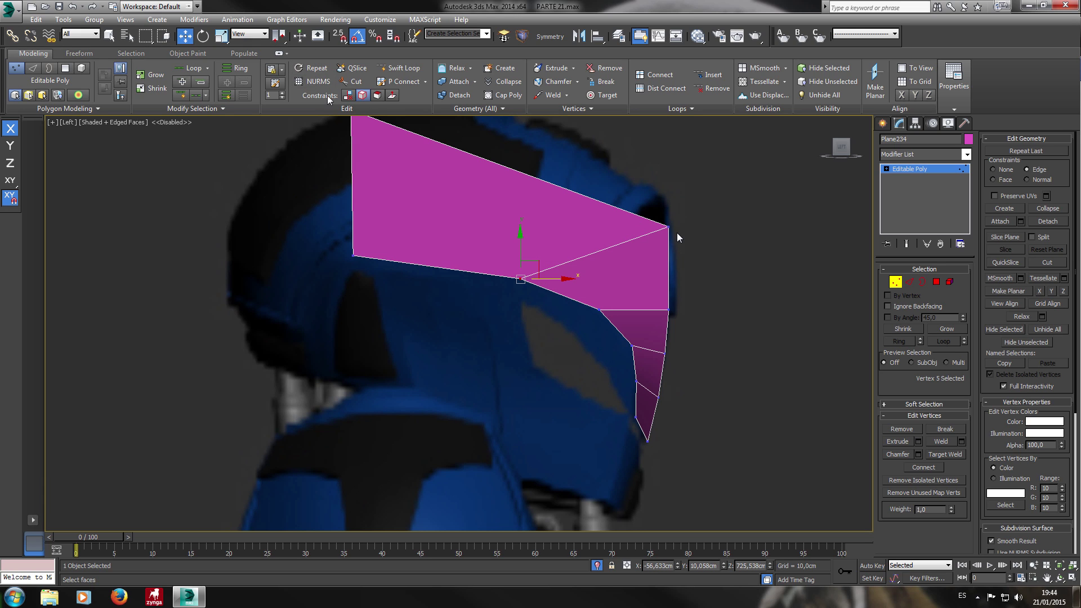
pyautogui.hotkey('shift', 'x')
# Connect the centre and outer edges of the eye-level polygon with one segment.
pyautogui.click(908, 281)
pyautogui.click(669, 287)
pyautogui.press('2')
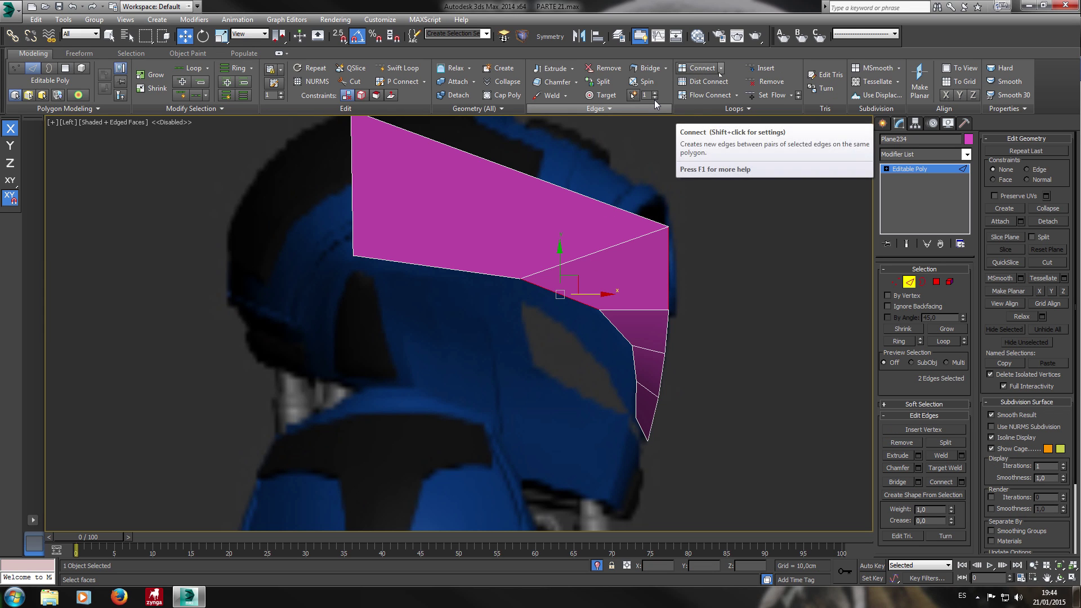
pyautogui.click(467, 333)
pyautogui.click(467, 327)
pyautogui.click(463, 379)
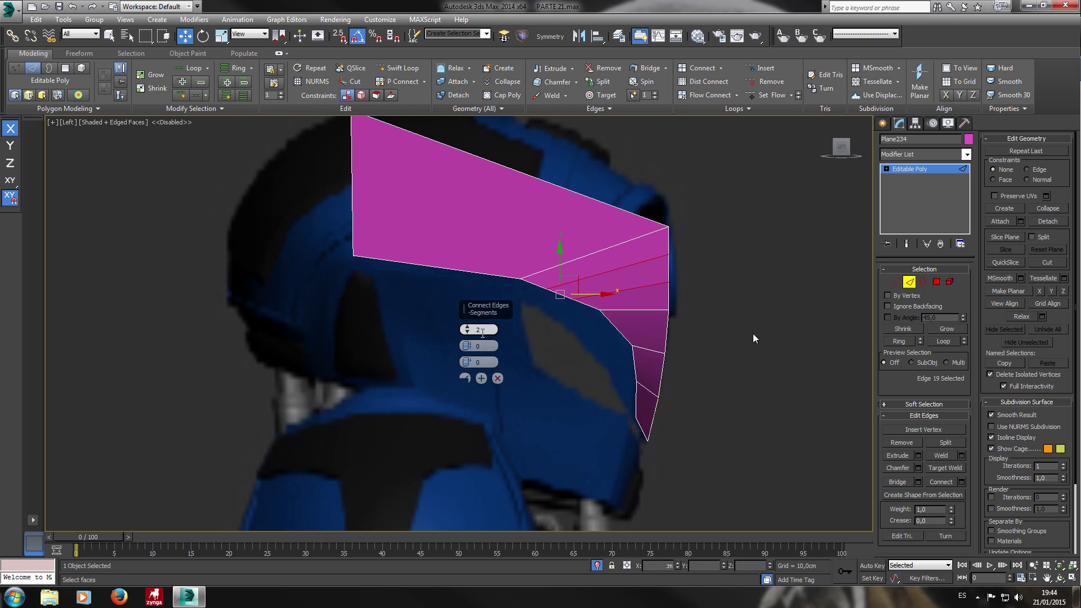
# Adjust the outer vertex of the new eye-level edge and move its centre-line vertex slightly forward to round the profile.
pyautogui.click(896, 282)
pyautogui.scroll(3, 560, 300)
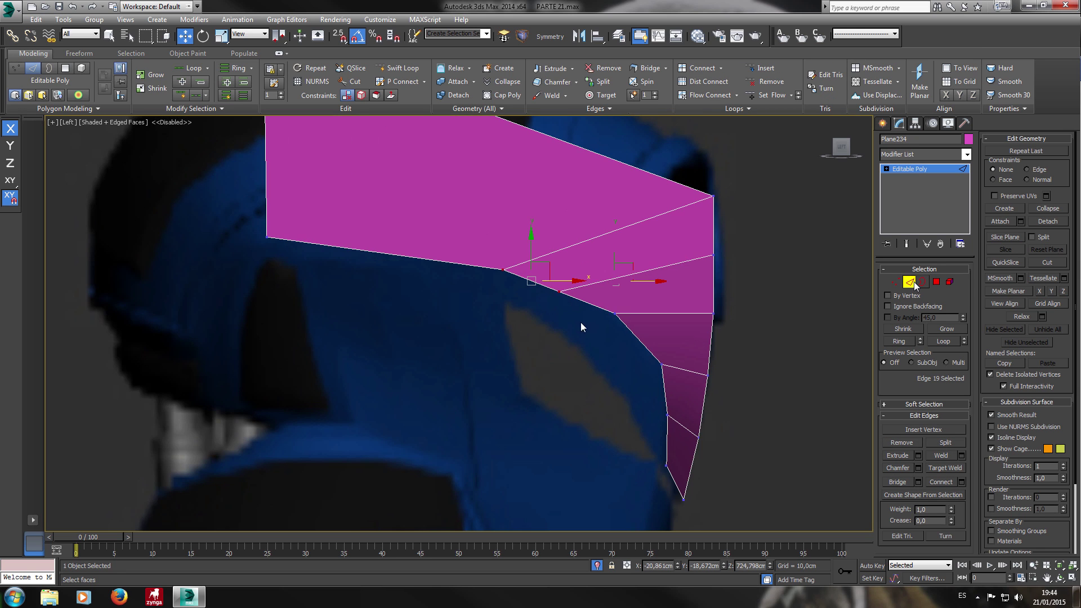
pyautogui.click(559, 291)
pyautogui.moveTo(576, 285); pyautogui.dragTo(585, 281)
pyautogui.click(713, 255)
pyautogui.click(558, 292)
pyautogui.click(713, 255)
pyautogui.moveTo(752, 264); pyautogui.dragTo(756, 264)
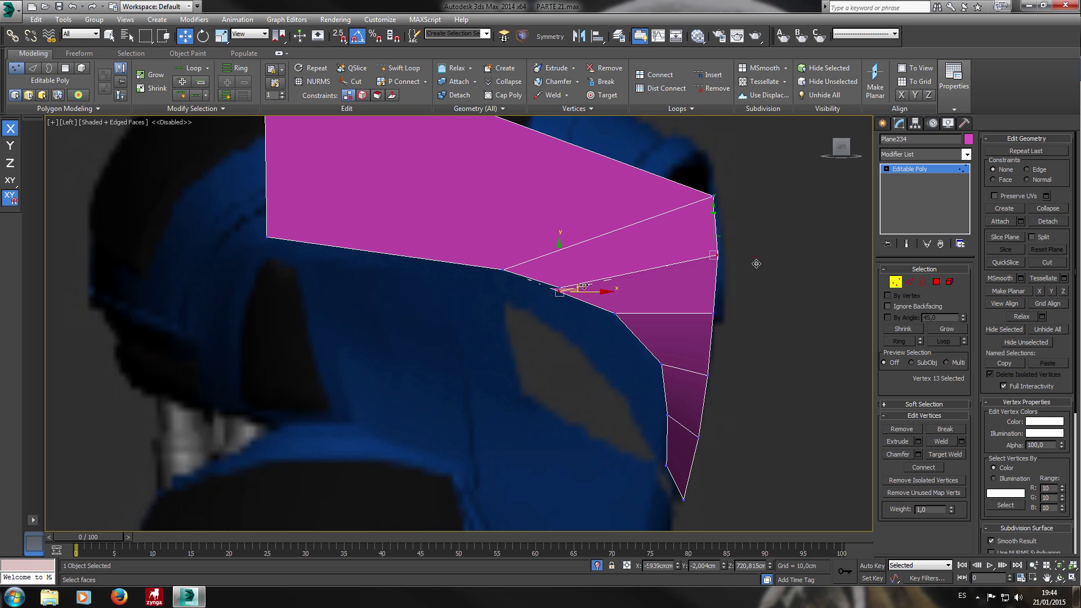
# Move the centre-line vertex just below eye level slightly forward to round the front profile.
pyautogui.click(713, 314)
pyautogui.moveTo(749, 324); pyautogui.dragTo(752, 323)
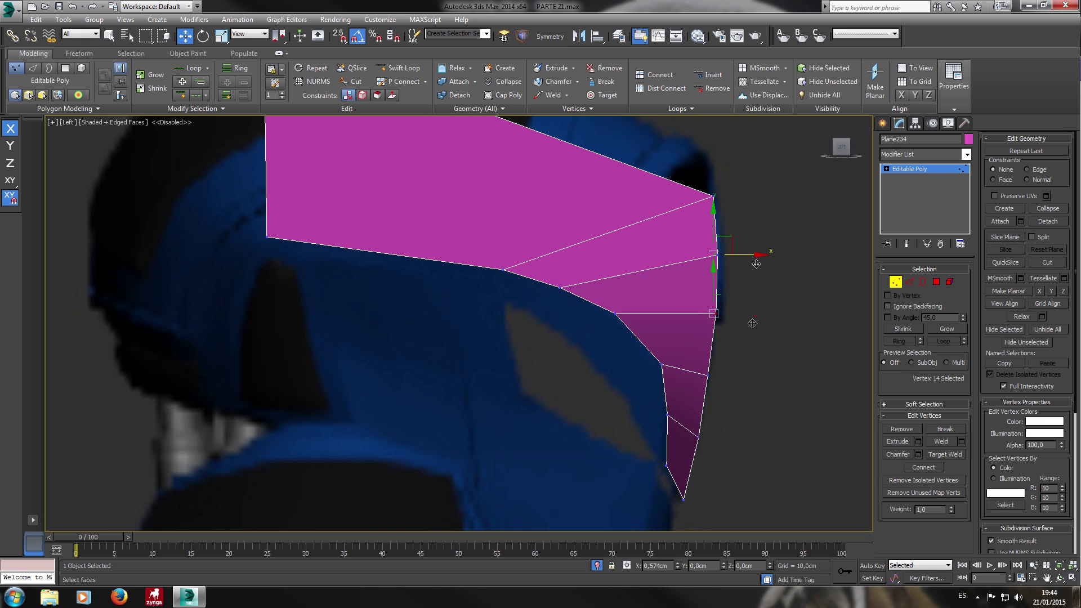
pyautogui.moveTo(706, 276); pyautogui.dragTo(736, 331, button='middle')
pyautogui.scroll(-3, 722, 293)
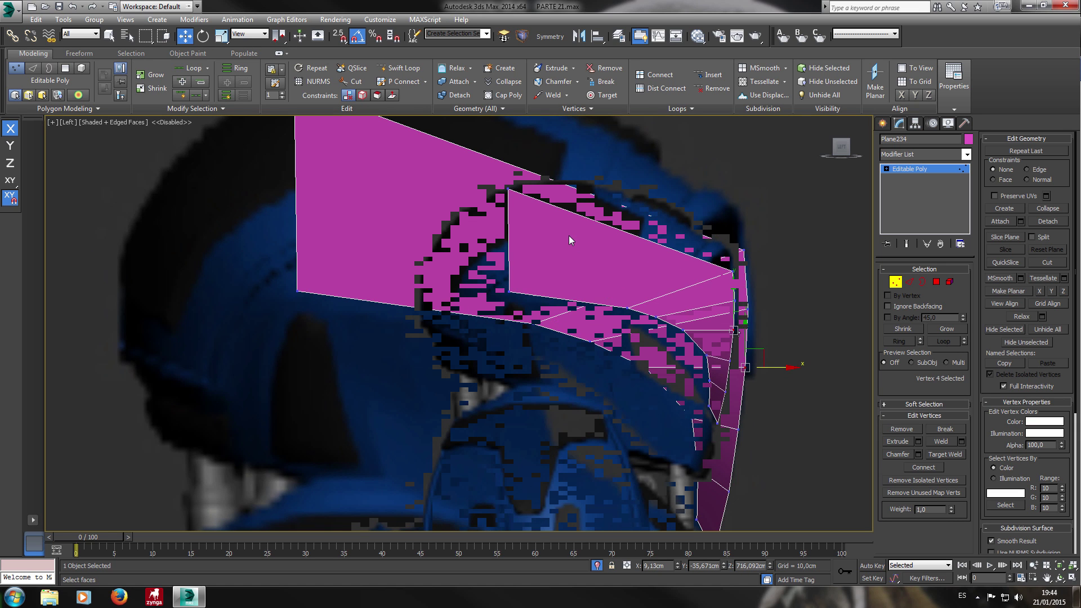
pyautogui.scroll(5, 581, 245)
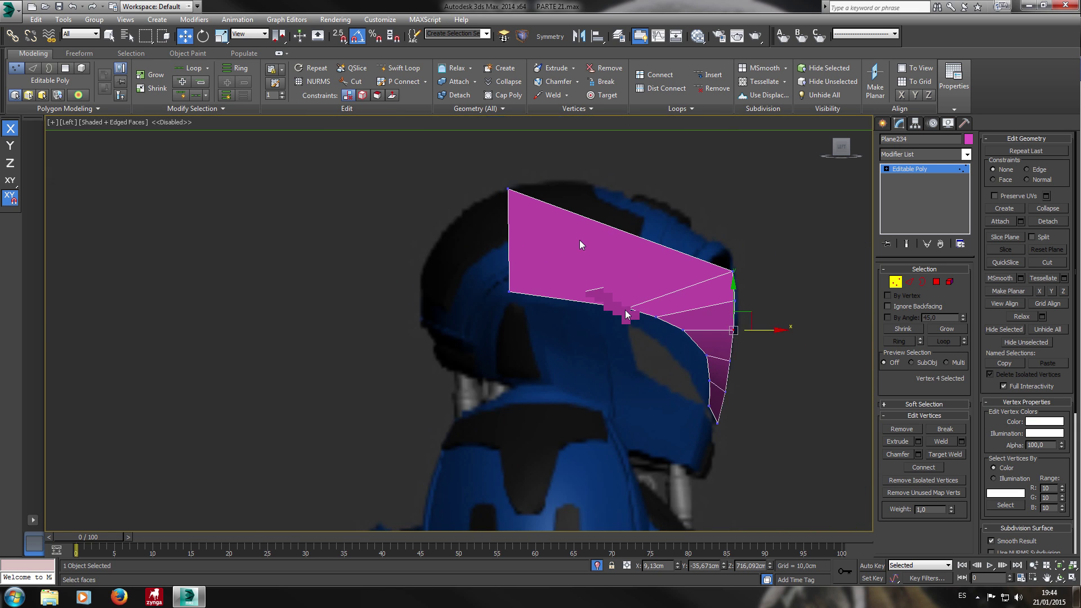
pyautogui.scroll(-5, 582, 246)
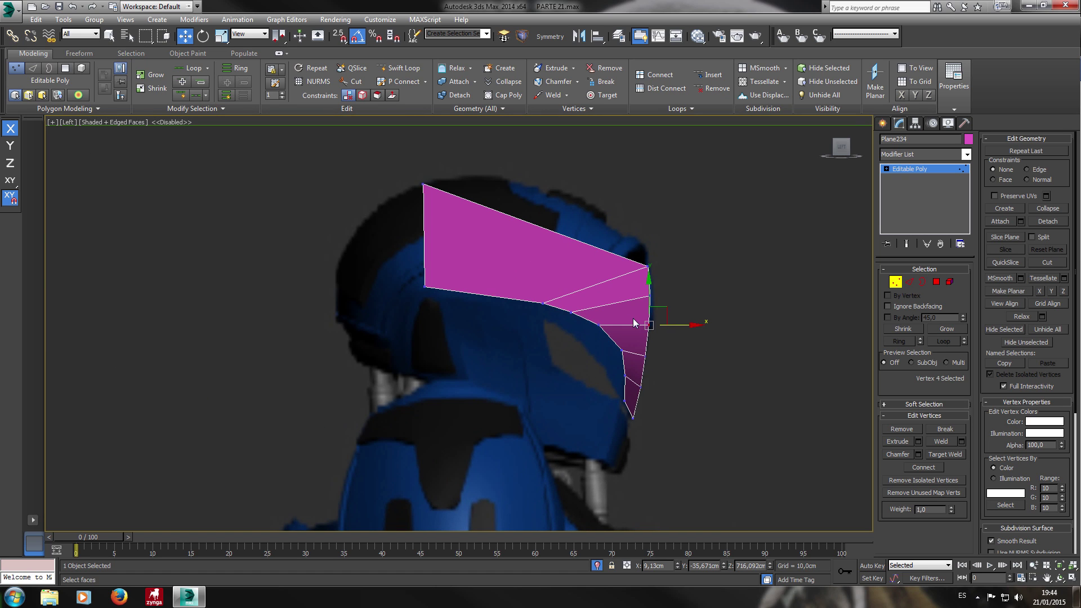
# In the see-through front view, adjust the two outer vertices beside the eye to smooth the outline, using the Edge constraint for the lower one.
pyautogui.press('f')
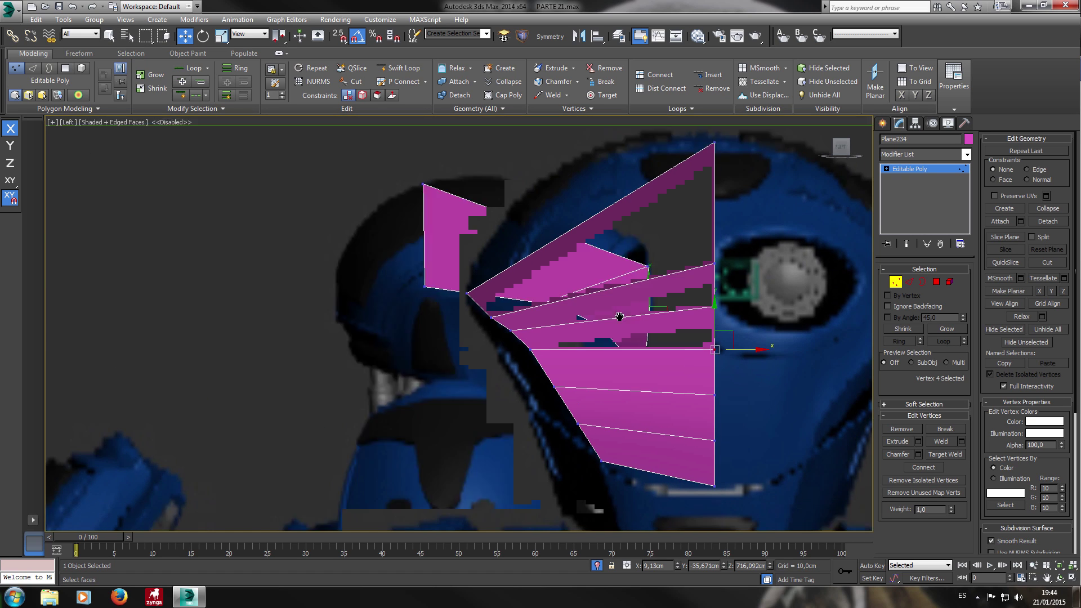
pyautogui.hotkey('alt', 'x')
pyautogui.scroll(5, 565, 320)
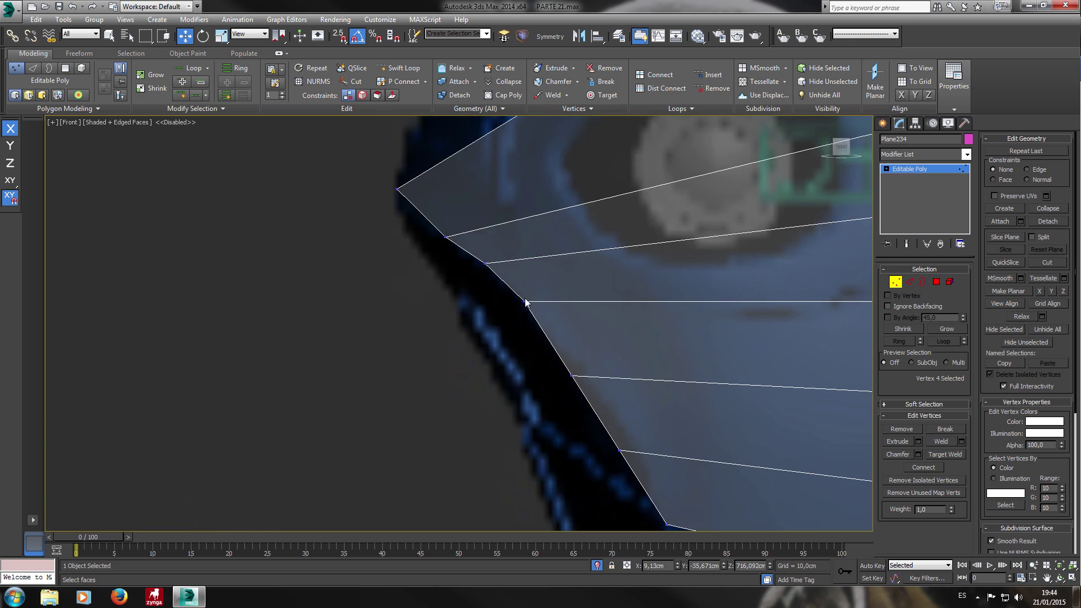
pyautogui.click(485, 264)
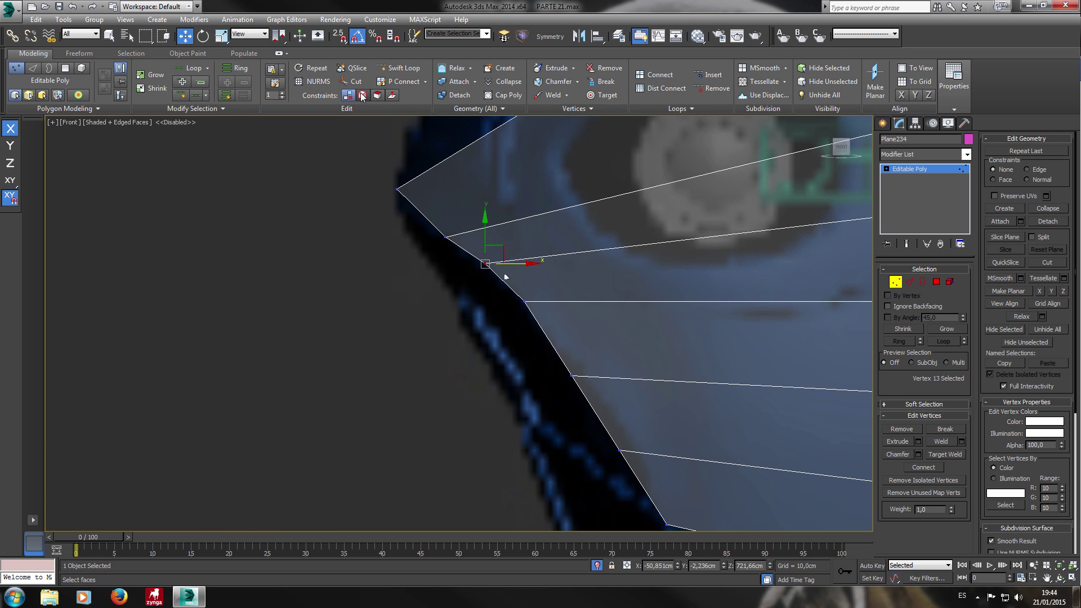
pyautogui.click(363, 96)
pyautogui.moveTo(527, 273); pyautogui.dragTo(524, 272)
pyautogui.click(346, 98)
pyautogui.click(442, 251)
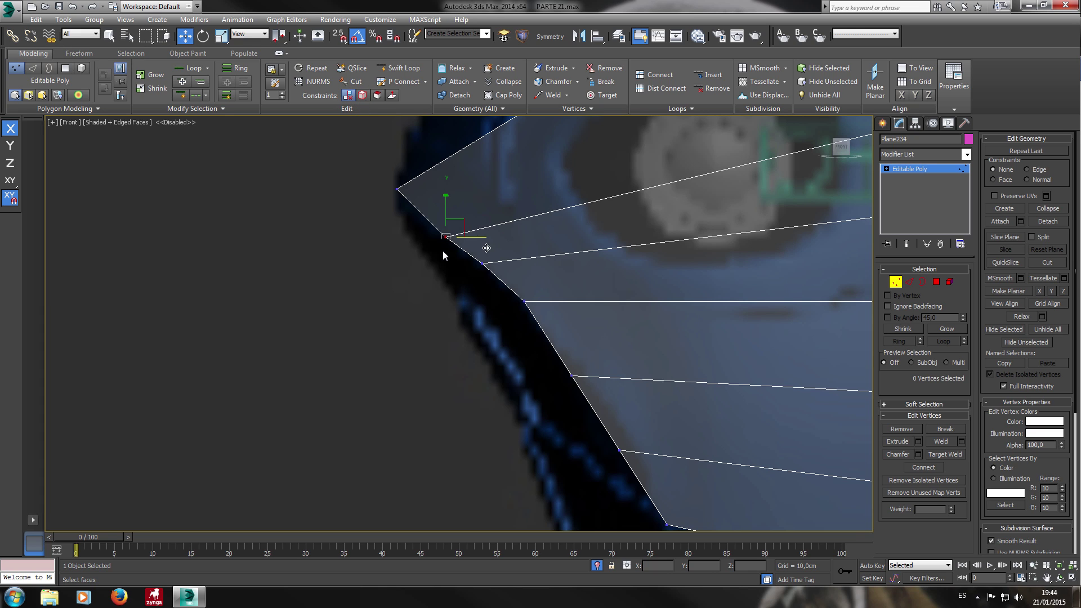
pyautogui.moveTo(483, 245); pyautogui.dragTo(490, 247)
# Shift the two outer vertices of the lower face inward along their edges with the Edge constraint to round the jaw outline.
pyautogui.moveTo(548, 327); pyautogui.dragTo(508, 242, button='middle')
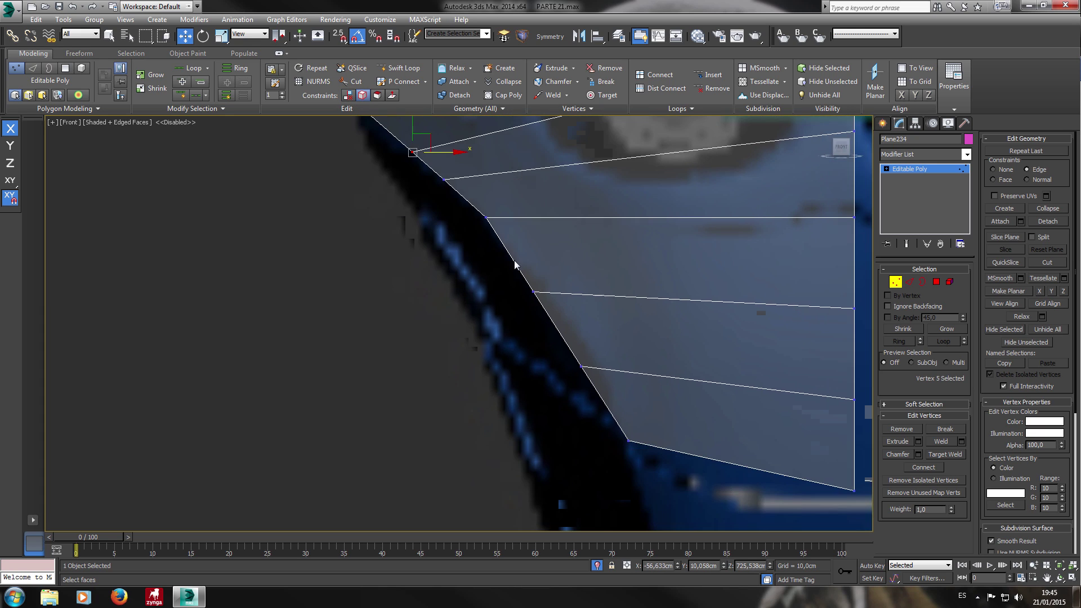
pyautogui.click(533, 292)
pyautogui.moveTo(569, 301); pyautogui.dragTo(576, 301)
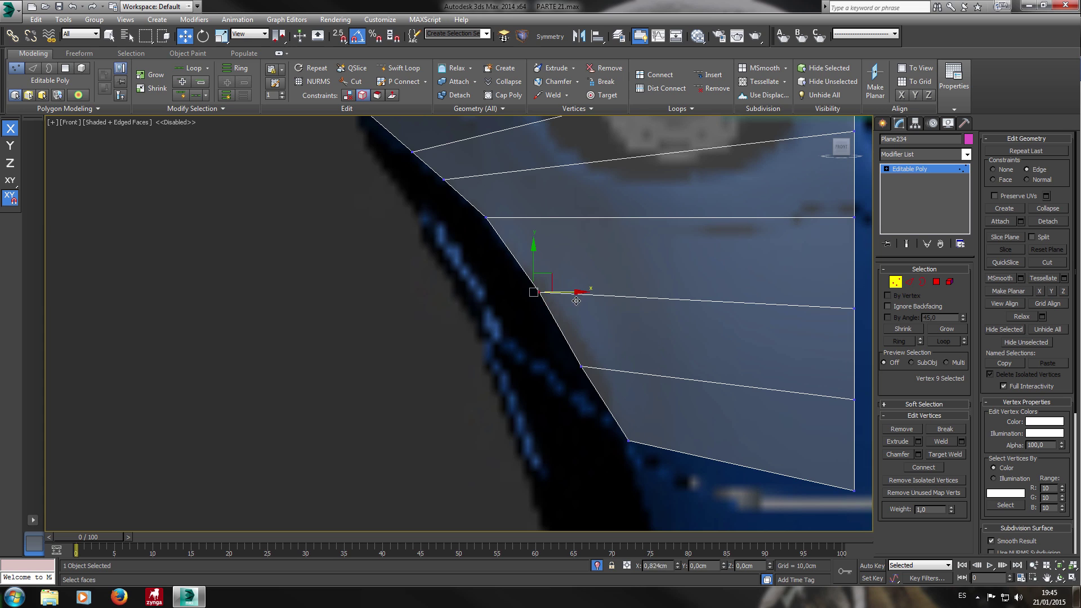
pyautogui.click(581, 367)
pyautogui.moveTo(616, 375); pyautogui.dragTo(636, 377)
pyautogui.scroll(-5, 662, 251)
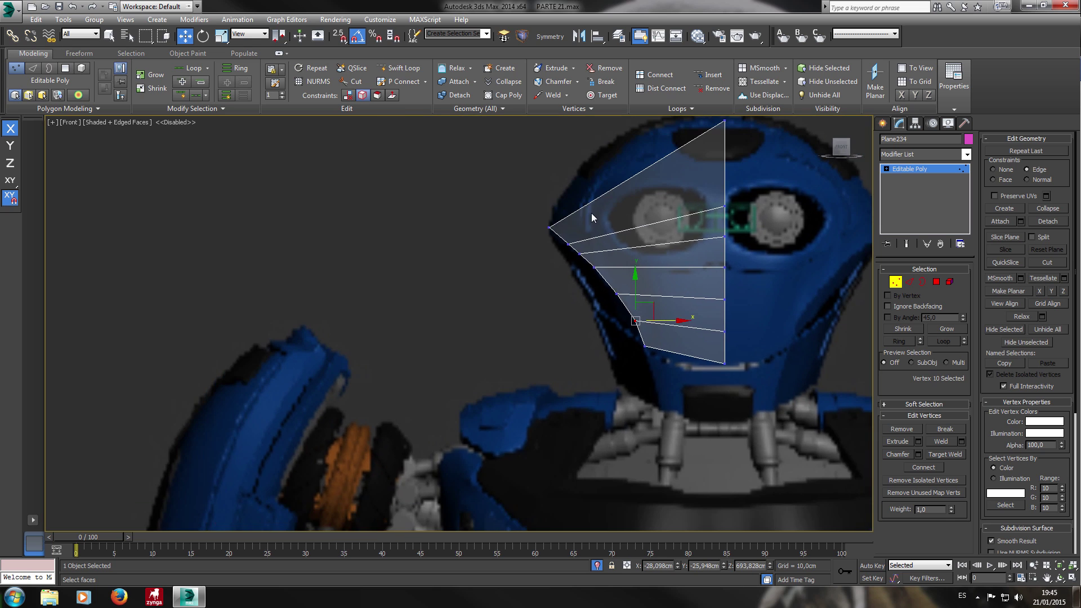
pyautogui.moveTo(591, 212); pyautogui.dragTo(528, 237, button='middle')
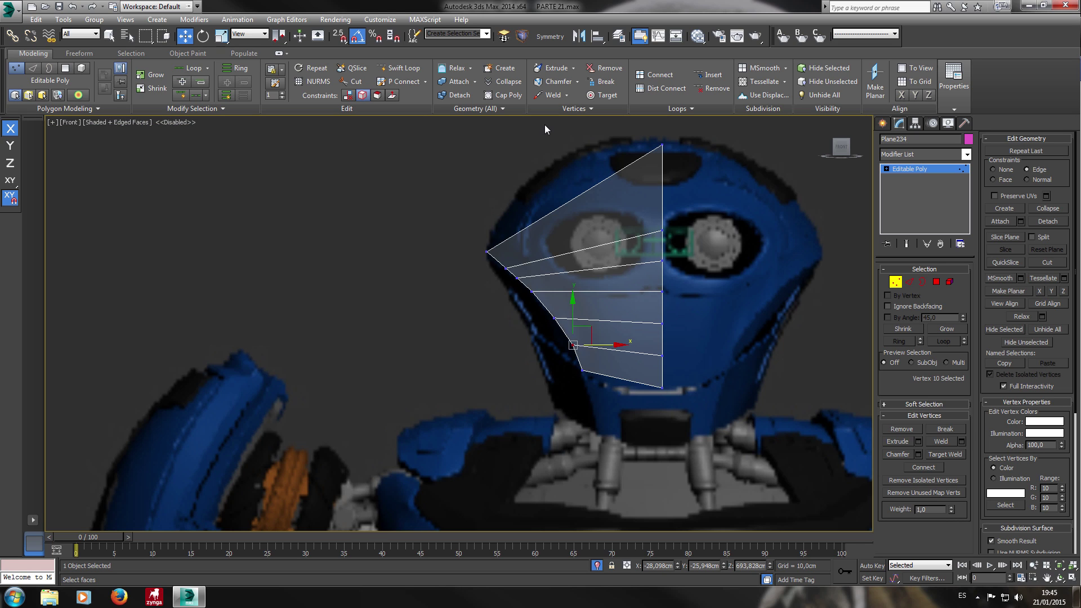
# In the left view, connect the upper and lower edges of the large head-side polygon with 3 segments.
pyautogui.press('l')
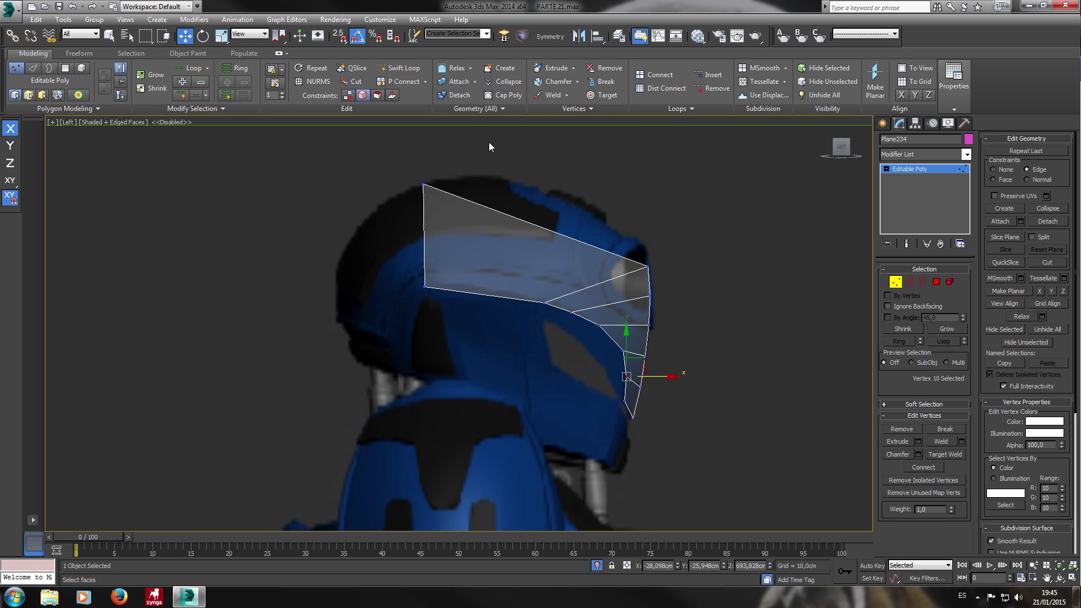
pyautogui.click(911, 281)
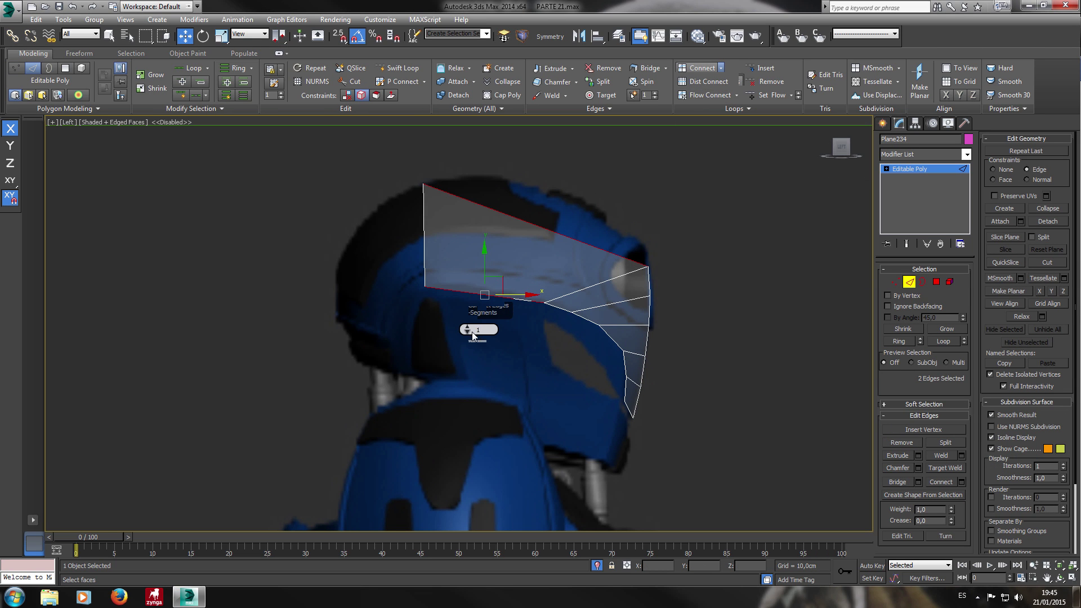
pyautogui.click(467, 326)
pyautogui.click(467, 326)
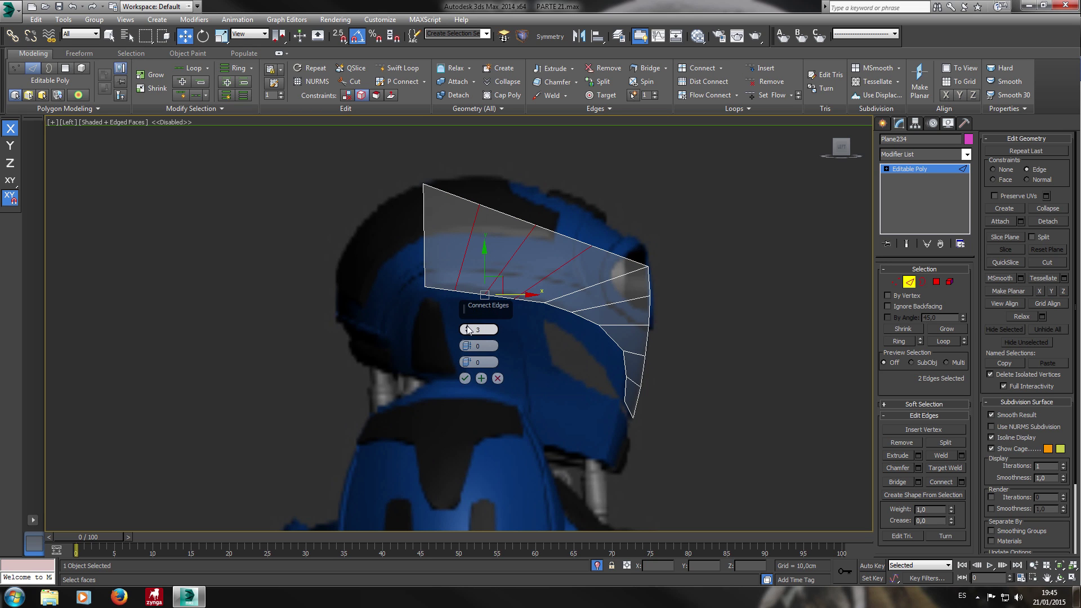
pyautogui.click(466, 379)
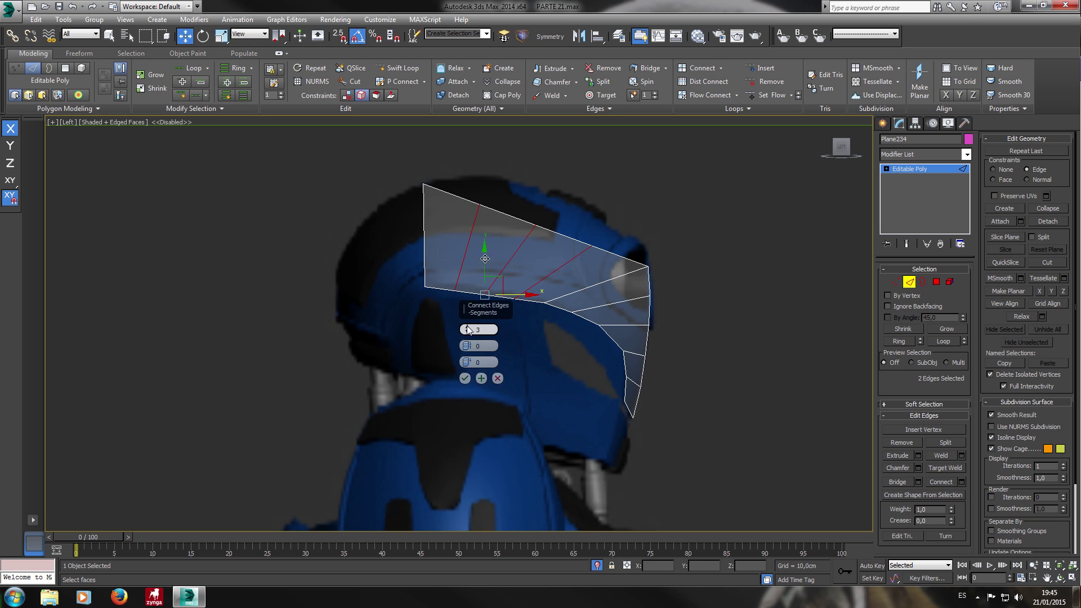
# Release the Edge constraint and raise the three new centre-line vertices to follow the top contour of the head in the side reference.
pyautogui.click(897, 281)
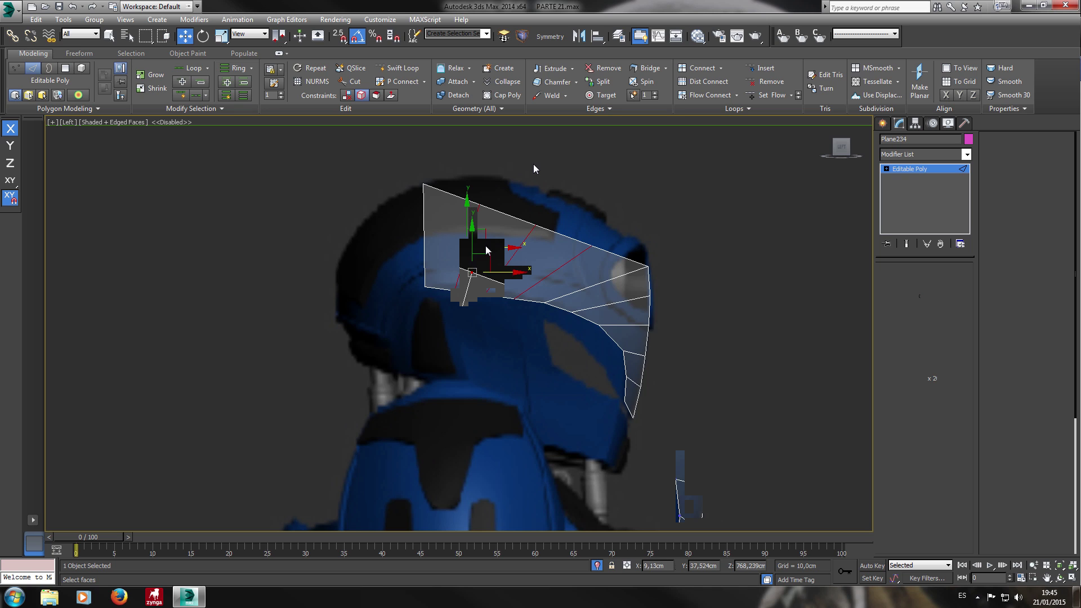
pyautogui.click(483, 260)
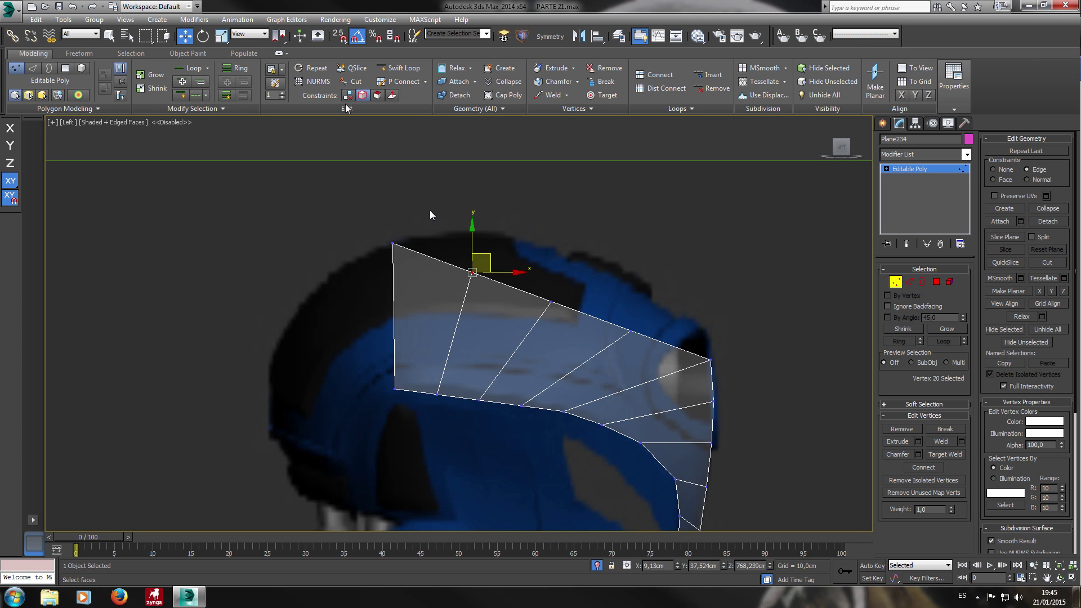
pyautogui.moveTo(501, 263); pyautogui.dragTo(503, 224)
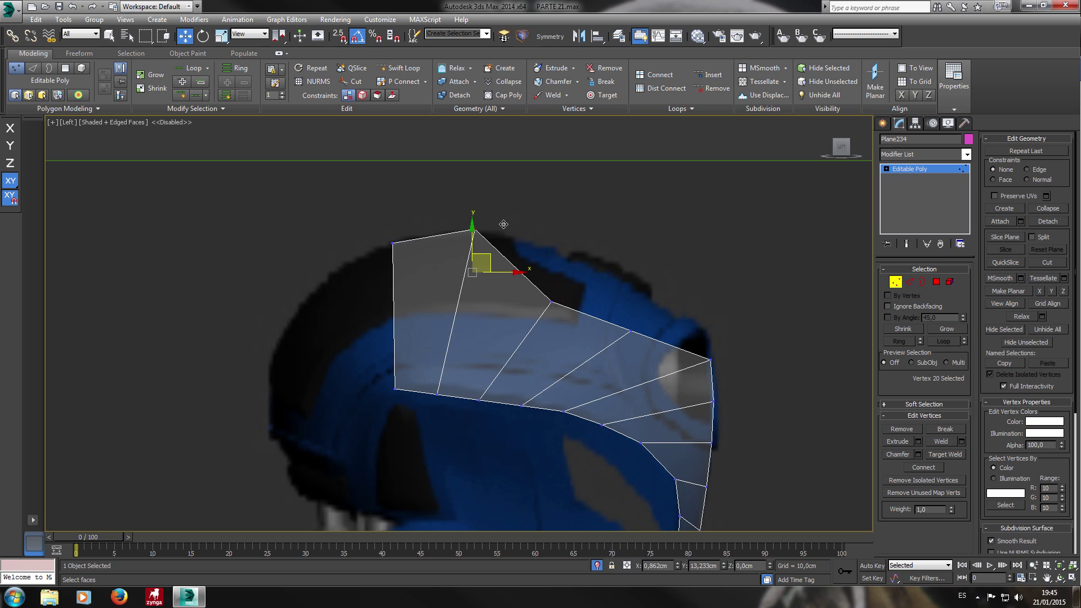
pyautogui.moveTo(574, 295); pyautogui.dragTo(581, 245)
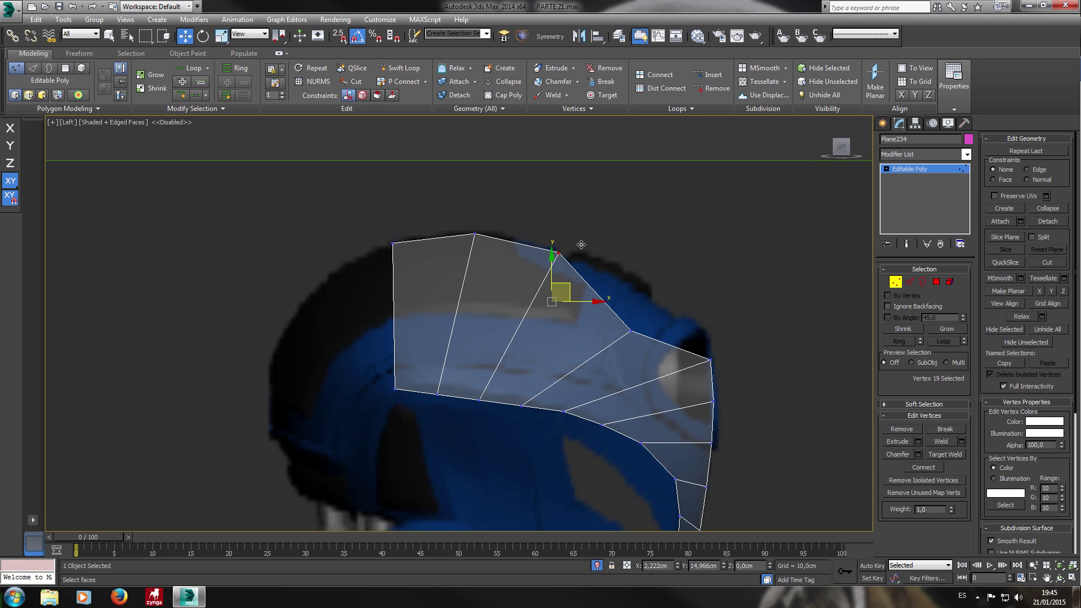
pyautogui.moveTo(612, 349); pyautogui.dragTo(659, 276)
pyautogui.moveTo(572, 315); pyautogui.dragTo(640, 241, button='middle')
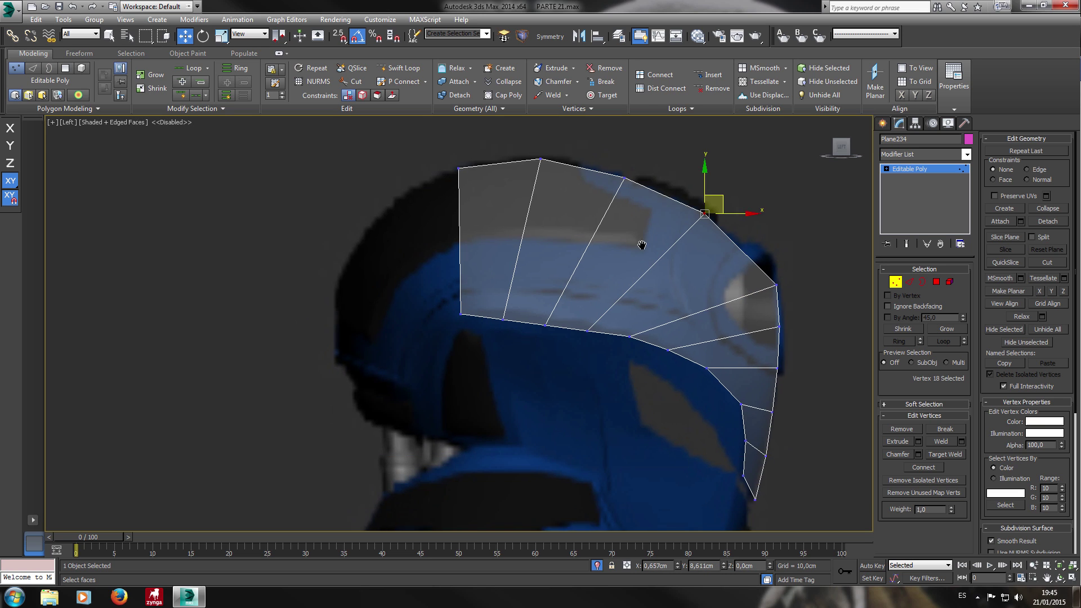
pyautogui.scroll(3, 516, 322)
# Raise the lower boundary vertices of the head side to curve the edge along the side reference.
pyautogui.moveTo(501, 348); pyautogui.dragTo(537, 294)
pyautogui.moveTo(632, 367); pyautogui.dragTo(629, 310)
pyautogui.click(687, 352)
pyautogui.moveTo(715, 341); pyautogui.dragTo(721, 326)
pyautogui.click(772, 364)
pyautogui.moveTo(783, 356); pyautogui.dragTo(788, 350)
pyautogui.click(527, 307)
pyautogui.scroll(-5, 642, 312)
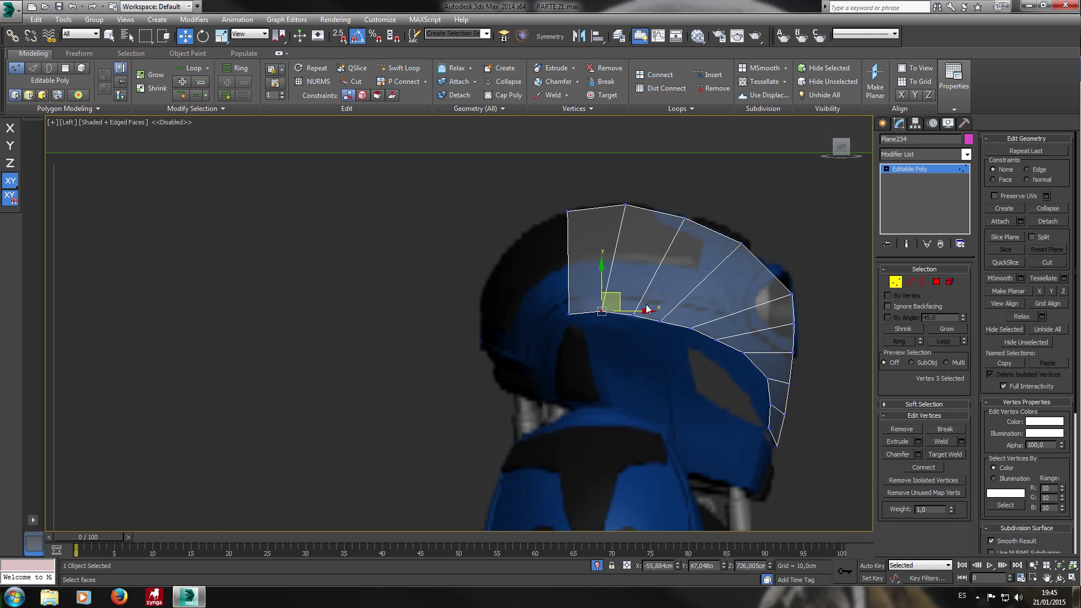
pyautogui.moveTo(646, 309); pyautogui.dragTo(559, 257, button='middle')
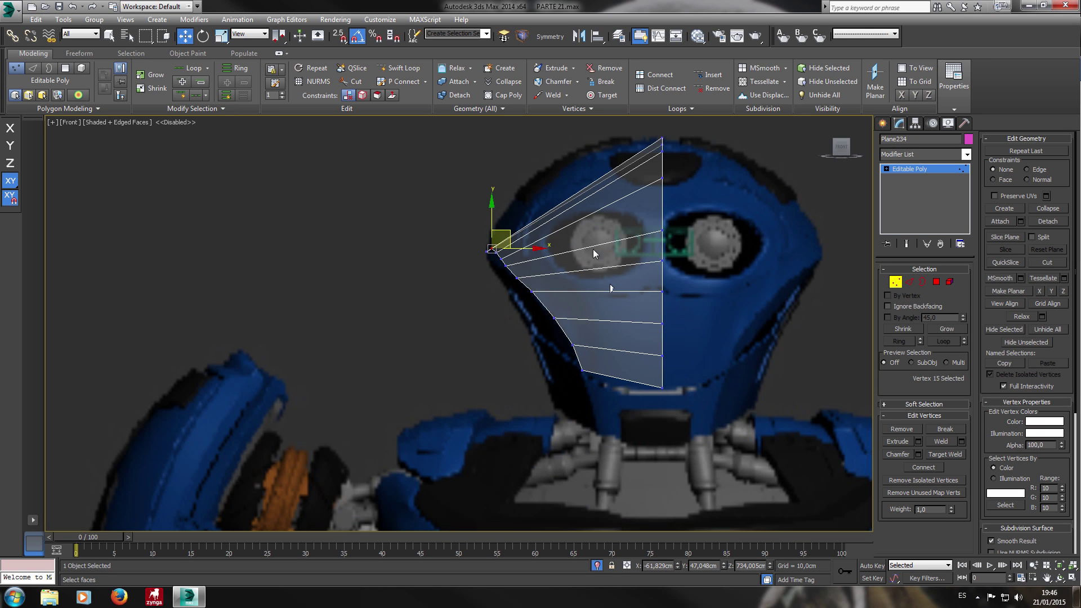
# In the front view, connect all crosswise edges of the face with 2 segments and a pinch of 3.
pyautogui.click(907, 281)
pyautogui.moveTo(613, 409); pyautogui.dragTo(607, 142)
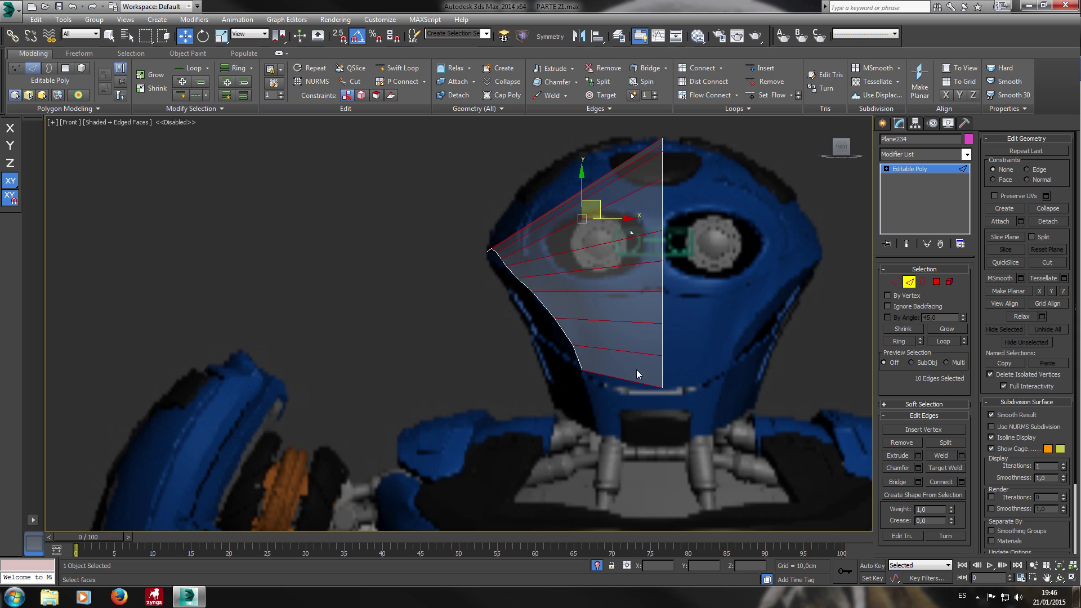
pyautogui.click(720, 68)
pyautogui.click(717, 80)
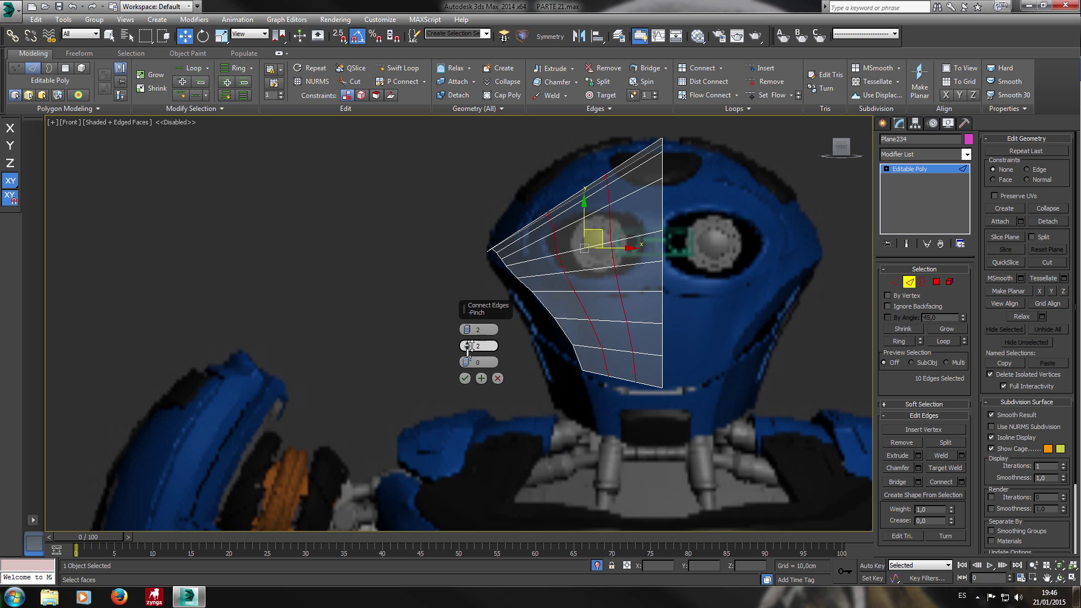
pyautogui.click(479, 380)
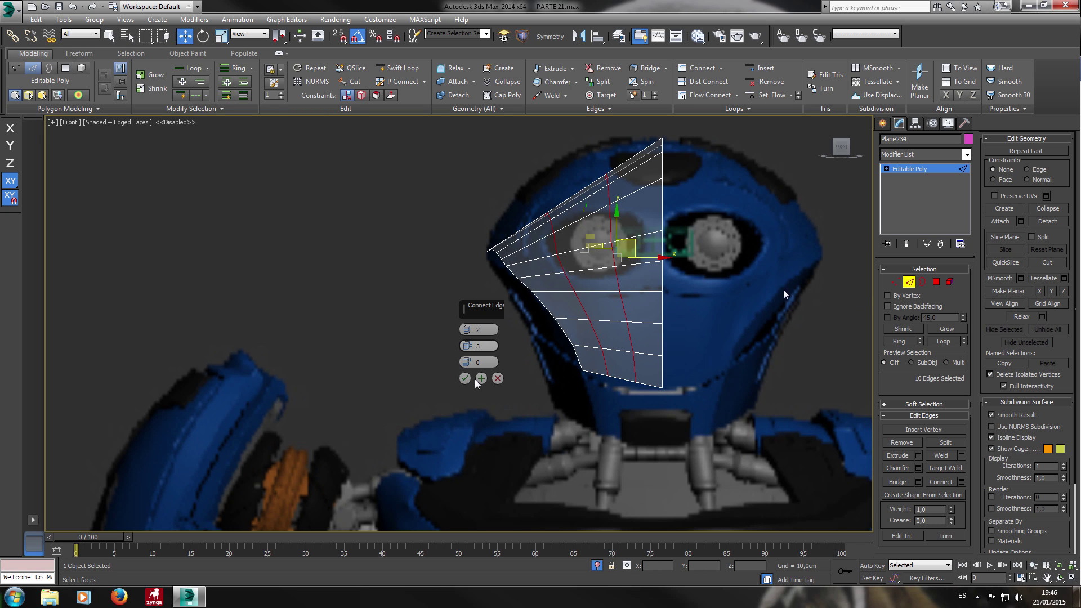
pyautogui.click(465, 379)
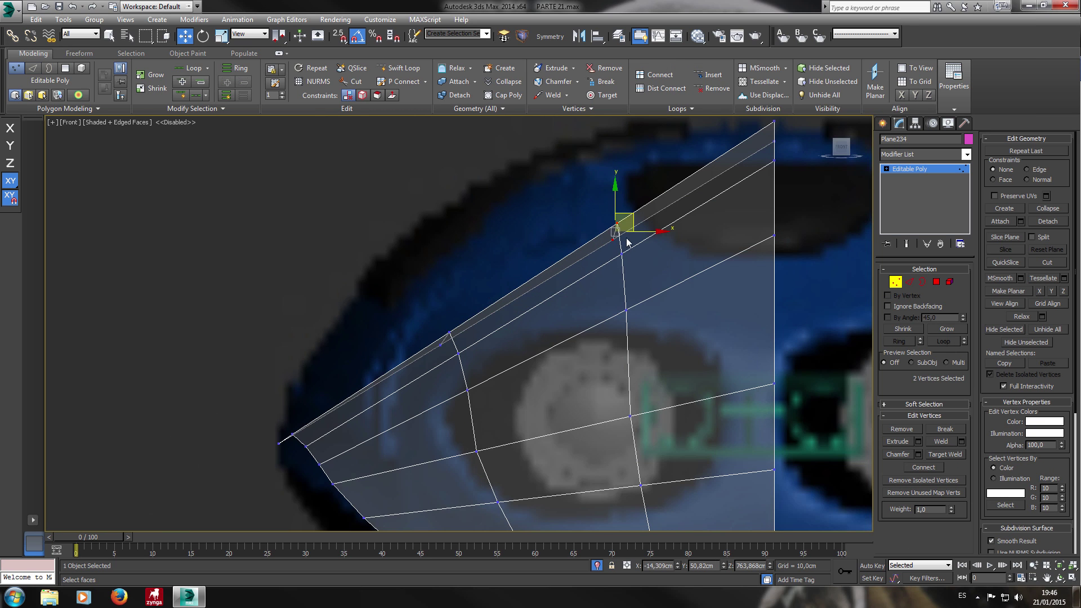
# Move the top vertices of both new columns out to the head outline, and raise the next inner-column vertex along the forehead.
pyautogui.click(623, 239)
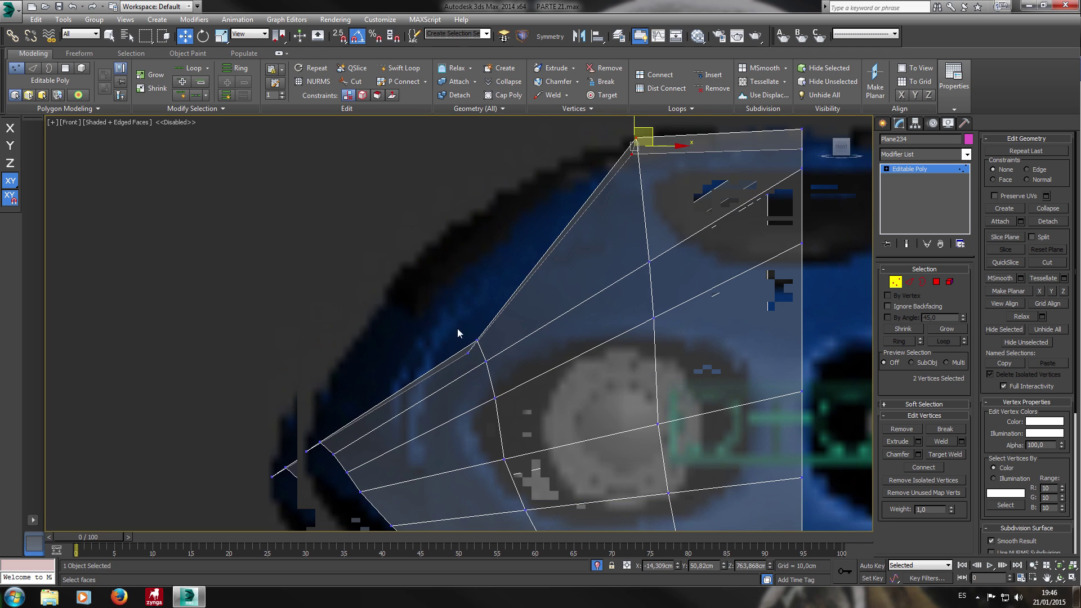
pyautogui.moveTo(446, 318); pyautogui.dragTo(488, 357)
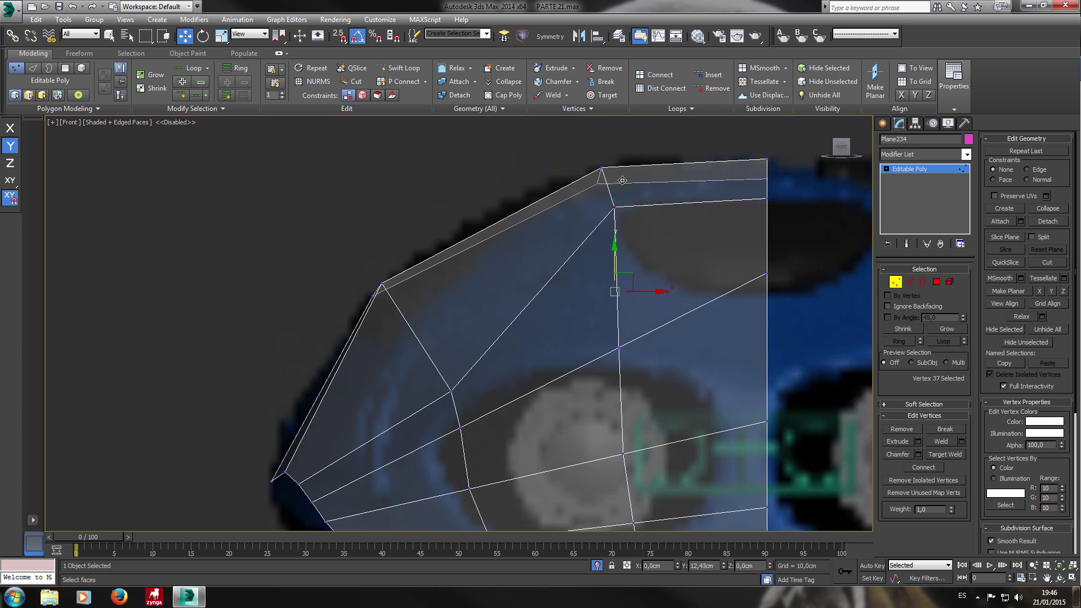
pyautogui.moveTo(622, 180); pyautogui.dragTo(622, 178)
pyautogui.moveTo(508, 318); pyautogui.dragTo(547, 261, button='middle')
# Move the outer-column vertices above the eye up and outward, and raise the inner-column vertex to form the brow row.
pyautogui.click(490, 333)
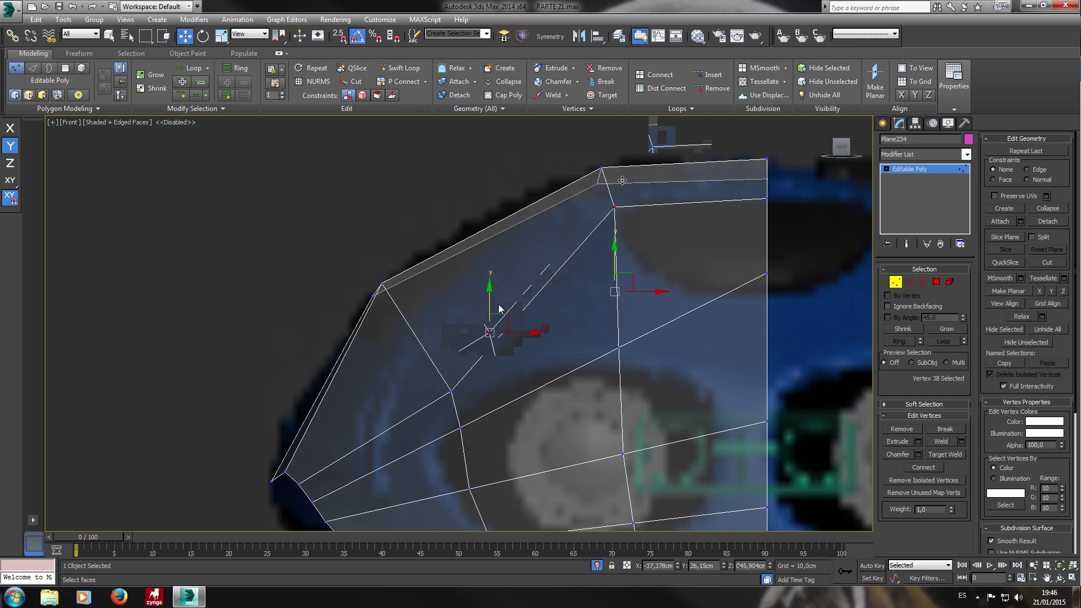
pyautogui.moveTo(509, 323); pyautogui.dragTo(472, 236)
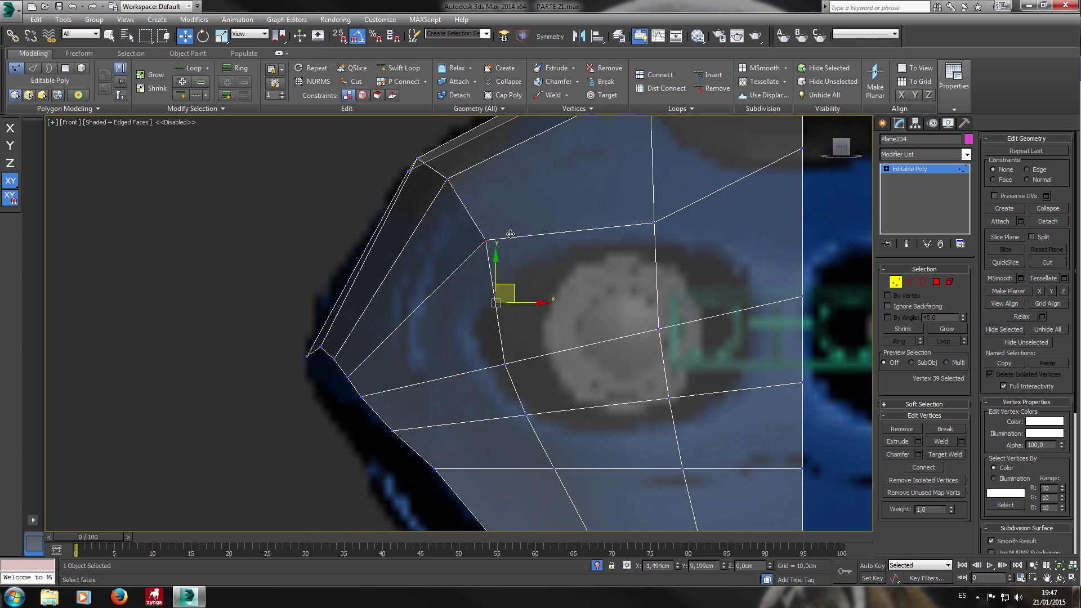
pyautogui.moveTo(510, 233); pyautogui.dragTo(507, 219)
pyautogui.click(654, 222)
pyautogui.moveTo(650, 237); pyautogui.dragTo(648, 291, button='middle')
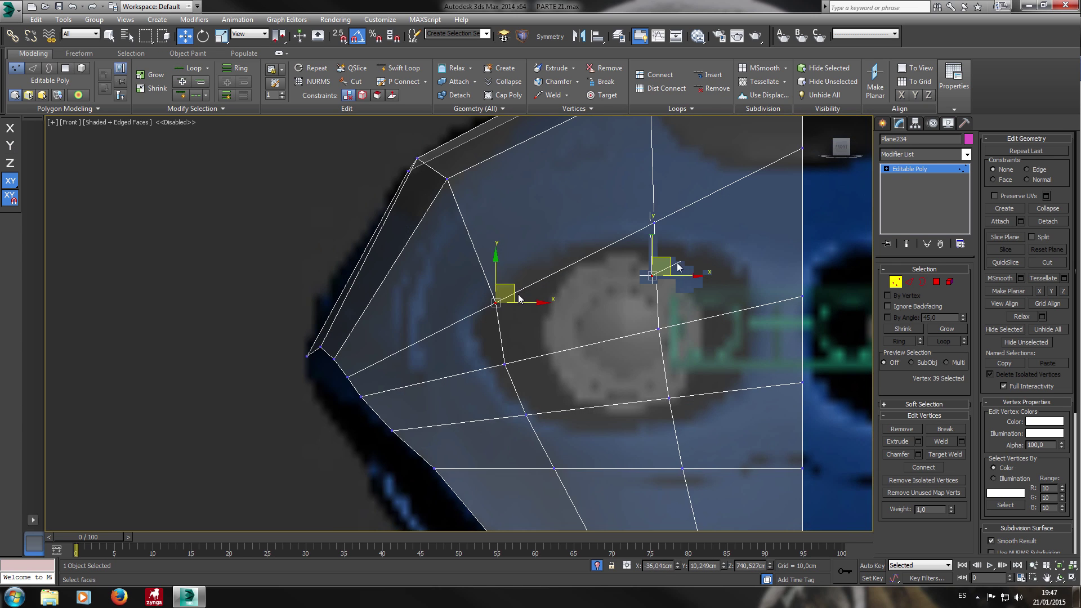
pyautogui.moveTo(680, 268); pyautogui.dragTo(674, 197)
pyautogui.click(502, 283)
pyautogui.hotkey('ctrl', 'z')
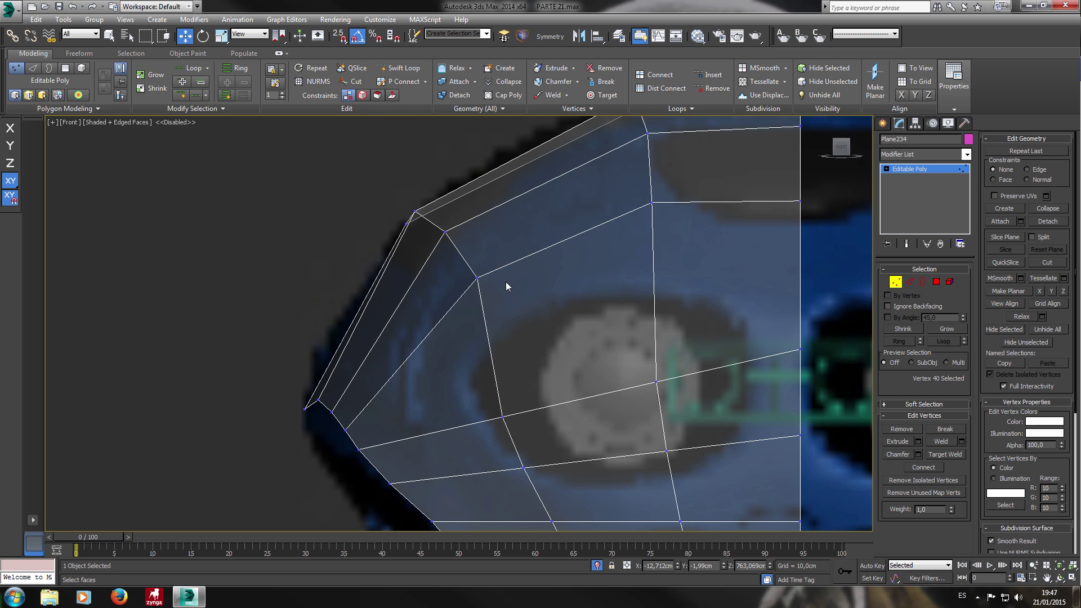
# Raise the inner-column vertex over the eye toward the upper rim of the eye socket.
pyautogui.scroll(-2, 505, 283)
pyautogui.moveTo(506, 283); pyautogui.dragTo(477, 221, button='middle')
pyautogui.click(592, 290)
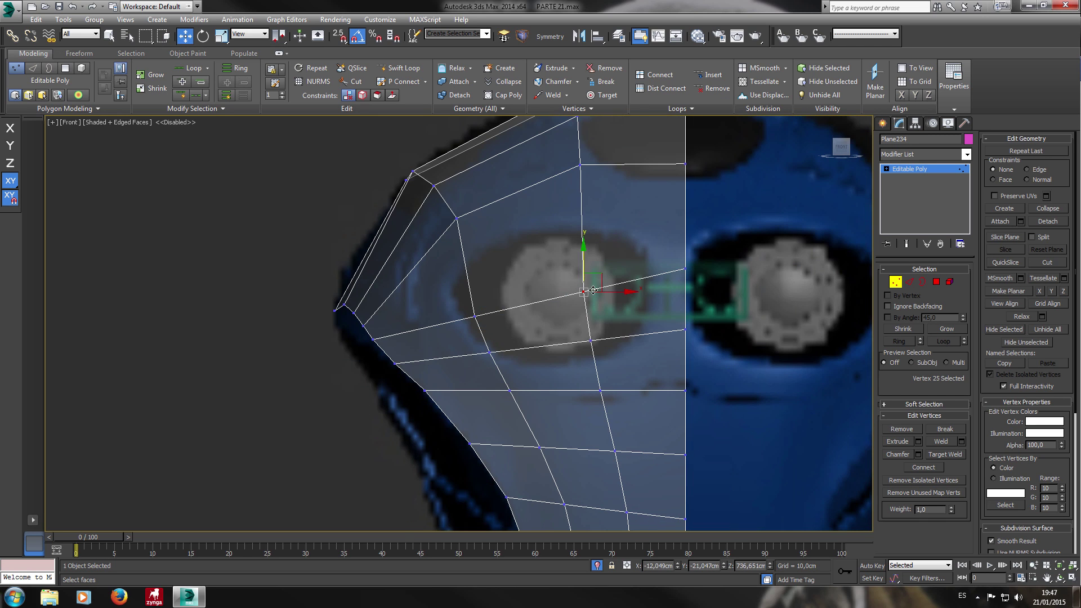
pyautogui.moveTo(599, 285); pyautogui.dragTo(602, 254)
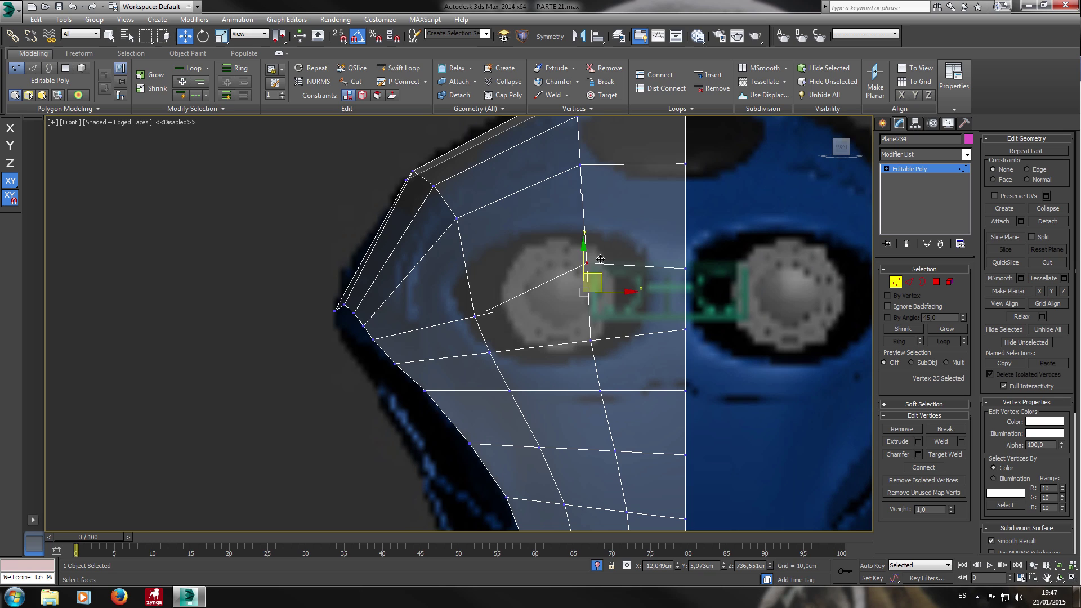
# Raise the outer-column vertex at the outer side of the eye toward the upper part of the eye socket.
pyautogui.click(504, 329)
pyautogui.moveTo(500, 309); pyautogui.dragTo(499, 284)
pyautogui.moveTo(495, 321); pyautogui.dragTo(468, 324)
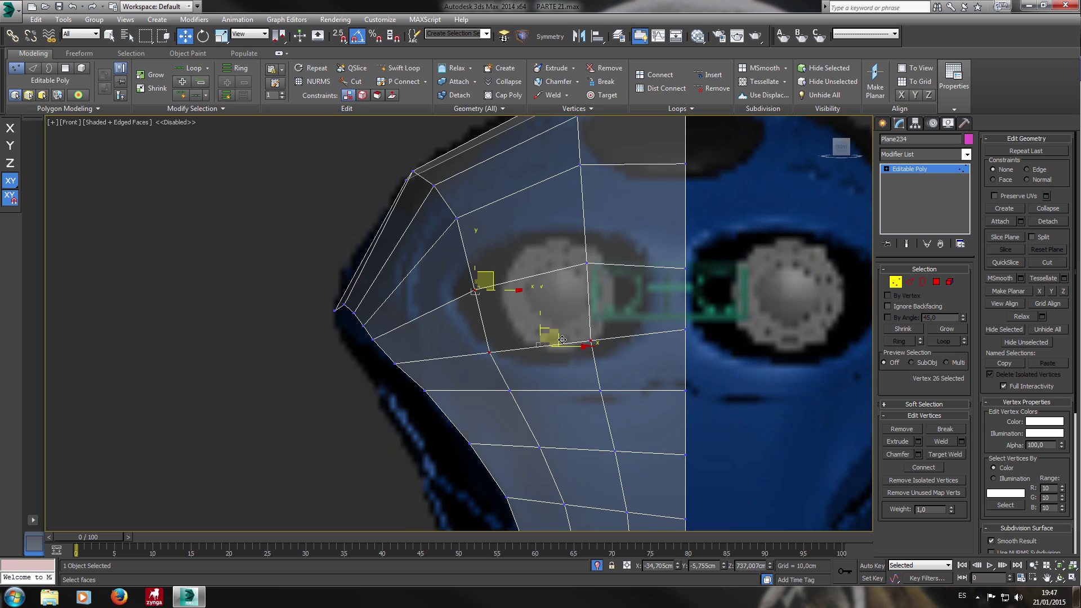
pyautogui.moveTo(563, 323); pyautogui.dragTo(562, 324)
# Select the outer- and inner-column vertices of the row just beneath the eye and raise them slightly together.
pyautogui.moveTo(560, 348); pyautogui.dragTo(568, 316, button='middle')
pyautogui.moveTo(489, 336); pyautogui.dragTo(630, 381)
pyautogui.moveTo(592, 347); pyautogui.dragTo(591, 338)
# Move the side-edge vertex near the temple corner down and outward, and lower the neighbouring vertex below it onto the head outline.
pyautogui.moveTo(595, 354); pyautogui.dragTo(595, 278, button='middle')
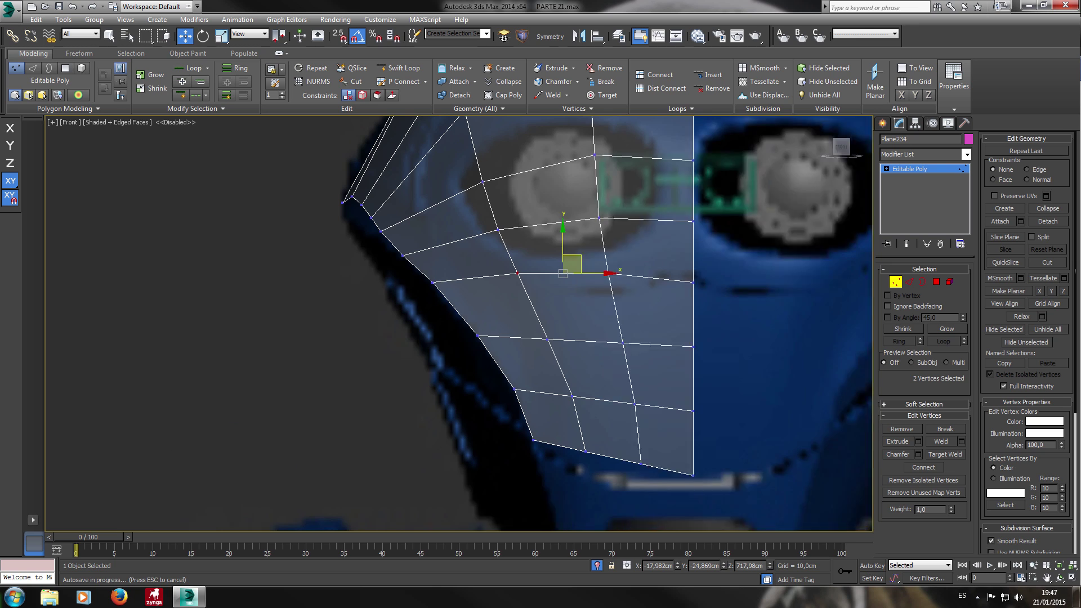
pyautogui.click(588, 318)
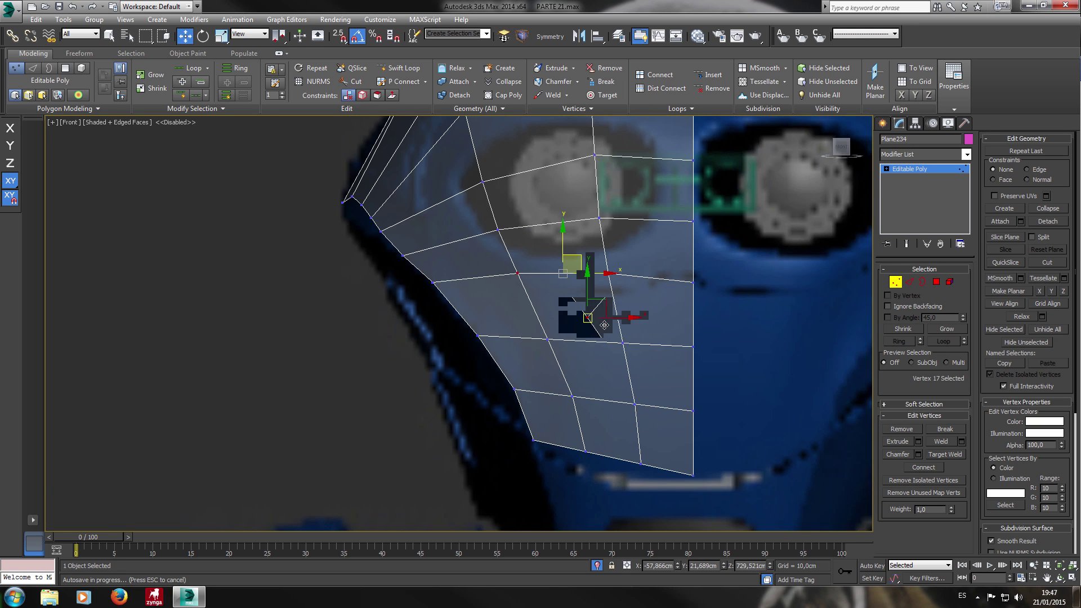
pyautogui.scroll(4, 604, 325)
pyautogui.moveTo(618, 314); pyautogui.dragTo(595, 340)
pyautogui.hotkey('ctrl', 'z')
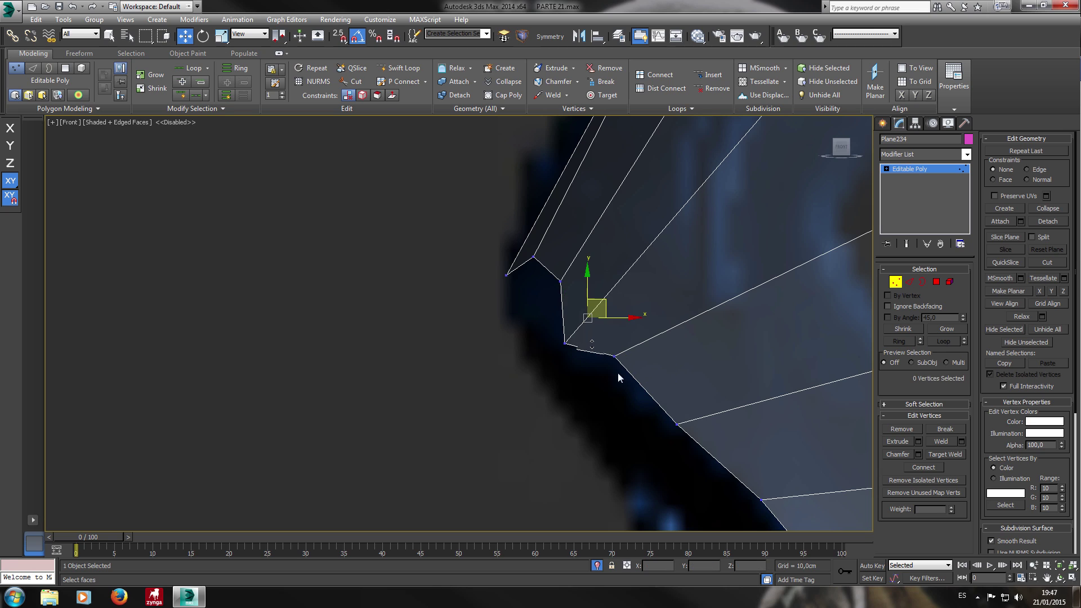
pyautogui.click(614, 356)
pyautogui.moveTo(631, 343); pyautogui.dragTo(633, 354)
# Move the two side-edge vertices nearest the temple corner down and outward onto the head outline.
pyautogui.moveTo(598, 290); pyautogui.dragTo(634, 309, button='middle')
pyautogui.click(596, 300)
pyautogui.moveTo(608, 288); pyautogui.dragTo(599, 334)
pyautogui.moveTo(549, 304); pyautogui.dragTo(551, 304)
pyautogui.moveTo(598, 334); pyautogui.dragTo(604, 330)
pyautogui.click(570, 275)
pyautogui.moveTo(594, 271); pyautogui.dragTo(572, 320)
pyautogui.hotkey('ctrl', 'z')
# Adjust the next two side-edge vertices below the temple corner so the lower border follows an even line.
pyautogui.click(601, 362)
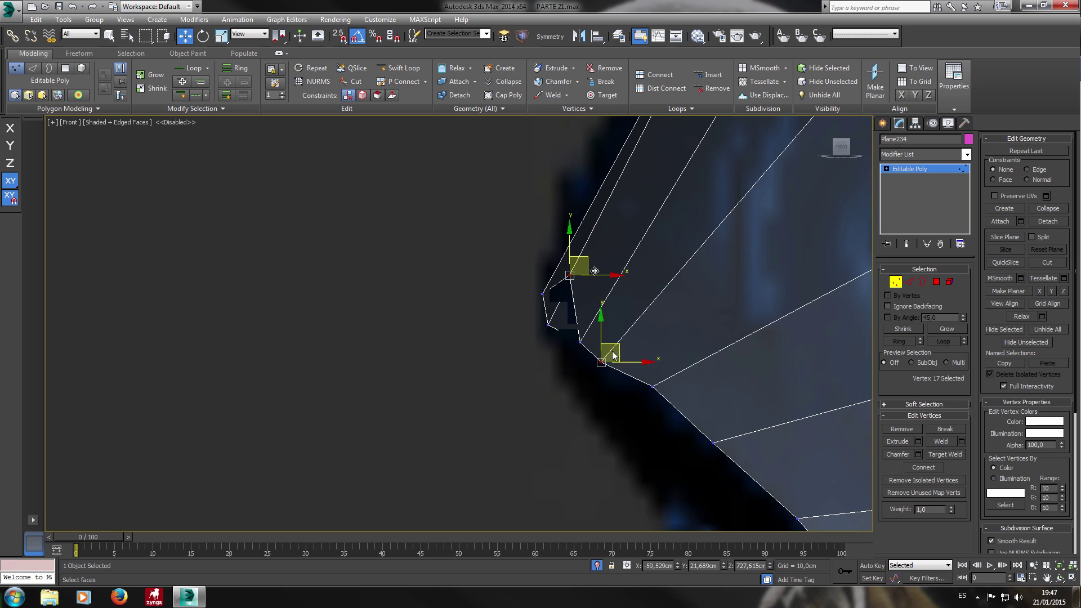
pyautogui.moveTo(611, 349); pyautogui.dragTo(588, 336)
pyautogui.moveTo(683, 372); pyautogui.dragTo(637, 392)
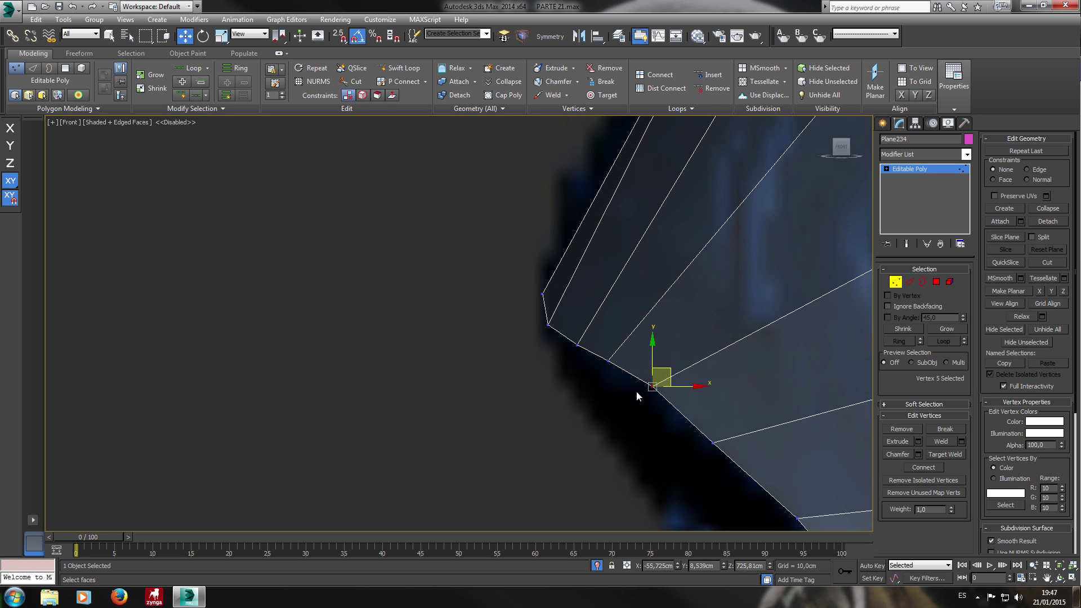
pyautogui.moveTo(667, 374); pyautogui.dragTo(672, 382)
# Turn off the face's see-through display in the perspective view and shift the outer-column vertex beside the eye to smooth the curvature.
pyautogui.scroll(-5, 684, 384)
pyautogui.moveTo(769, 360); pyautogui.dragTo(702, 387, button='middle')
pyautogui.moveTo(827, 265); pyautogui.dragTo(620, 240, button='middle')
pyautogui.press('p')
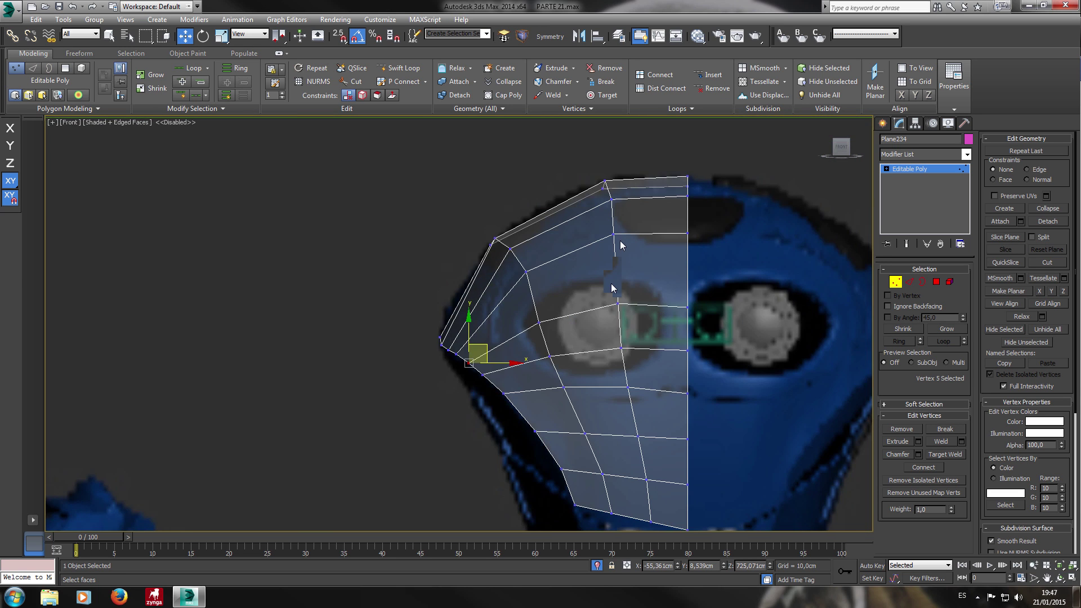
pyautogui.keyDown('alt'); pyautogui.moveTo(613, 289); pyautogui.dragTo(724, 381, button='middle'); pyautogui.keyUp('alt')
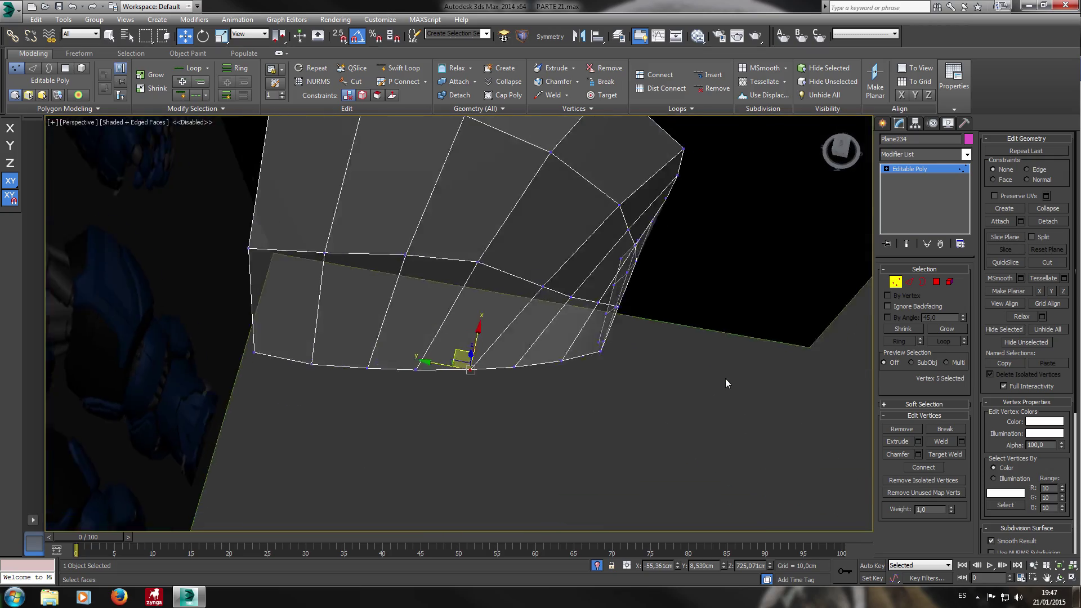
pyautogui.keyDown('alt'); pyautogui.moveTo(670, 328); pyautogui.dragTo(550, 302, button='middle'); pyautogui.keyUp('alt')
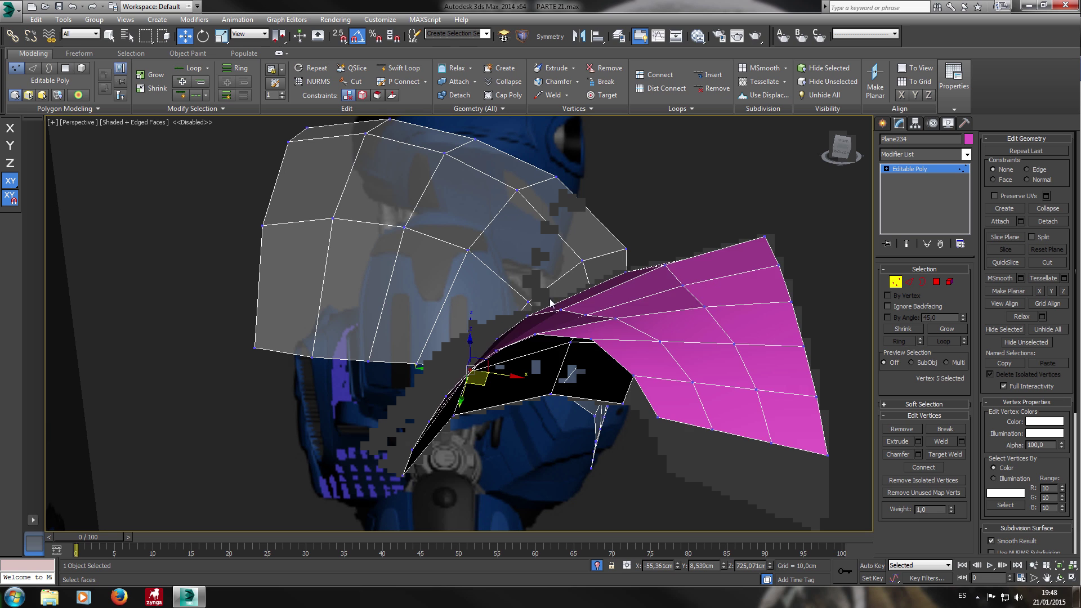
pyautogui.hotkey('alt', 'q')
pyautogui.keyDown('ctrl'); pyautogui.click(562, 313); pyautogui.keyUp('ctrl')
pyautogui.keyDown('alt'); pyautogui.moveTo(562, 313); pyautogui.dragTo(606, 357, button='middle'); pyautogui.keyUp('alt')
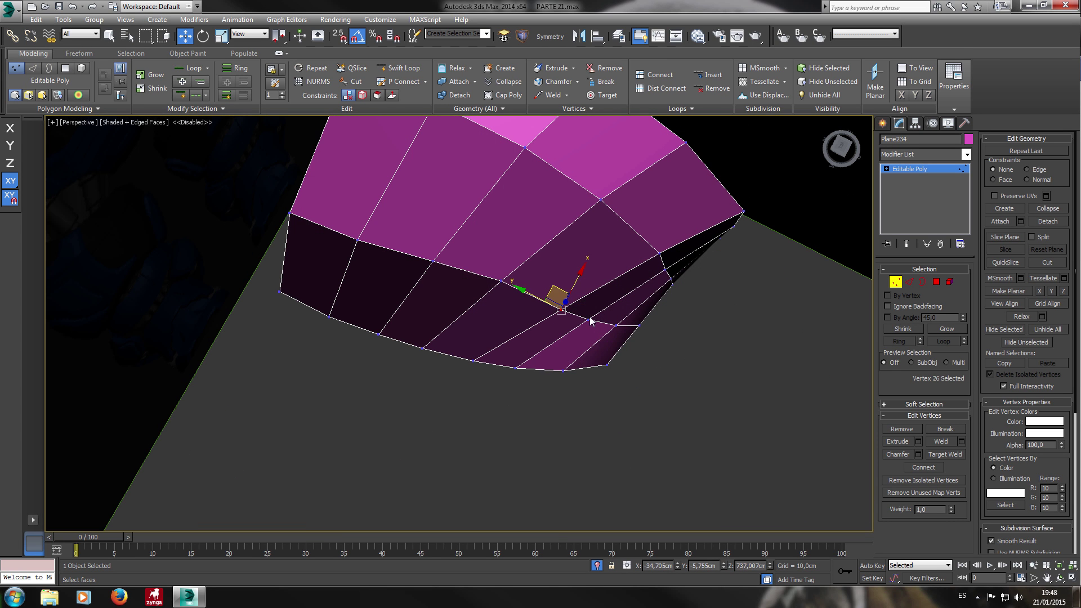
pyautogui.click(590, 321)
pyautogui.moveTo(572, 312); pyautogui.dragTo(620, 338)
# Shift the outer- and inner-column vertices of the row beneath the eye along Y to even out the surface.
pyautogui.scroll(3, 677, 288)
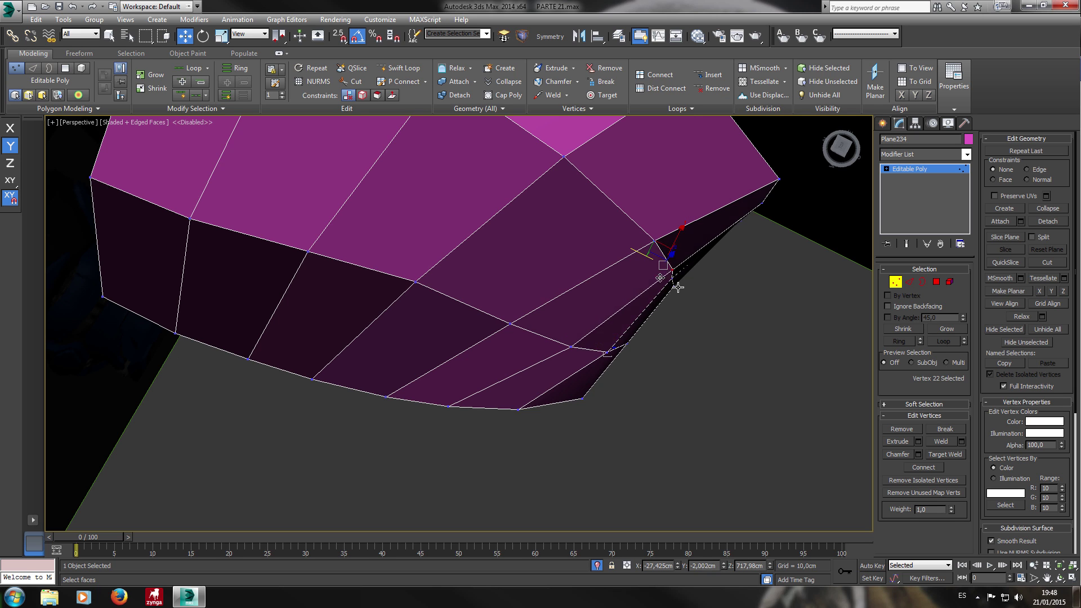
pyautogui.keyDown('alt'); pyautogui.moveTo(678, 287); pyautogui.dragTo(670, 269, button='middle'); pyautogui.keyUp('alt')
pyautogui.click(679, 273)
pyautogui.click(674, 291)
pyautogui.moveTo(674, 293); pyautogui.dragTo(681, 299)
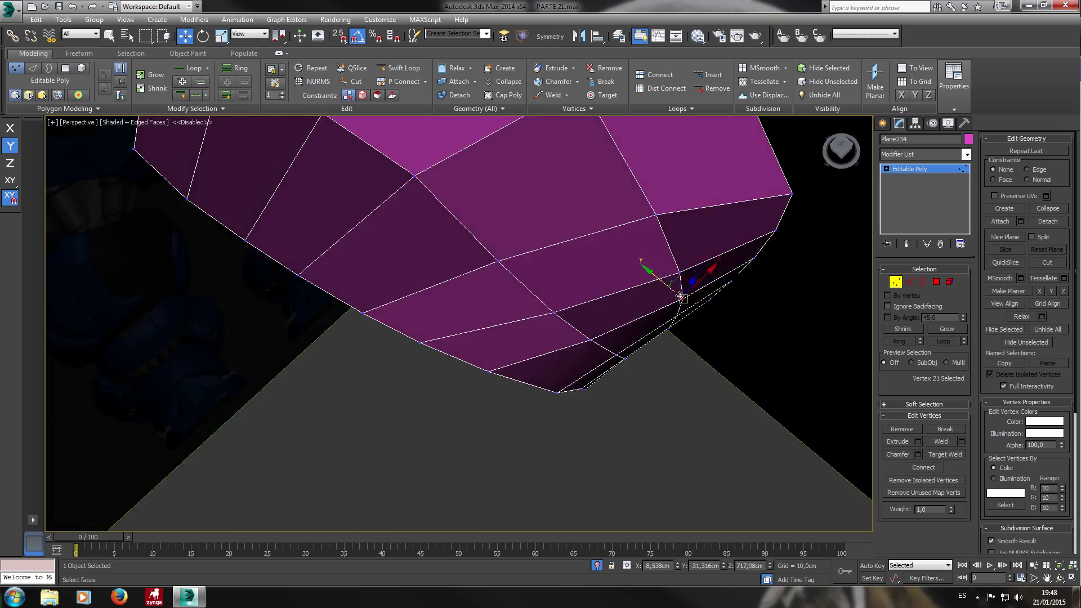
# Shift the upper vertex on the face's centre edge along Y to smooth the front profile.
pyautogui.keyDown('alt'); pyautogui.moveTo(678, 295); pyautogui.dragTo(471, 287, button='middle'); pyautogui.keyUp('alt')
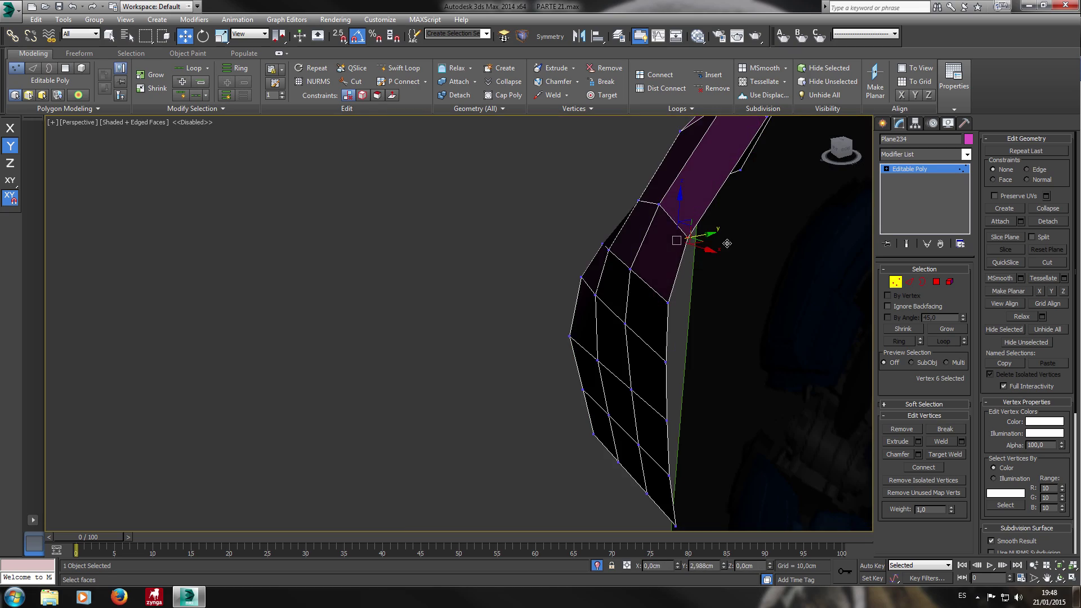
pyautogui.moveTo(726, 241); pyautogui.dragTo(724, 242)
pyautogui.keyDown('alt'); pyautogui.moveTo(724, 241); pyautogui.dragTo(861, 257, button='middle'); pyautogui.keyUp('alt')
pyautogui.moveTo(422, 256); pyautogui.dragTo(565, 283, button='middle')
pyautogui.scroll(-5, 505, 330)
# In the left view, with see-through display and the Edge constraint on, slide the three rear lower-border vertices up to the reference line.
pyautogui.press('l')
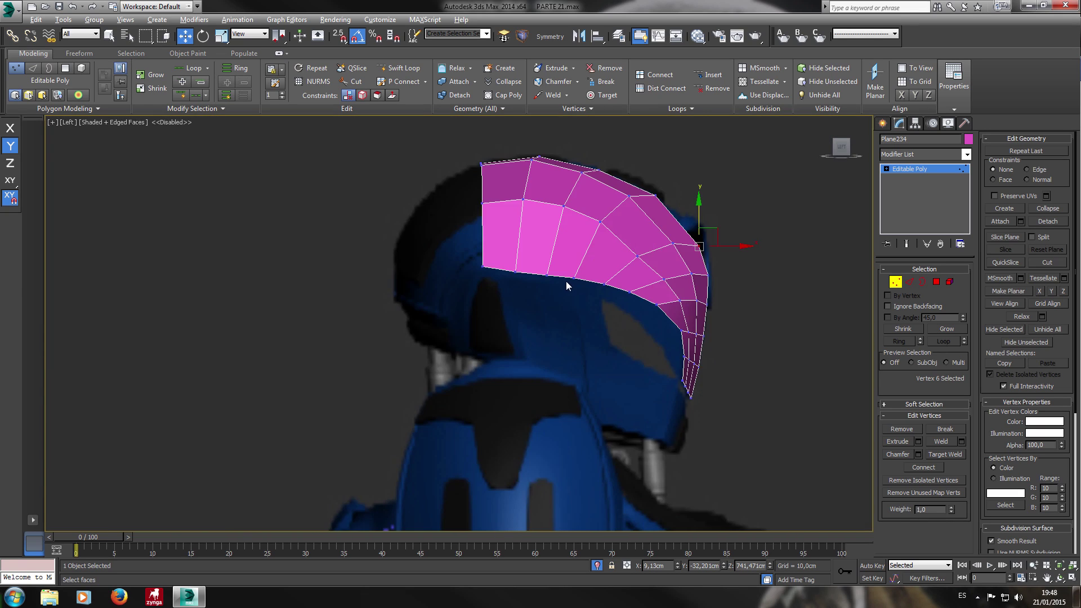
pyautogui.press('l')
pyautogui.hotkey('alt', 'x')
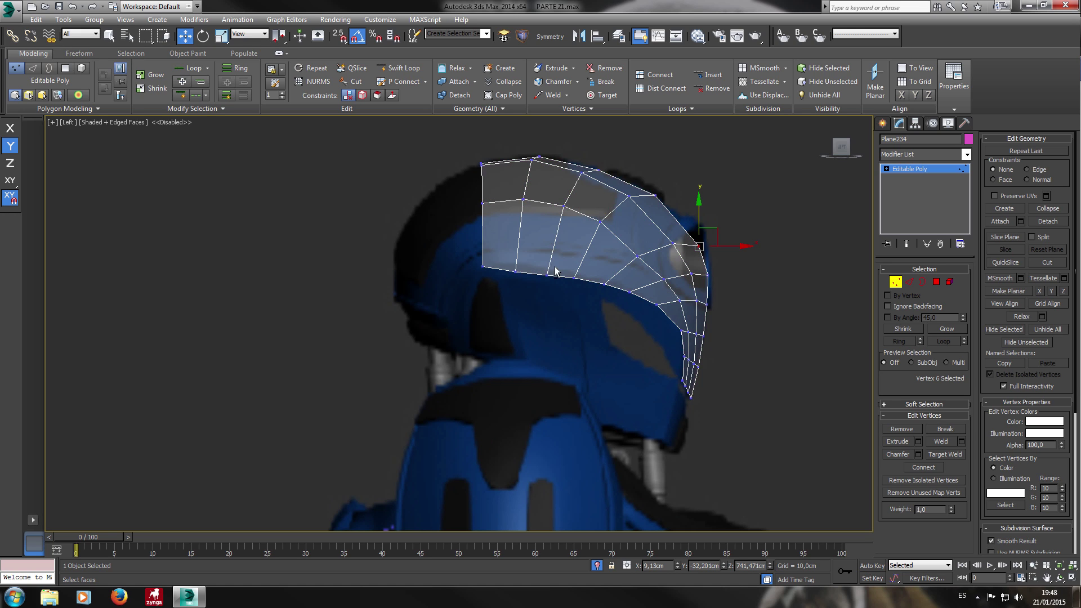
pyautogui.scroll(6, 563, 262)
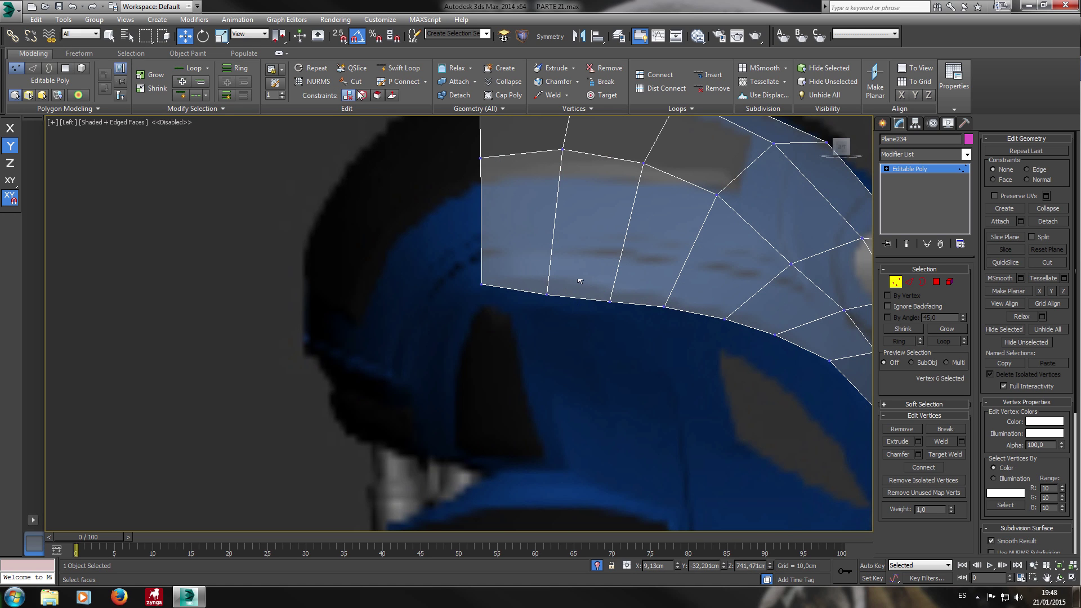
pyautogui.hotkey('shift', 'x')
pyautogui.moveTo(557, 265); pyautogui.dragTo(559, 244)
pyautogui.moveTo(591, 280); pyautogui.dragTo(623, 261)
pyautogui.moveTo(659, 299); pyautogui.dragTo(673, 277)
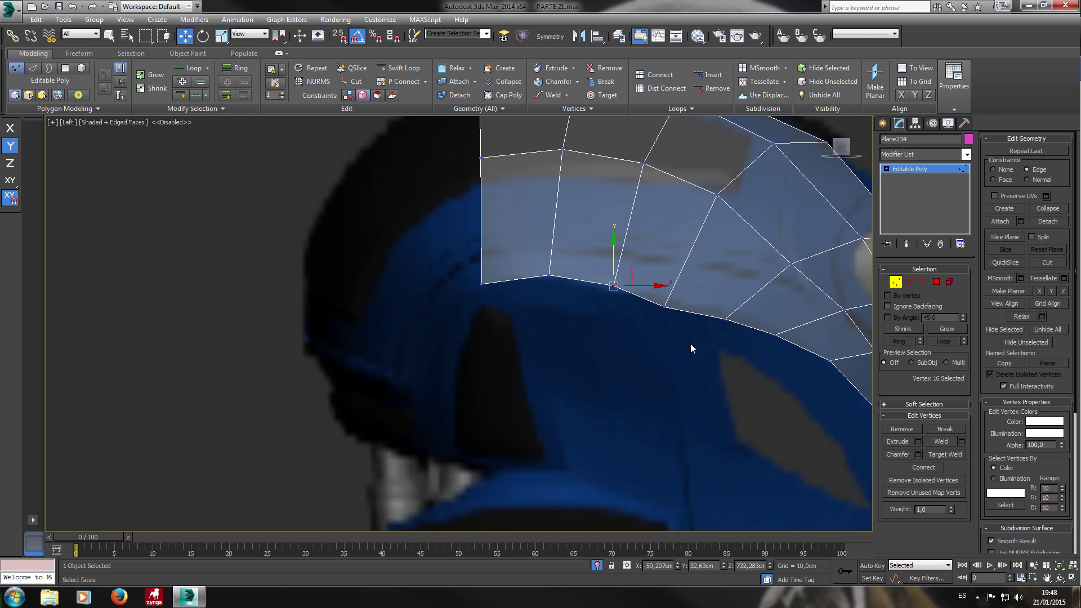
# Slide the lower-border vertex above the dark side opening forward and slightly up along its edge to follow the reference.
pyautogui.moveTo(715, 309); pyautogui.dragTo(742, 339)
pyautogui.press('F8')
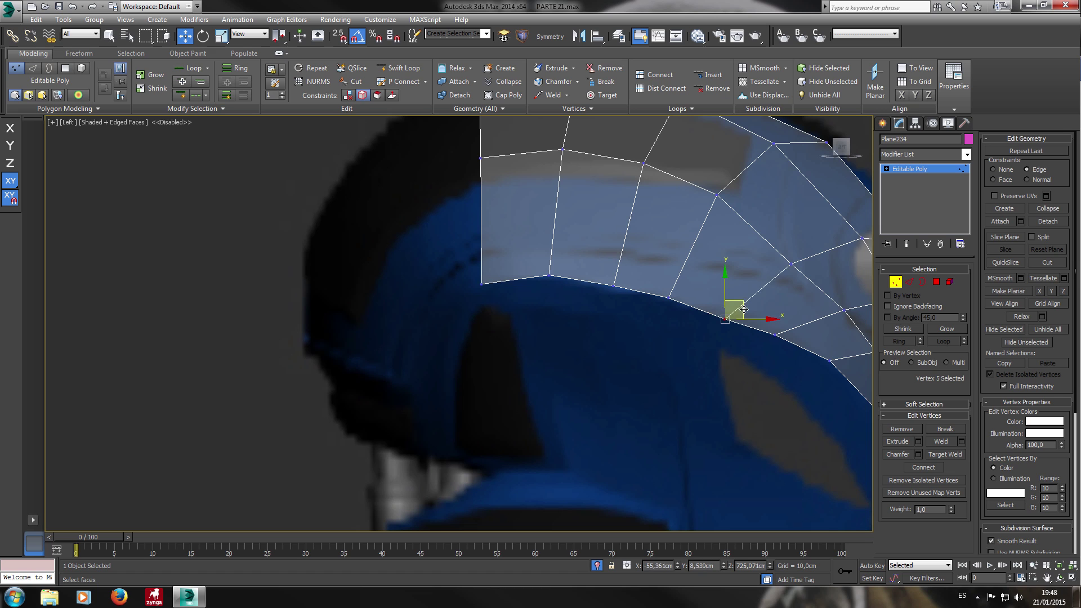
pyautogui.moveTo(778, 315)
pyautogui.mouseDown(button='middle')
pyautogui.moveTo(702, 287)
pyautogui.moveTo(776, 316)
pyautogui.mouseUp(button='middle')
pyautogui.scroll(2, 661, 284)
pyautogui.click(633, 288)
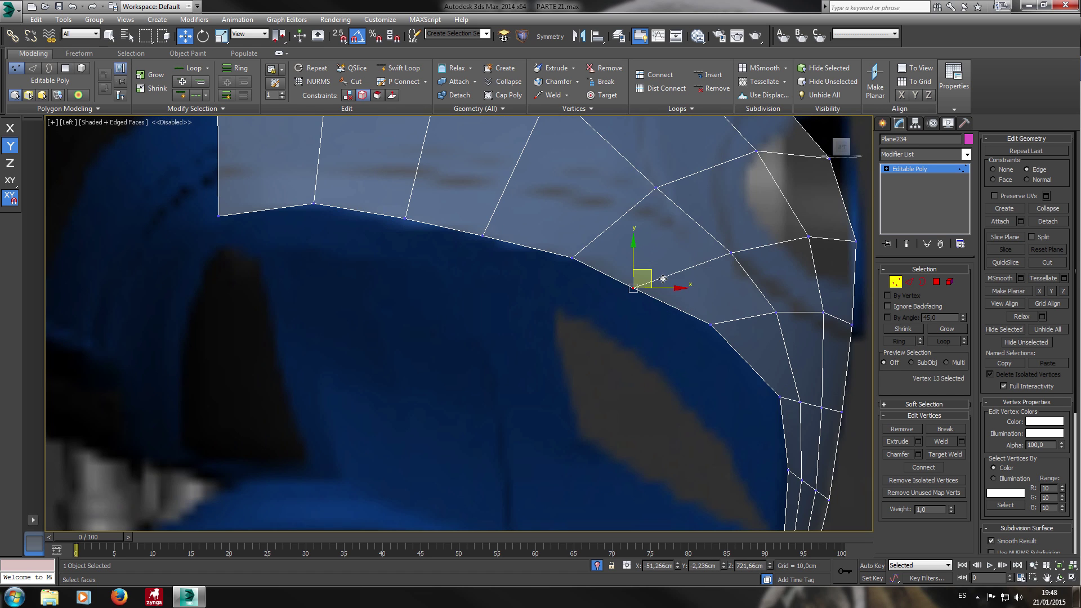
pyautogui.moveTo(663, 278); pyautogui.dragTo(671, 275)
pyautogui.scroll(-3, 711, 293)
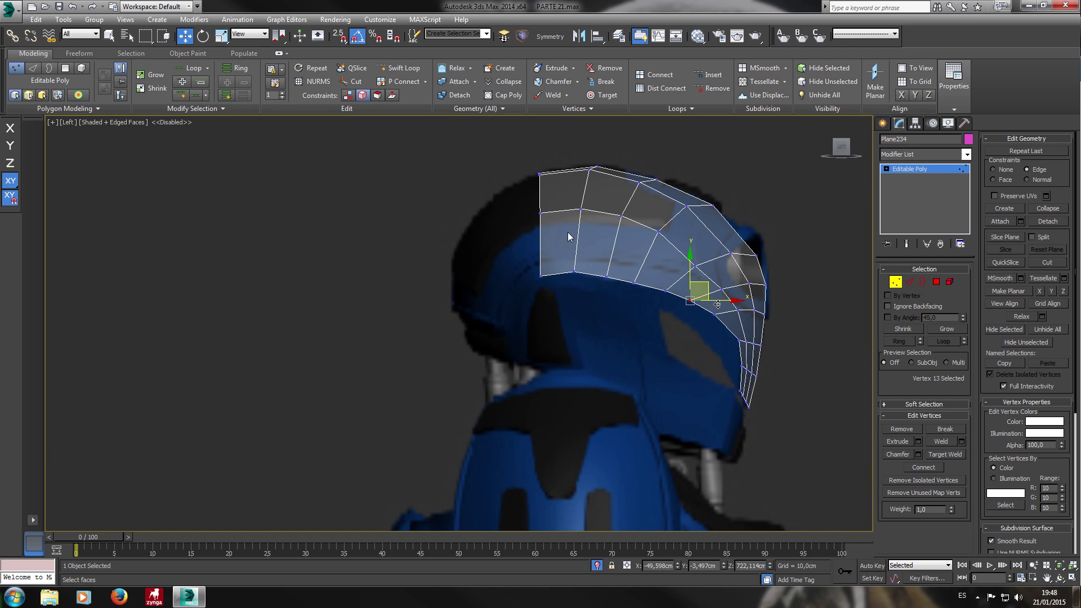
# Leave vertex editing and compare the face piece with the front and left references.
pyautogui.press('f')
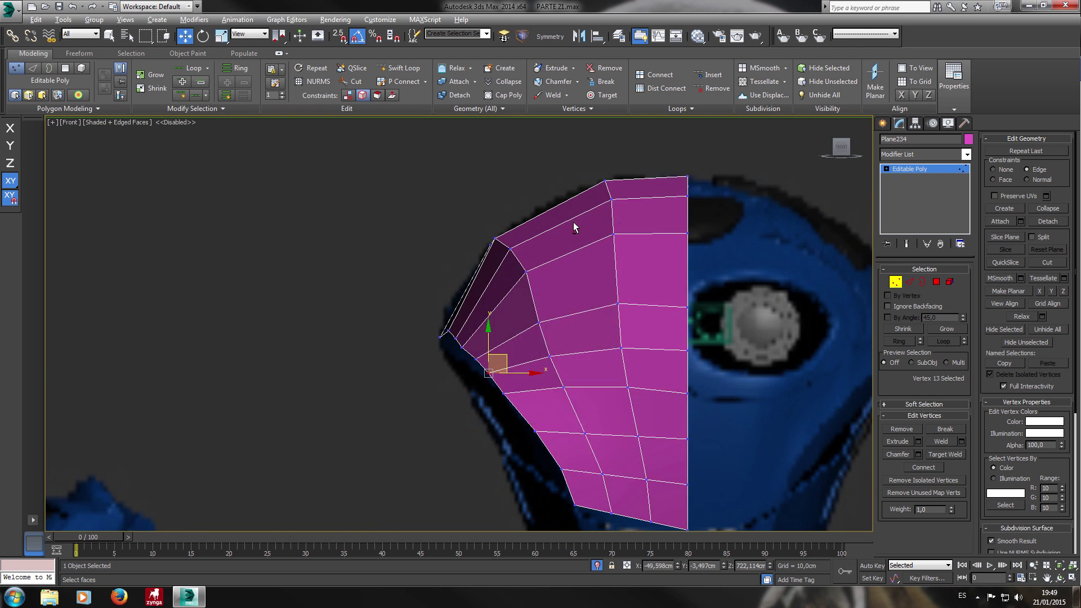
pyautogui.moveTo(559, 349); pyautogui.dragTo(580, 280, button='middle')
pyautogui.scroll(-5, 581, 280)
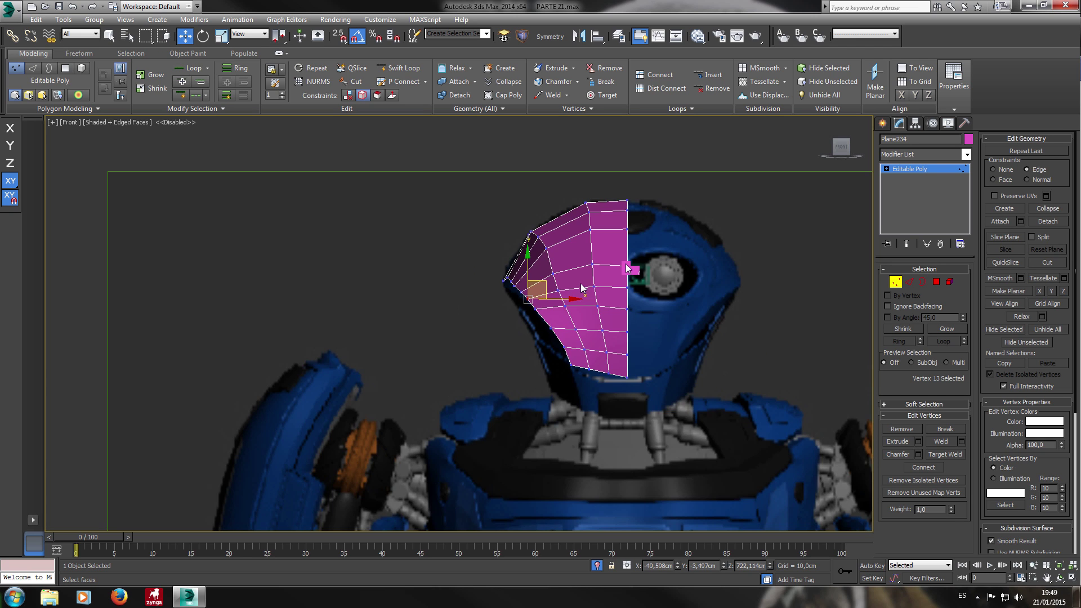
pyautogui.press('l')
pyautogui.click(895, 281)
pyautogui.moveTo(757, 316); pyautogui.dragTo(825, 311, button='middle')
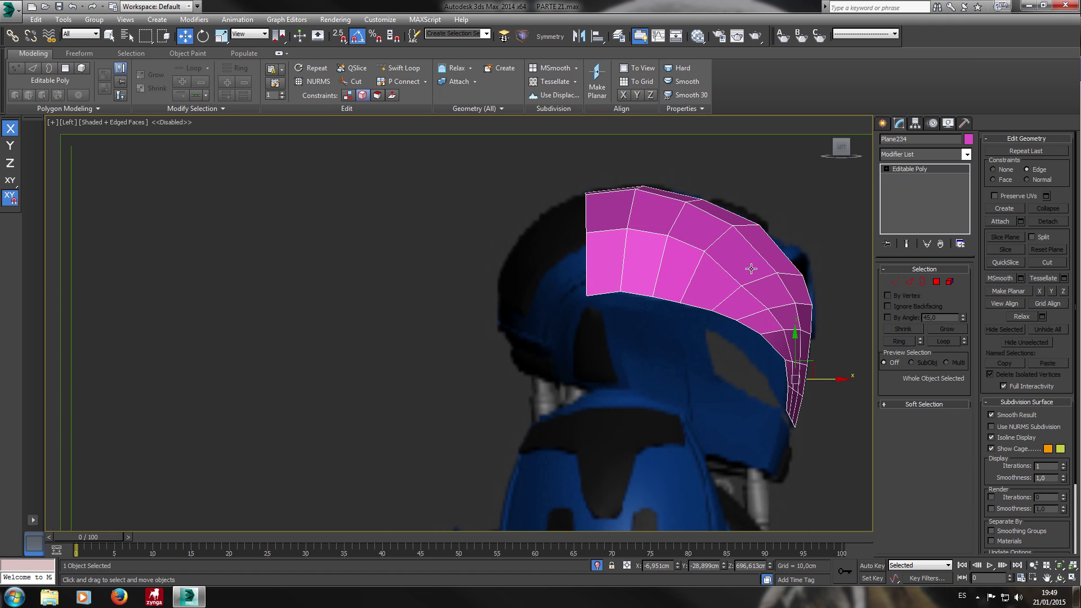
pyautogui.press('f')
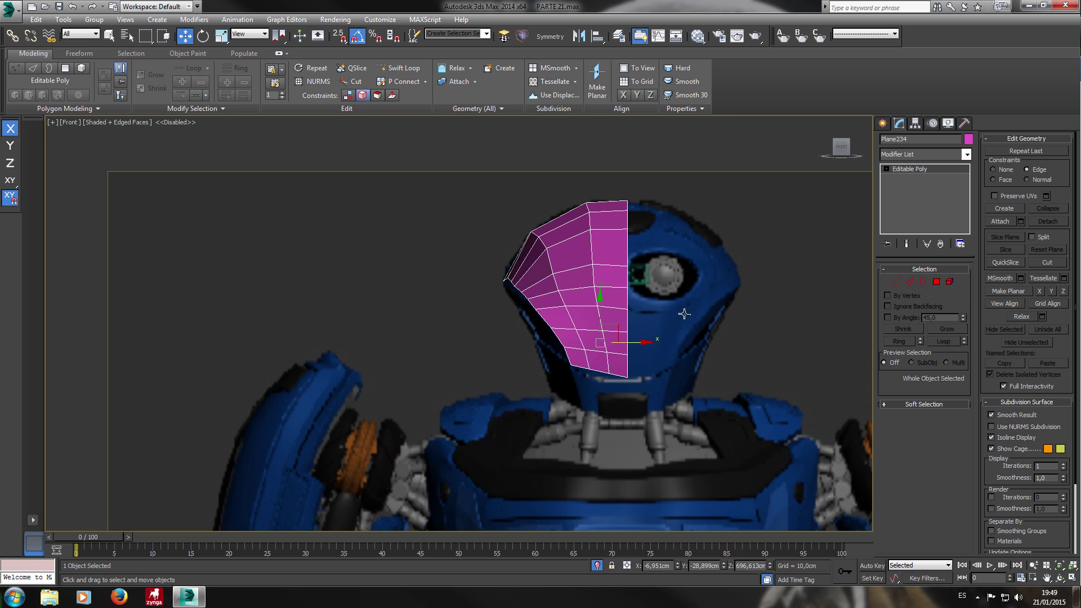
# Examine the head, torso, arm and leg shapes of the robot reference in the front view.
pyautogui.scroll(6, 580, 448)
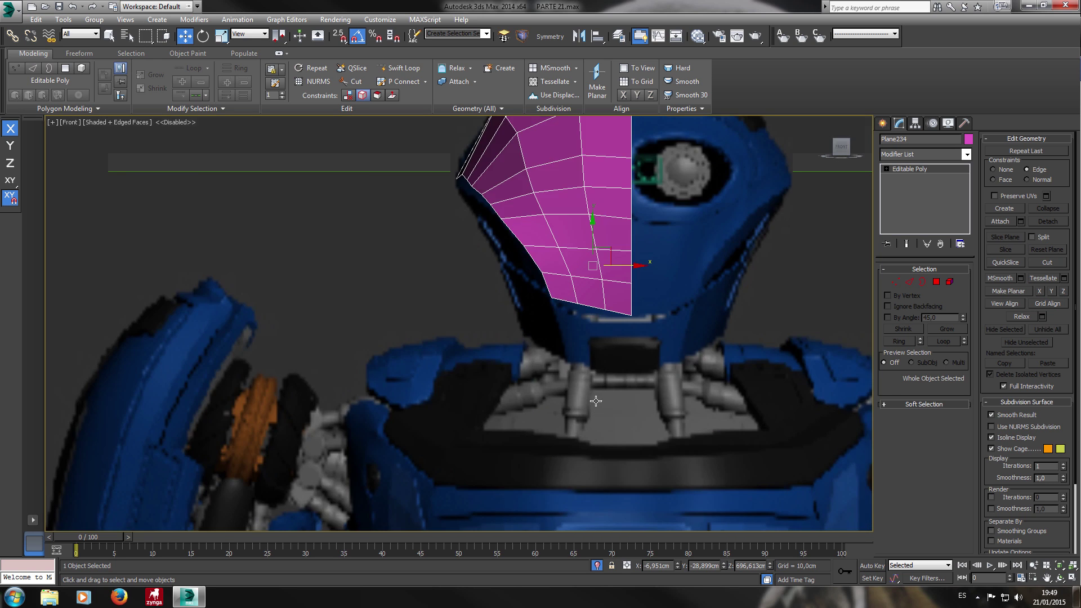
pyautogui.scroll(2, 588, 427)
pyautogui.scroll(-3, 586, 468)
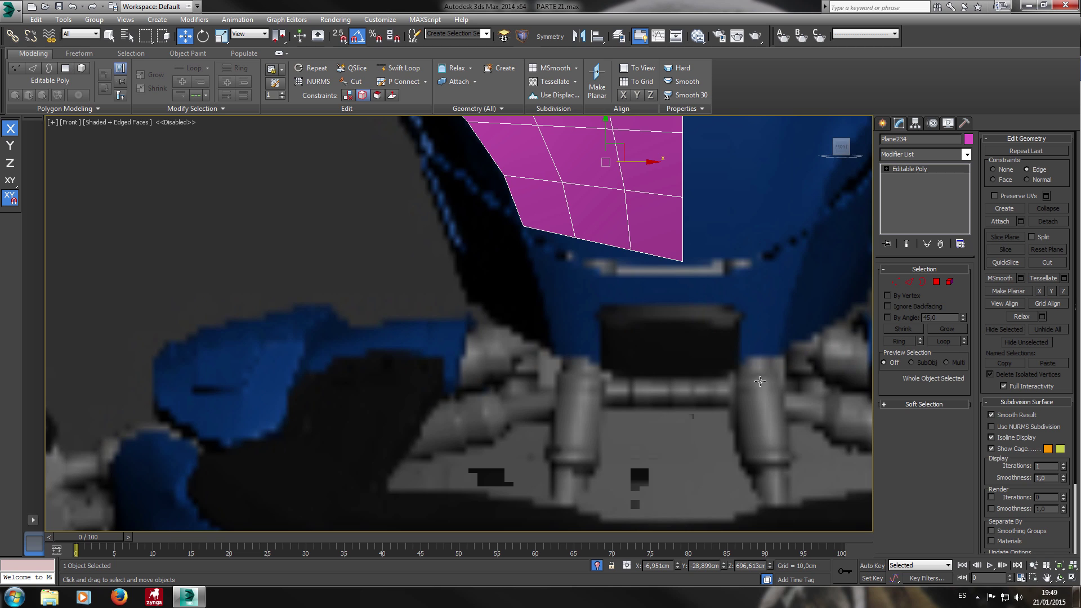
pyautogui.scroll(-3, 772, 454)
pyautogui.scroll(-4, 590, 307)
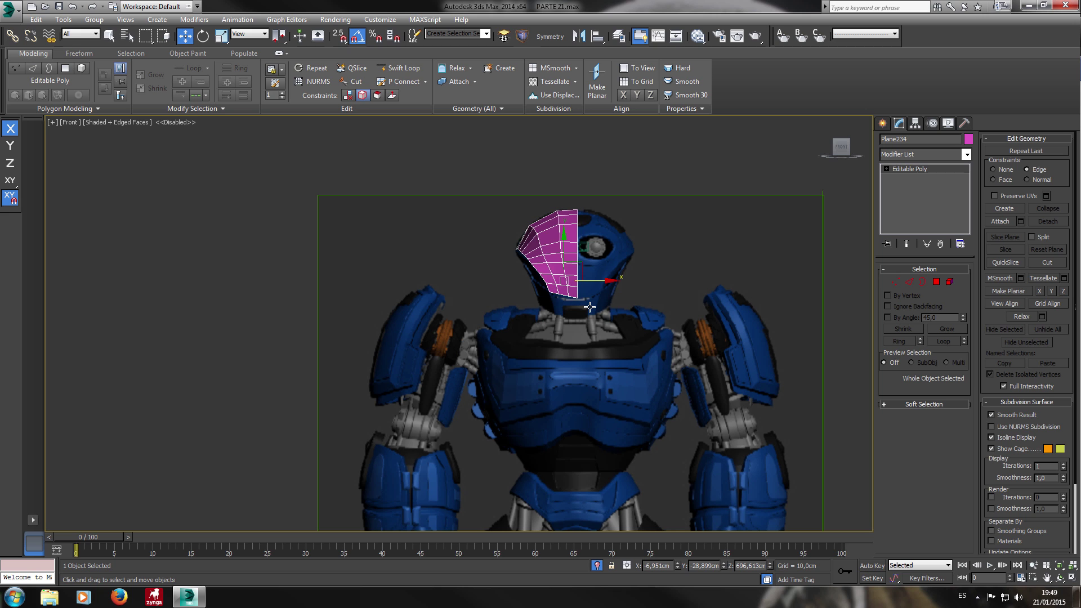
pyautogui.scroll(3, 597, 404)
pyautogui.scroll(-3, 596, 388)
pyautogui.scroll(4, 596, 361)
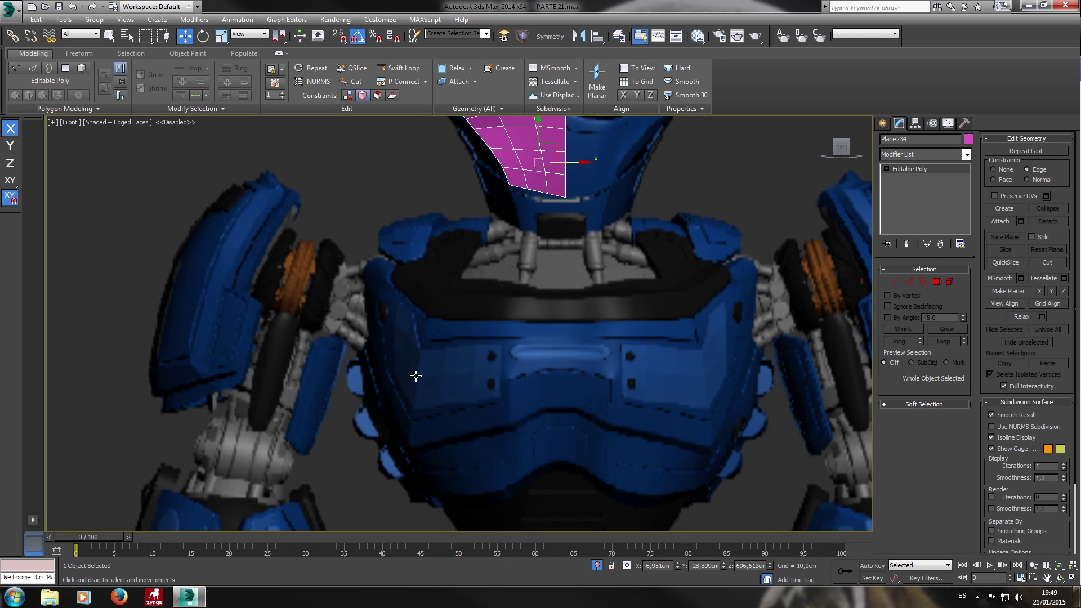
pyautogui.scroll(-3, 711, 370)
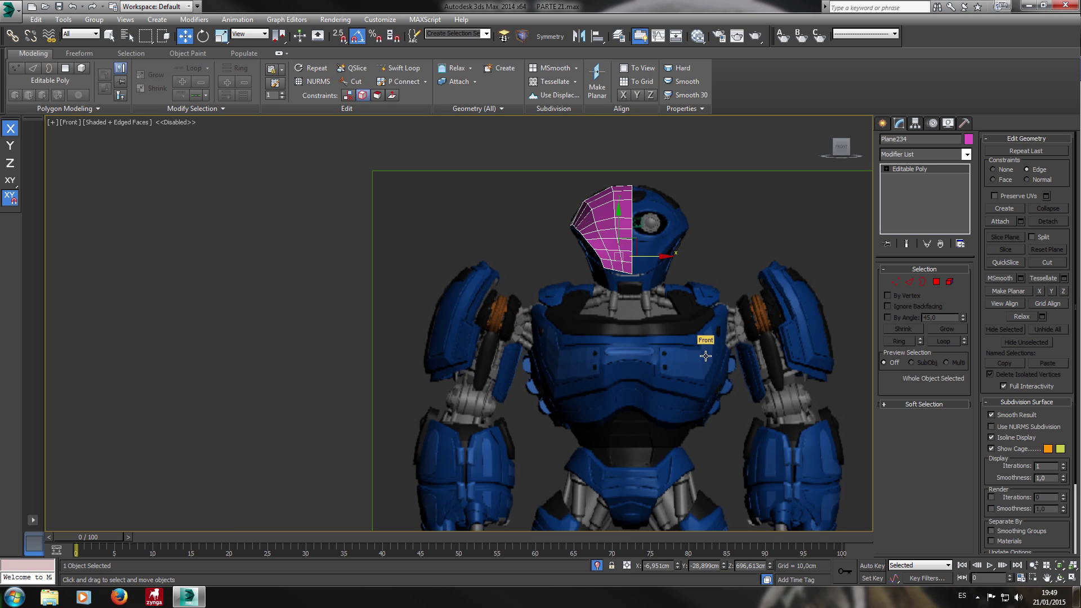
pyautogui.scroll(6, 684, 325)
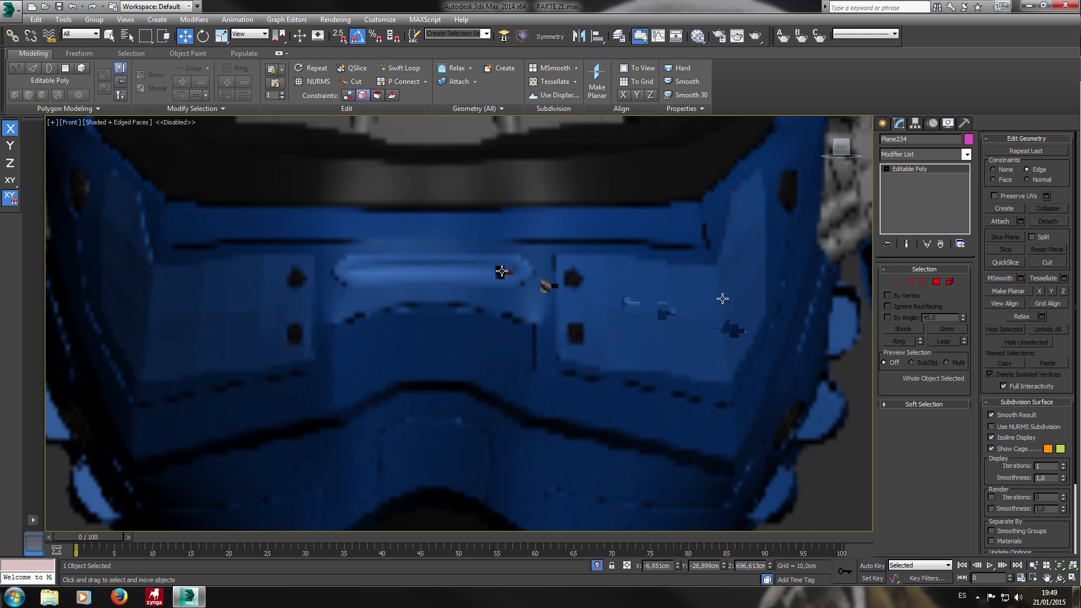
pyautogui.scroll(-5, 498, 272)
pyautogui.moveTo(497, 272); pyautogui.dragTo(487, 223, button='middle')
pyautogui.scroll(-6, 550, 285)
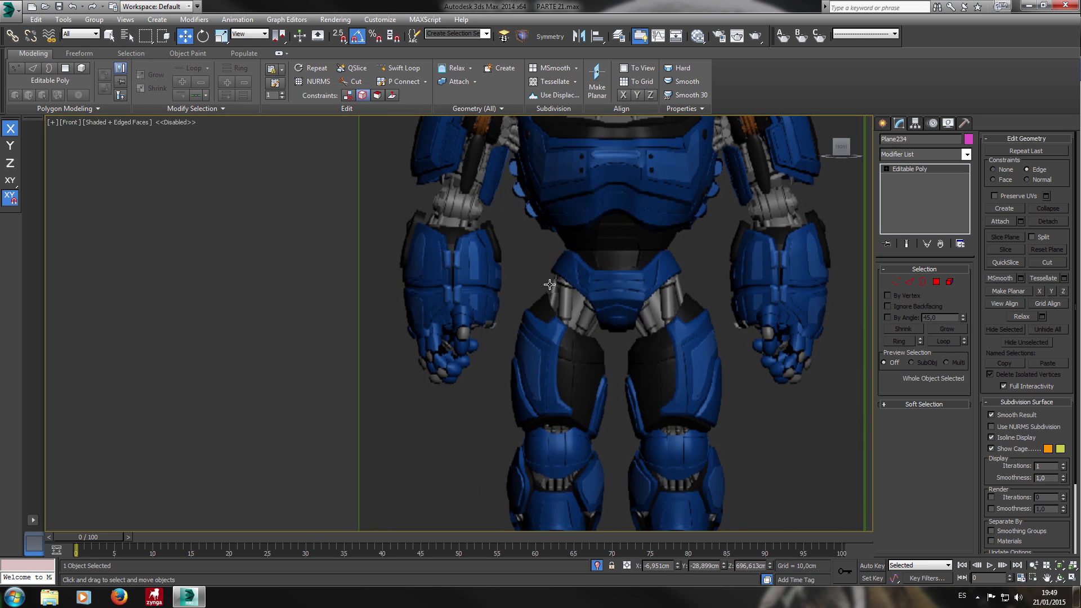
pyautogui.scroll(2, 603, 338)
pyautogui.scroll(-2, 552, 350)
pyautogui.scroll(1, 535, 386)
pyautogui.scroll(2, 540, 402)
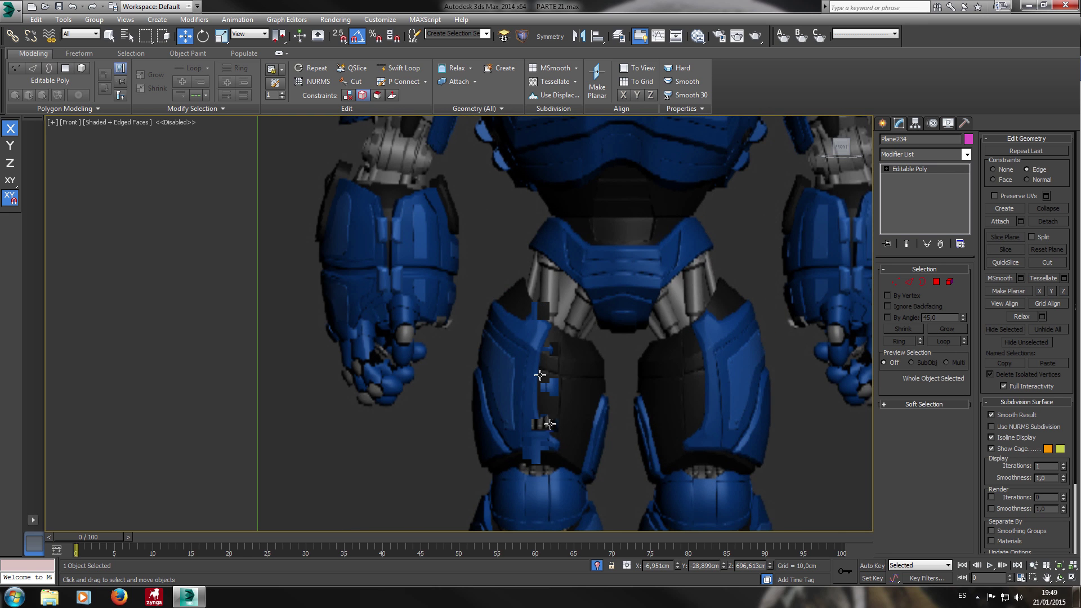
pyautogui.scroll(-3, 540, 375)
pyautogui.scroll(3, 602, 315)
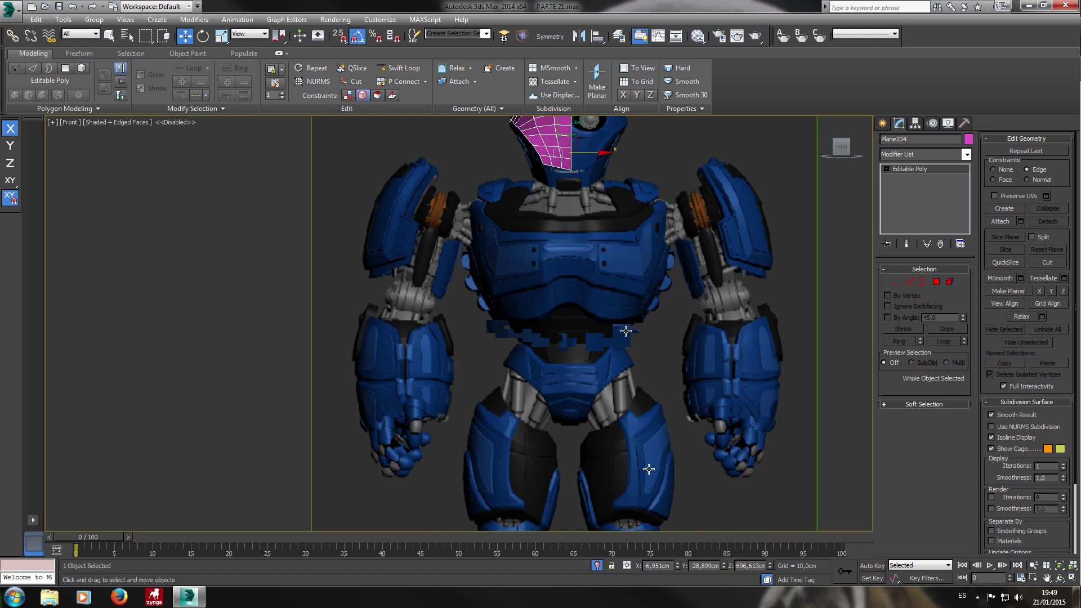
pyautogui.scroll(2, 740, 288)
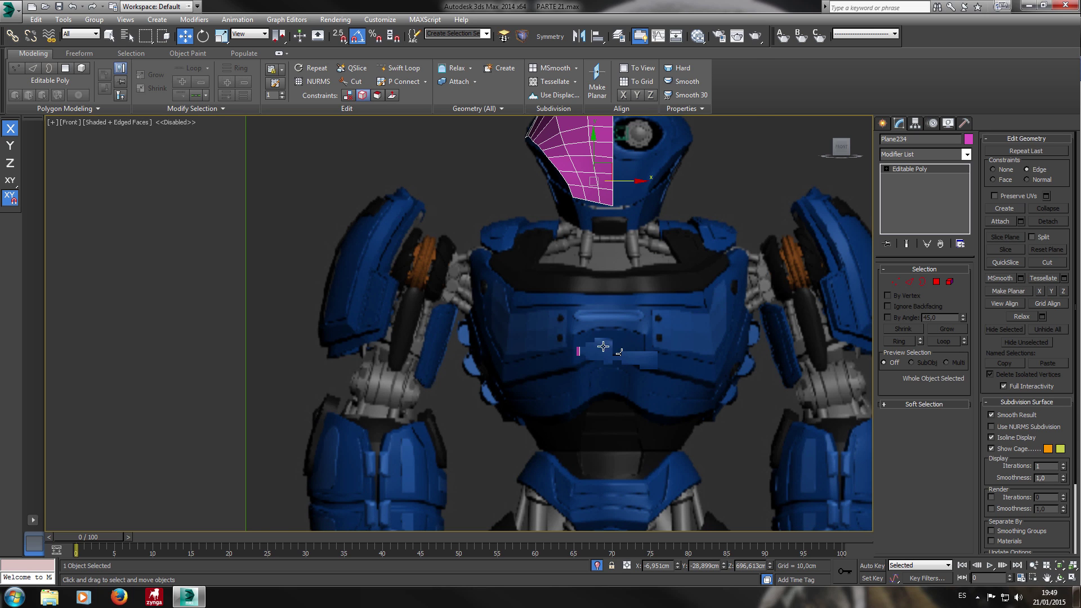
pyautogui.scroll(5, 621, 354)
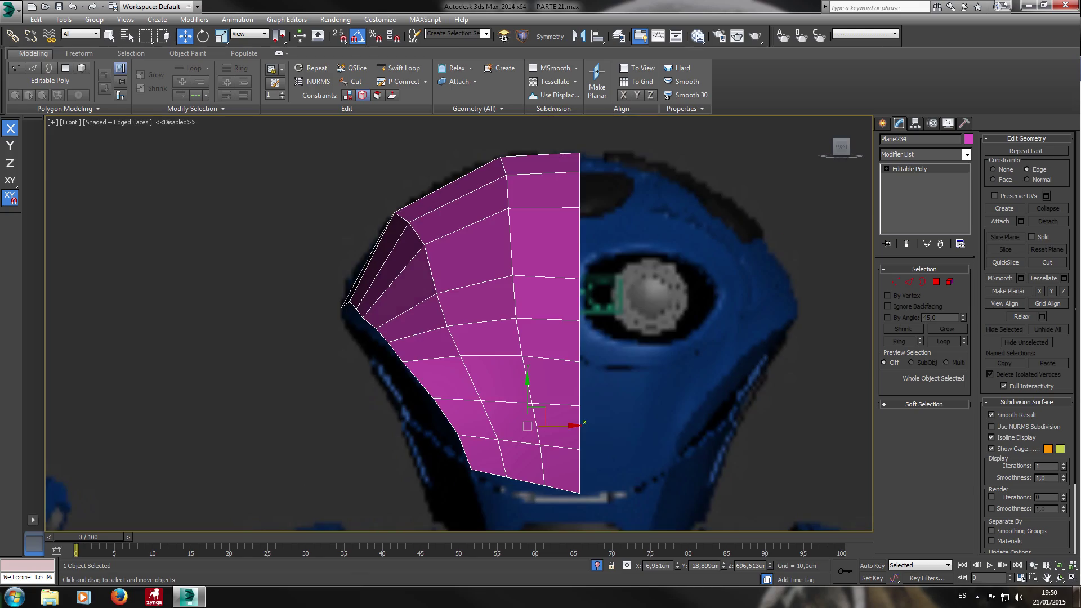